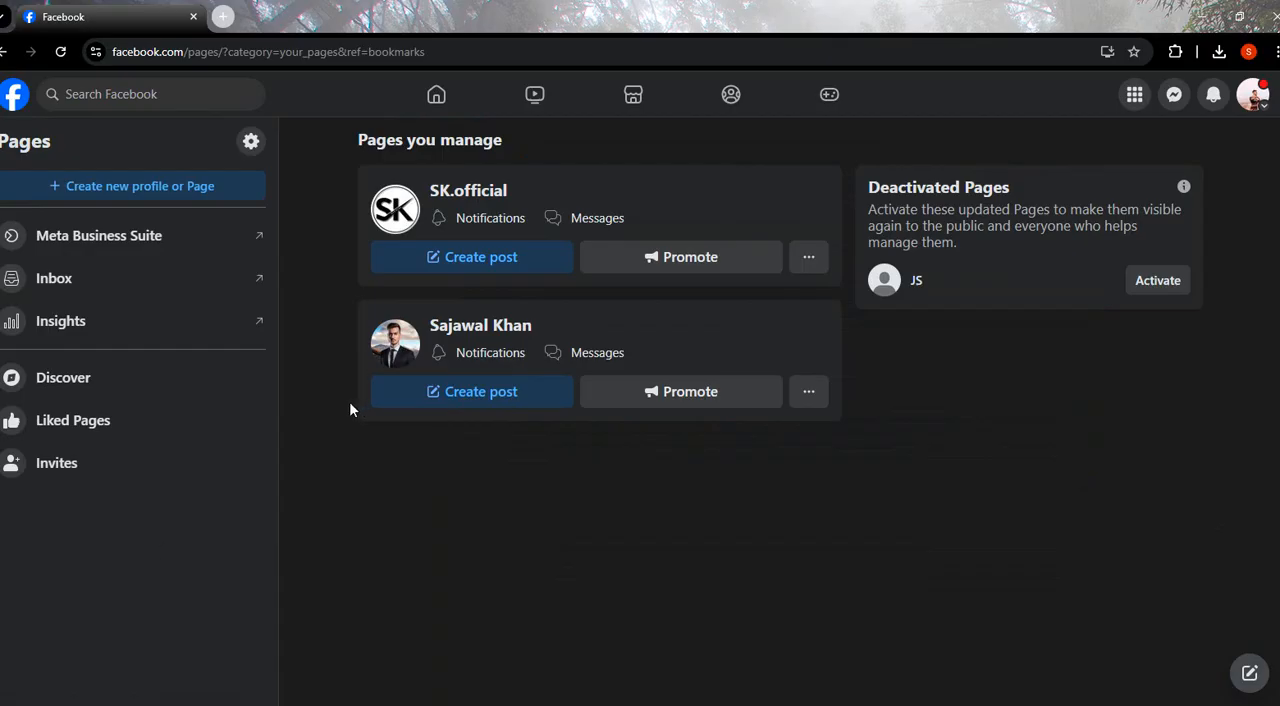
# - Start creating a new Public Page and proceed to its details form
pyautogui.click(210, 190)
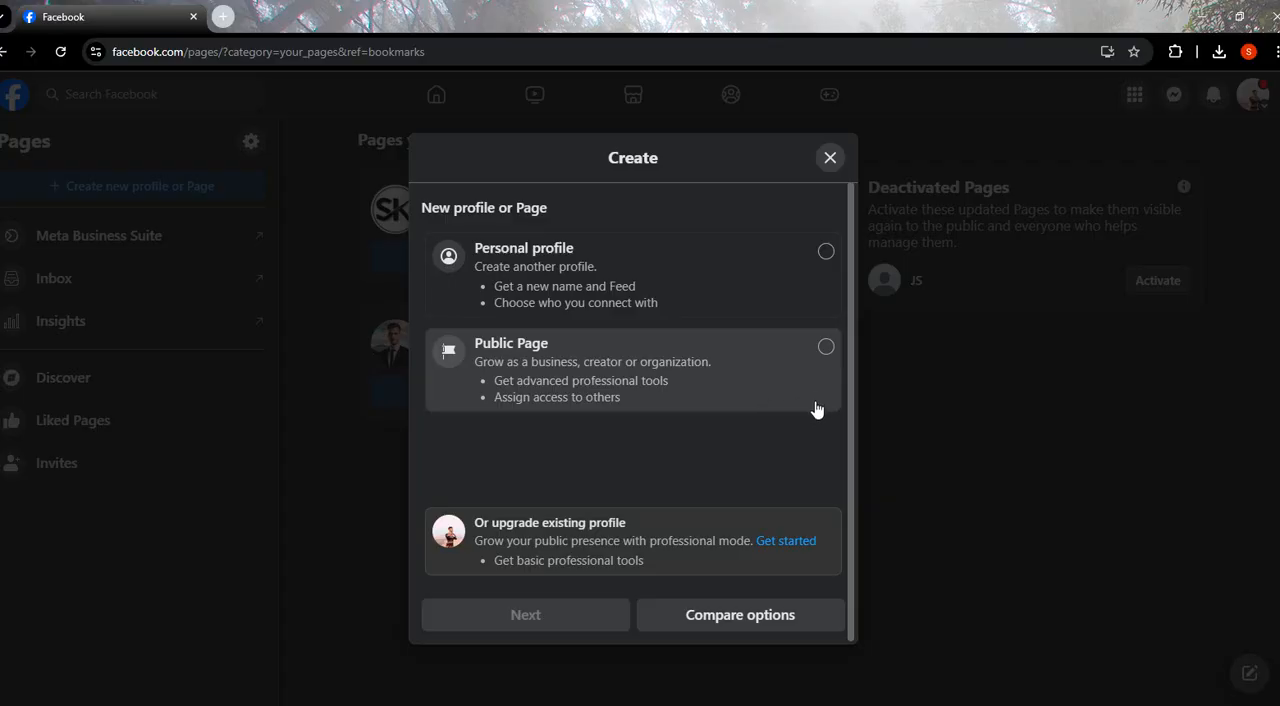
pyautogui.click(826, 349)
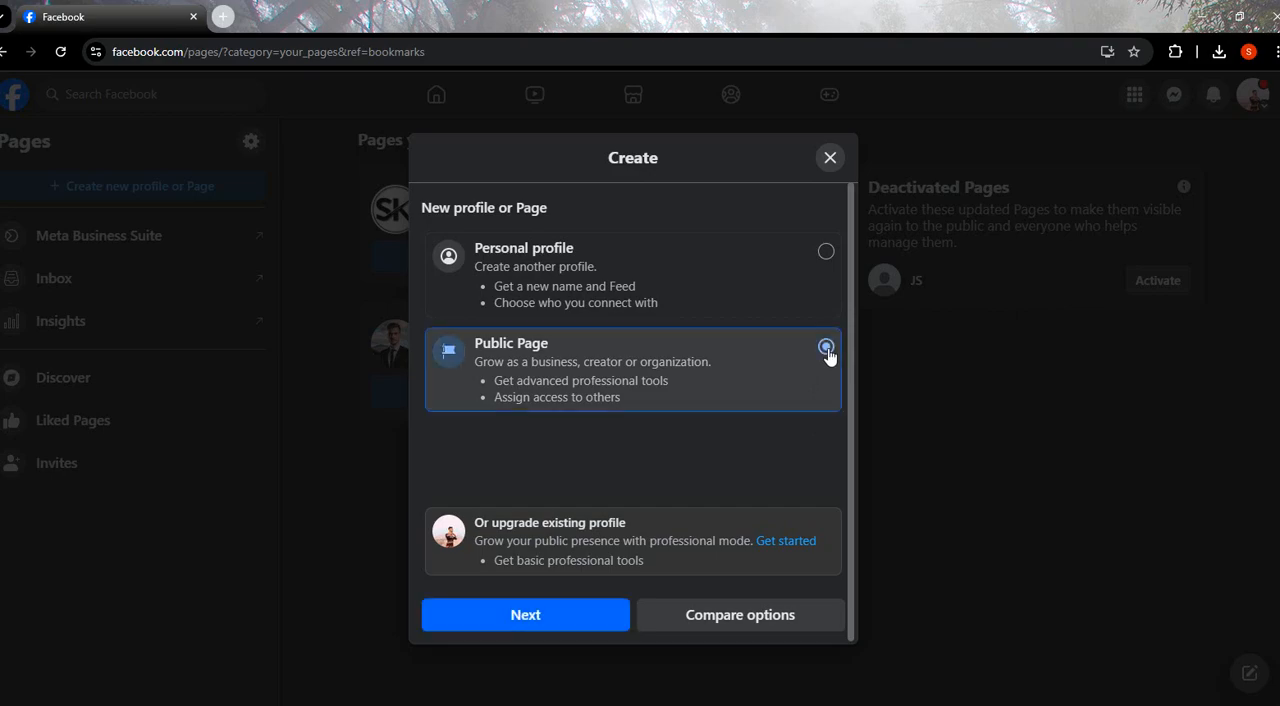
pyautogui.click(602, 617)
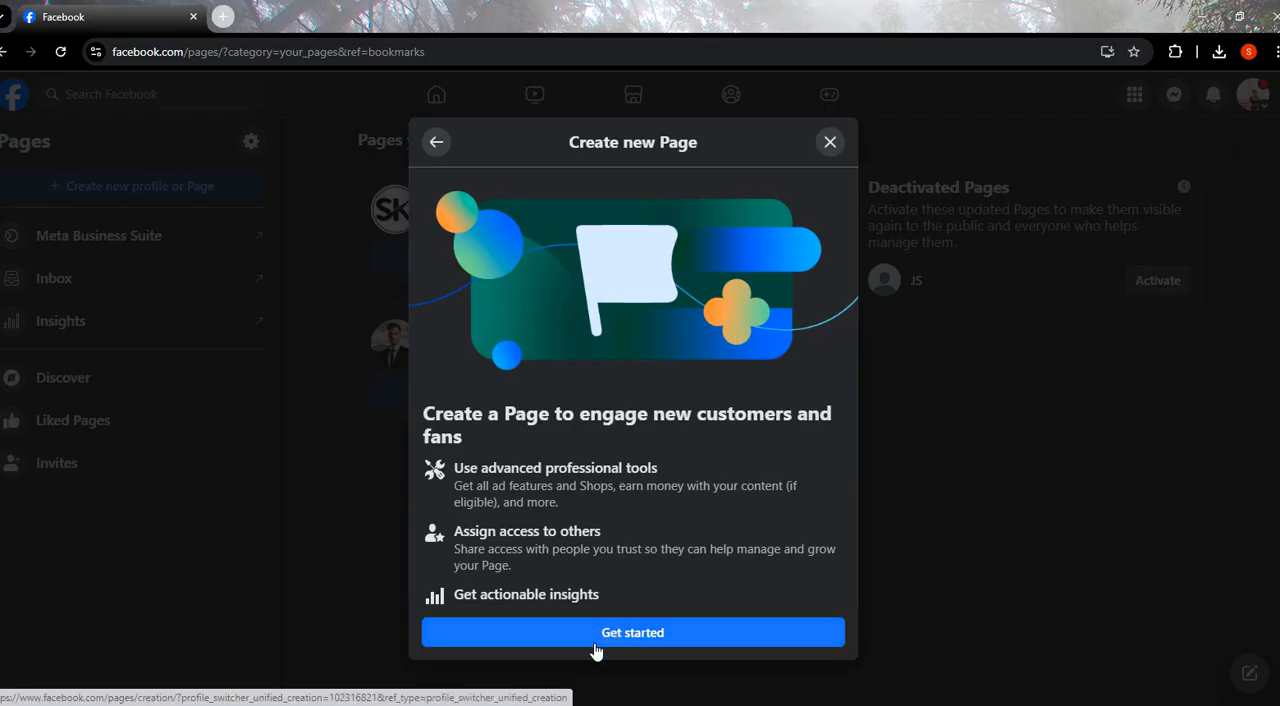
pyautogui.click(594, 645)
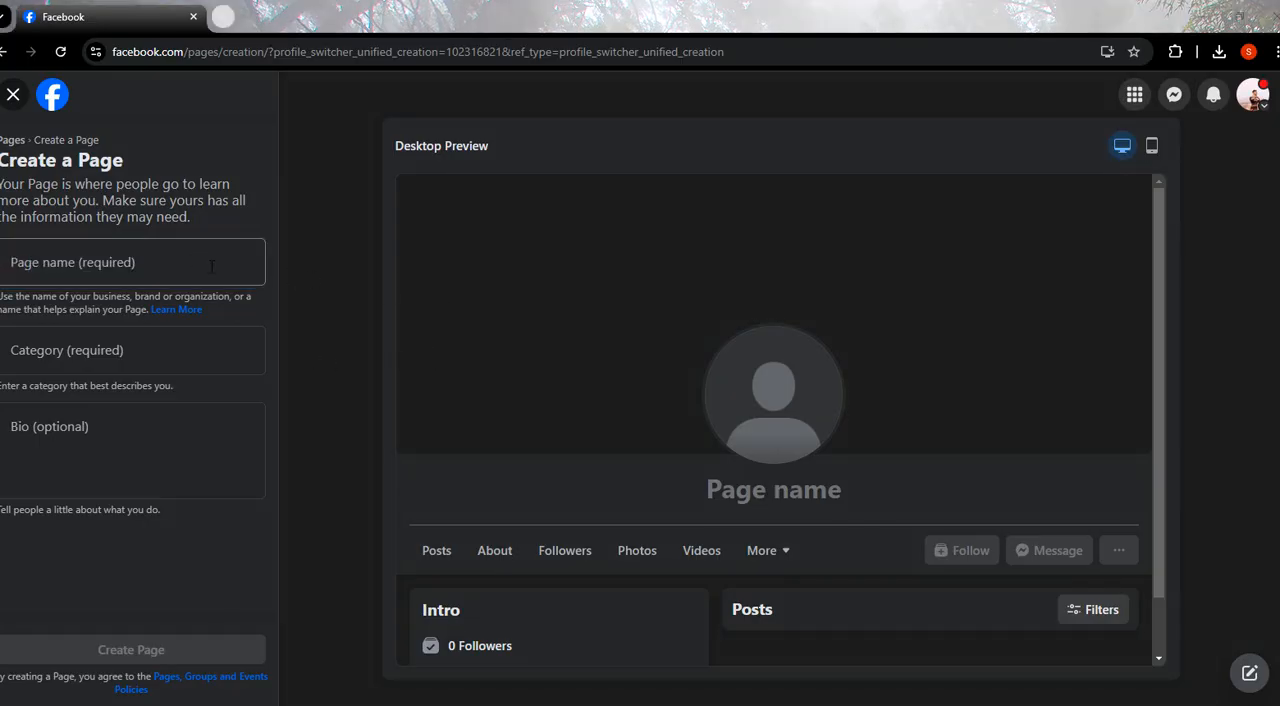
# - Name the new Page "Task Takers"
pyautogui.click(212, 267)
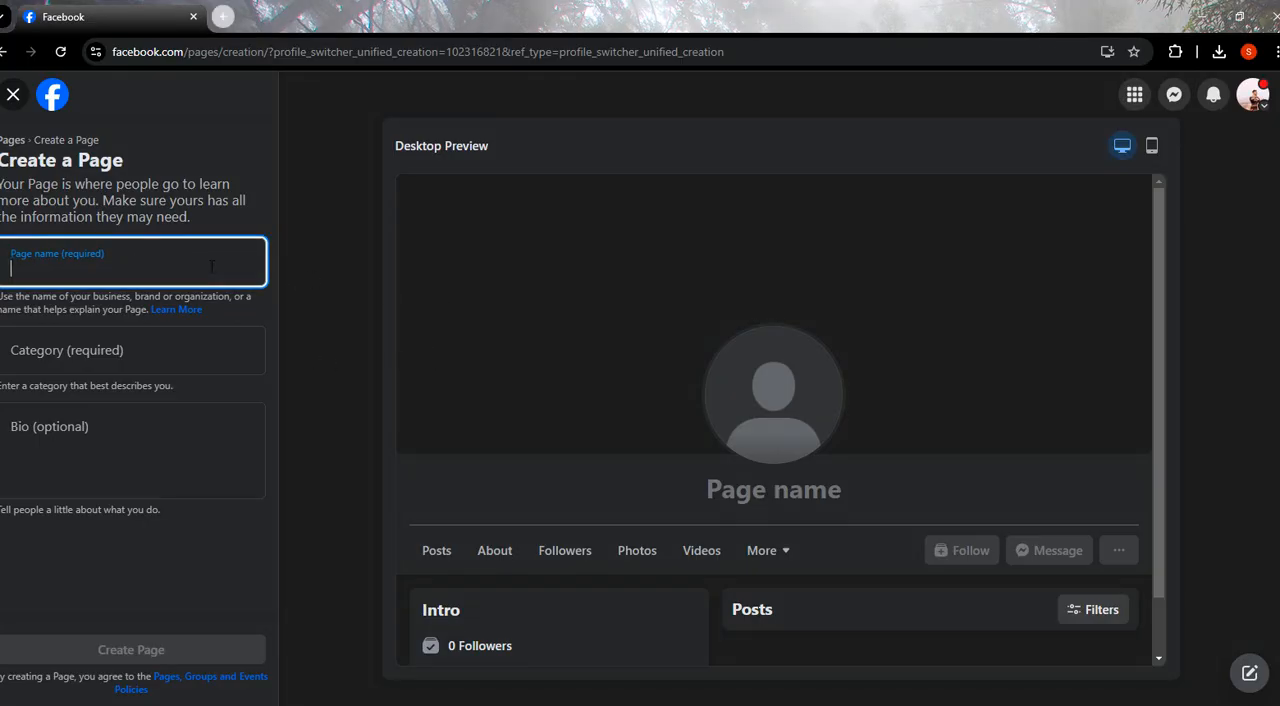
pyautogui.write('T')
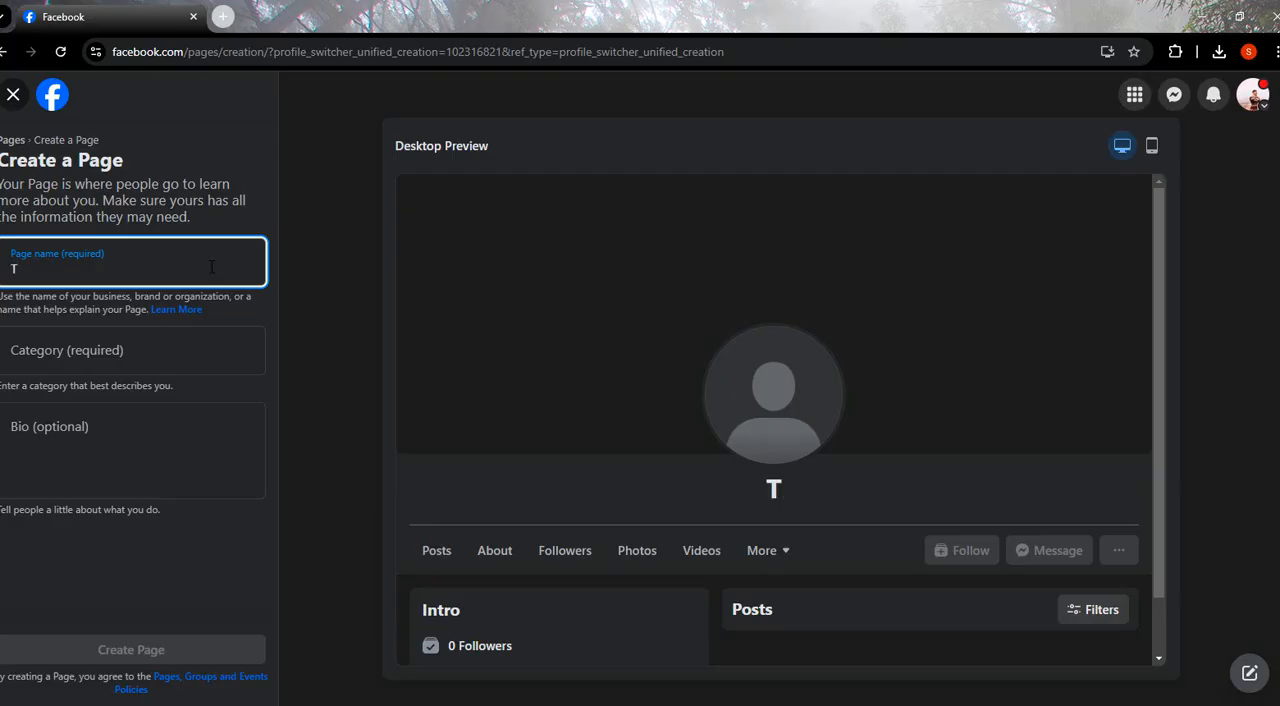
pyautogui.write('ask T')
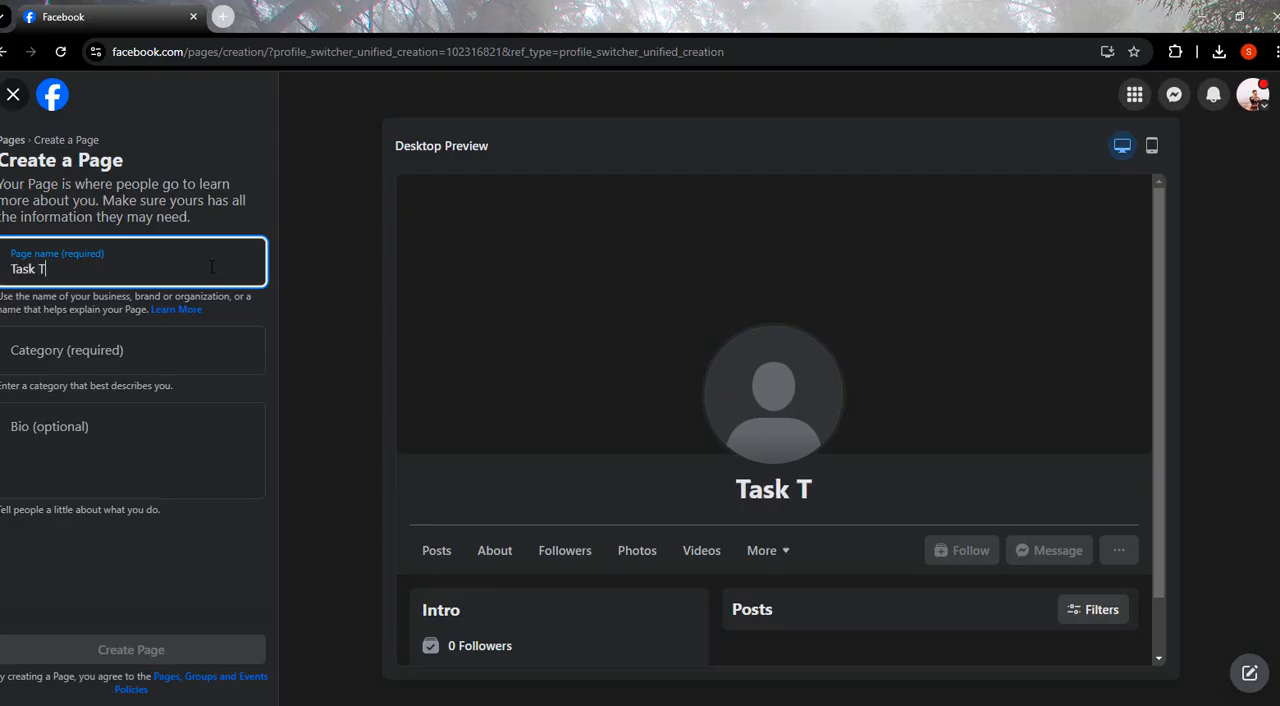
pyautogui.write('akers')
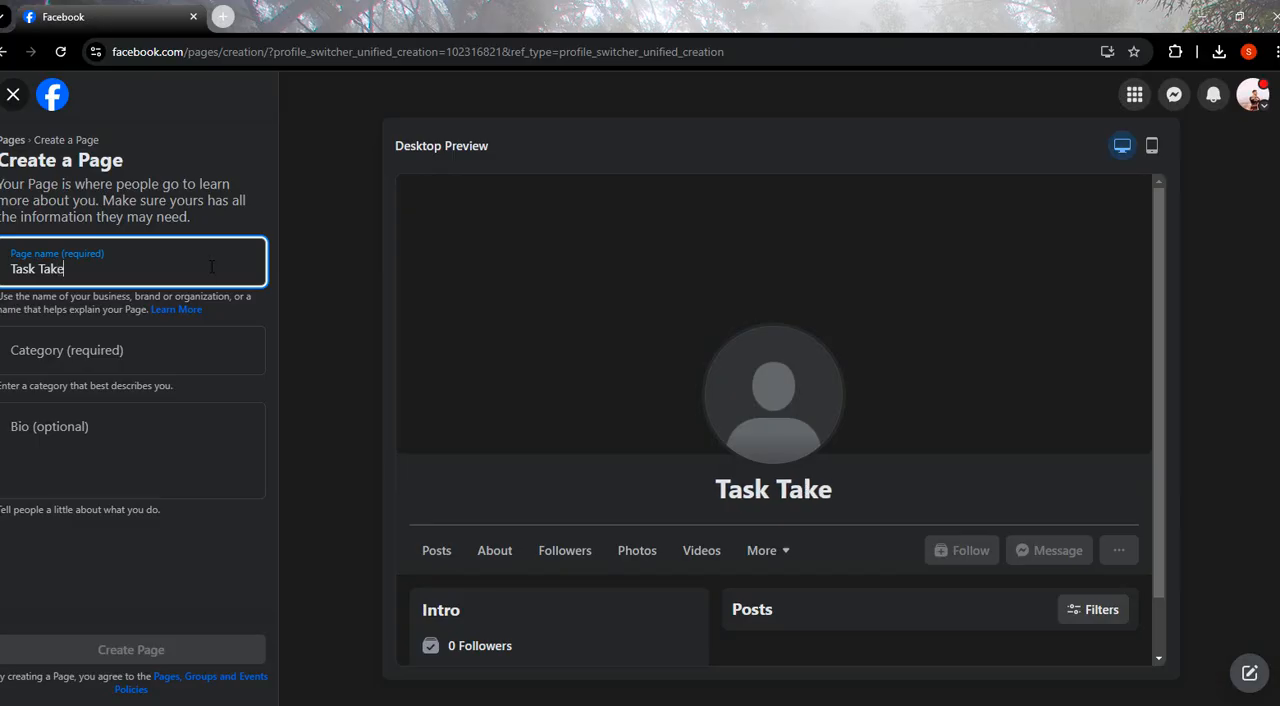
# - Set the Page's category to Graphic Designer
pyautogui.click(190, 345)
pyautogui.write('Gra')
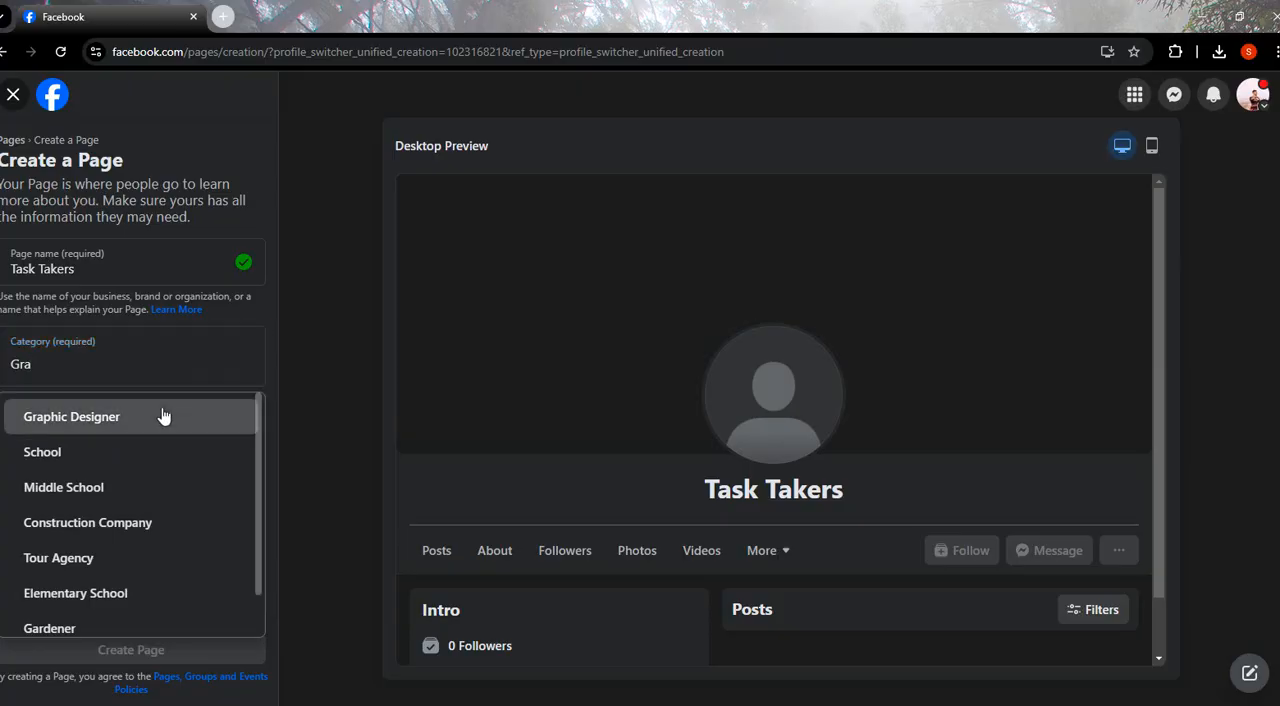
pyautogui.click(162, 416)
pyautogui.click(157, 364)
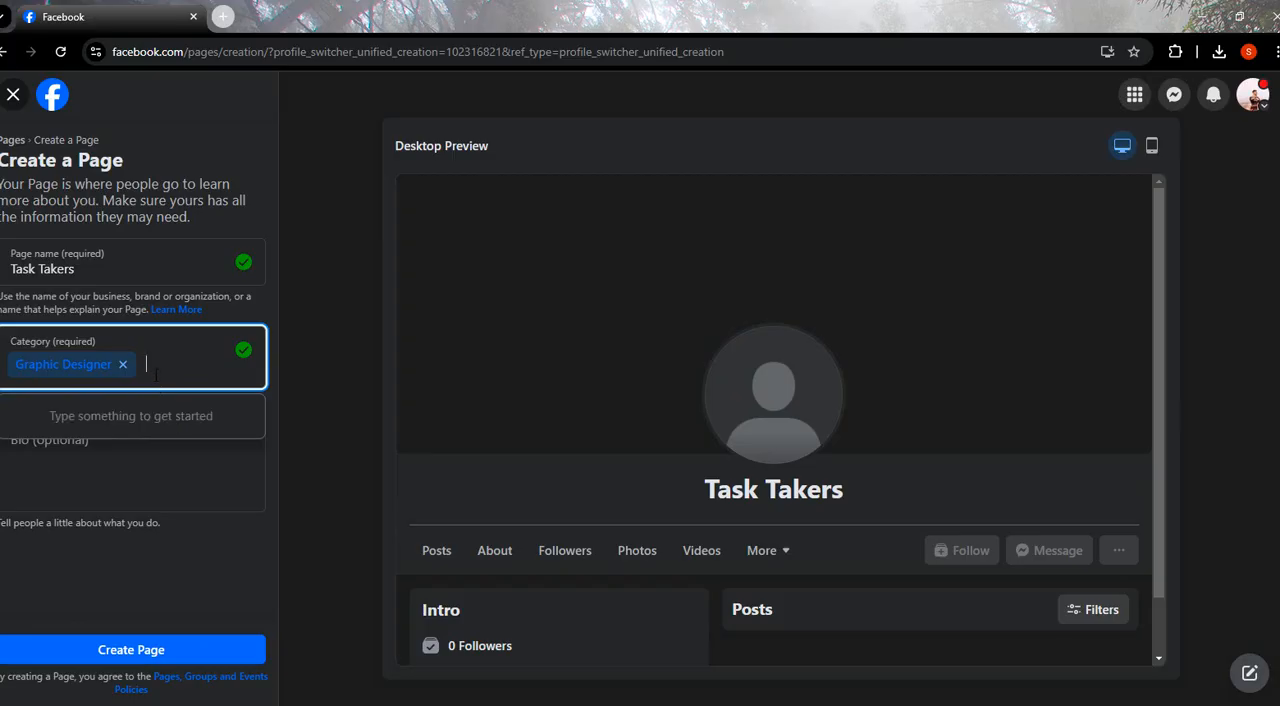
# - Enter the bio "we have the professional services." and create the Page
pyautogui.click(156, 454)
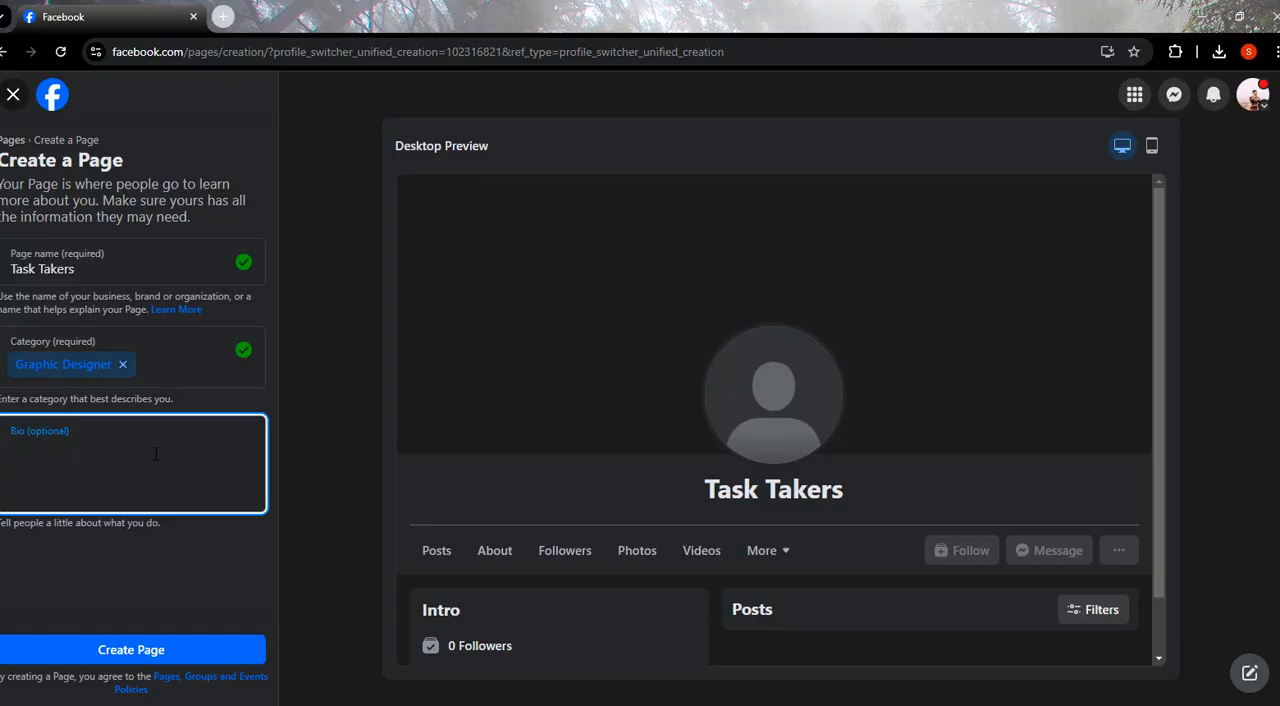
pyautogui.write('we have ')
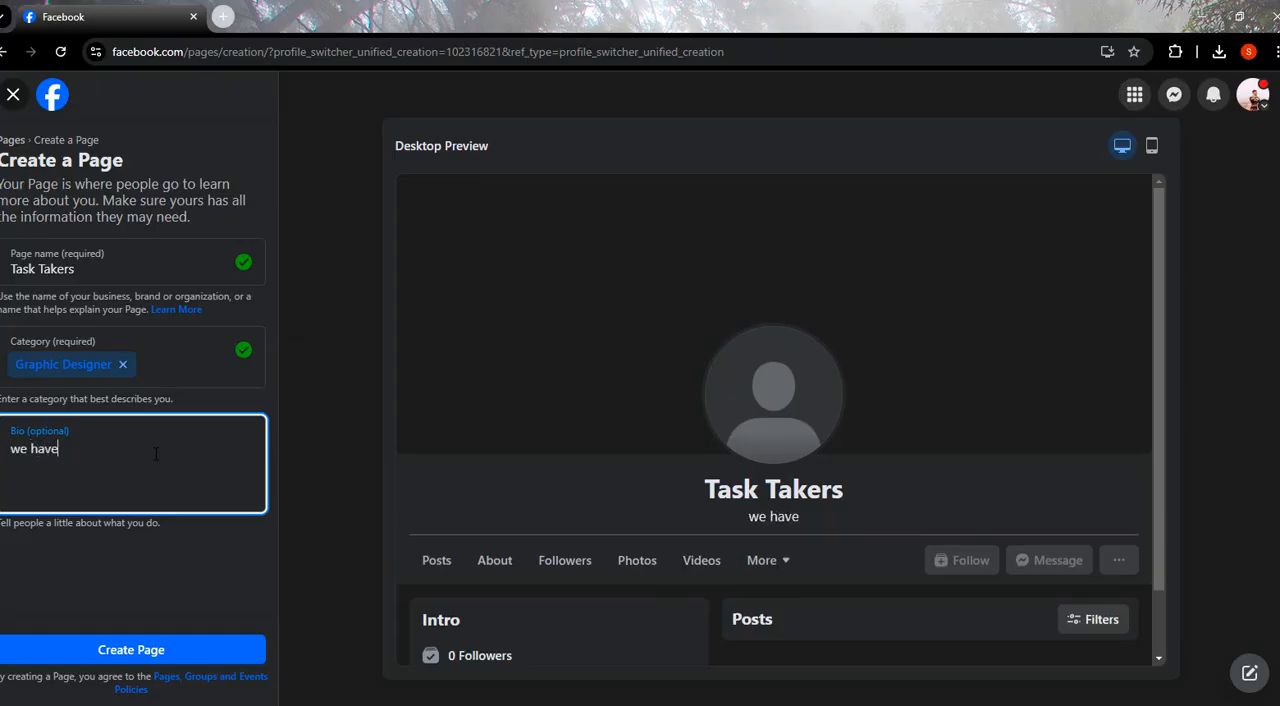
pyautogui.write('the ')
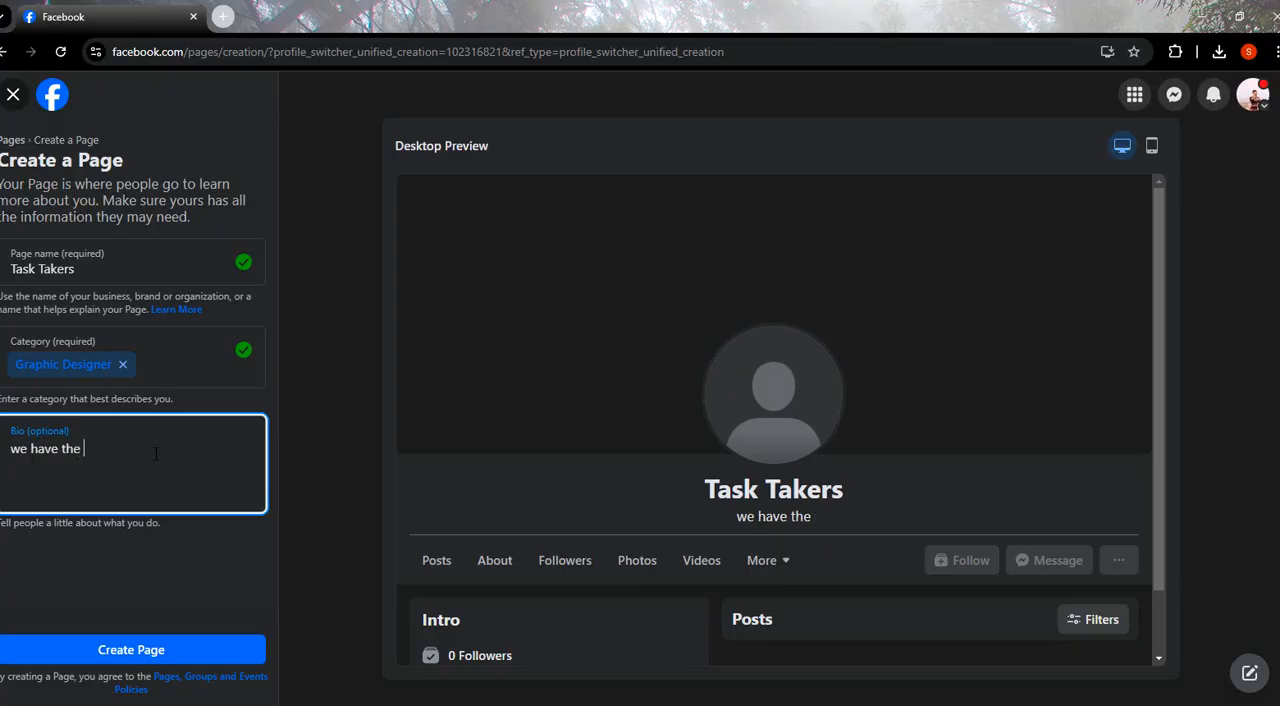
pyautogui.write('profe')
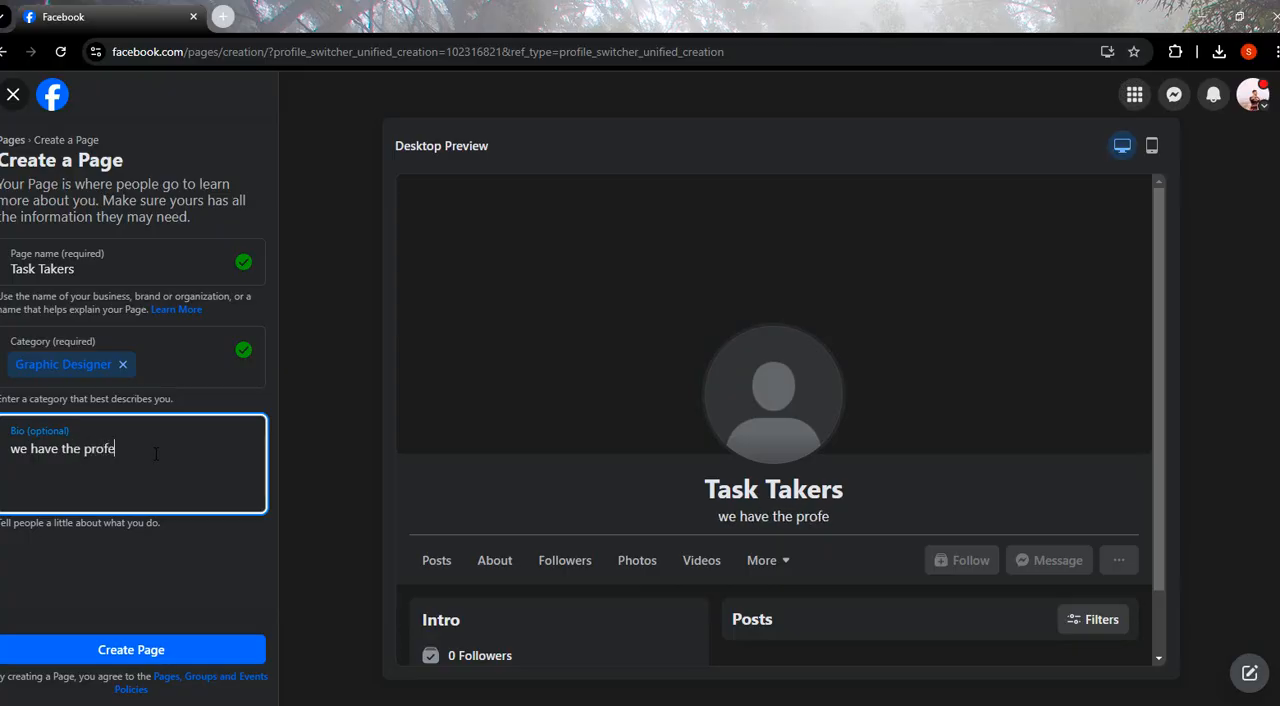
pyautogui.write('ssi')
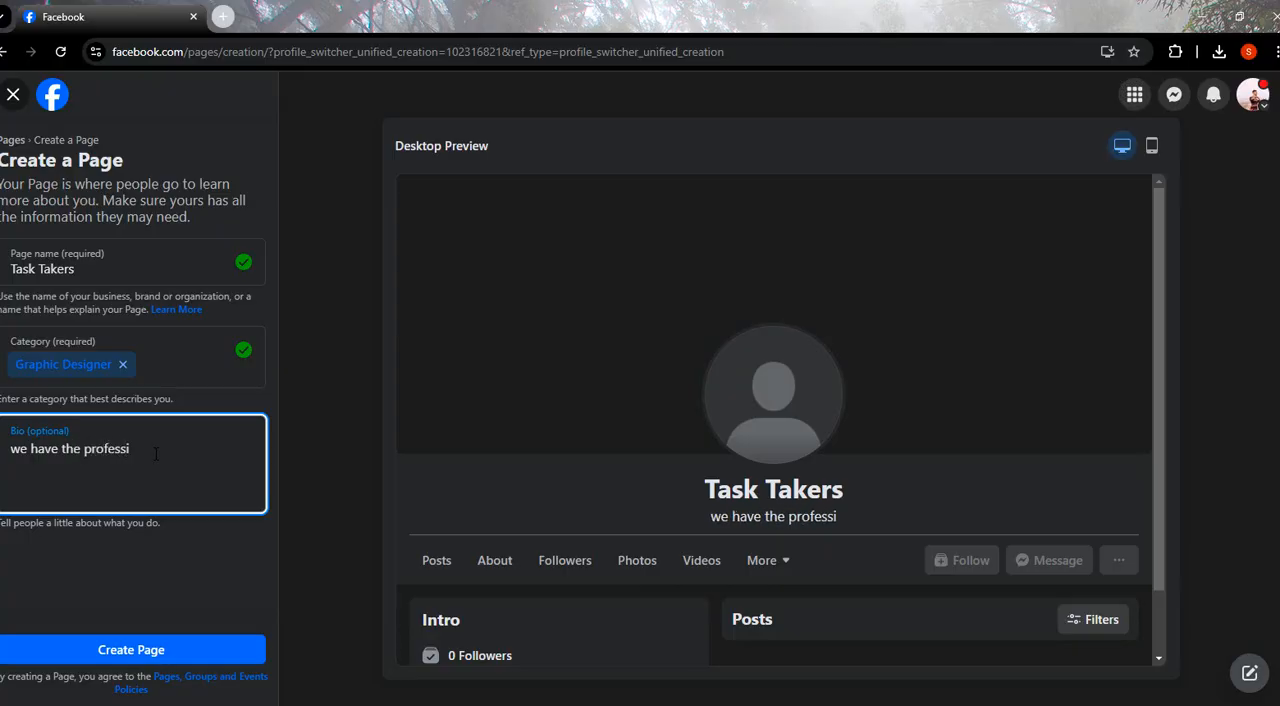
pyautogui.write('onal')
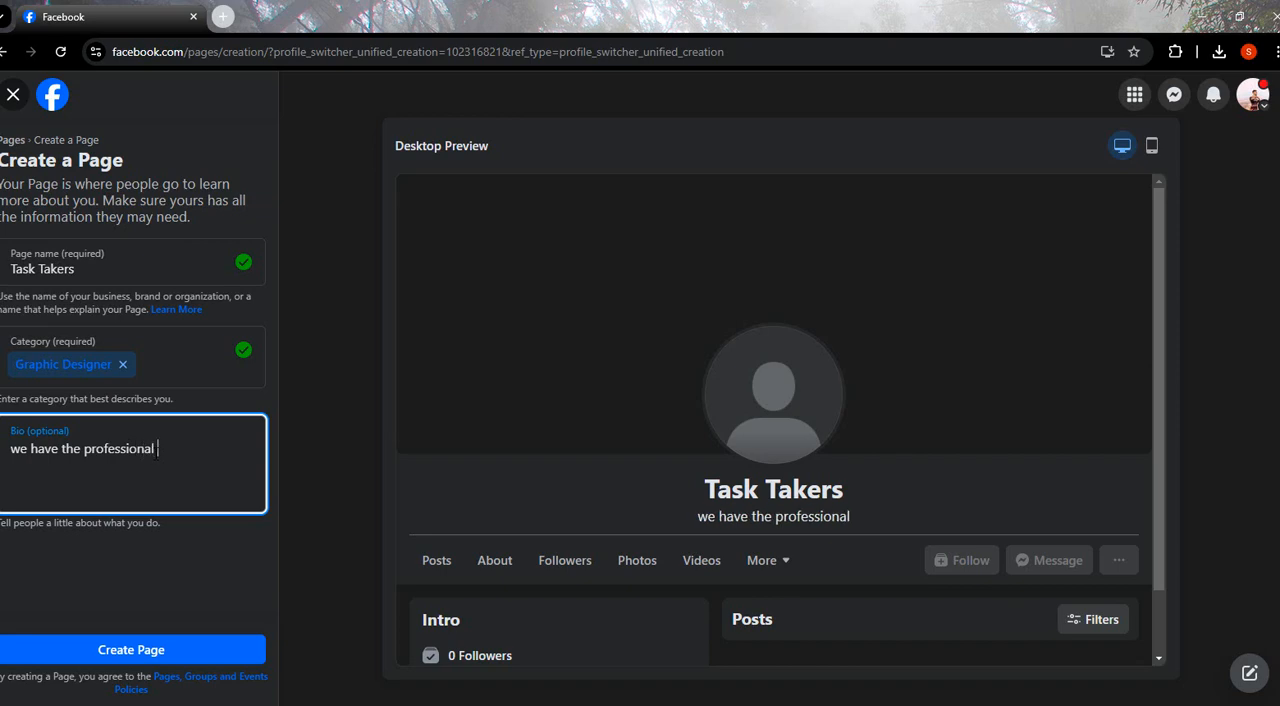
pyautogui.write(' servi')
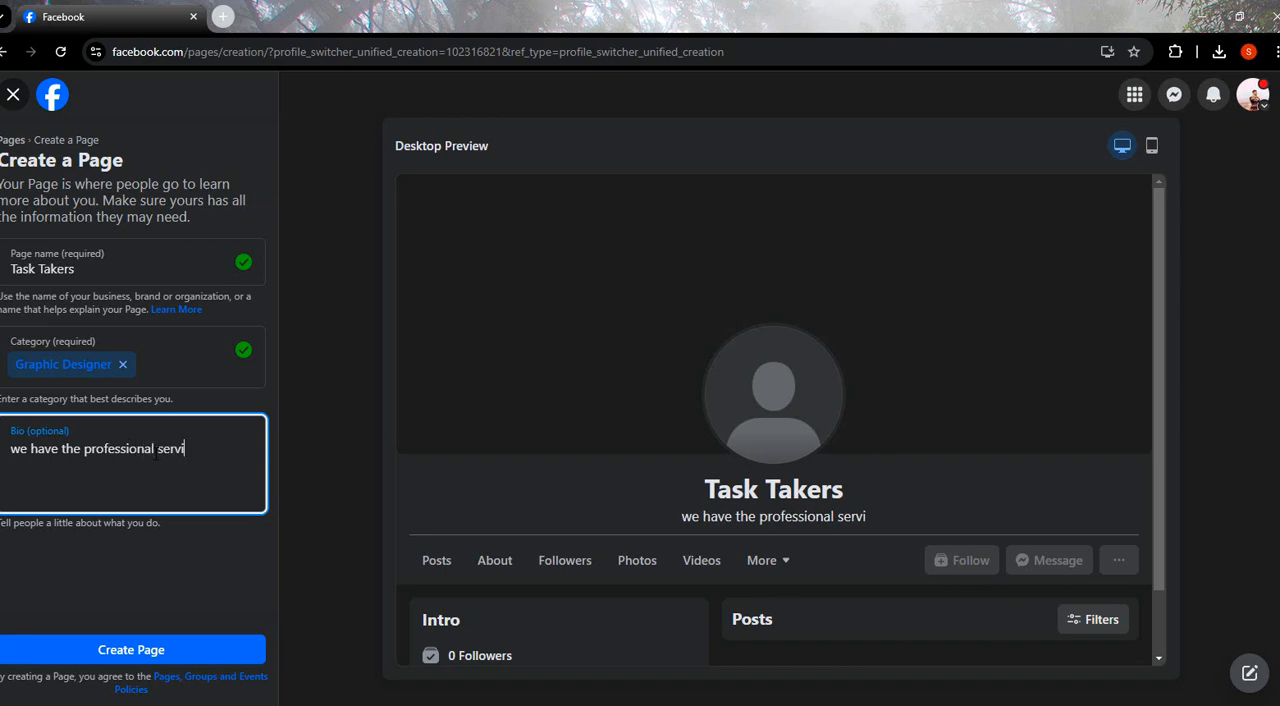
pyautogui.write('ces.')
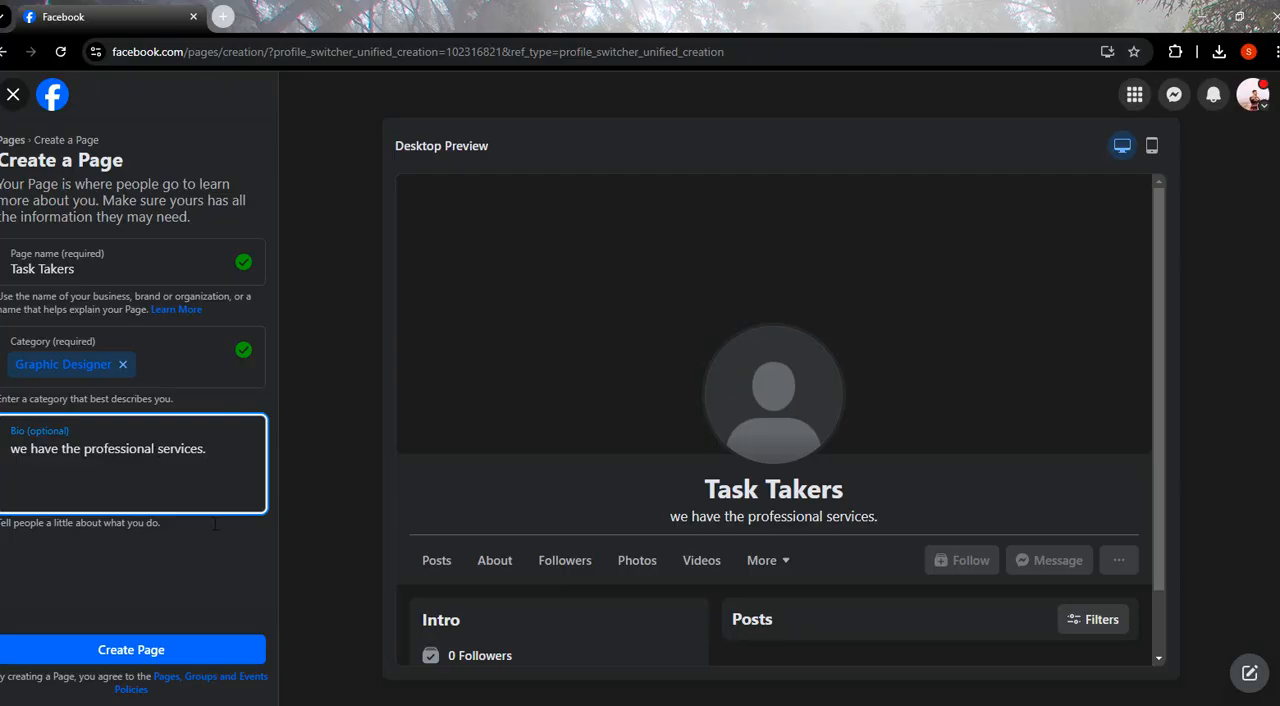
pyautogui.click(160, 650)
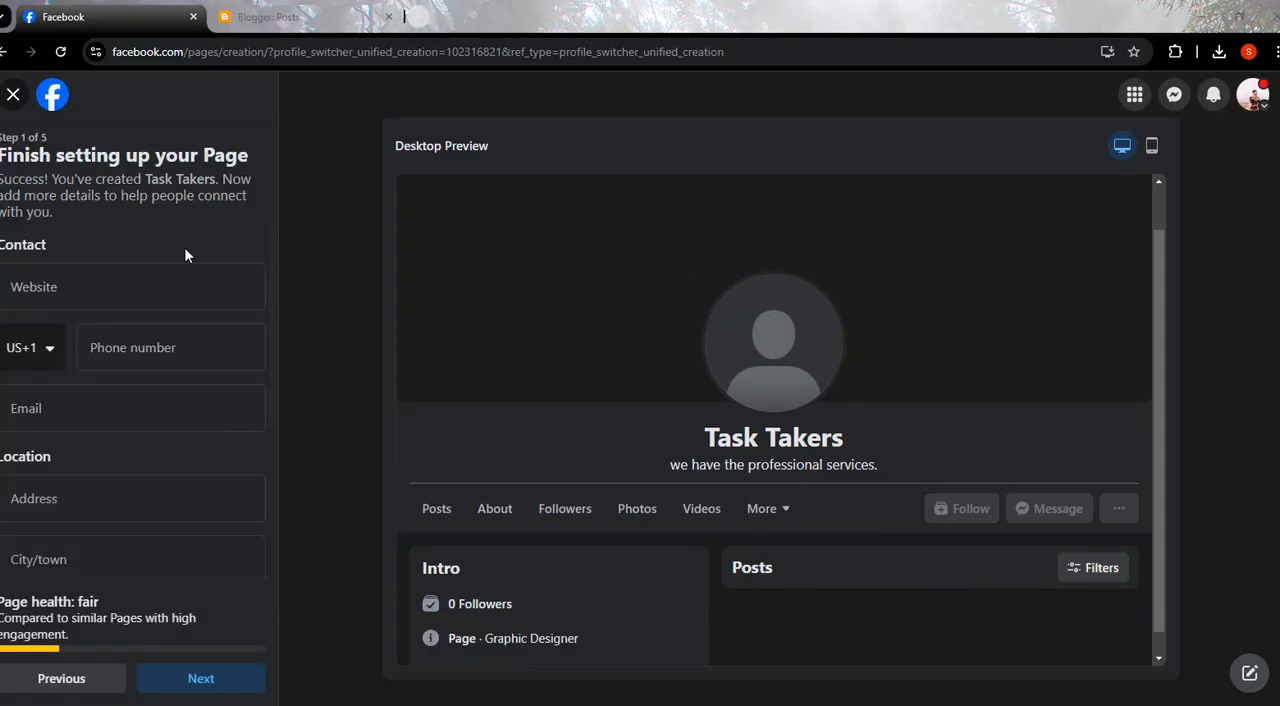
# - Leave the website blank and set the phone number's country code to Pakistan (PK+92)
pyautogui.click(169, 290)
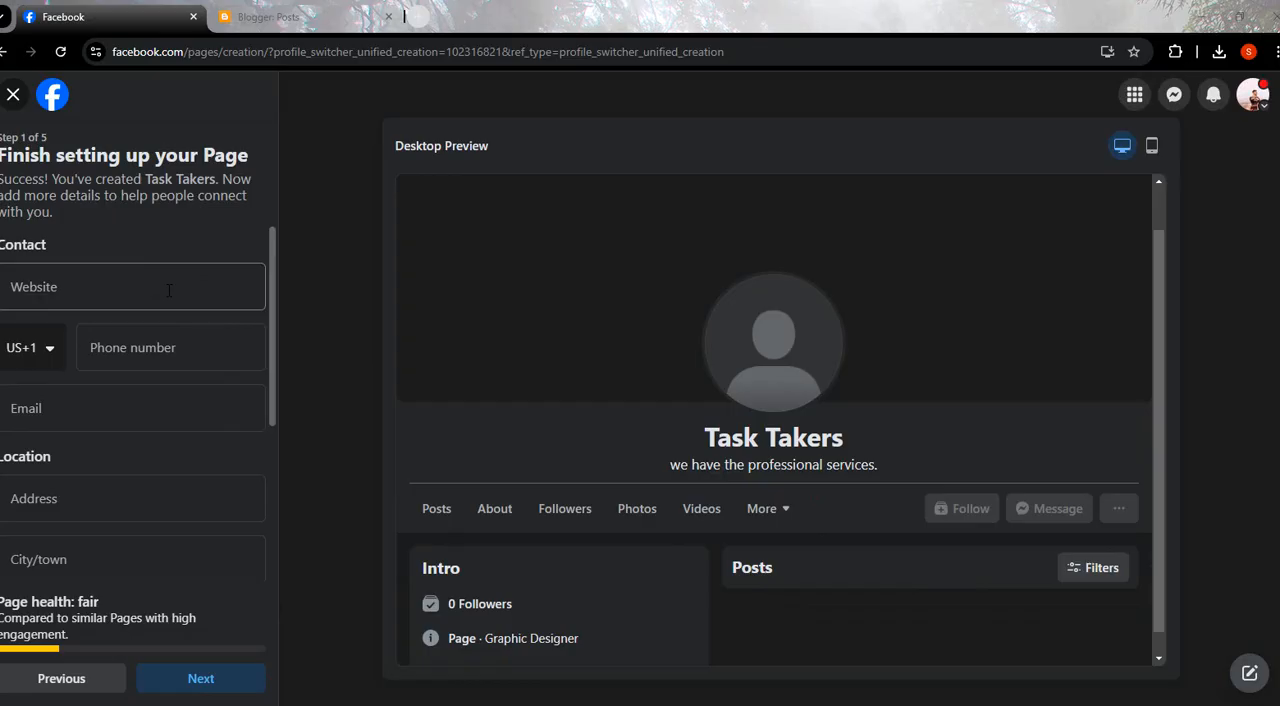
pyautogui.click(307, 292)
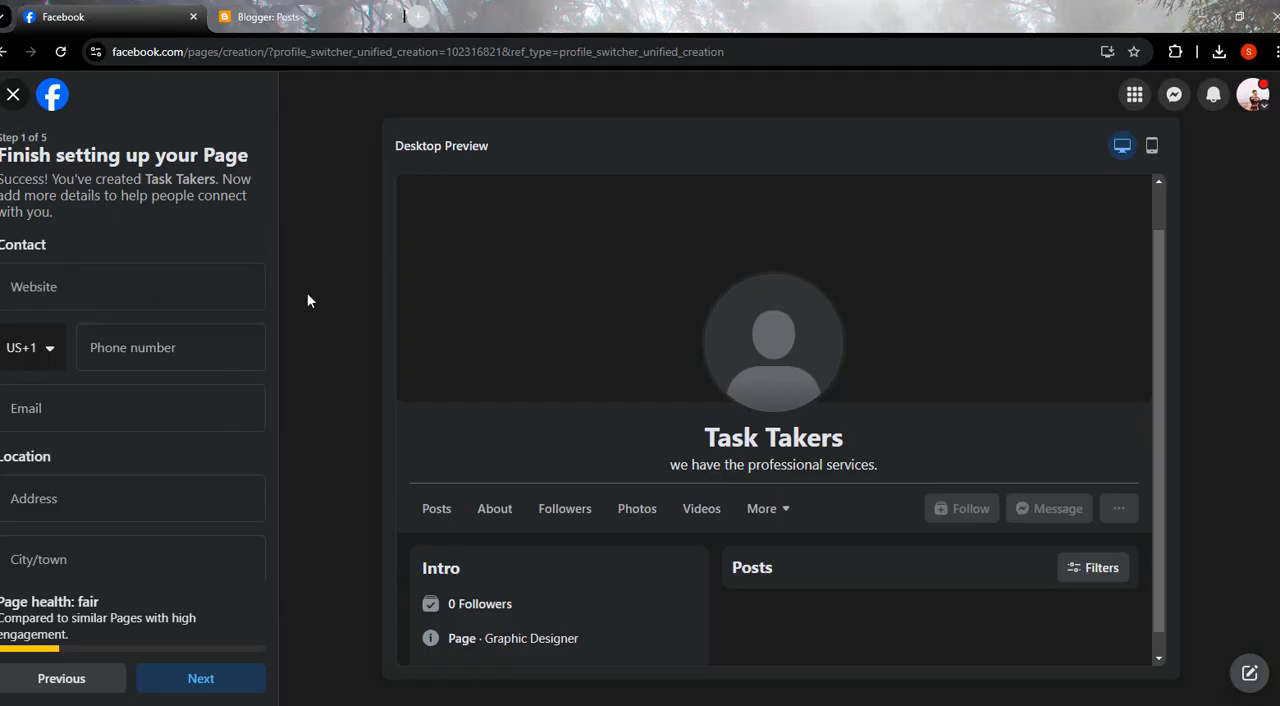
pyautogui.click(48, 350)
pyautogui.click(48, 350)
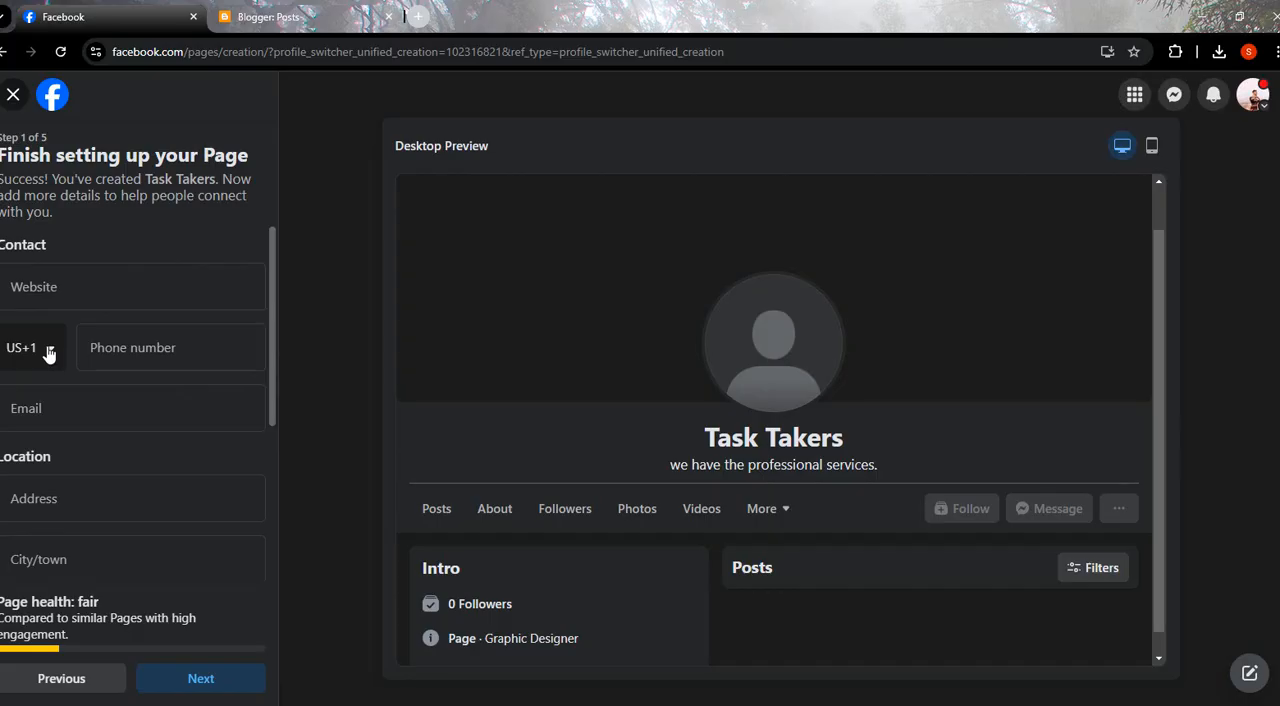
pyautogui.click(48, 350)
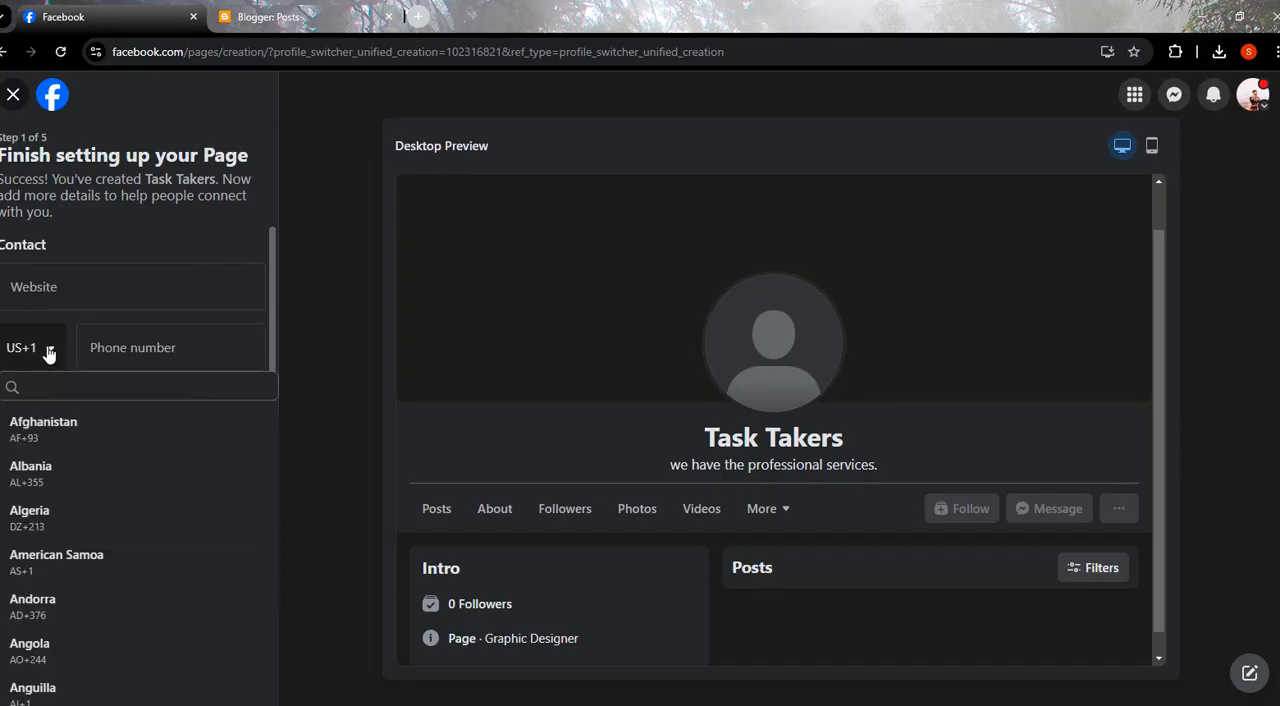
pyautogui.press('p')
pyautogui.press('a')
pyautogui.press('i')
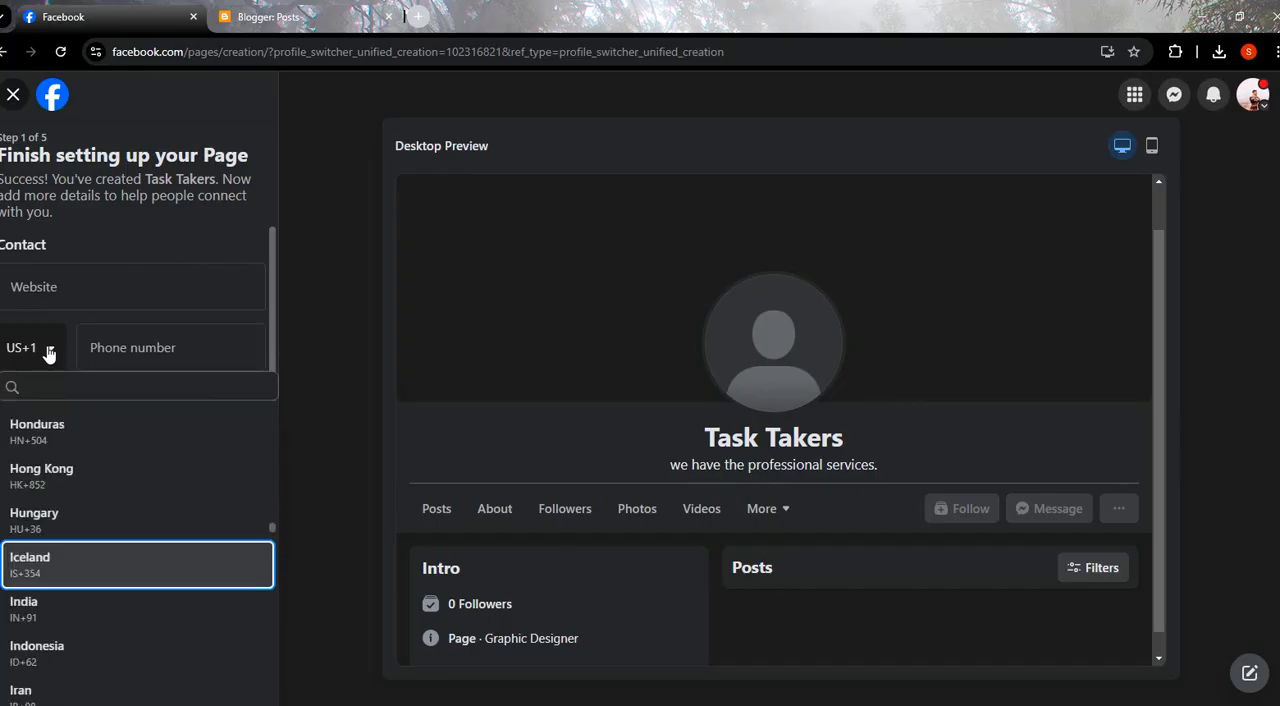
pyautogui.press('s')
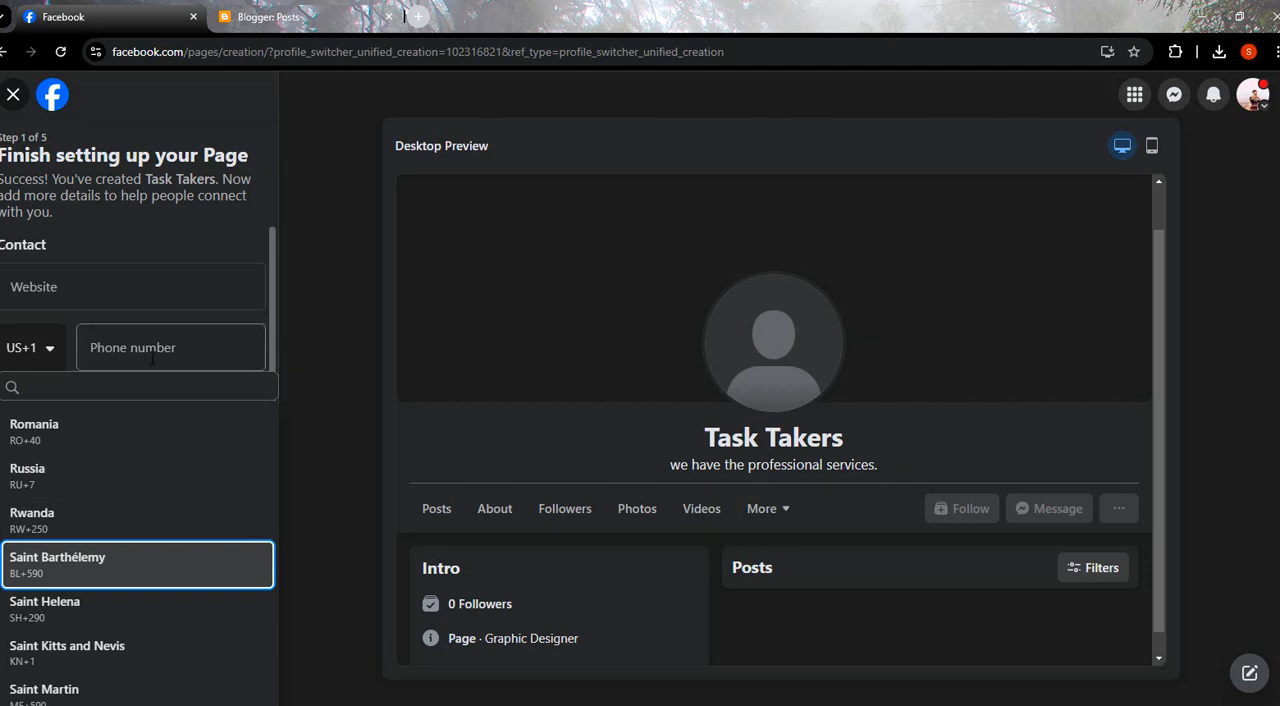
pyautogui.press('p')
pyautogui.press('a')
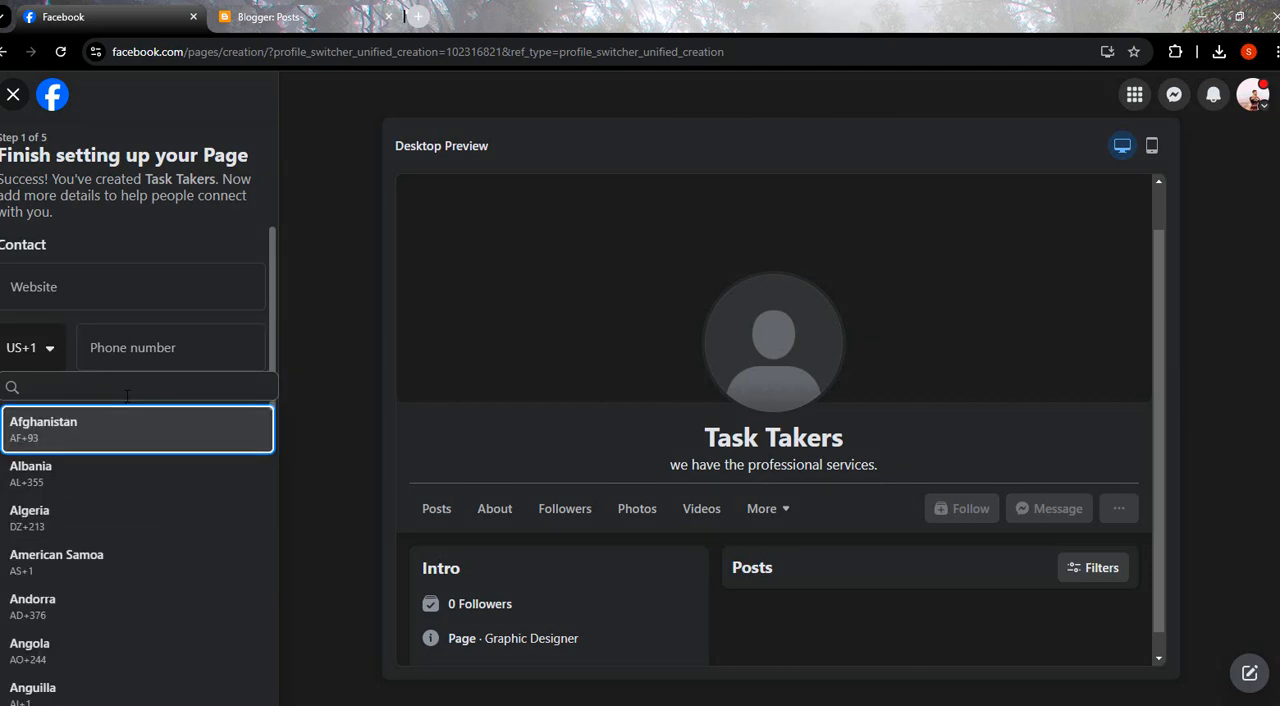
pyautogui.press('p')
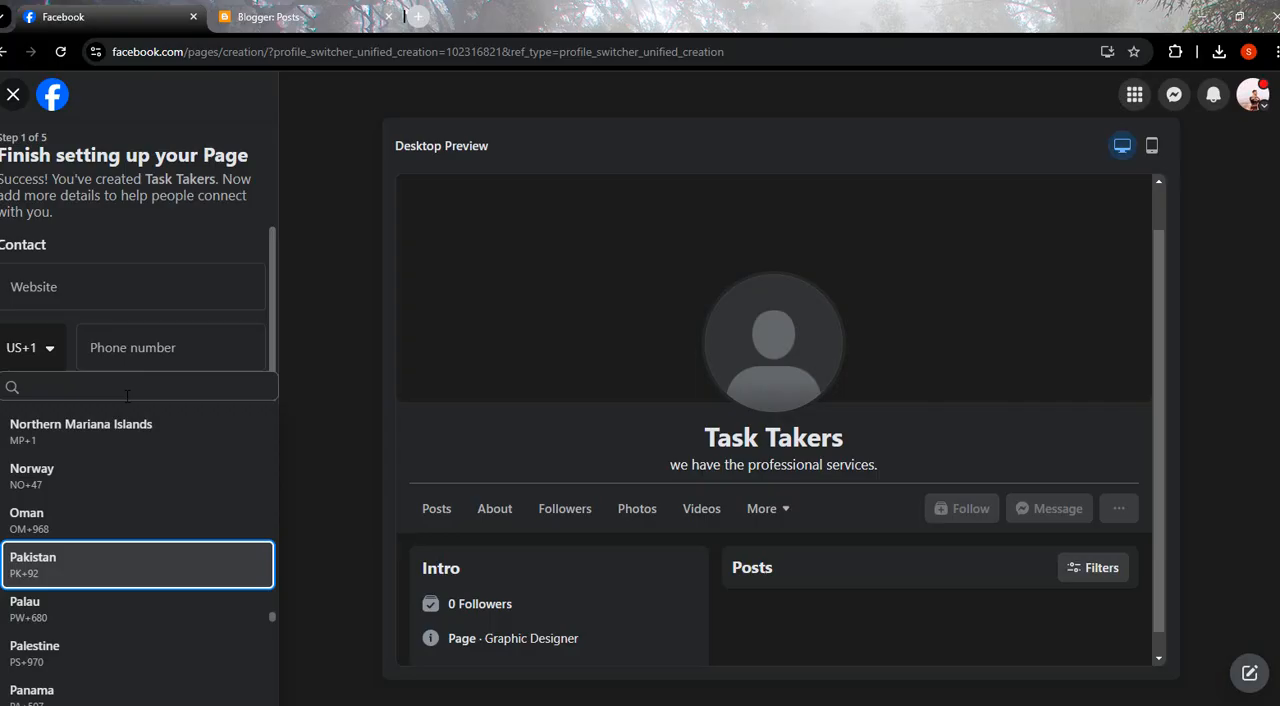
pyautogui.click(93, 574)
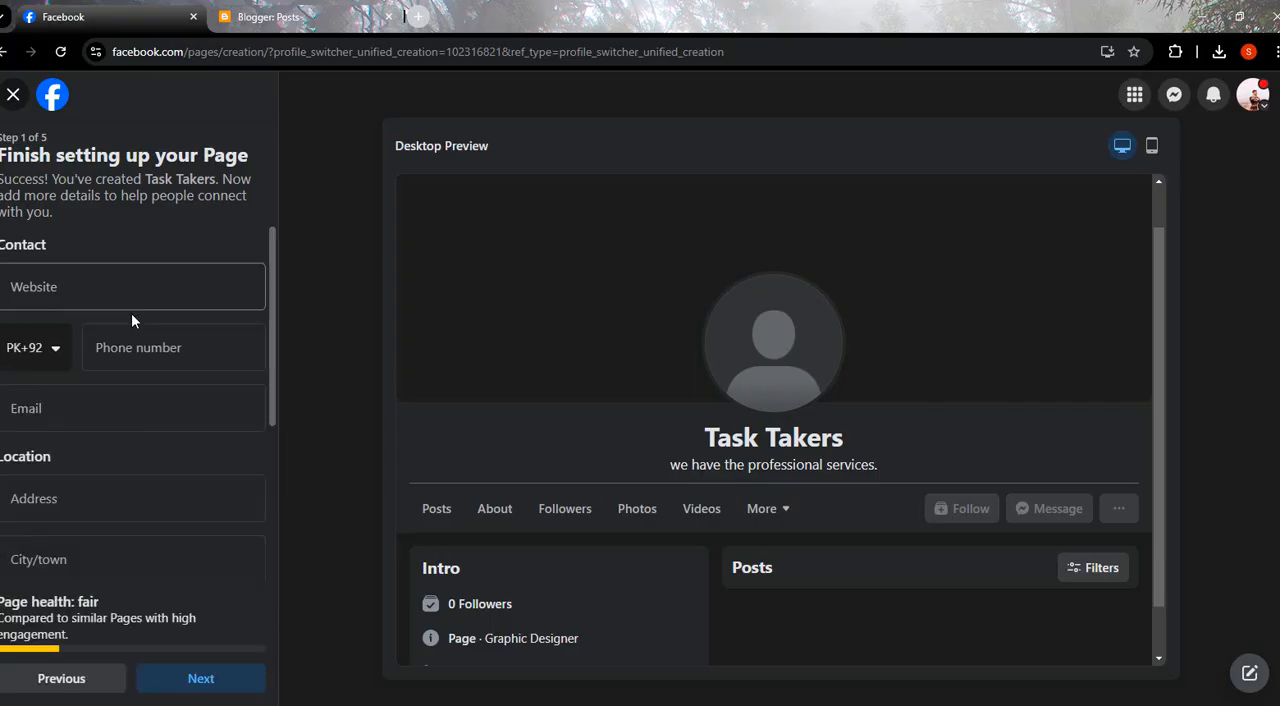
pyautogui.click(131, 352)
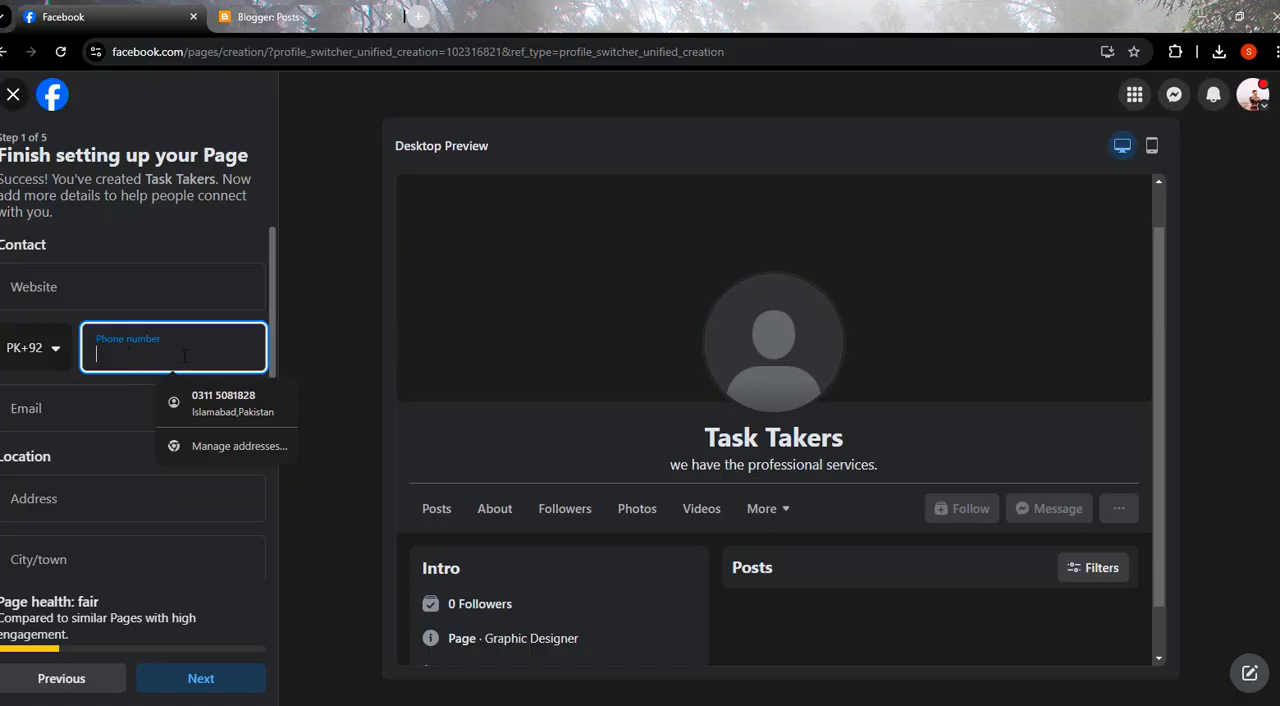
pyautogui.click(215, 403)
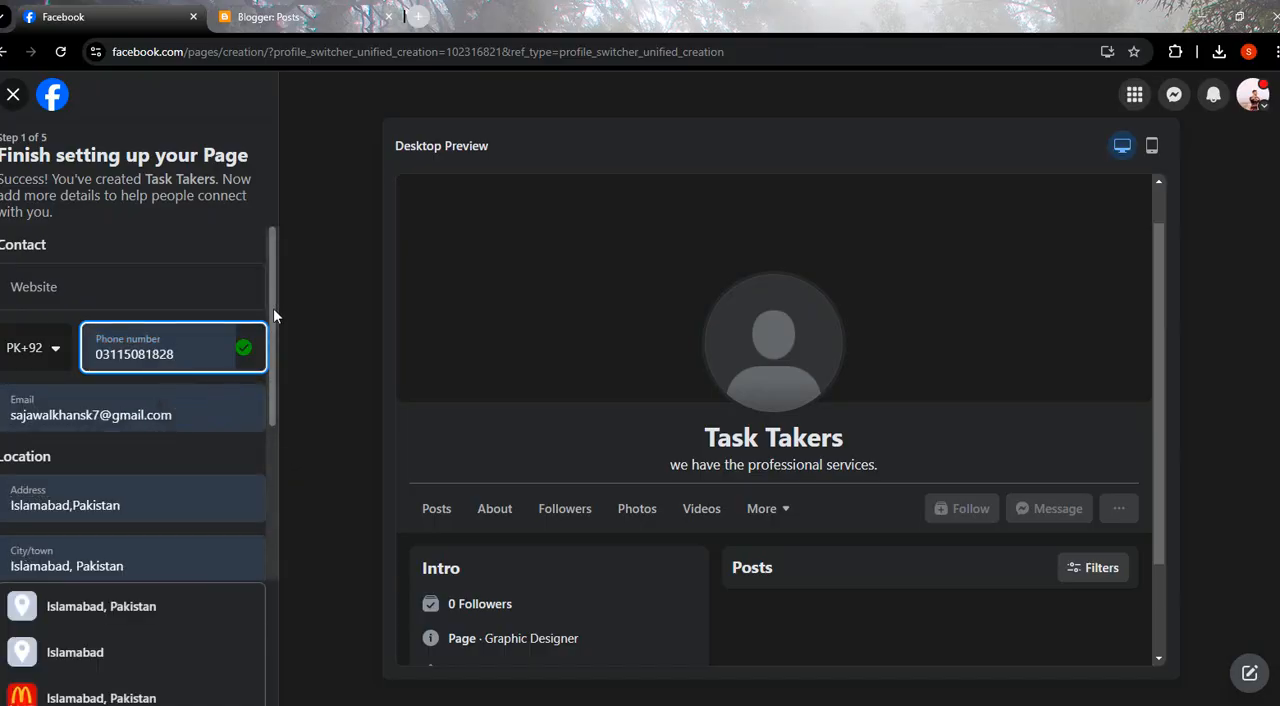
pyautogui.moveTo(273, 308)
pyautogui.mouseDown()
pyautogui.moveTo(271, 381)
pyautogui.moveTo(268, 304)
pyautogui.mouseUp()
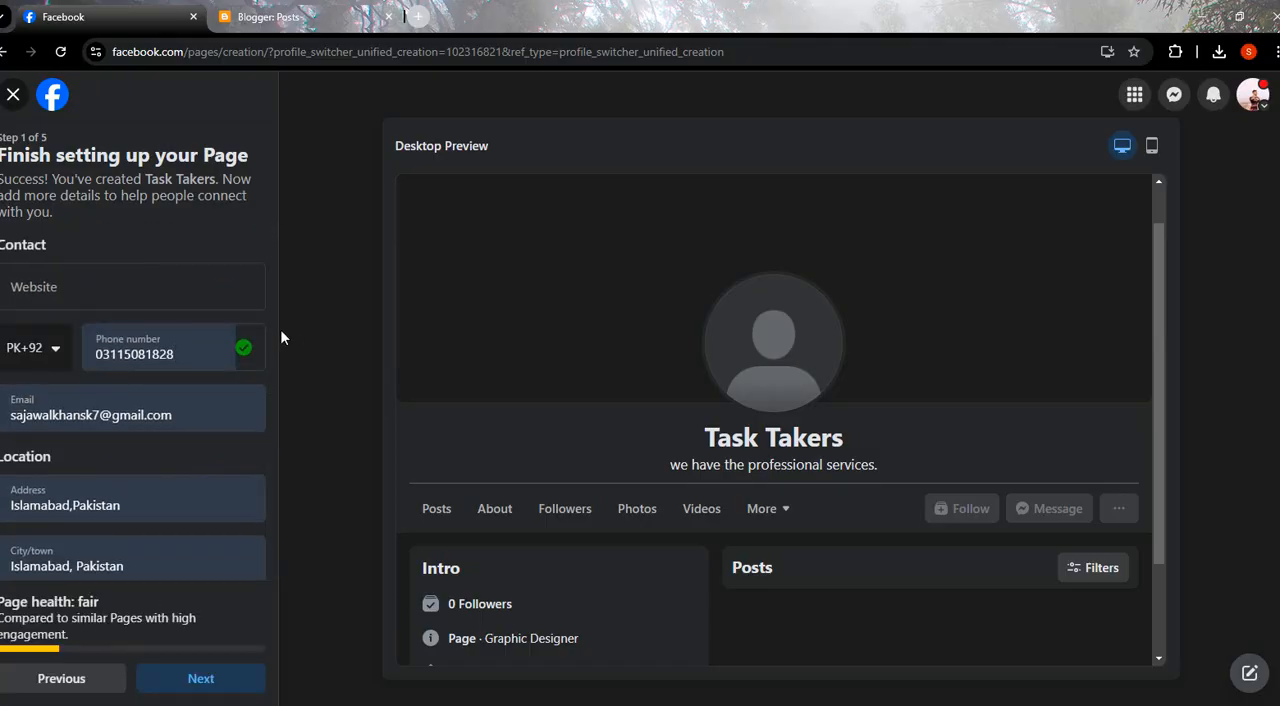
# - Choose to show specific opening hours and set Monday to open at 10:00 AM and close at 8:00 PM
pyautogui.moveTo(273, 313)
pyautogui.mouseDown()
pyautogui.moveTo(266, 479)
pyautogui.moveTo(276, 312)
pyautogui.moveTo(269, 405)
pyautogui.moveTo(269, 331)
pyautogui.mouseUp()
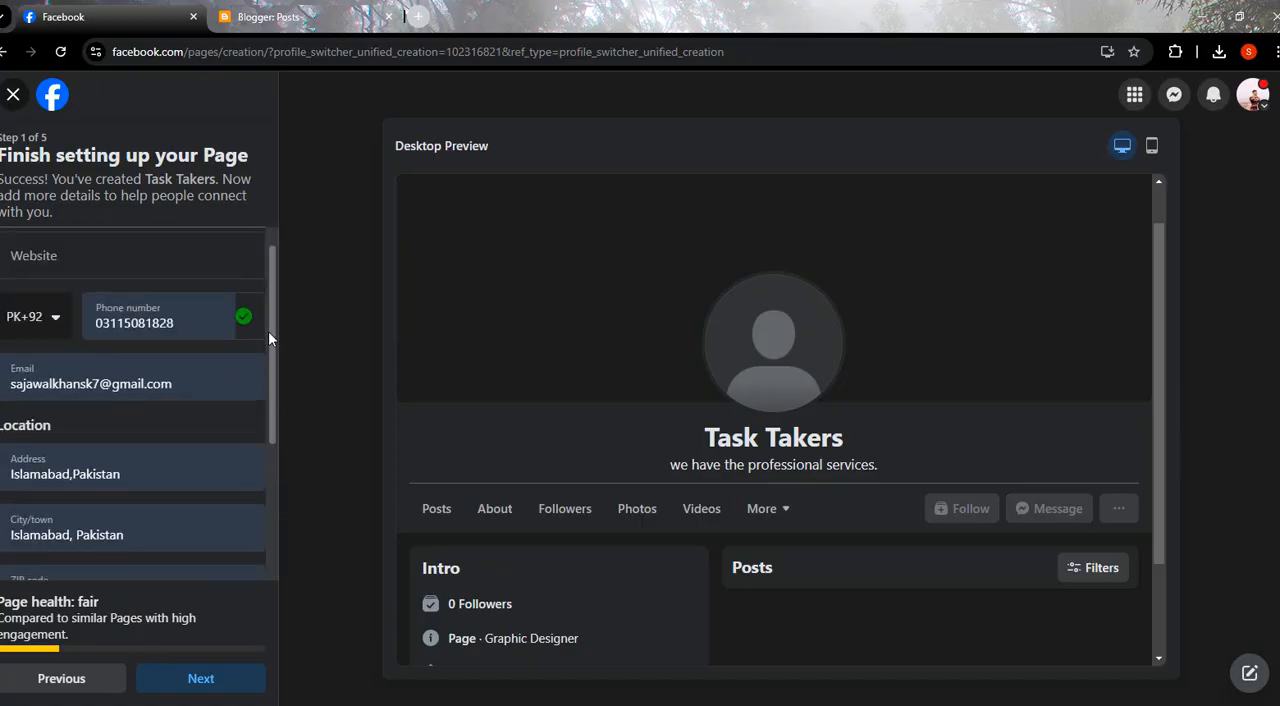
pyautogui.moveTo(277, 340); pyautogui.dragTo(270, 484)
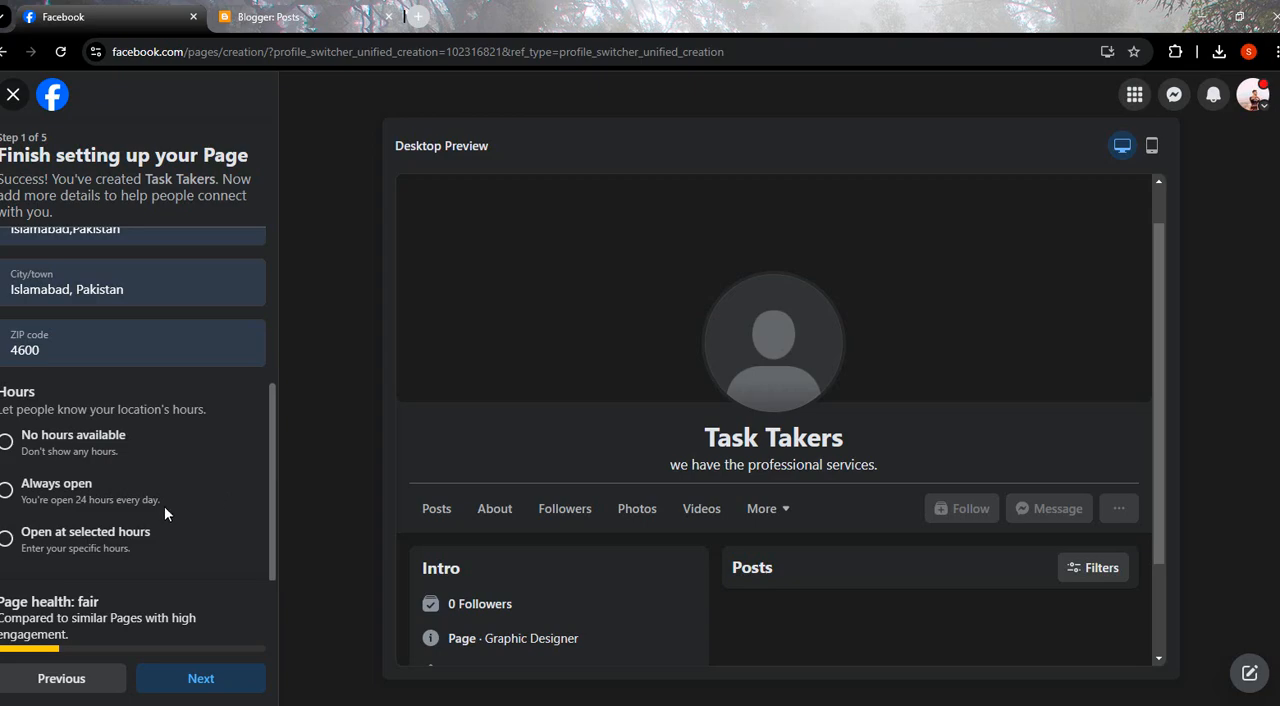
pyautogui.click(5, 540)
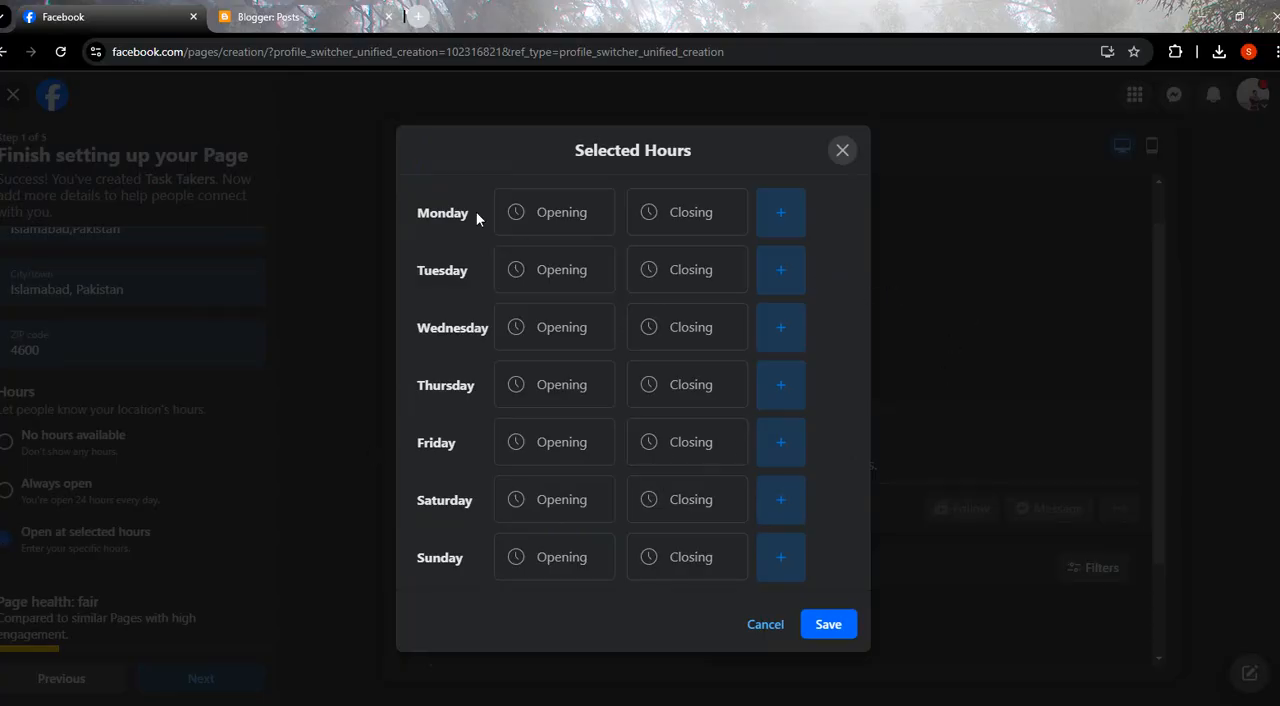
pyautogui.click(570, 207)
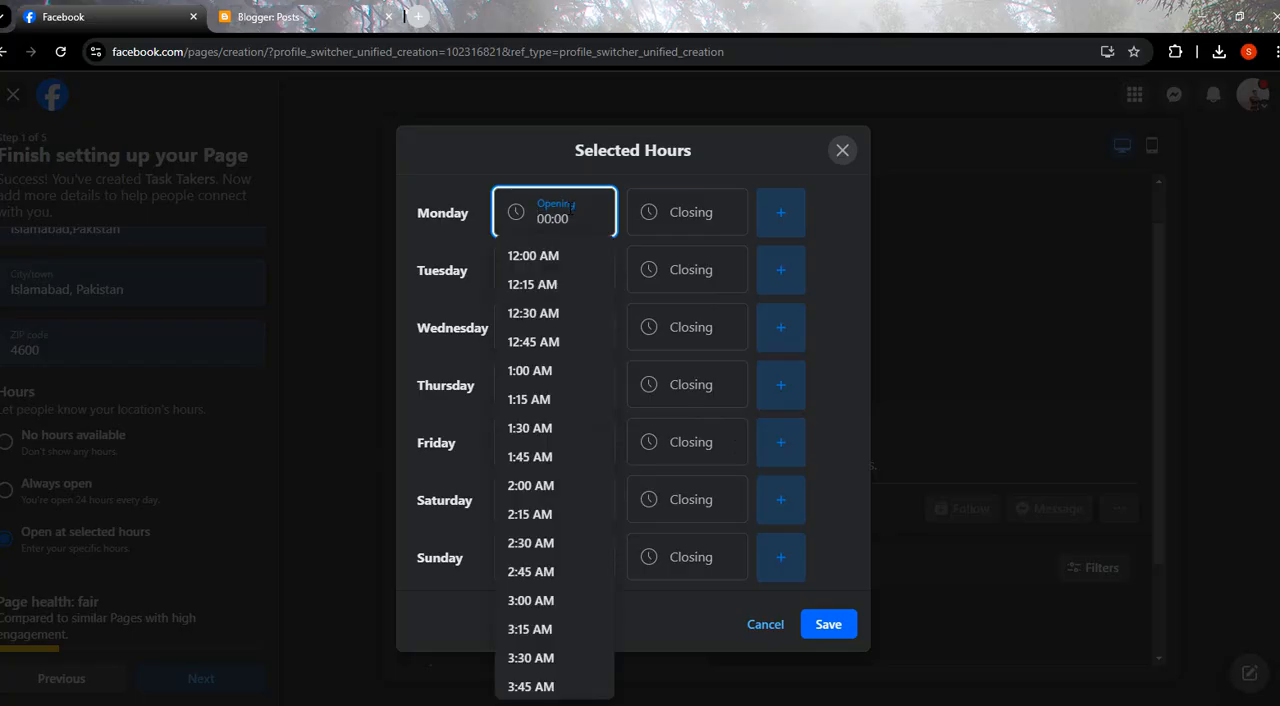
pyautogui.write('10')
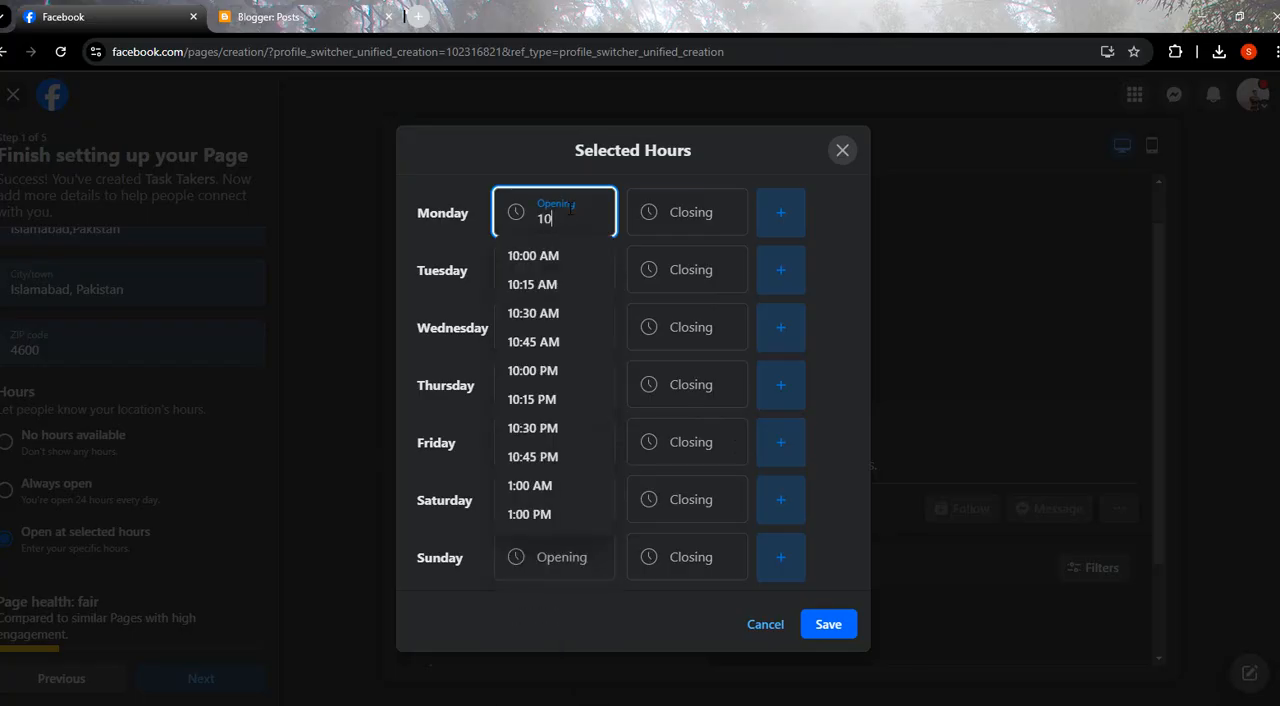
pyautogui.click(566, 265)
pyautogui.click(684, 206)
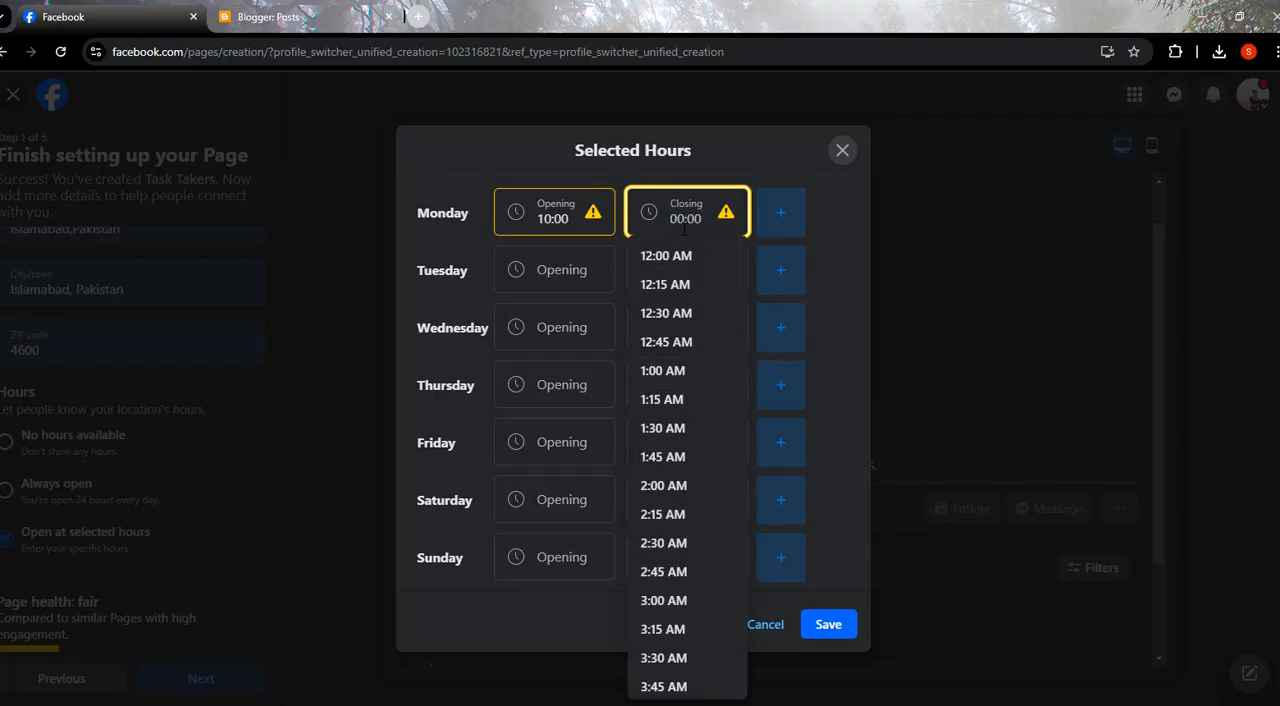
pyautogui.write('80')
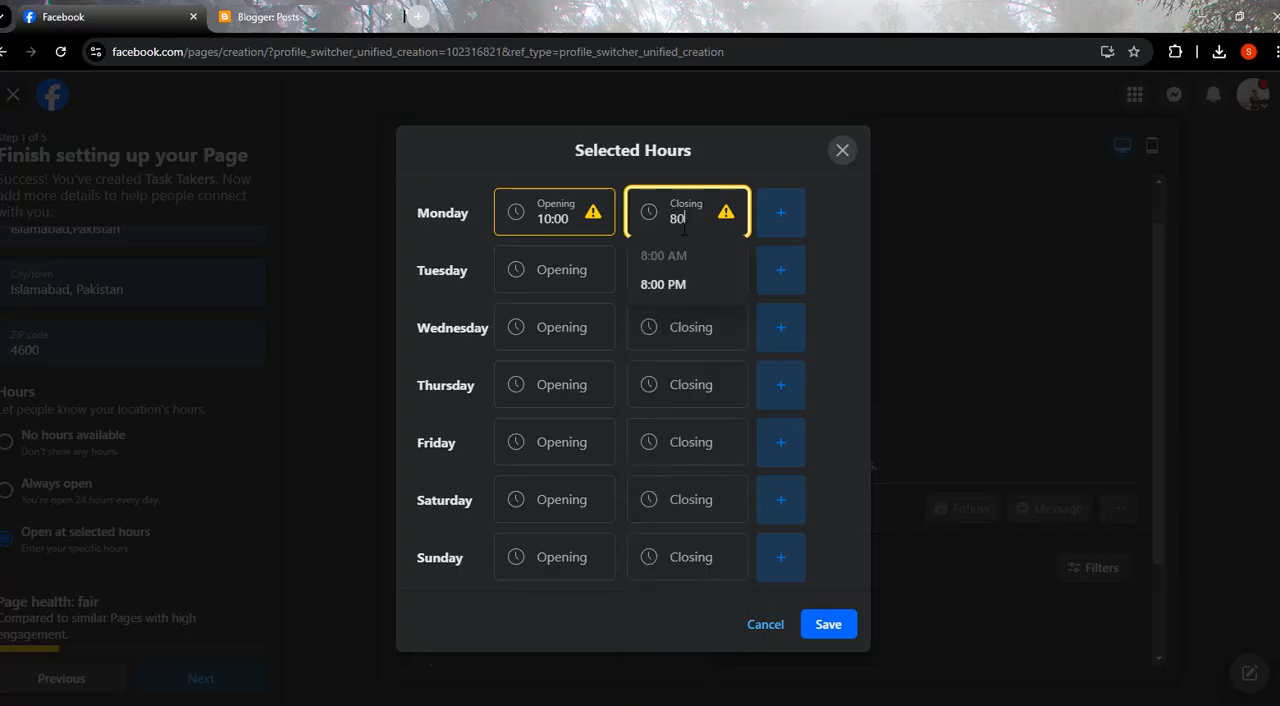
pyautogui.click(679, 292)
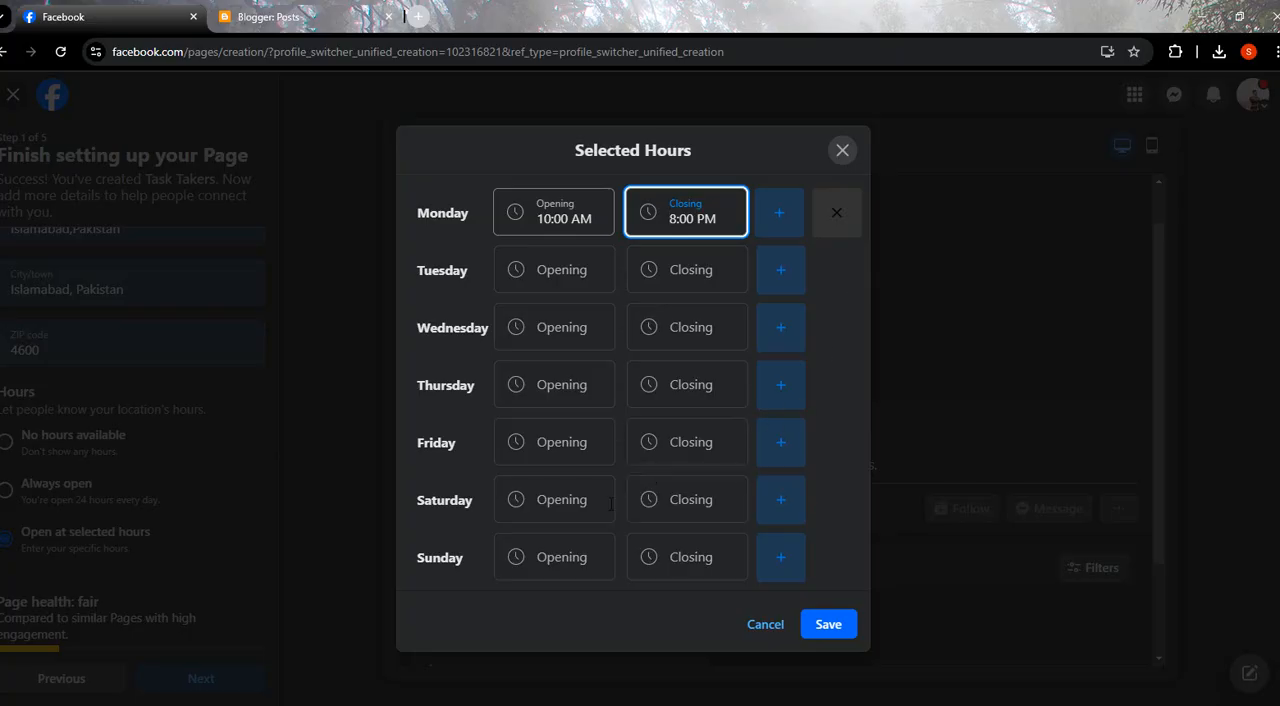
# - Leave Sunday's hours blank, save the selected hours and continue to customizing the Page
pyautogui.click(585, 567)
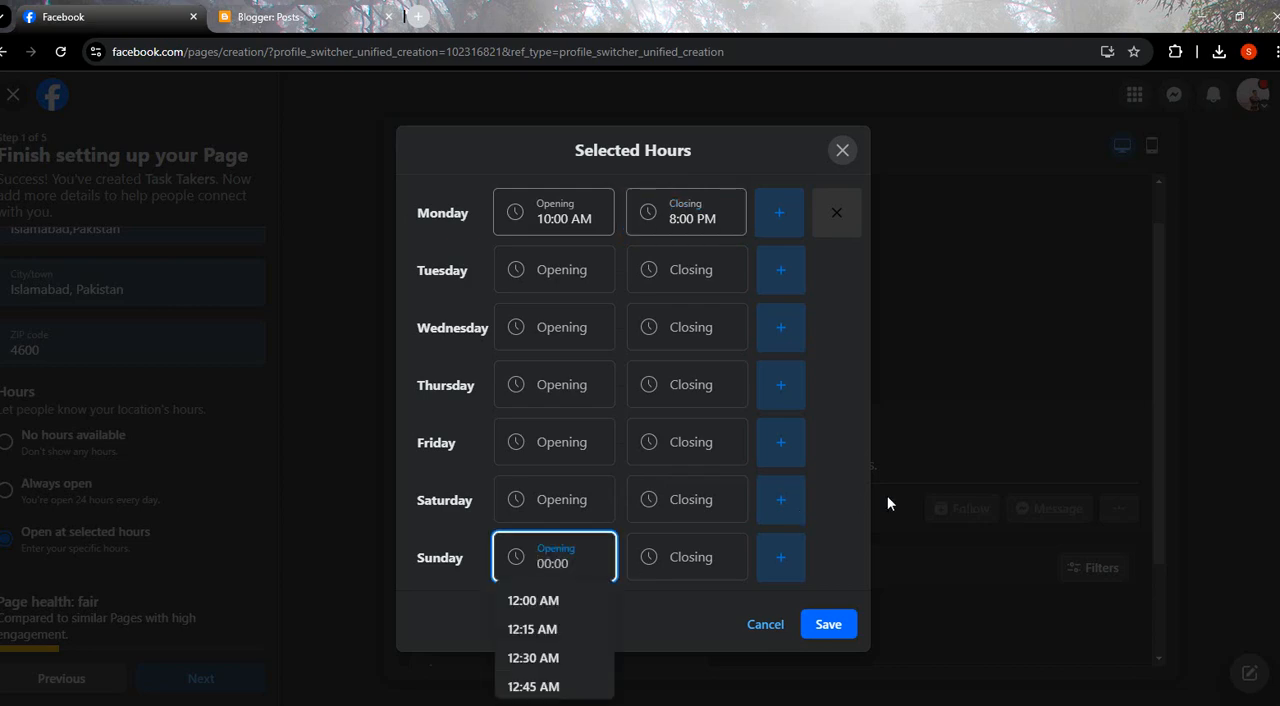
pyautogui.click(843, 551)
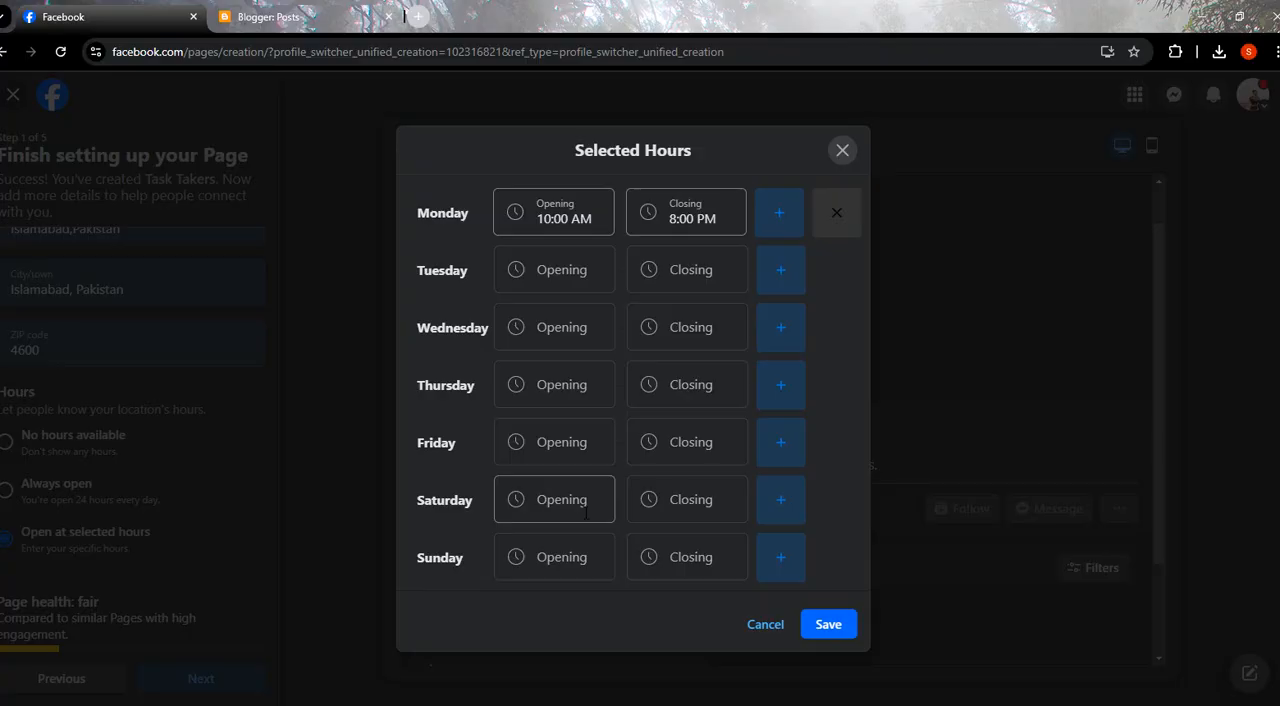
pyautogui.click(828, 625)
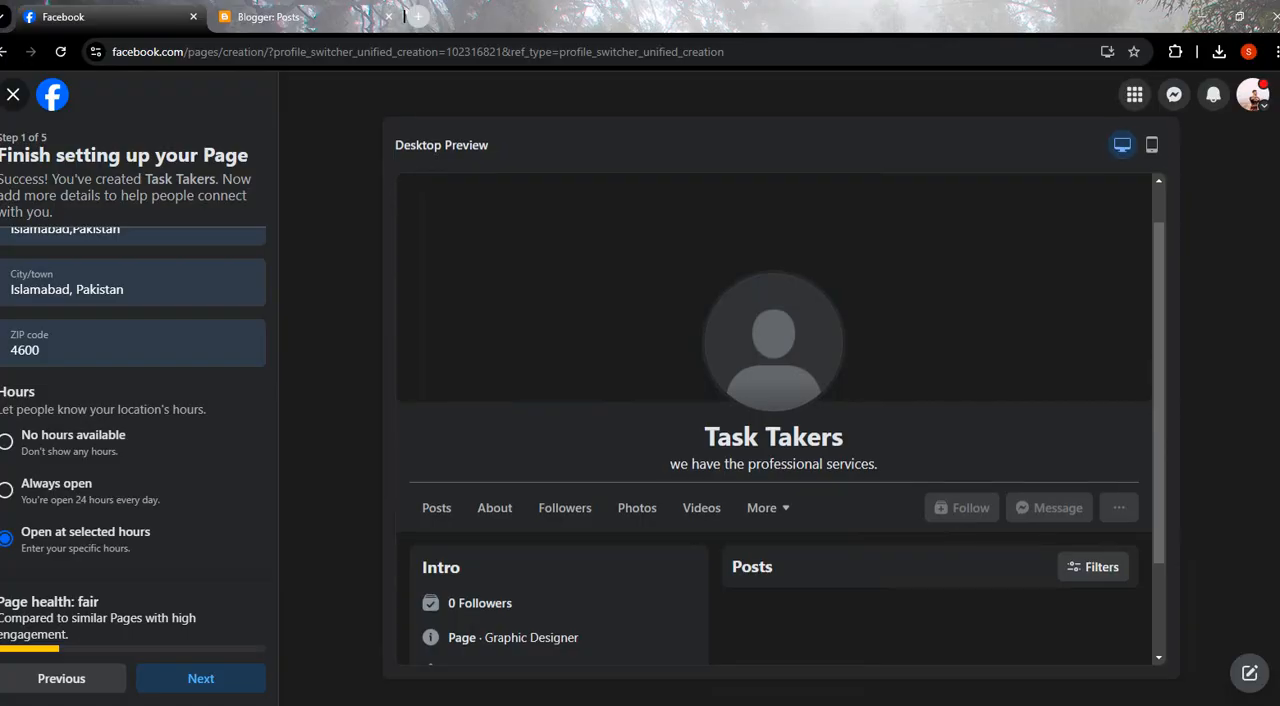
pyautogui.click(216, 690)
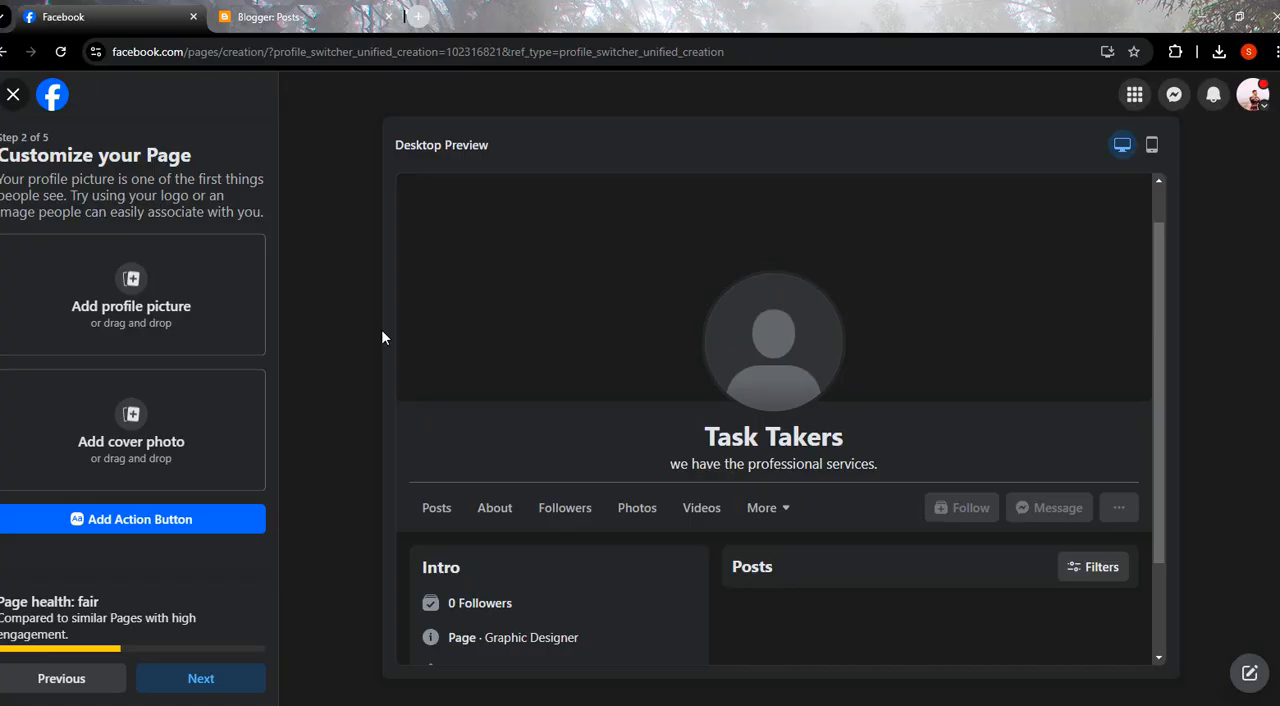
pyautogui.click(152, 305)
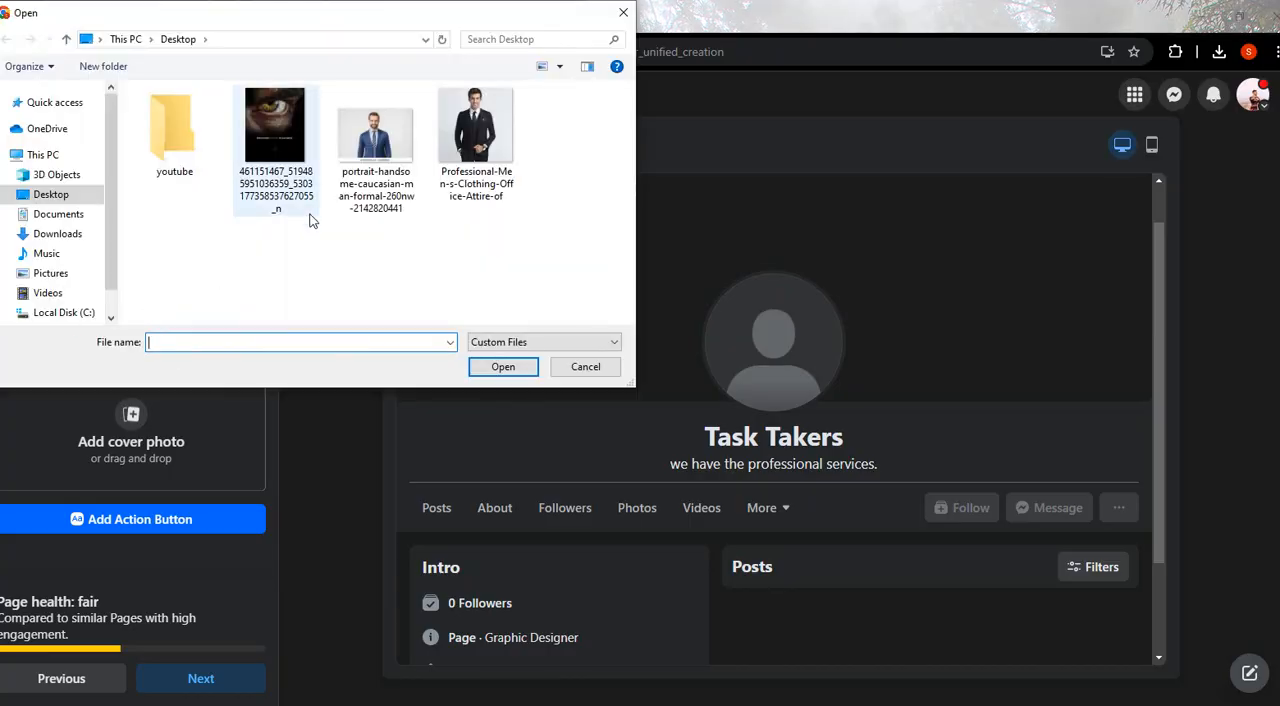
pyautogui.click(378, 140)
pyautogui.click(522, 366)
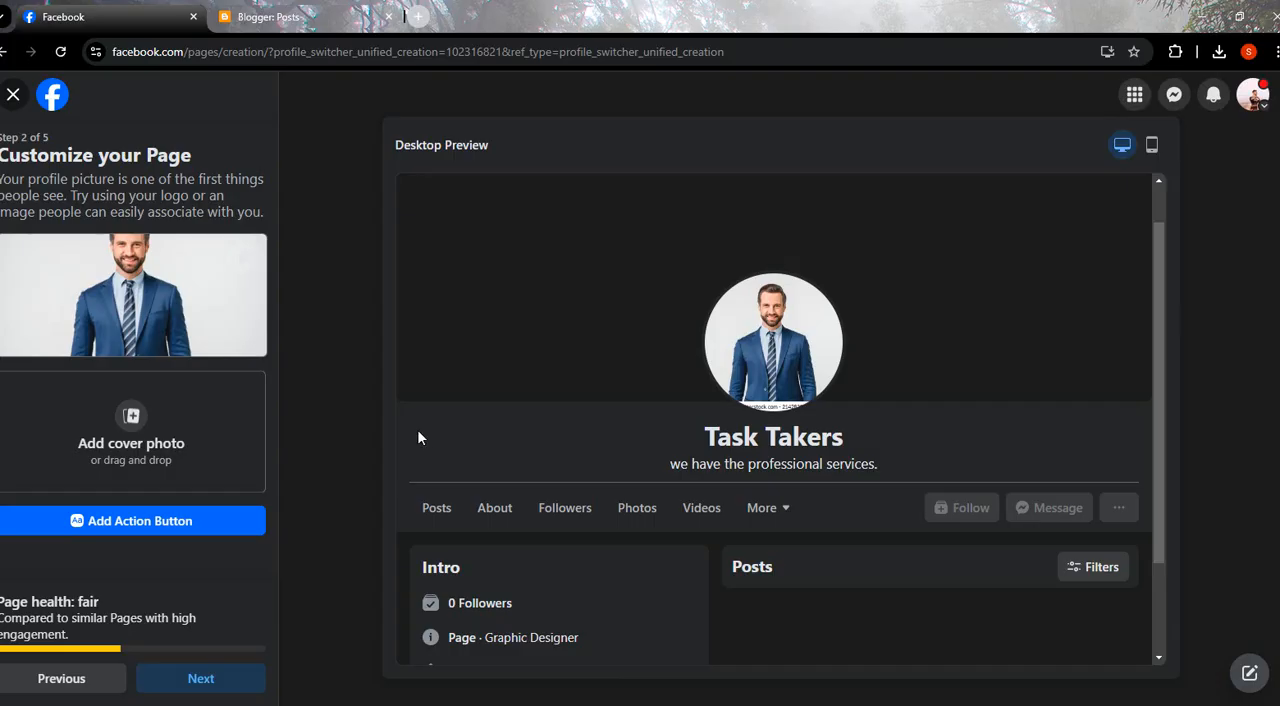
# - Add the 2nd LOGO image from Downloads as the cover photo and reposition it to show the logo's upper part
pyautogui.click(140, 457)
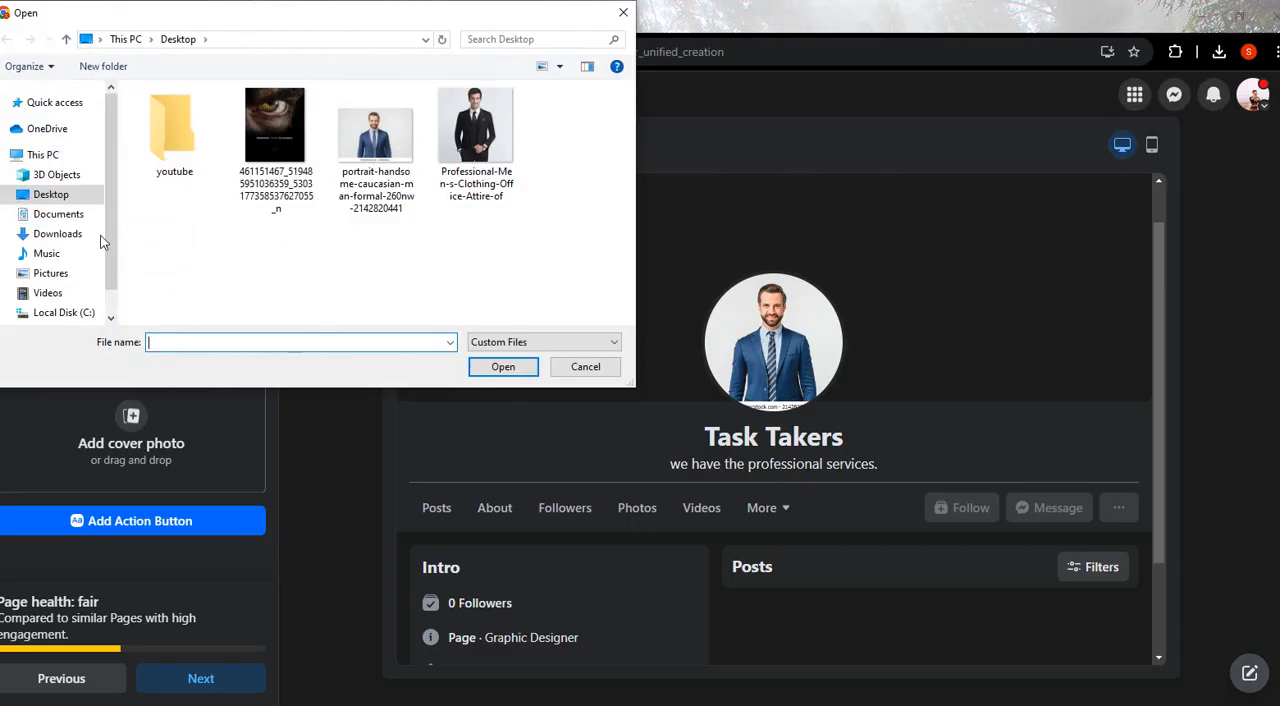
pyautogui.click(60, 234)
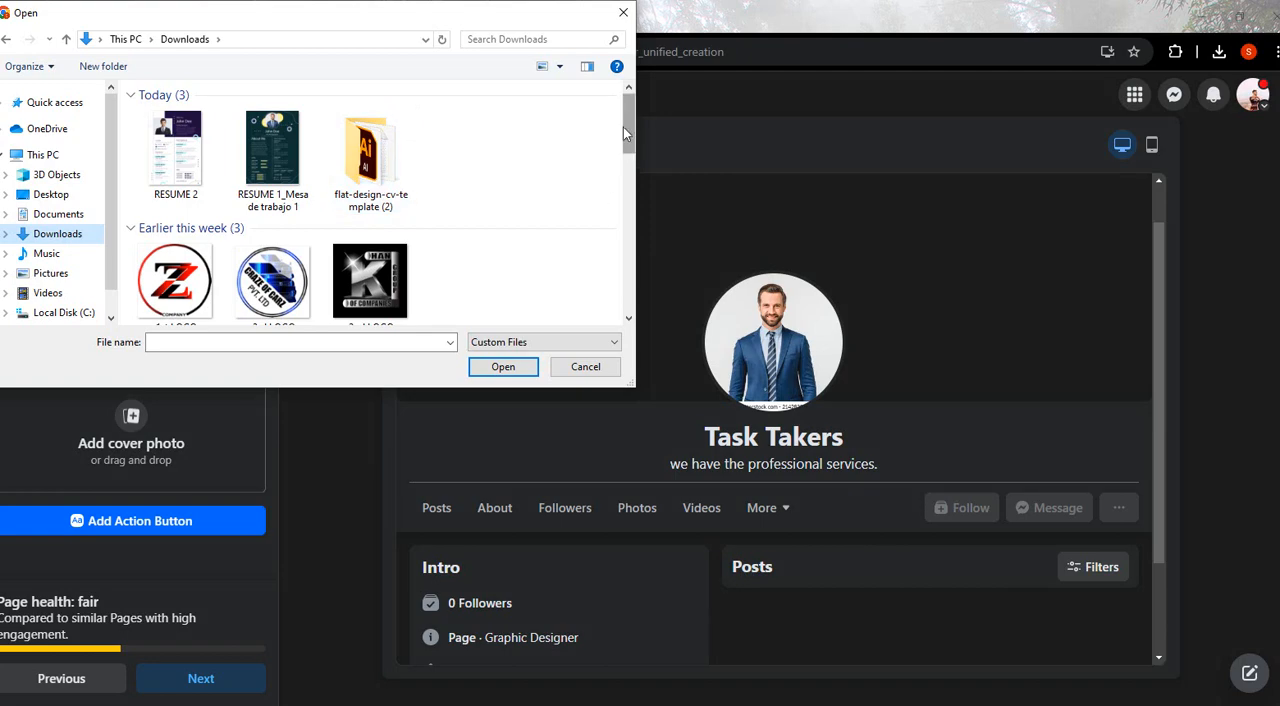
pyautogui.moveTo(623, 127); pyautogui.dragTo(627, 173)
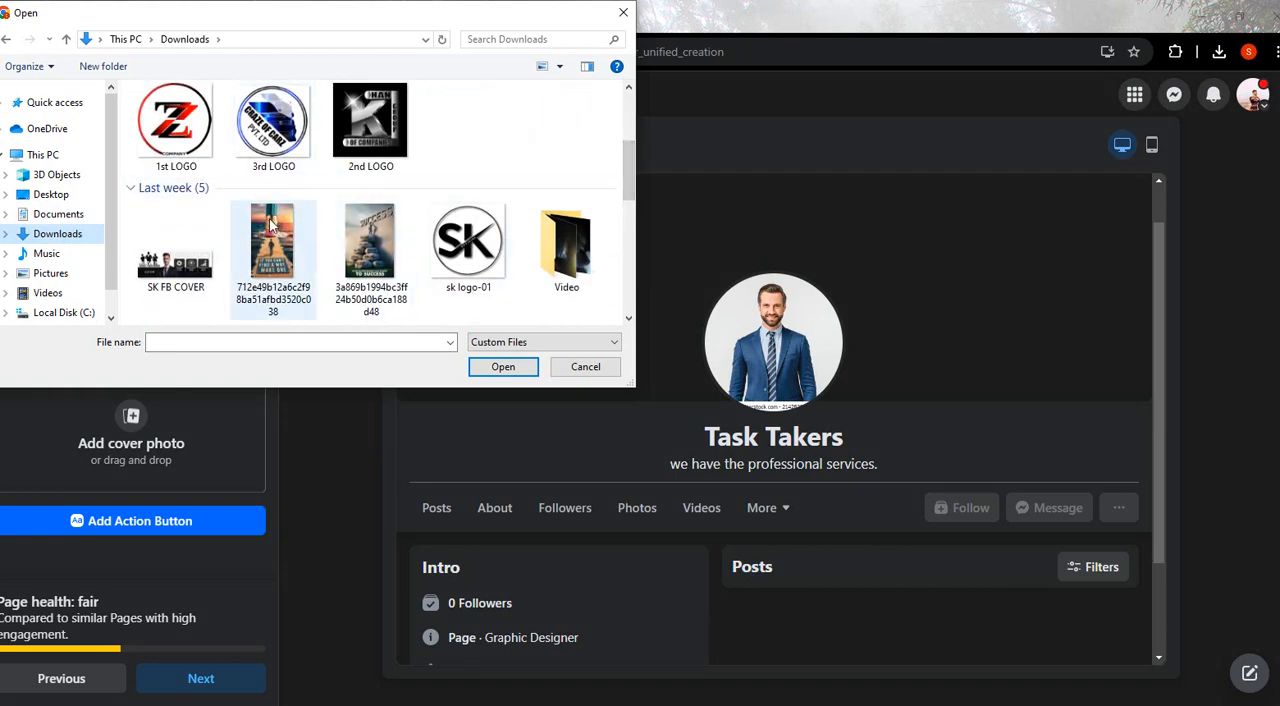
pyautogui.doubleClick(397, 138)
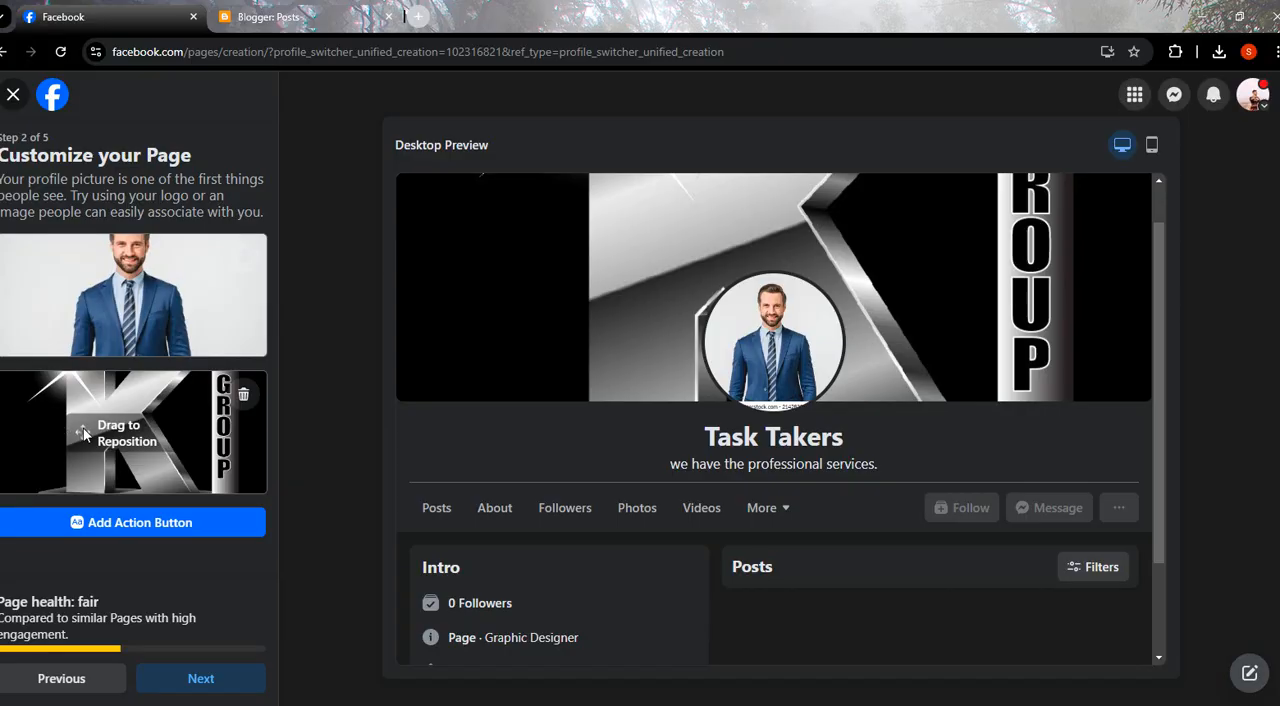
pyautogui.moveTo(83, 428); pyautogui.dragTo(7, 520)
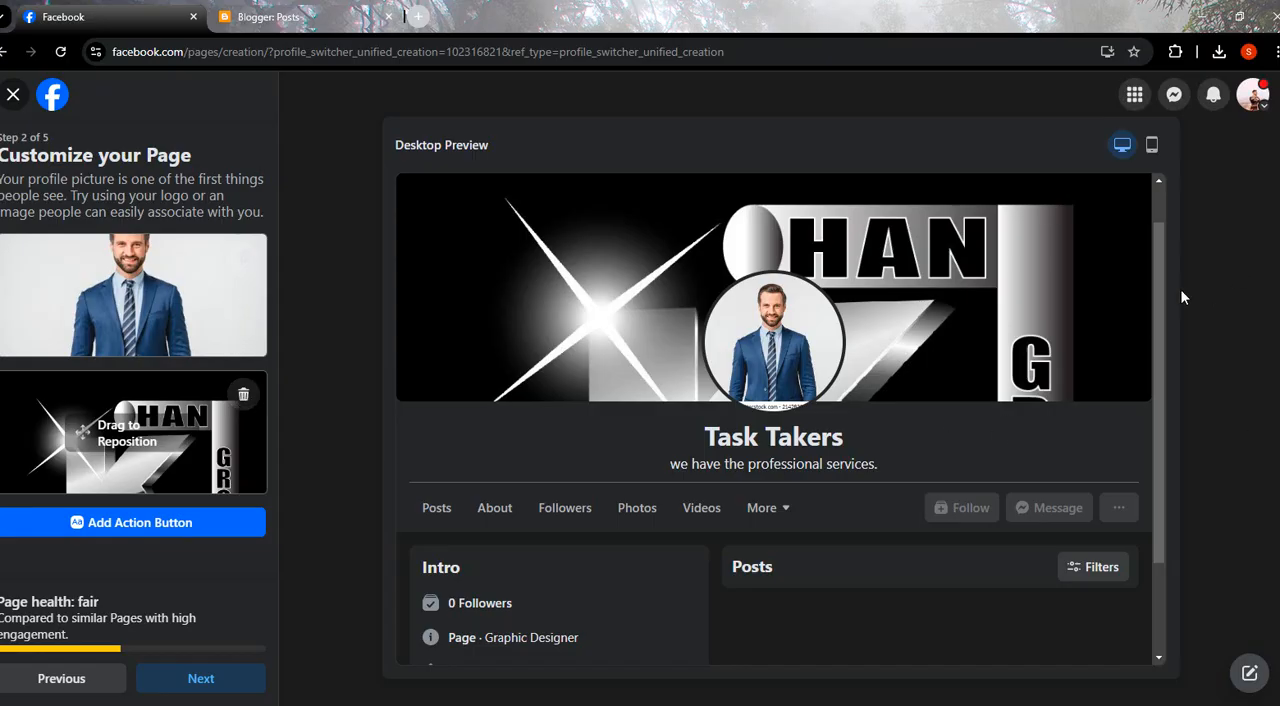
# - Add a Send message action button that opens the Page's Messenger chat, and continue to the WhatsApp setup
pyautogui.scroll(-2, 1137, 397)
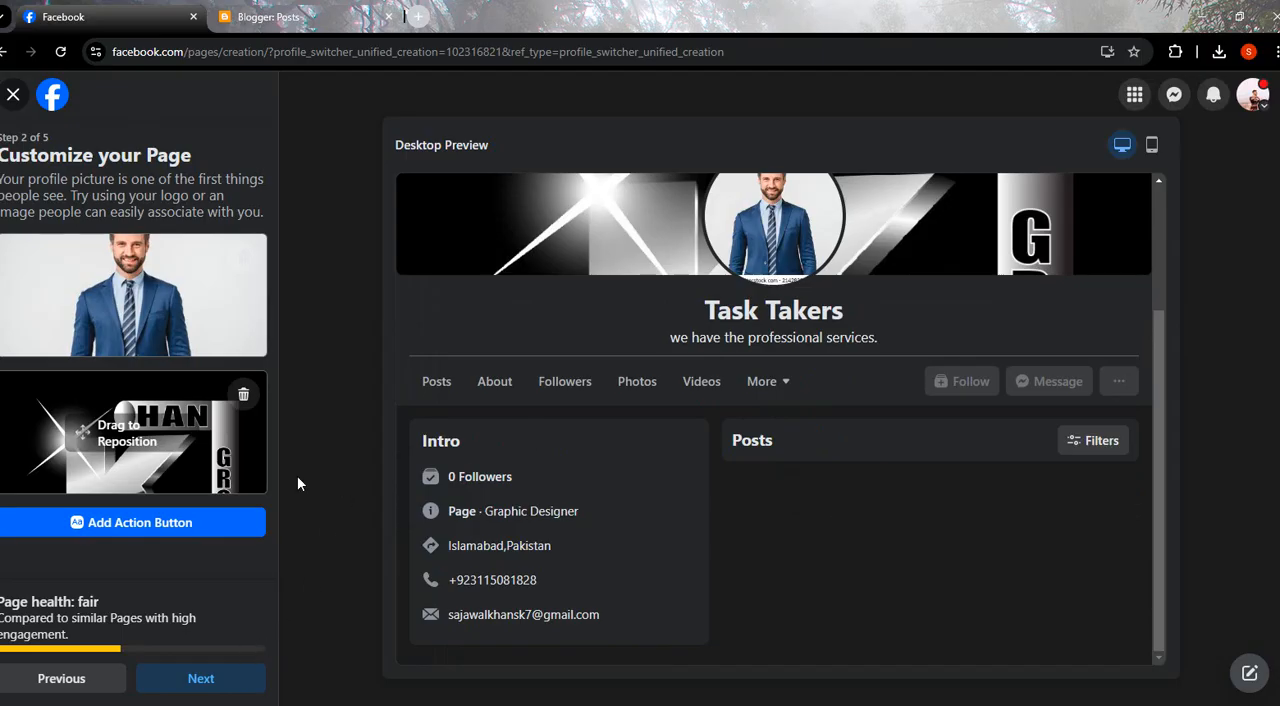
pyautogui.click(218, 526)
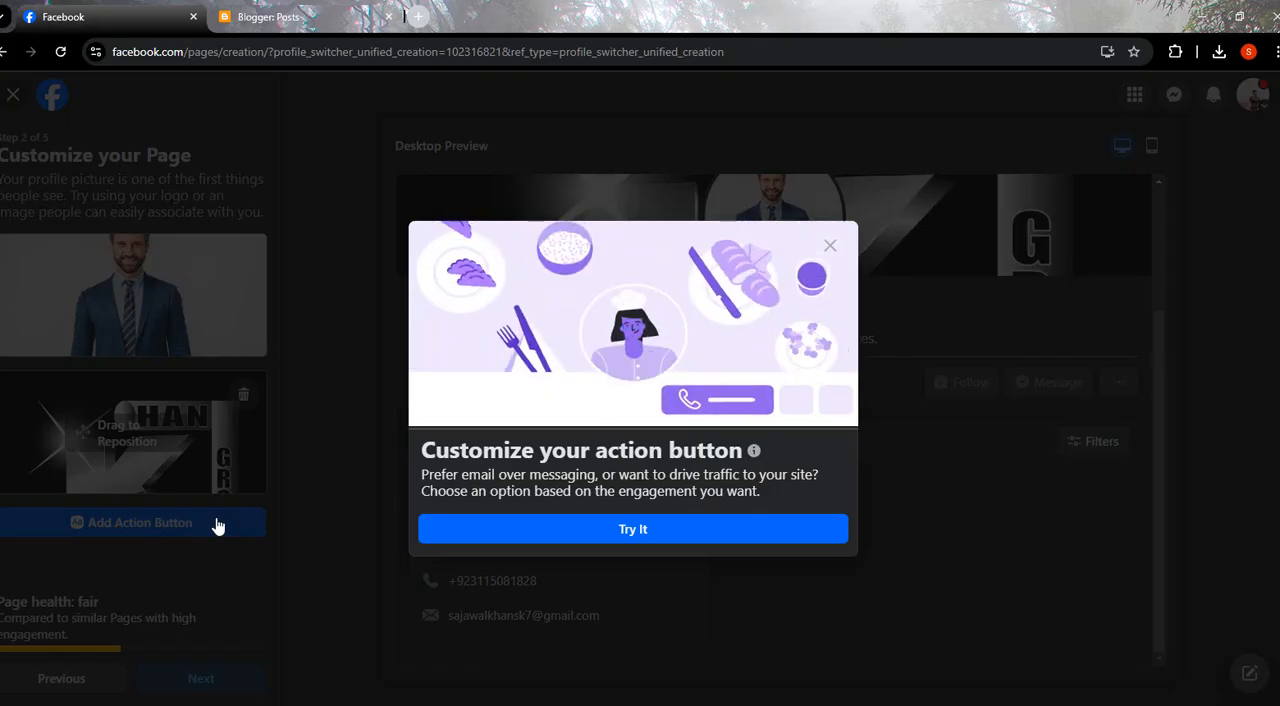
pyautogui.click(575, 530)
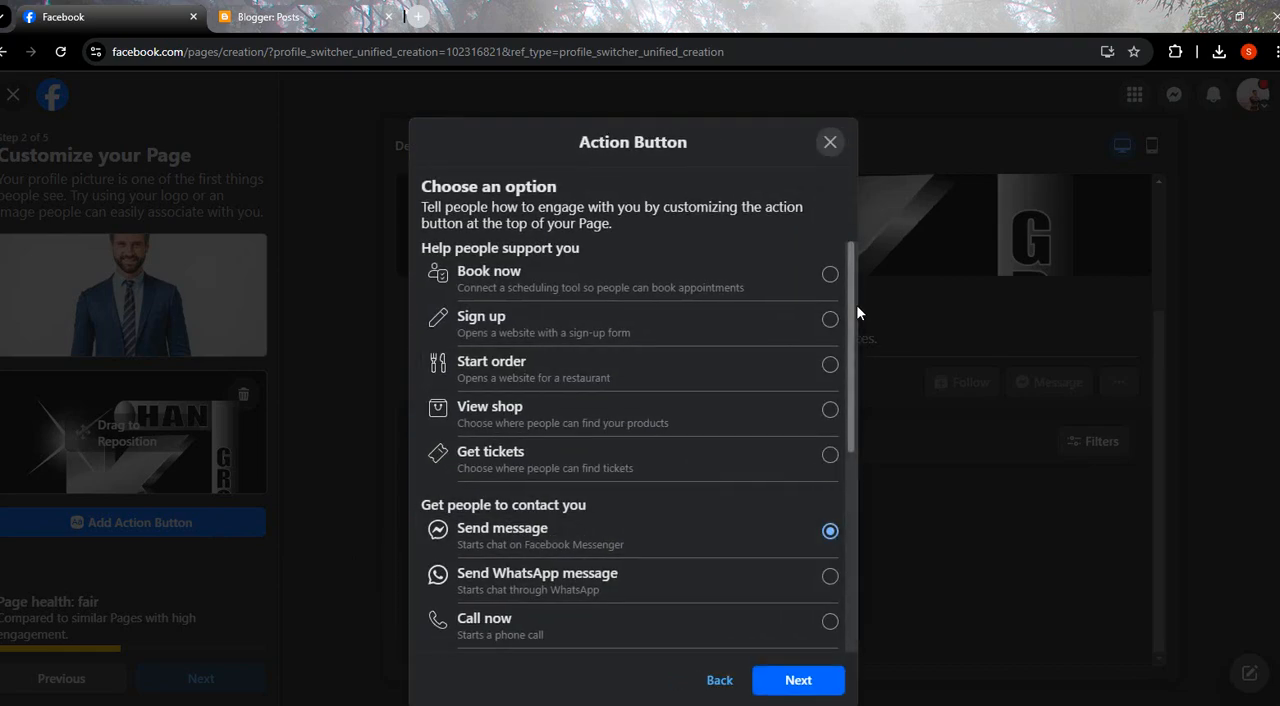
pyautogui.moveTo(853, 304); pyautogui.dragTo(857, 421)
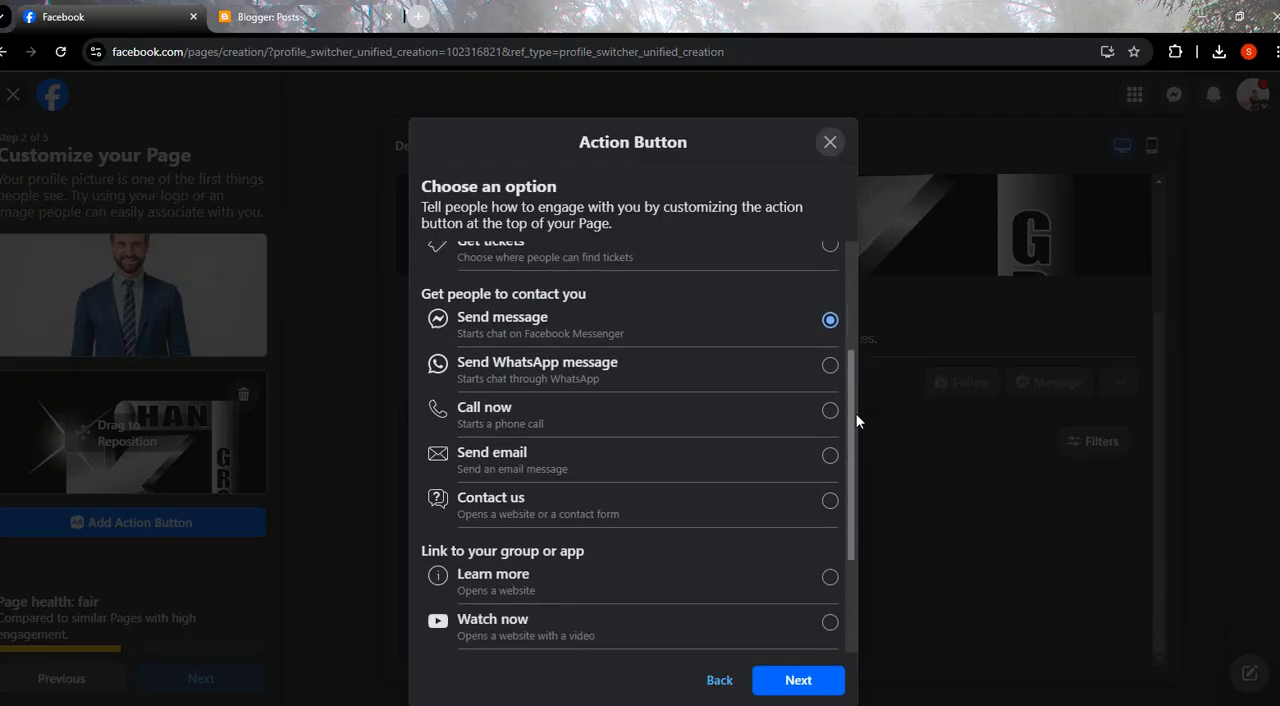
pyautogui.click(829, 367)
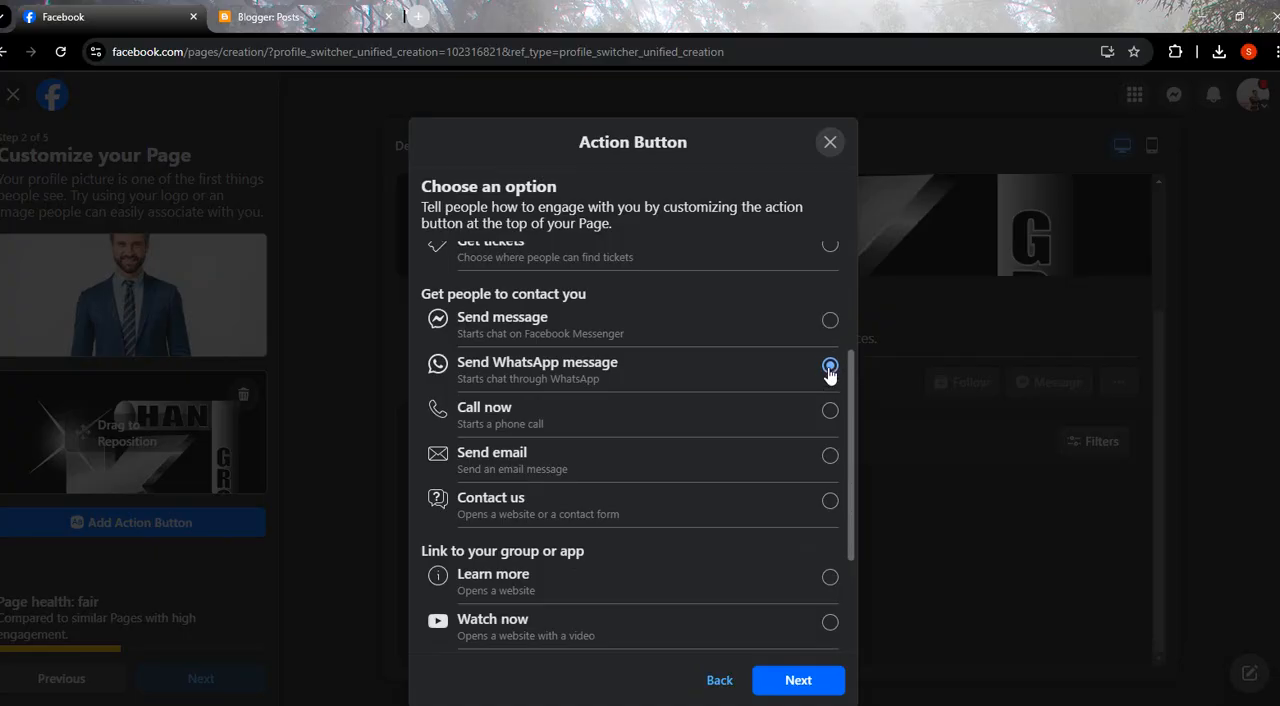
pyautogui.click(830, 320)
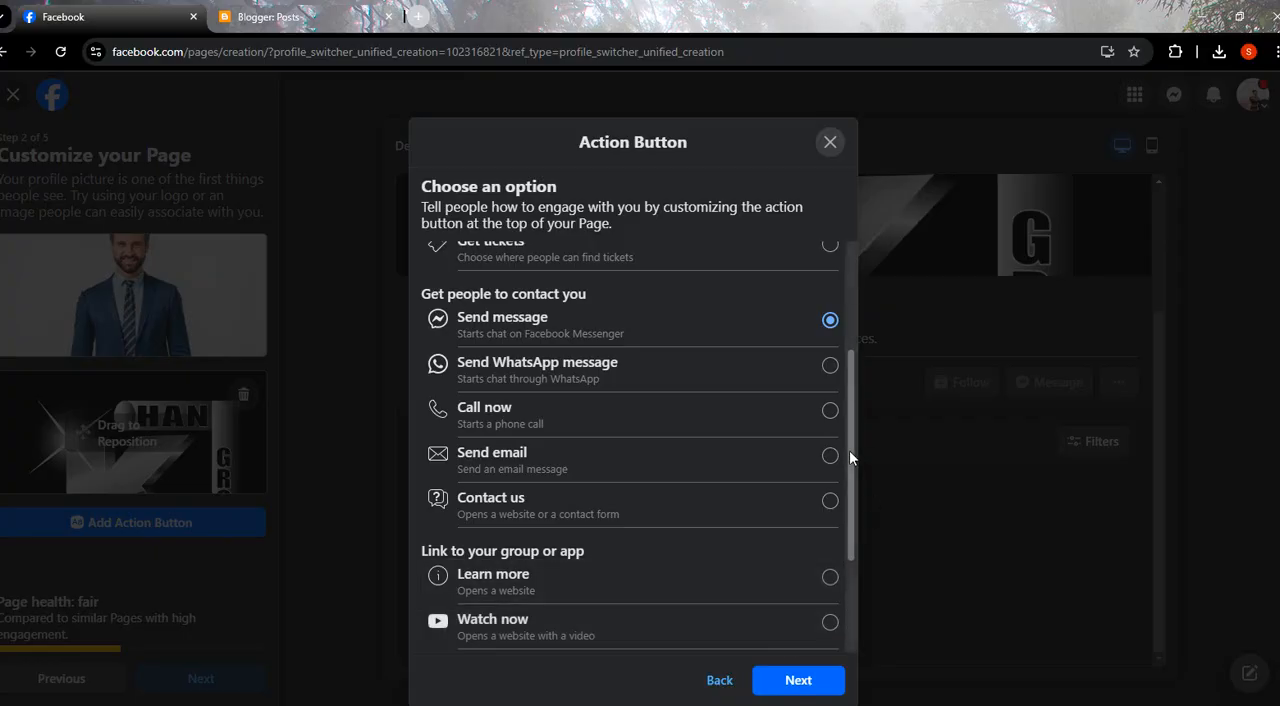
pyautogui.moveTo(849, 450); pyautogui.dragTo(849, 340)
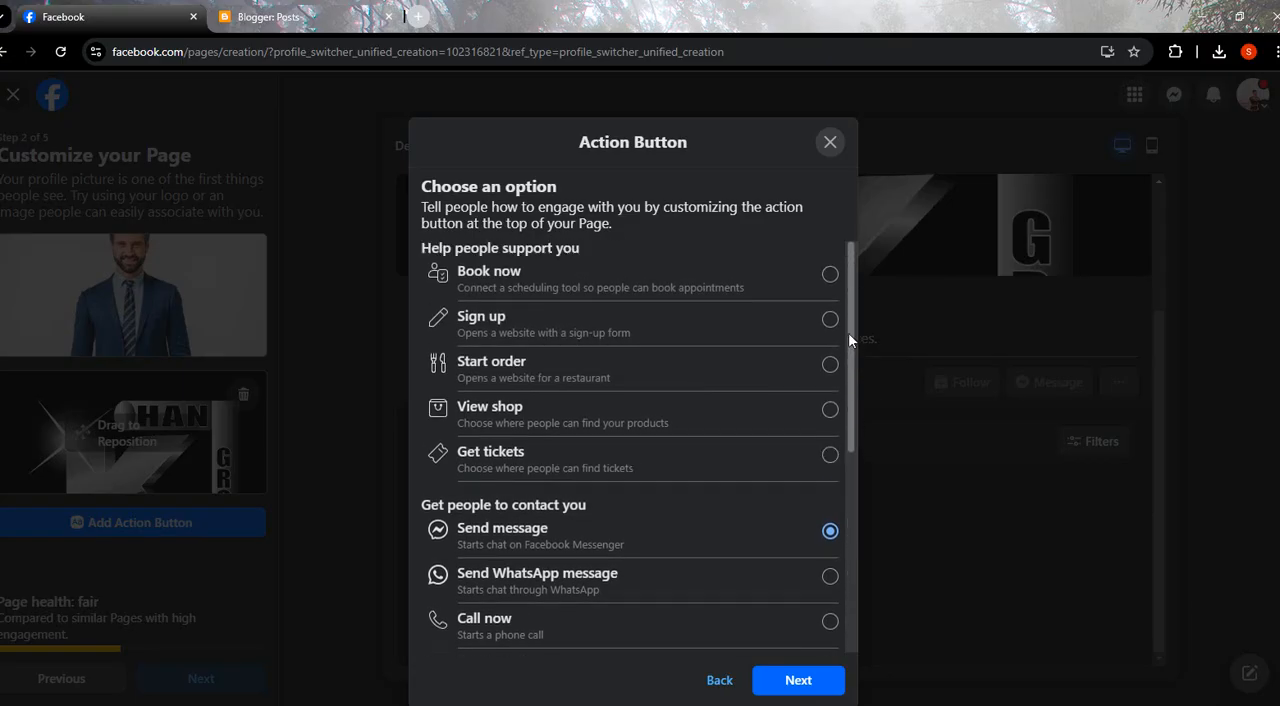
pyautogui.click(813, 683)
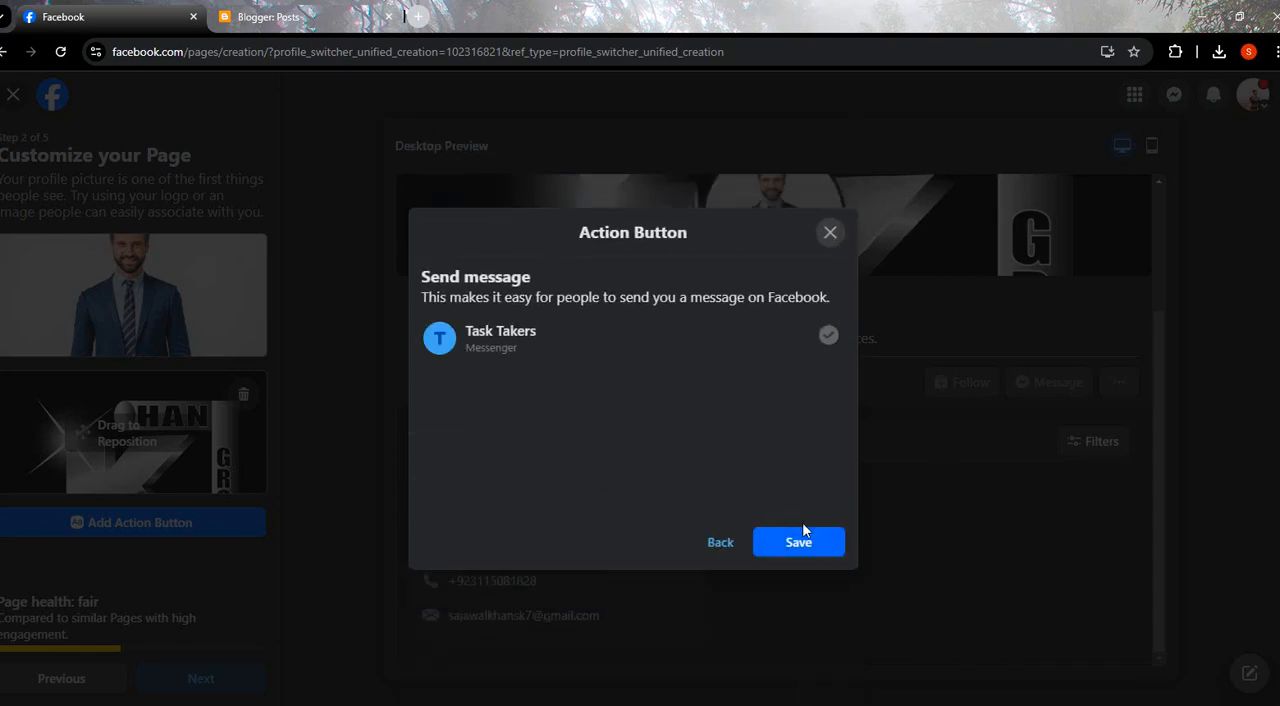
pyautogui.click(800, 545)
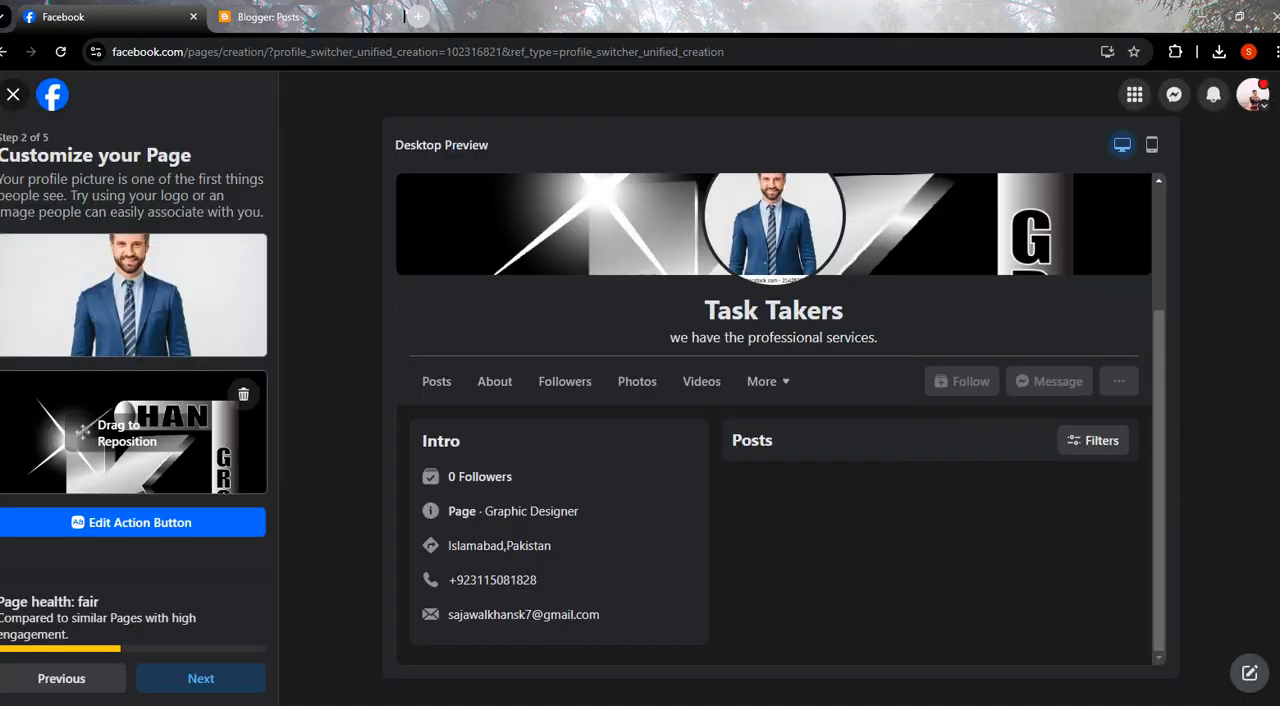
pyautogui.click(210, 688)
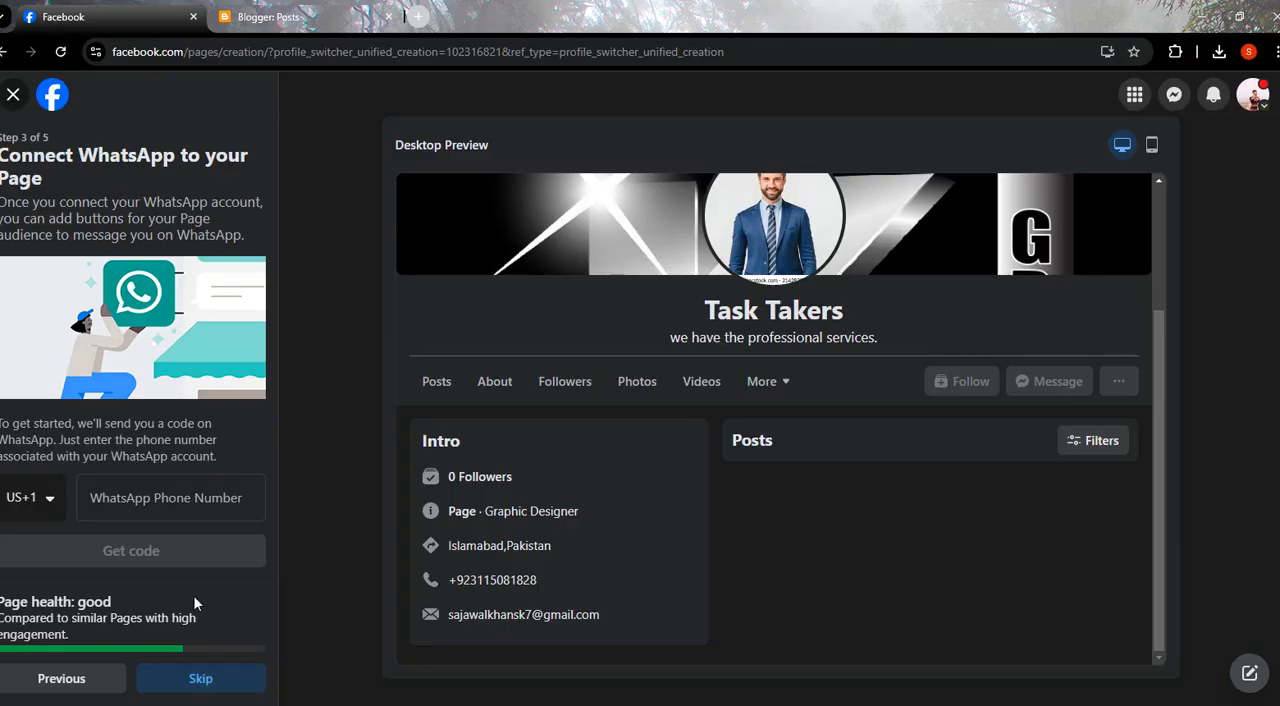
# - Set the WhatsApp country code to Pakistan (PK+92) and paste in the WhatsApp phone number
pyautogui.click(55, 513)
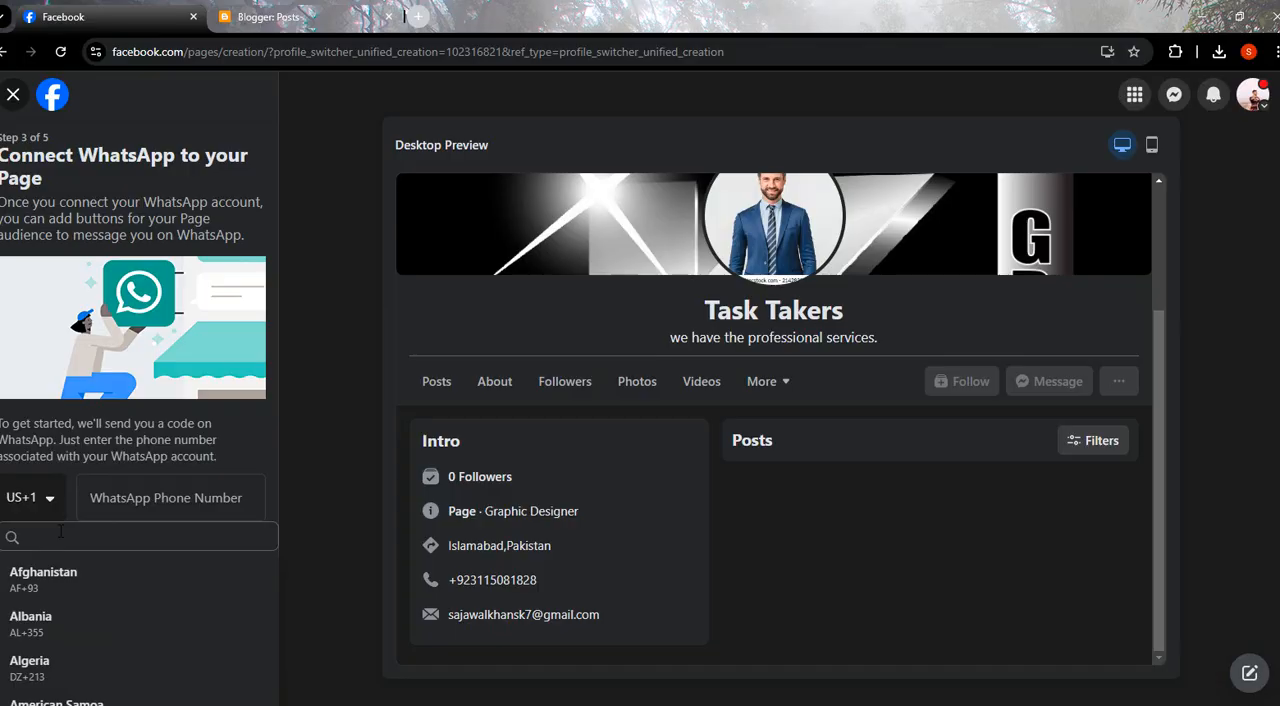
pyautogui.write('pak')
pyautogui.click(60, 632)
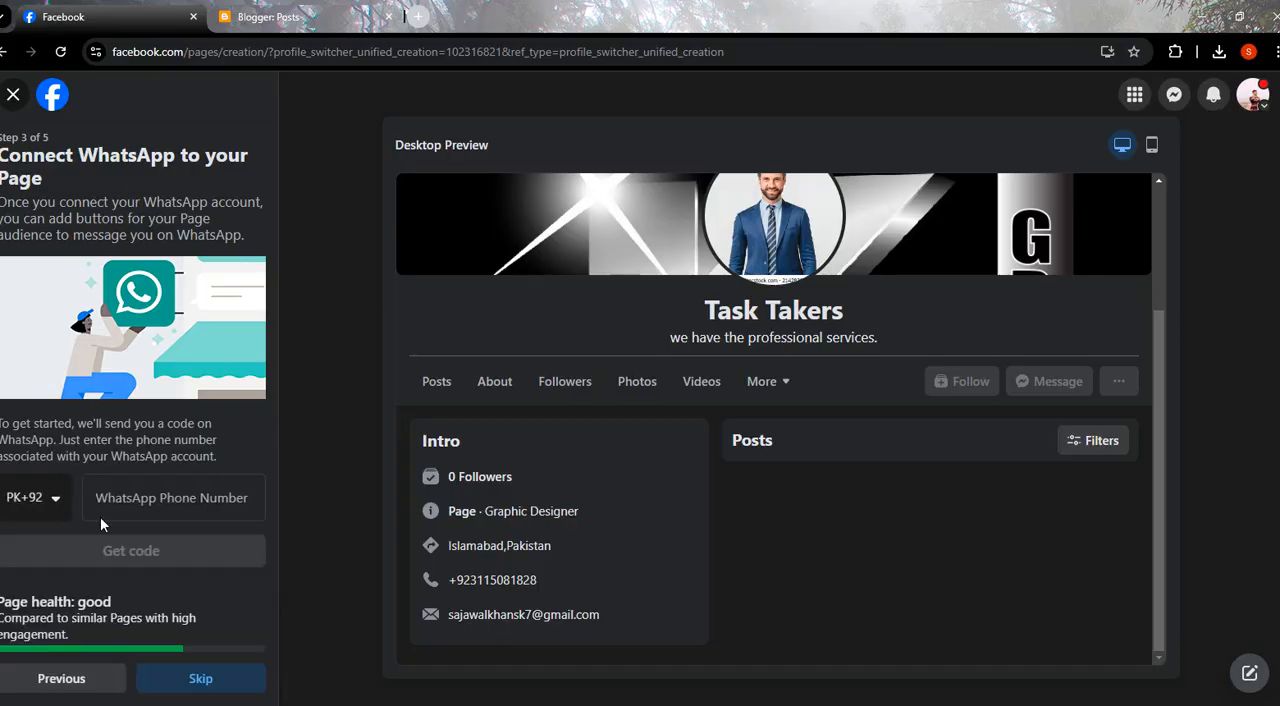
pyautogui.click(105, 510)
pyautogui.hotkey('ctrl', 'v')
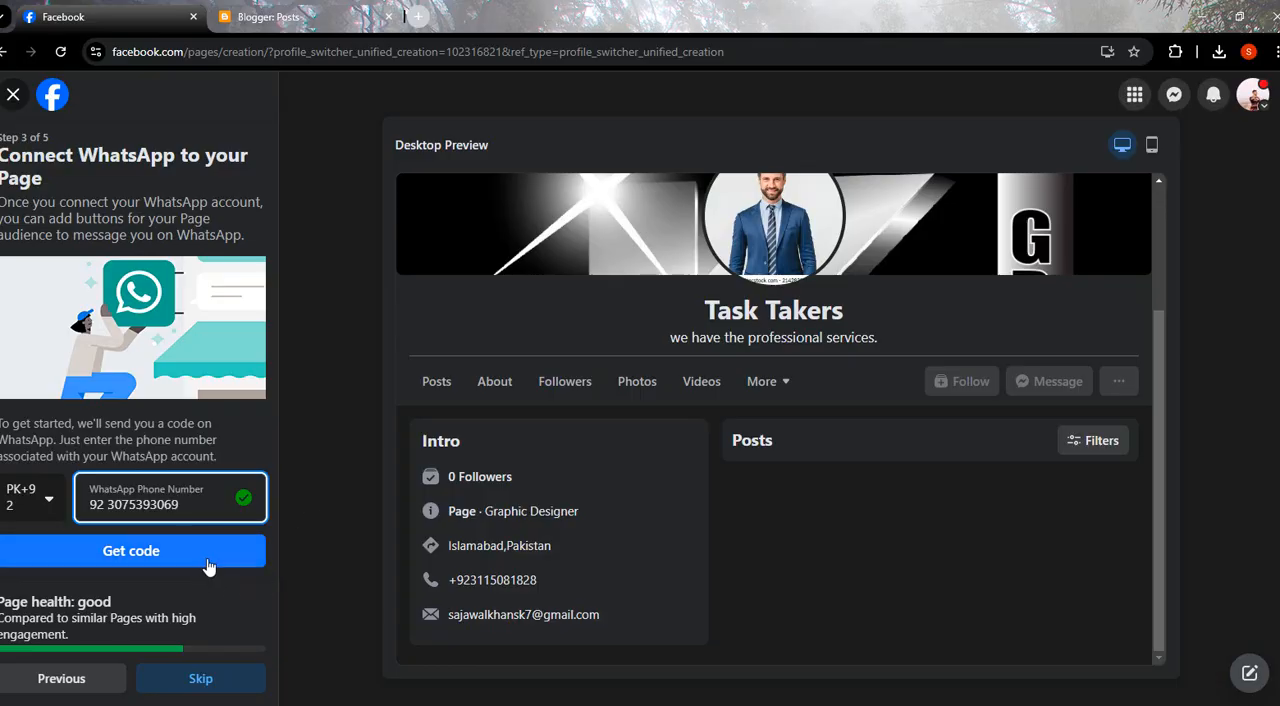
# - Go past the WhatsApp and friend-invitation stages and turn on marketing and promotional emails about the Page
pyautogui.click(199, 682)
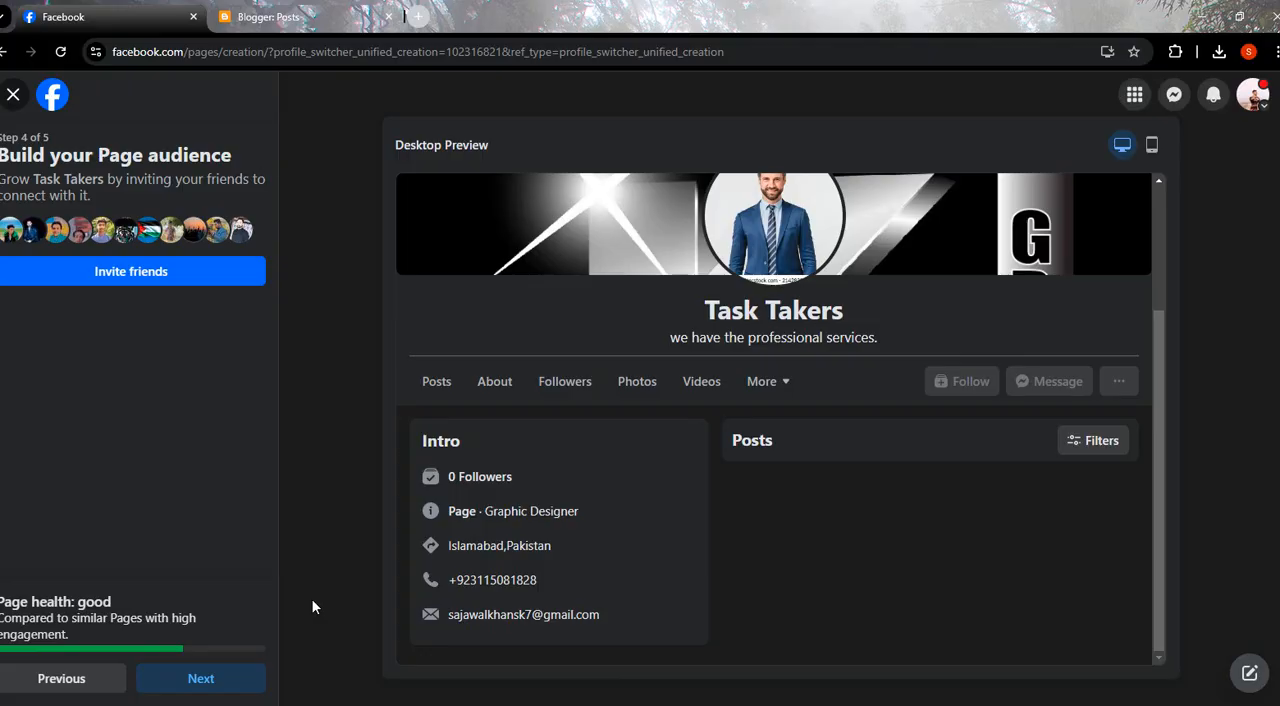
pyautogui.click(208, 280)
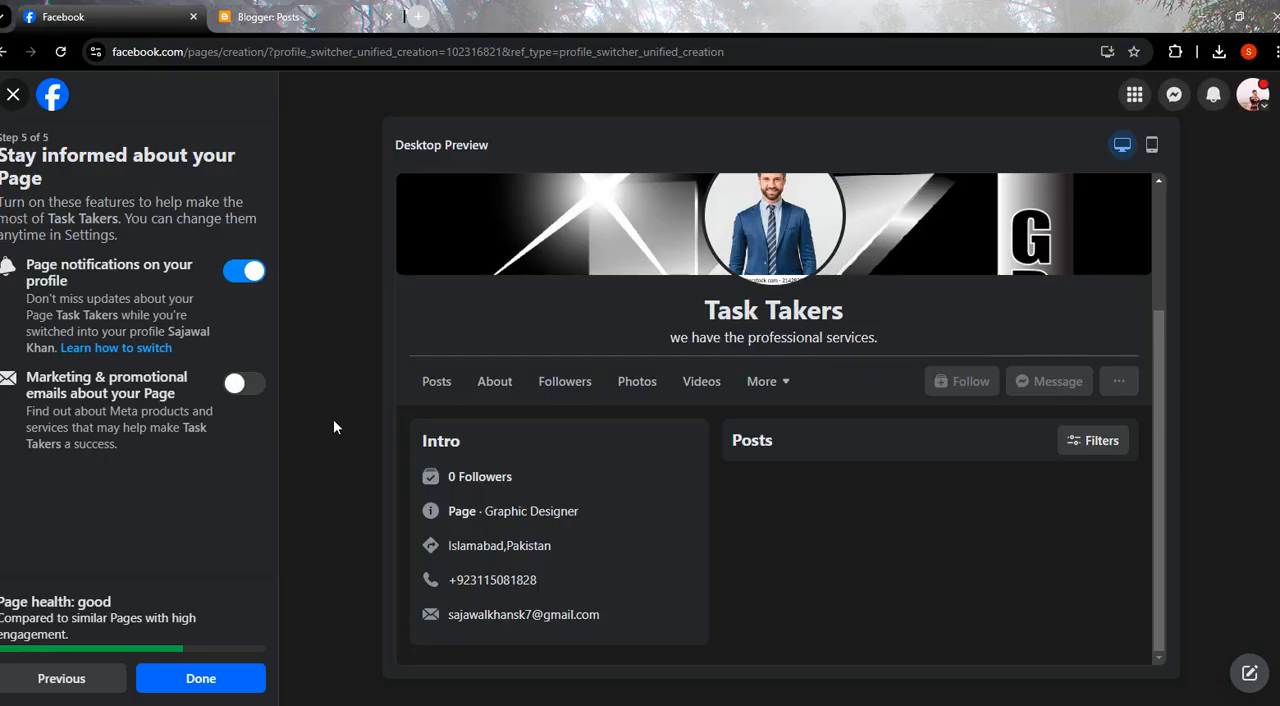
pyautogui.click(252, 390)
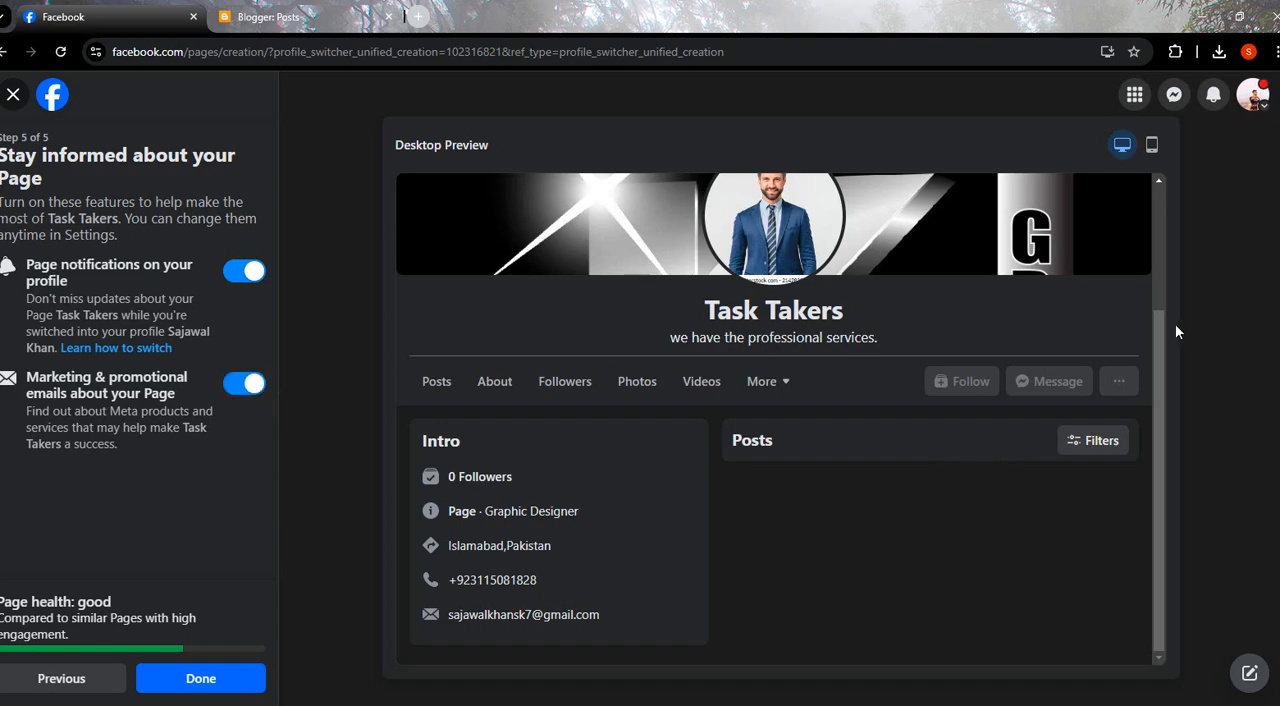
# - Finish creating the Task Takers Page and dismiss the notice about having switched to it
pyautogui.moveTo(1161, 338)
pyautogui.mouseDown()
pyautogui.moveTo(1160, 206)
pyautogui.moveTo(1155, 331)
pyautogui.mouseUp()
pyautogui.click(196, 680)
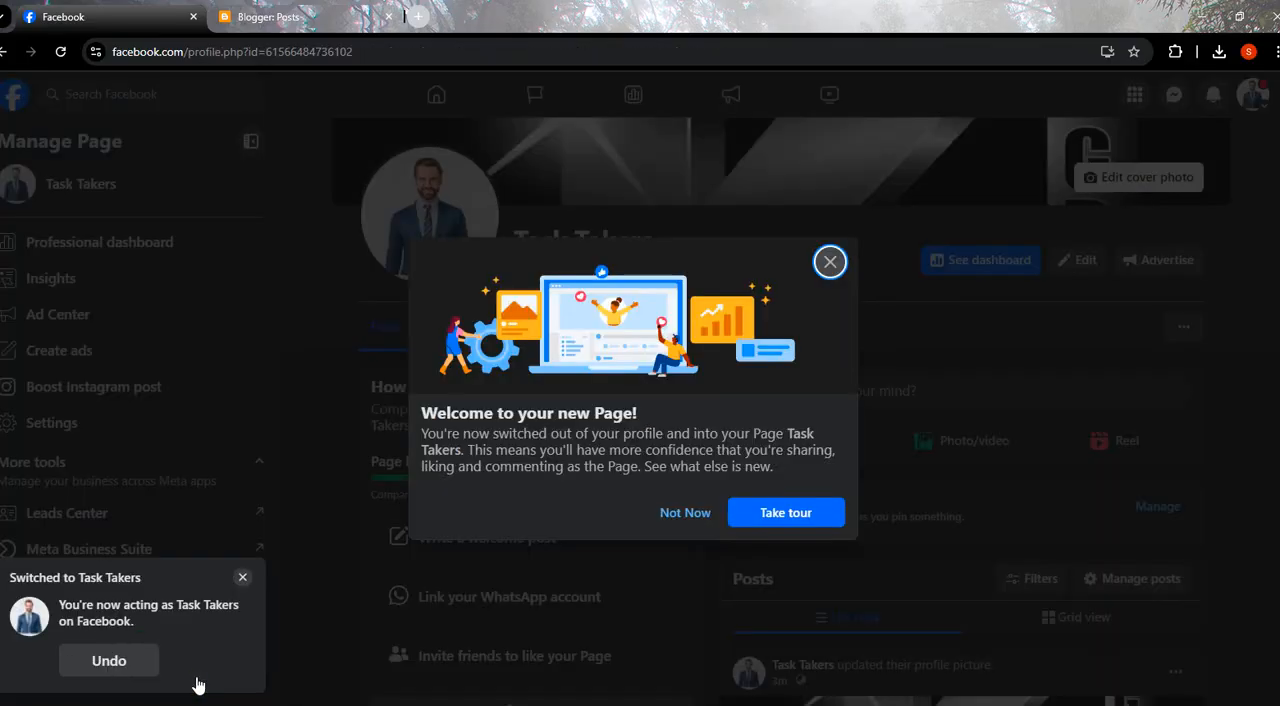
pyautogui.click(242, 578)
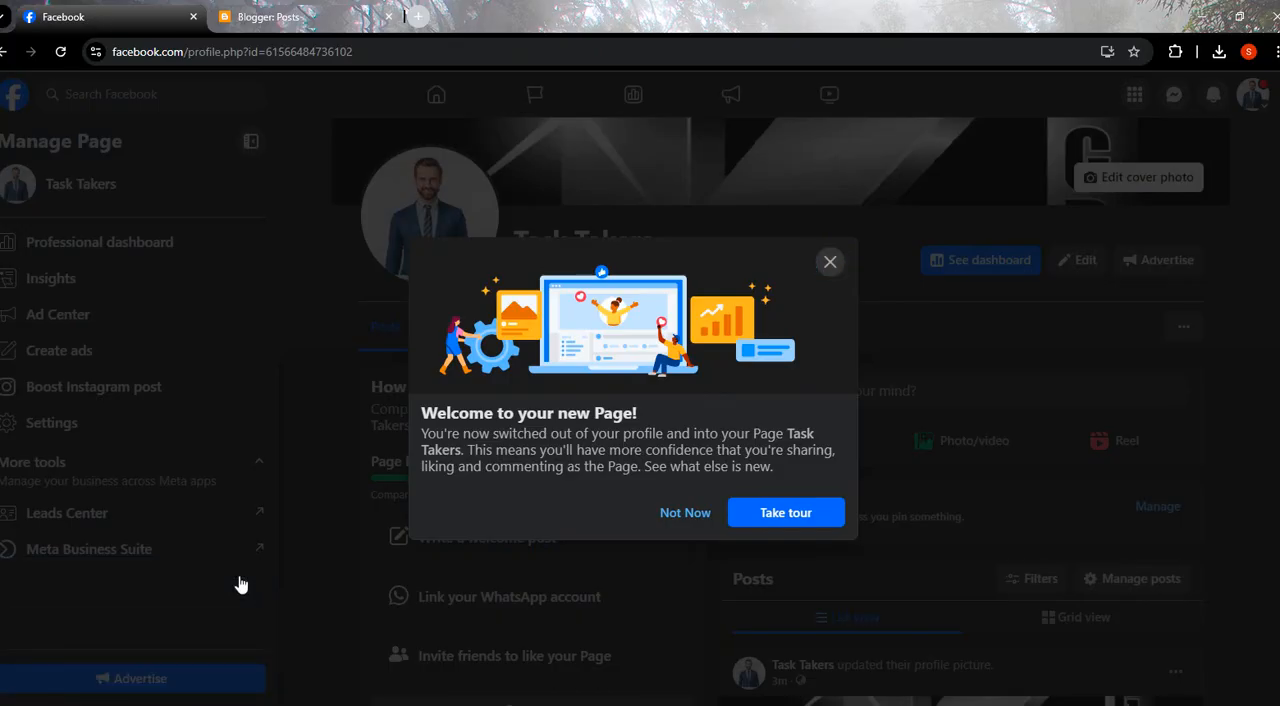
# - Take the new Page tour through profile switching, the dashboard and the Page's Feed, and finish it
pyautogui.click(767, 514)
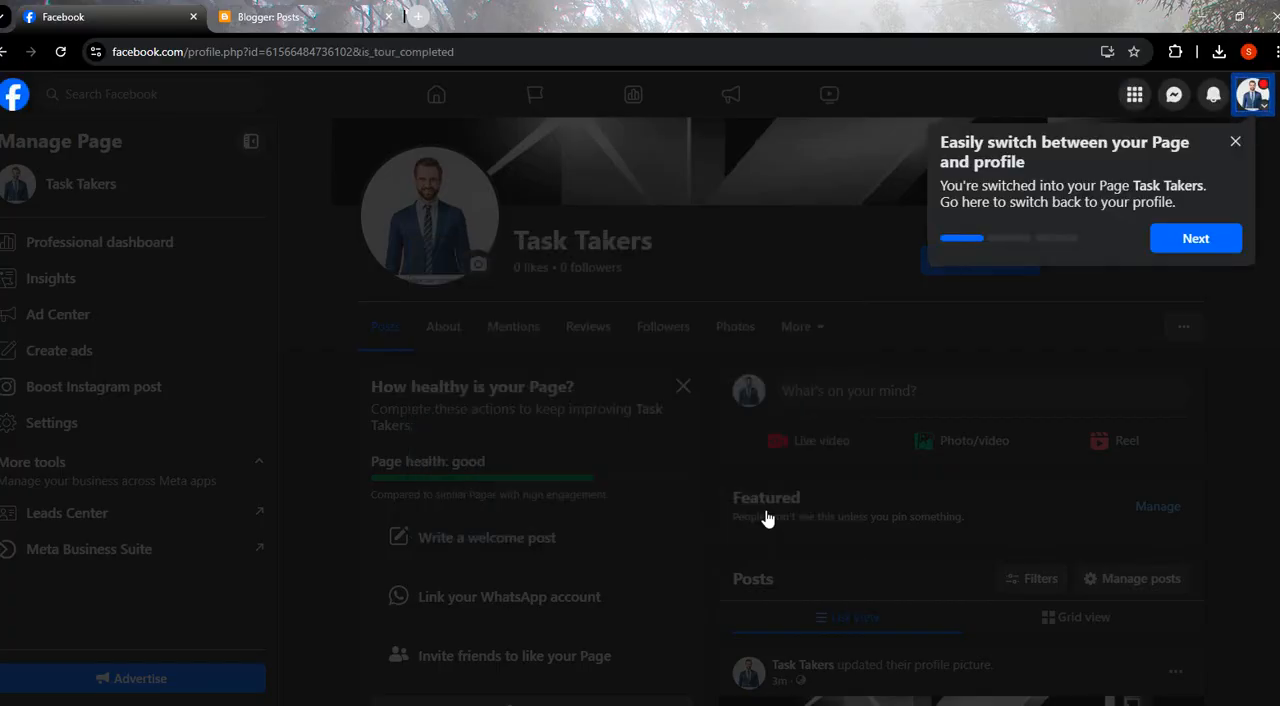
pyautogui.click(1224, 238)
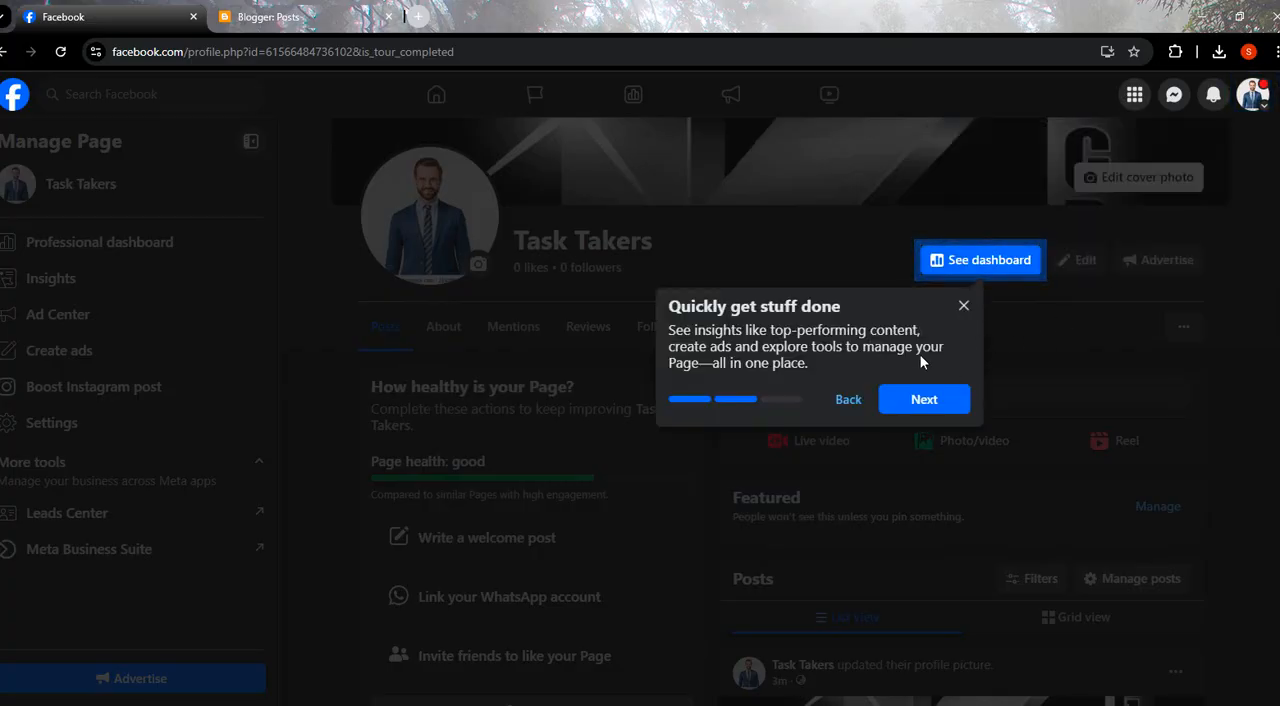
pyautogui.click(921, 399)
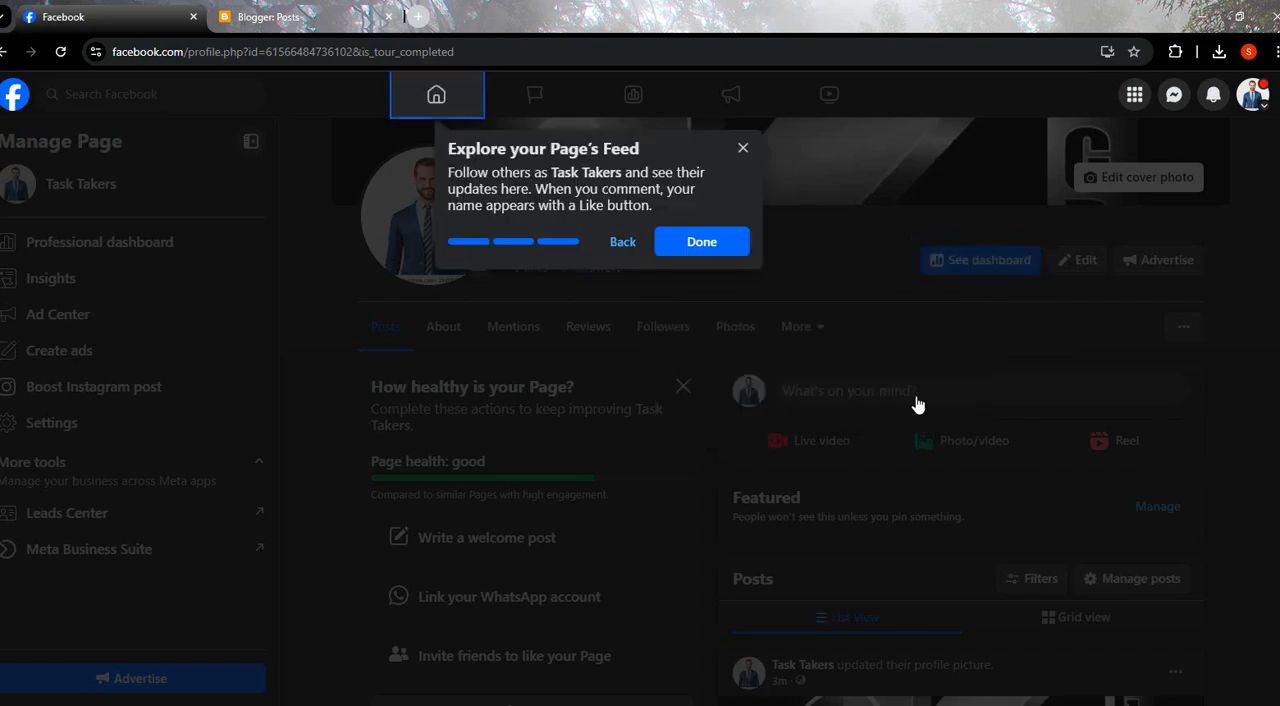
pyautogui.click(722, 258)
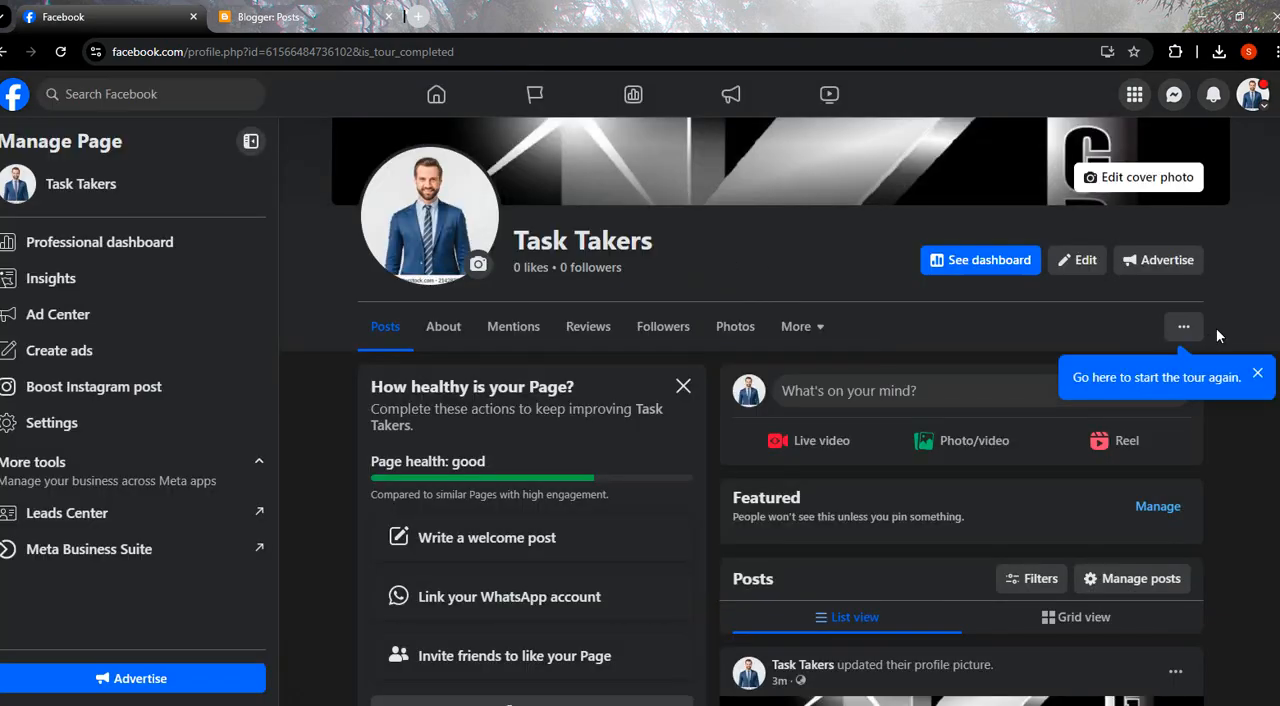
# - Examine the Page's additional options, then look over its cover, profile header and Page health section
pyautogui.click(1183, 327)
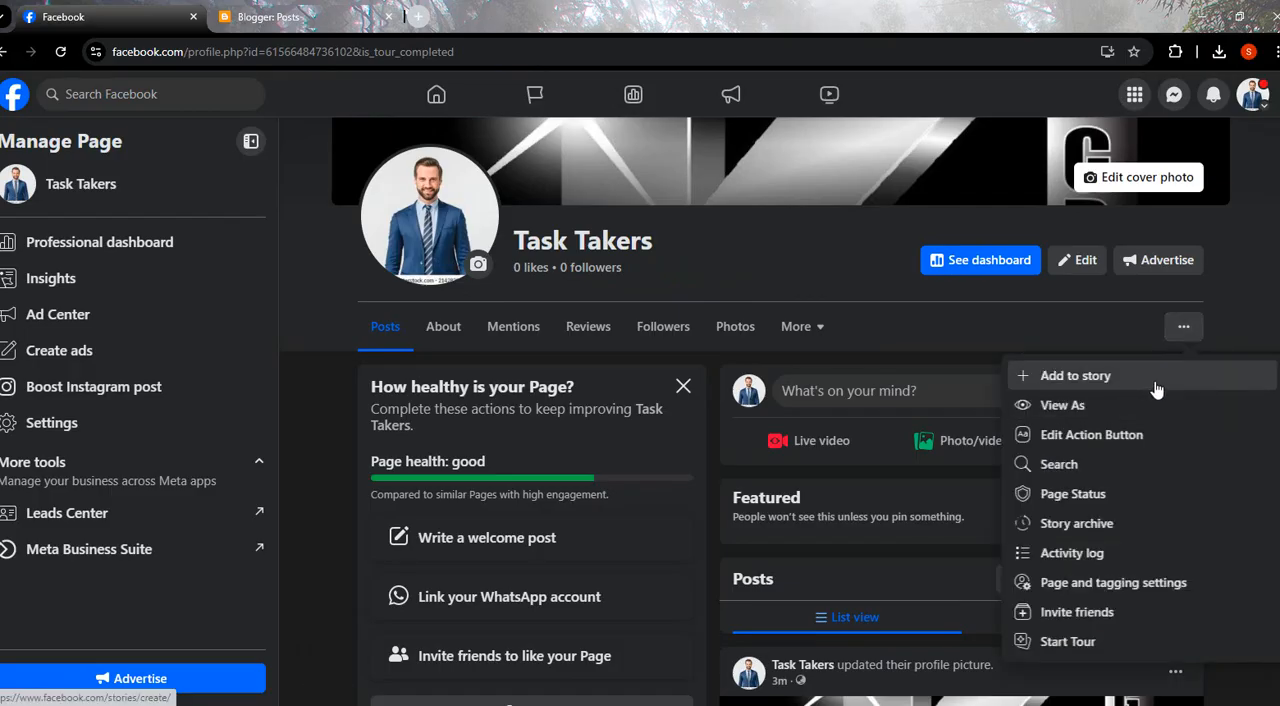
pyautogui.click(1234, 305)
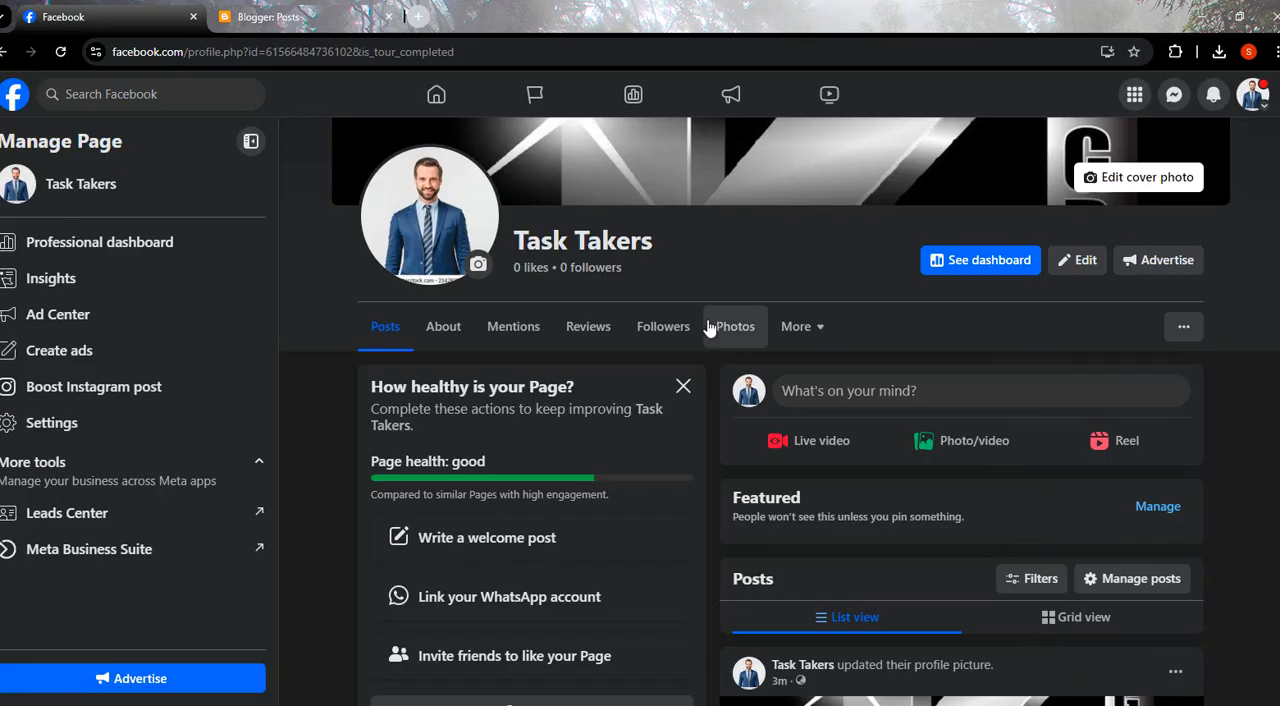
pyautogui.scroll(2, 1071, 297)
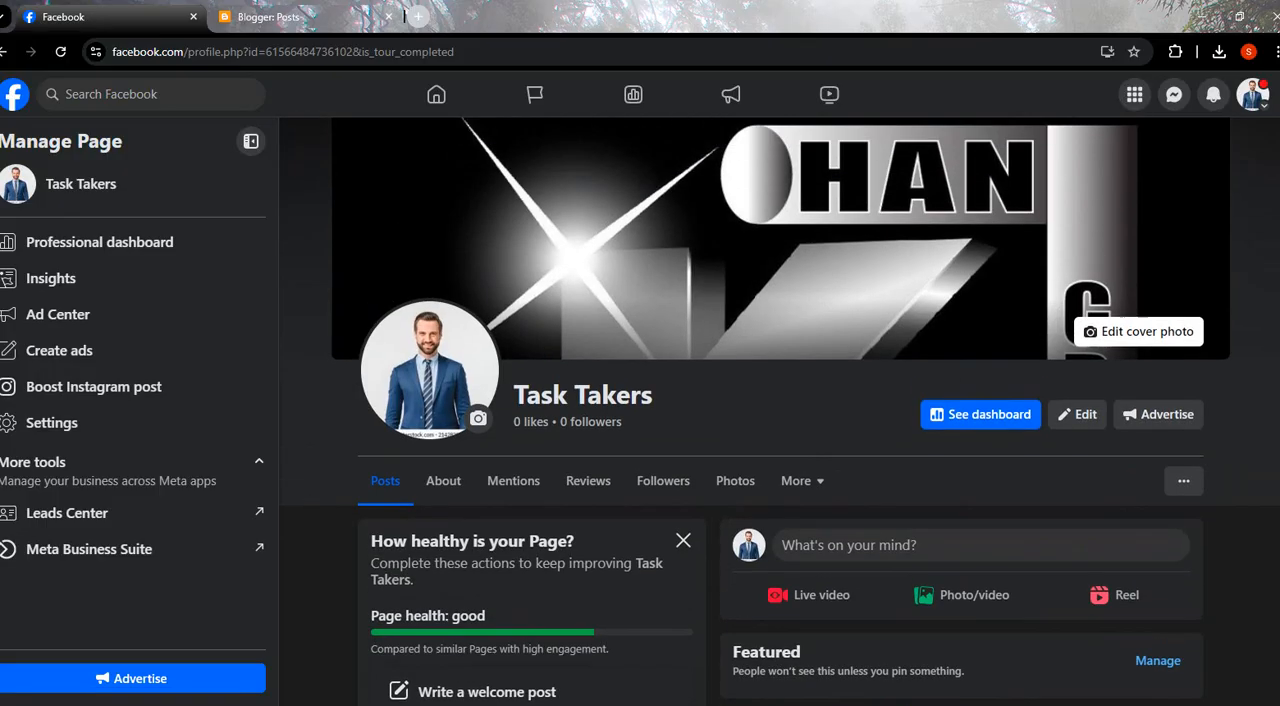
pyautogui.scroll(-1, 780, 411)
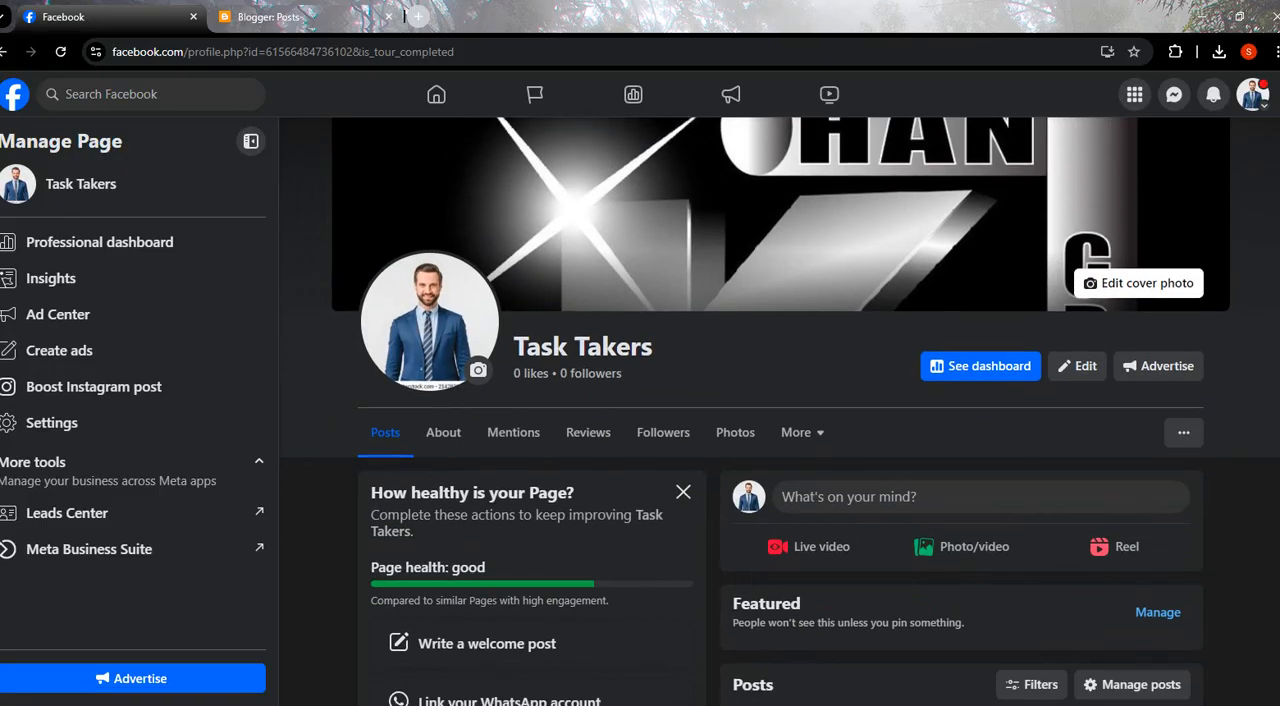
pyautogui.scroll(-1, 780, 411)
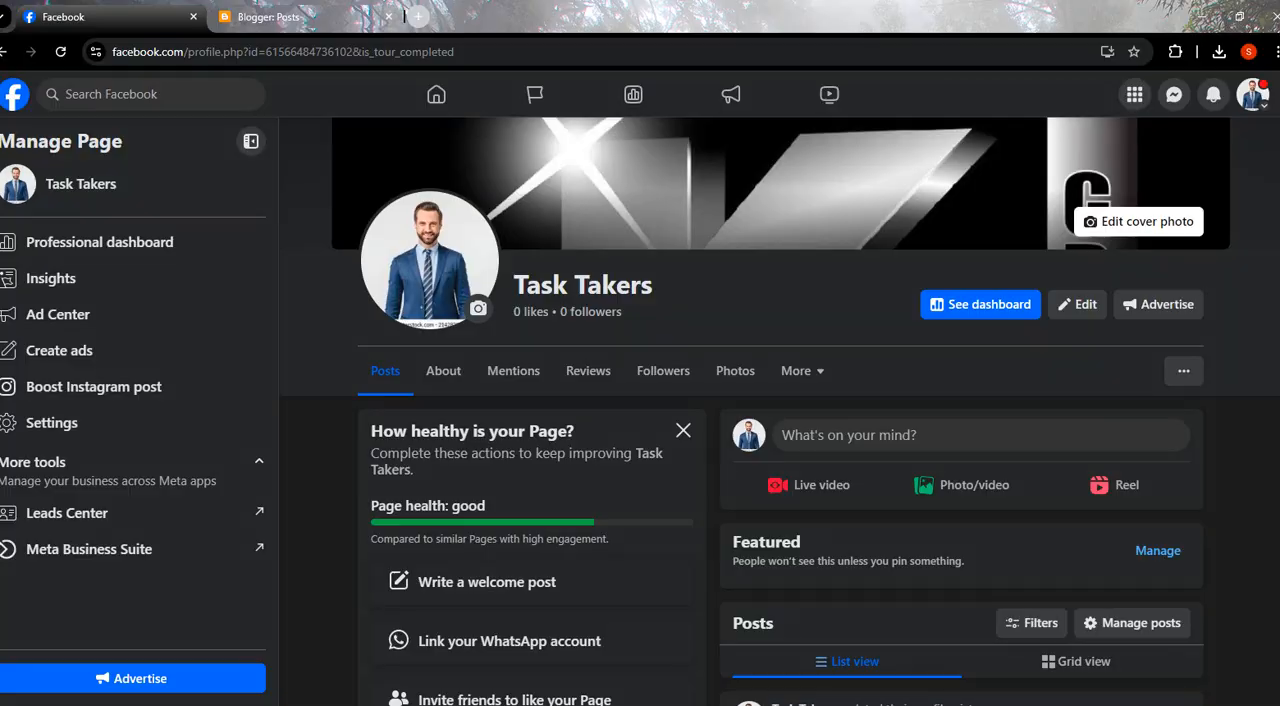
pyautogui.scroll(-1, 1150, 306)
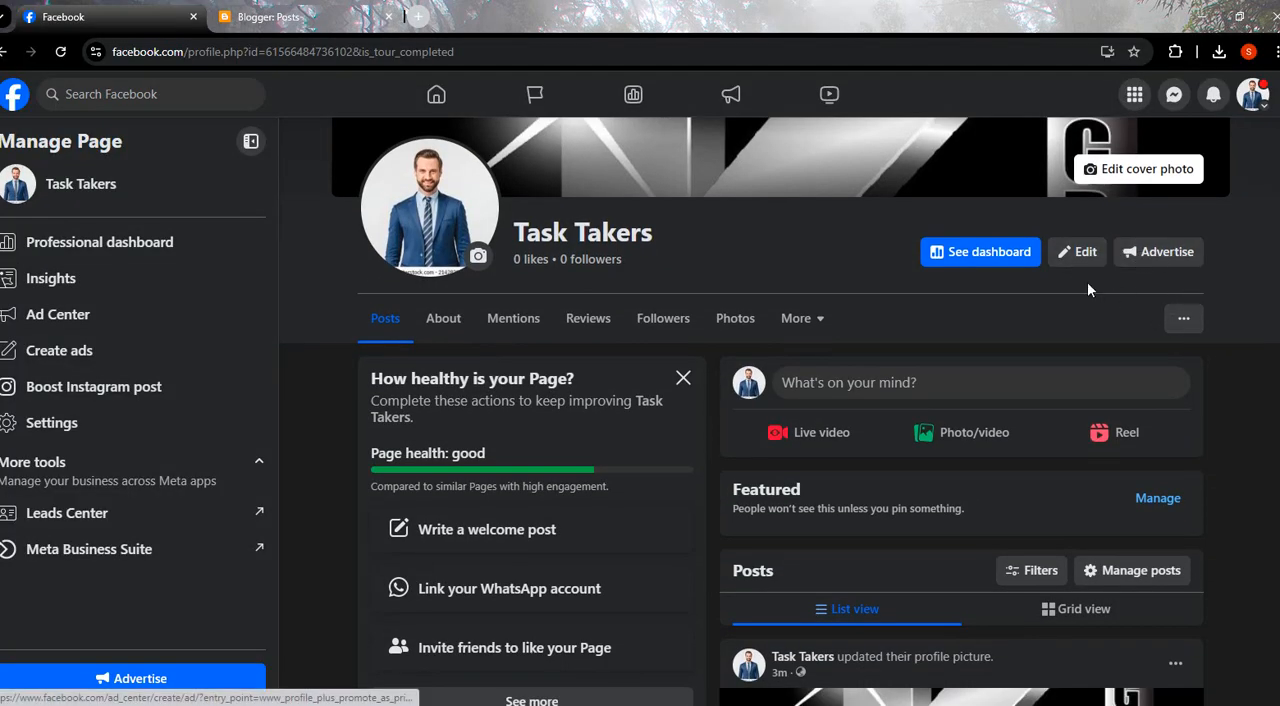
# - Open the Page's details for editing, create an avatar for the Page, and close the editor
pyautogui.click(1081, 254)
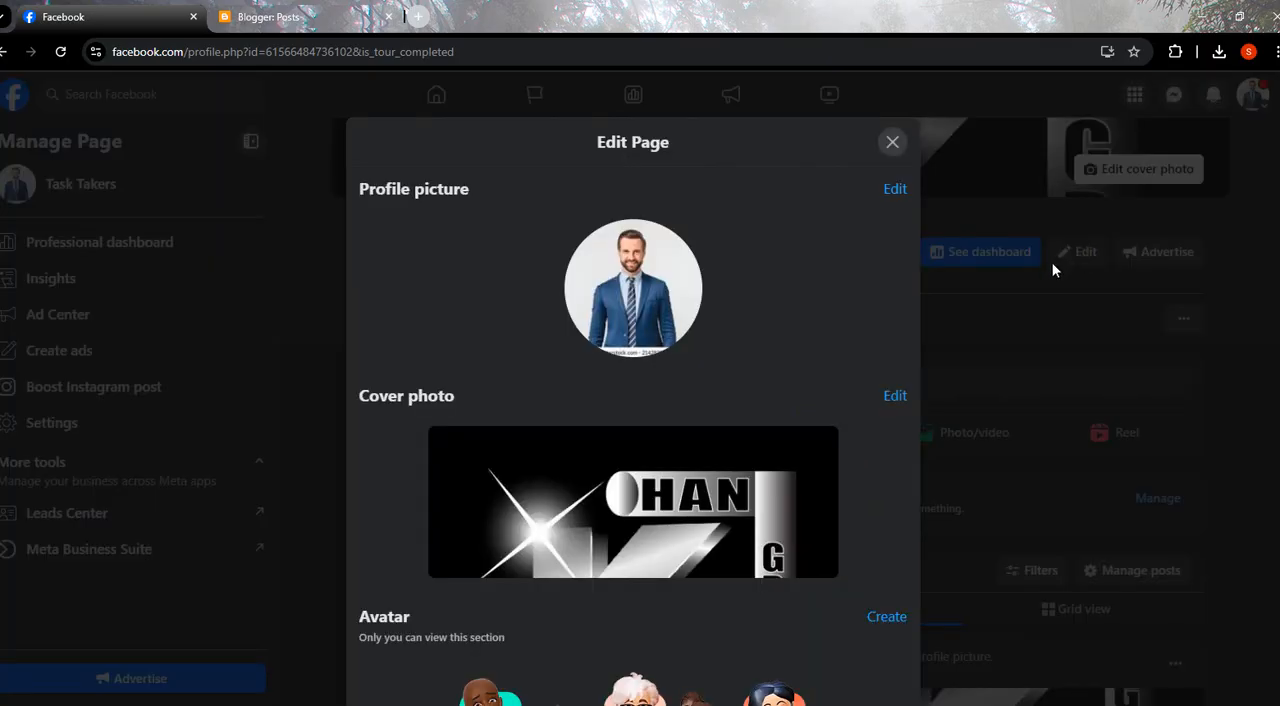
pyautogui.scroll(-3, 633, 400)
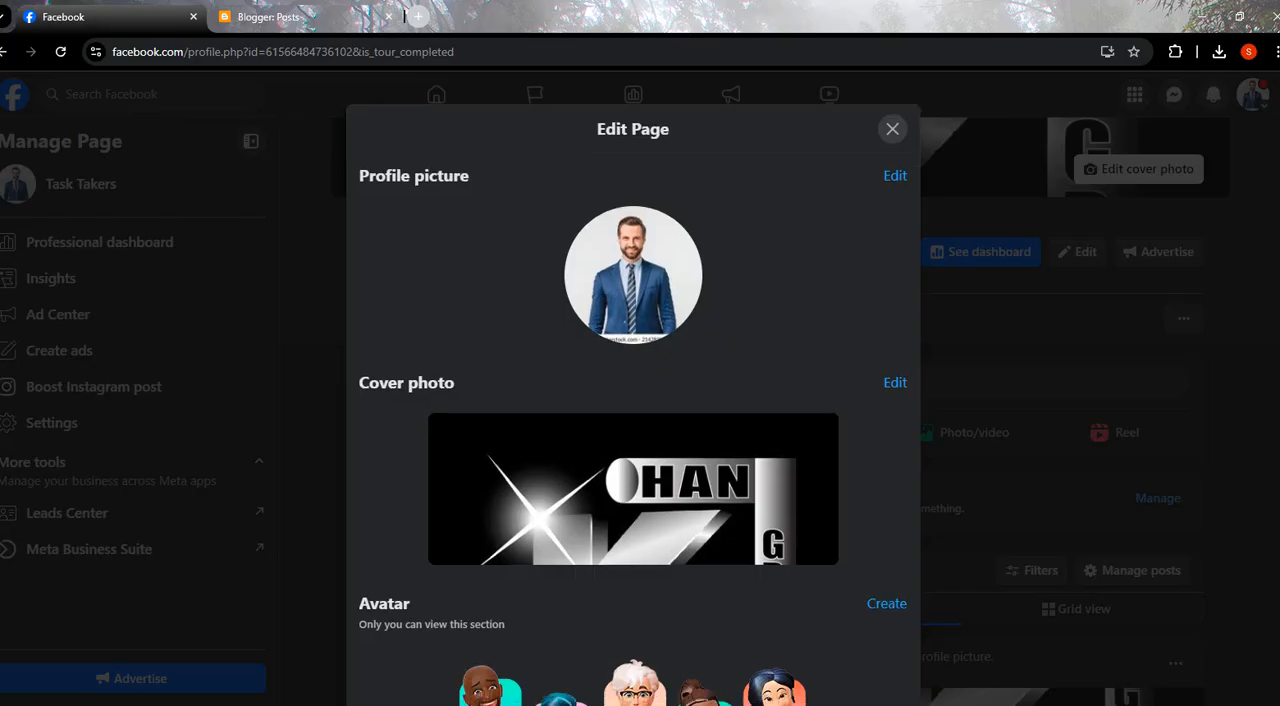
pyautogui.scroll(1, 633, 400)
pyautogui.scroll(1, 633, 400)
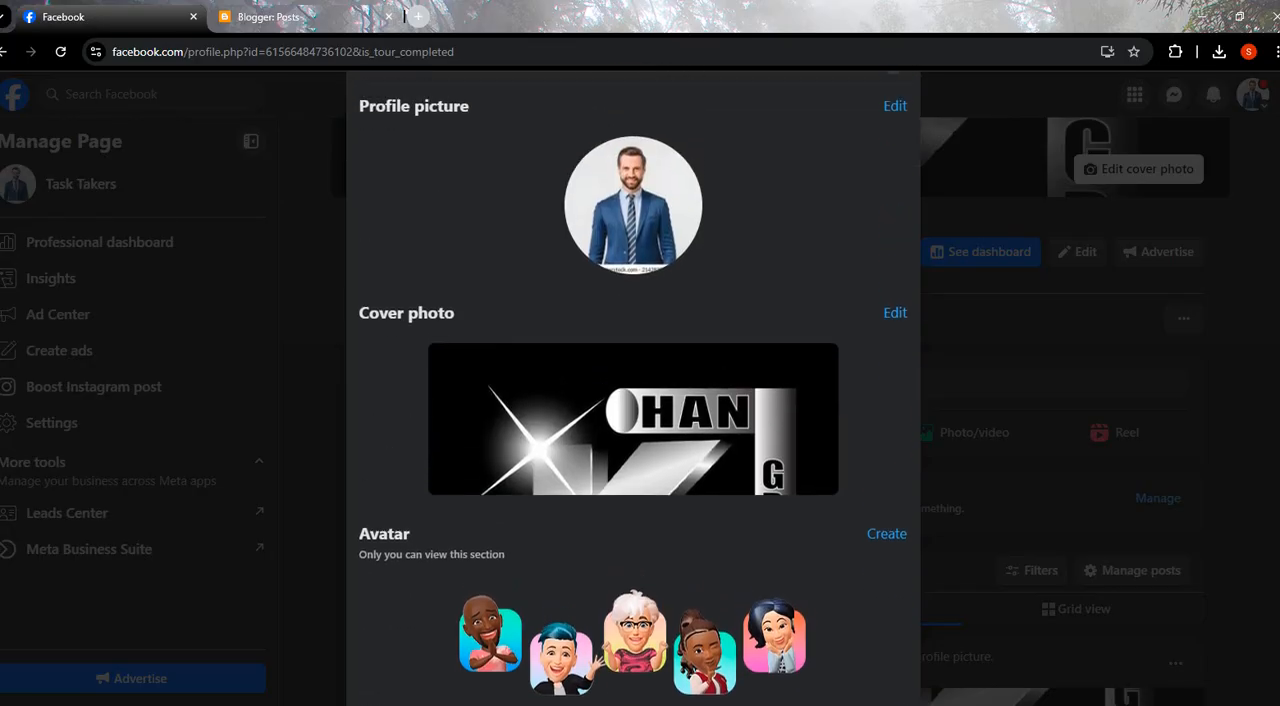
pyautogui.scroll(-2, 633, 400)
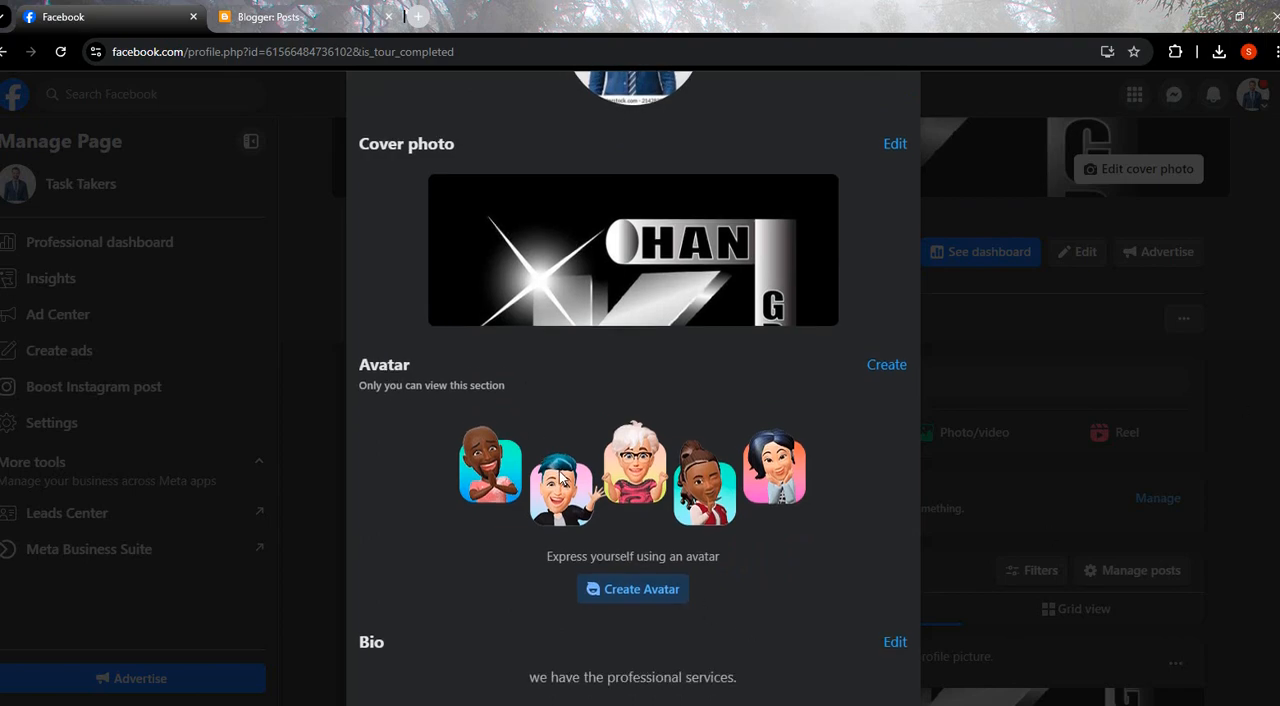
pyautogui.click(640, 589)
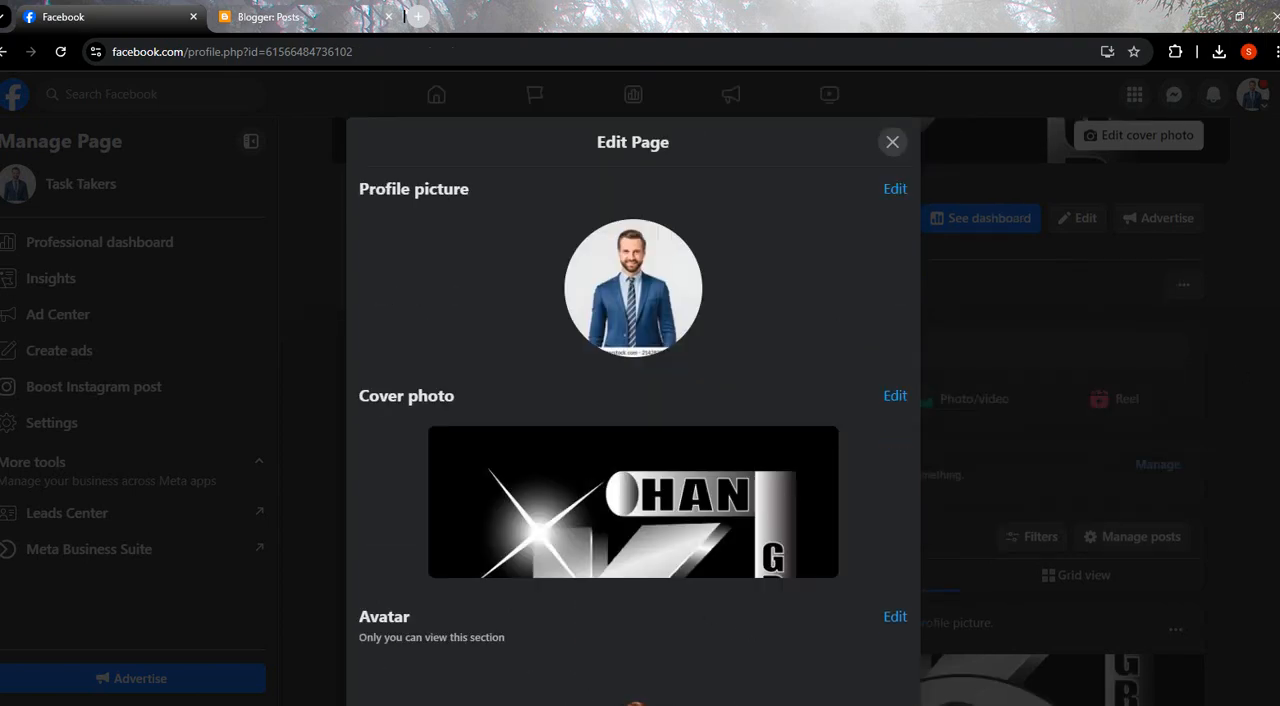
pyautogui.click(893, 141)
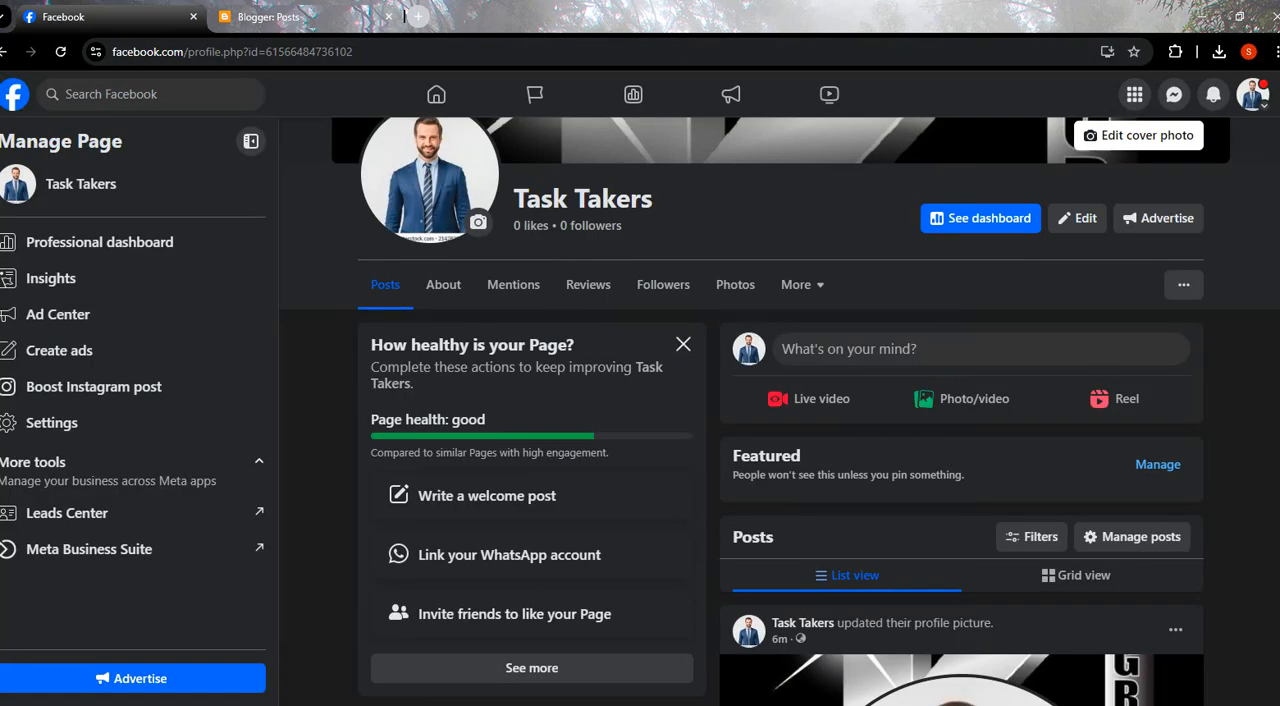
# - Examine the finished Page from cover photo to footer, including its intro details, photos and profile picture post
pyautogui.scroll(-6, 780, 410)
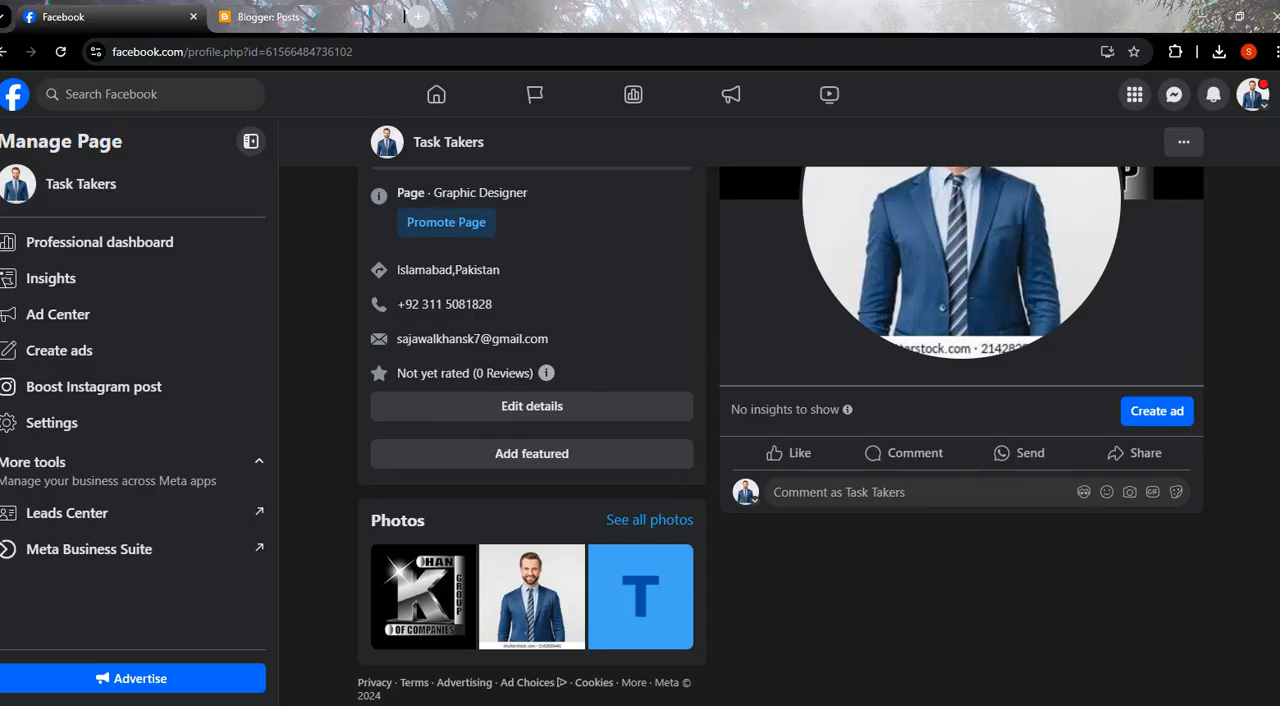
pyautogui.scroll(10, 780, 430)
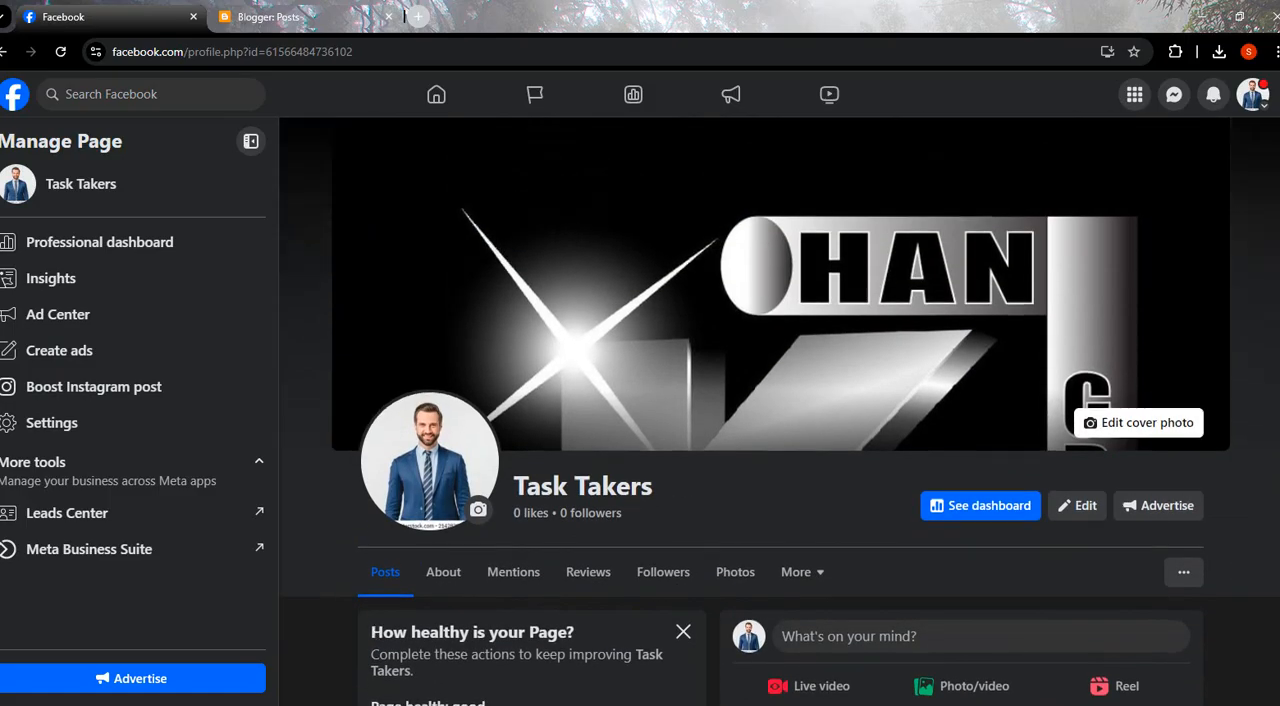
pyautogui.scroll(-3, 780, 410)
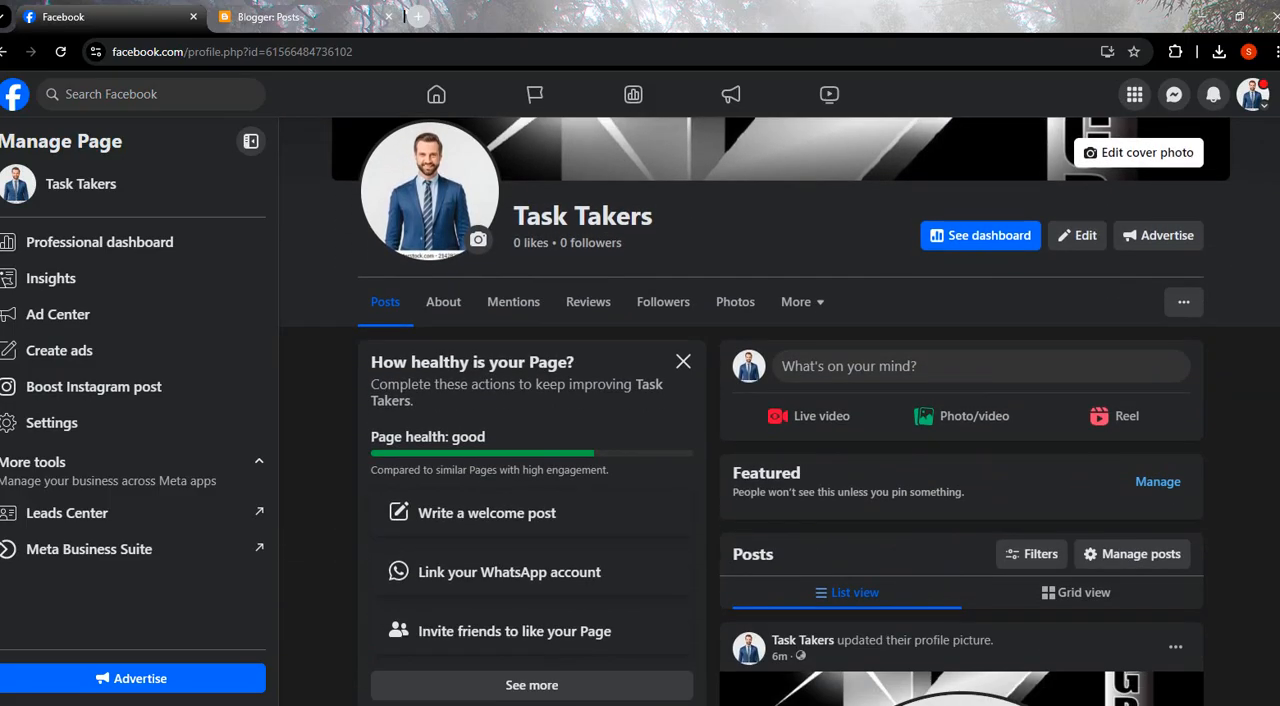
pyautogui.scroll(3, 780, 410)
pyautogui.scroll(-1, 780, 434)
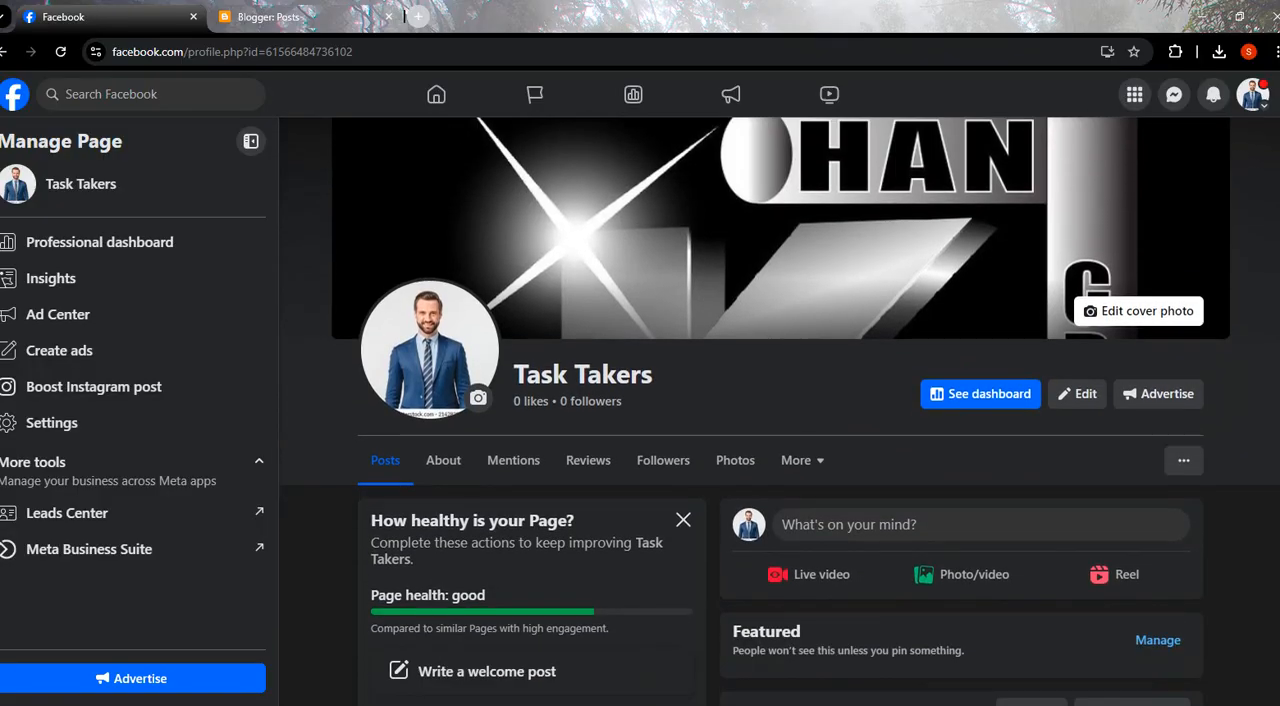
pyautogui.scroll(-4, 780, 410)
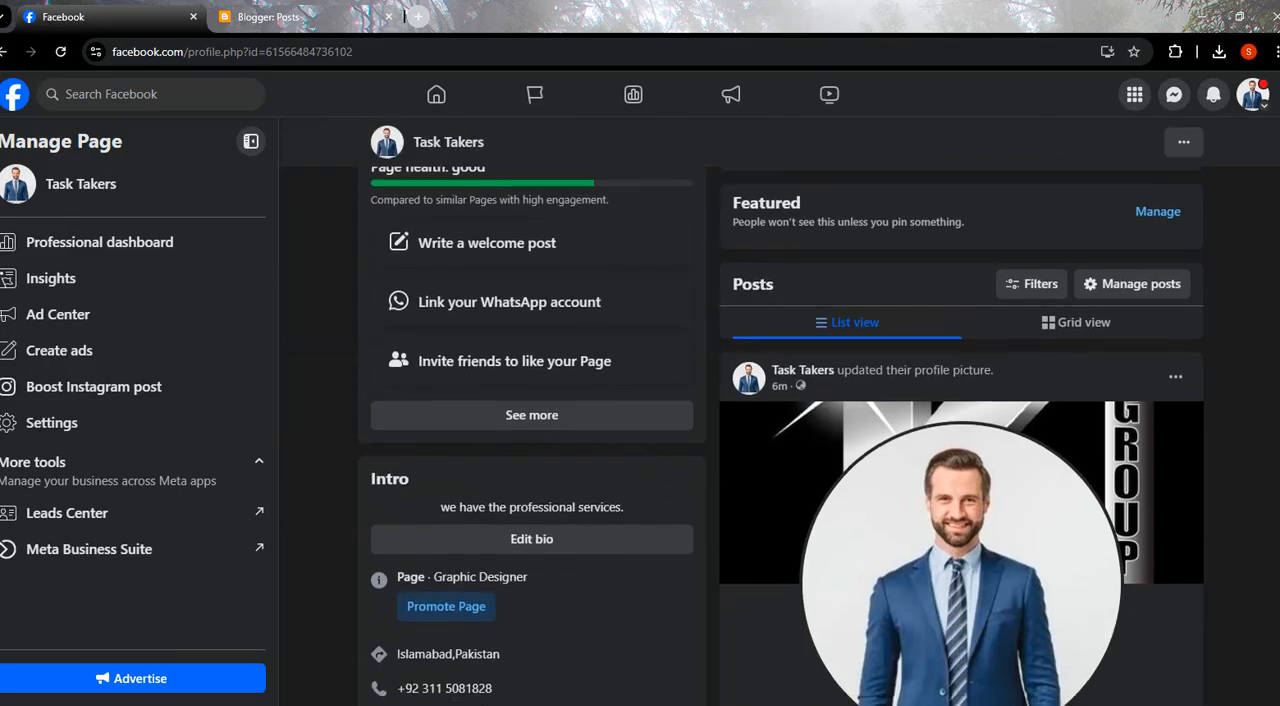
pyautogui.scroll(-1, 780, 430)
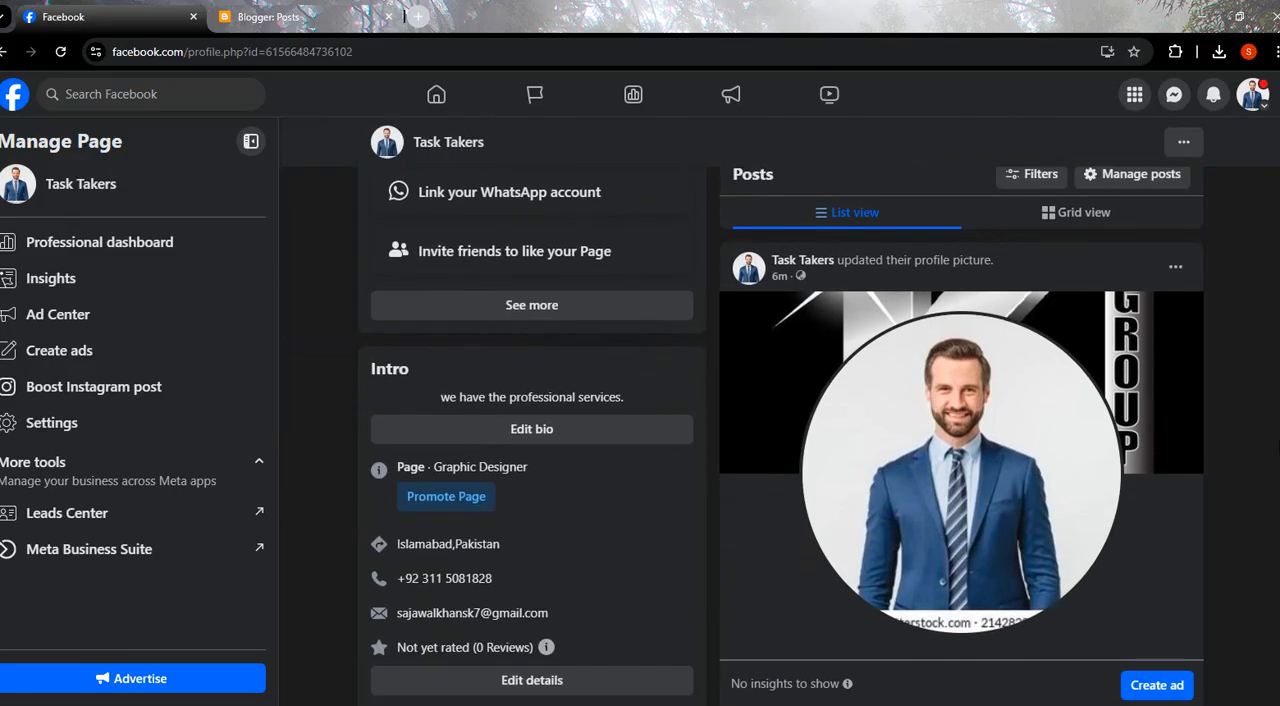
pyautogui.scroll(-3, 781, 433)
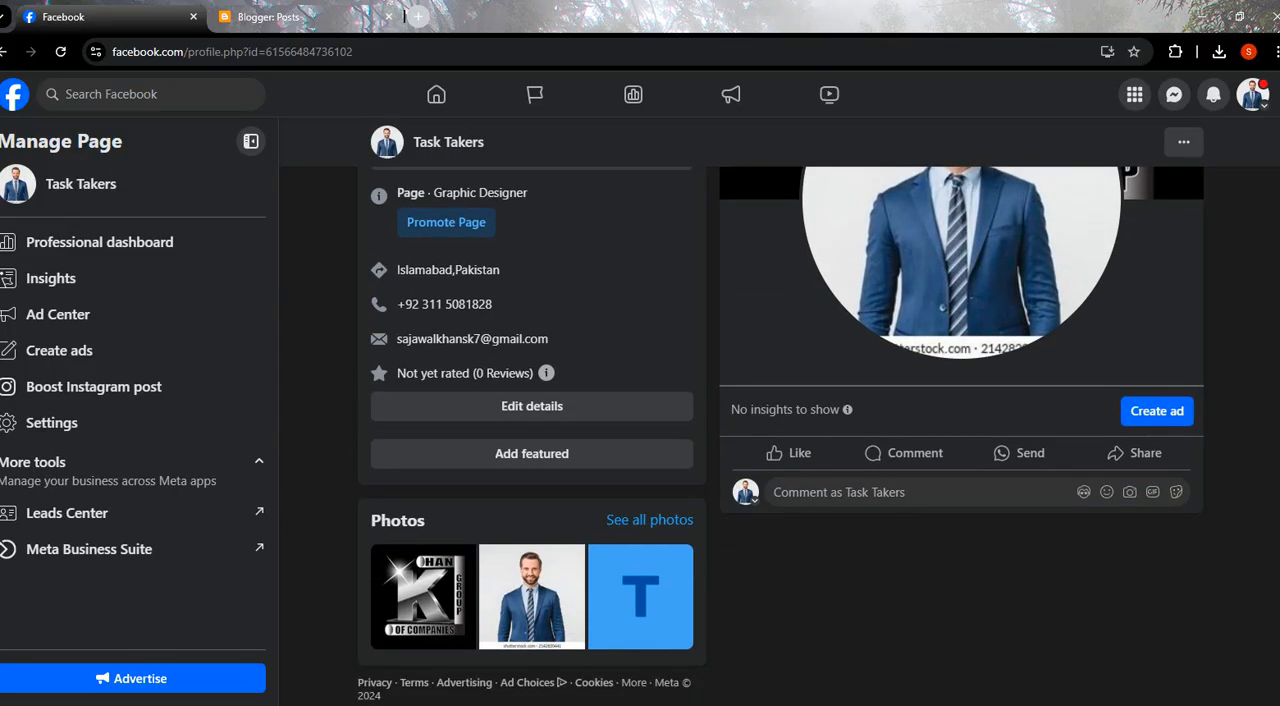
pyautogui.scroll(7, 694, 624)
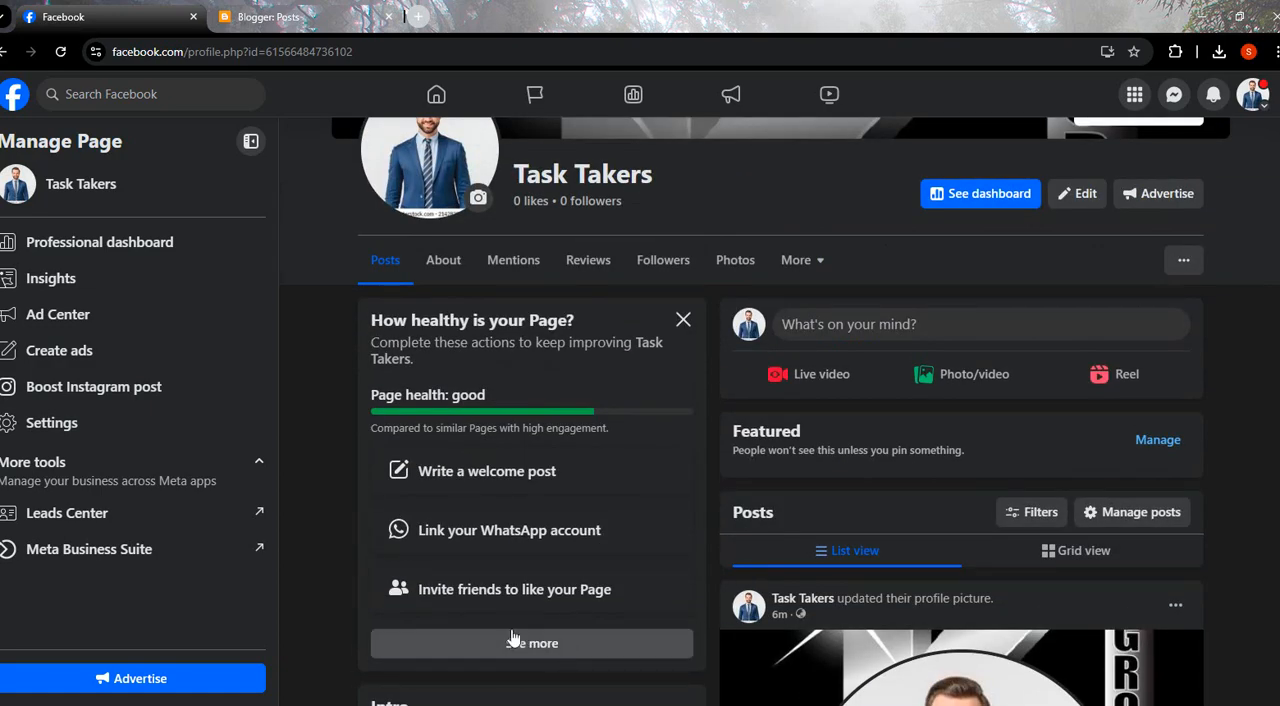
# - Write and publish a public welcome post on the Page reading "welcome to my graphics world"
pyautogui.click(544, 473)
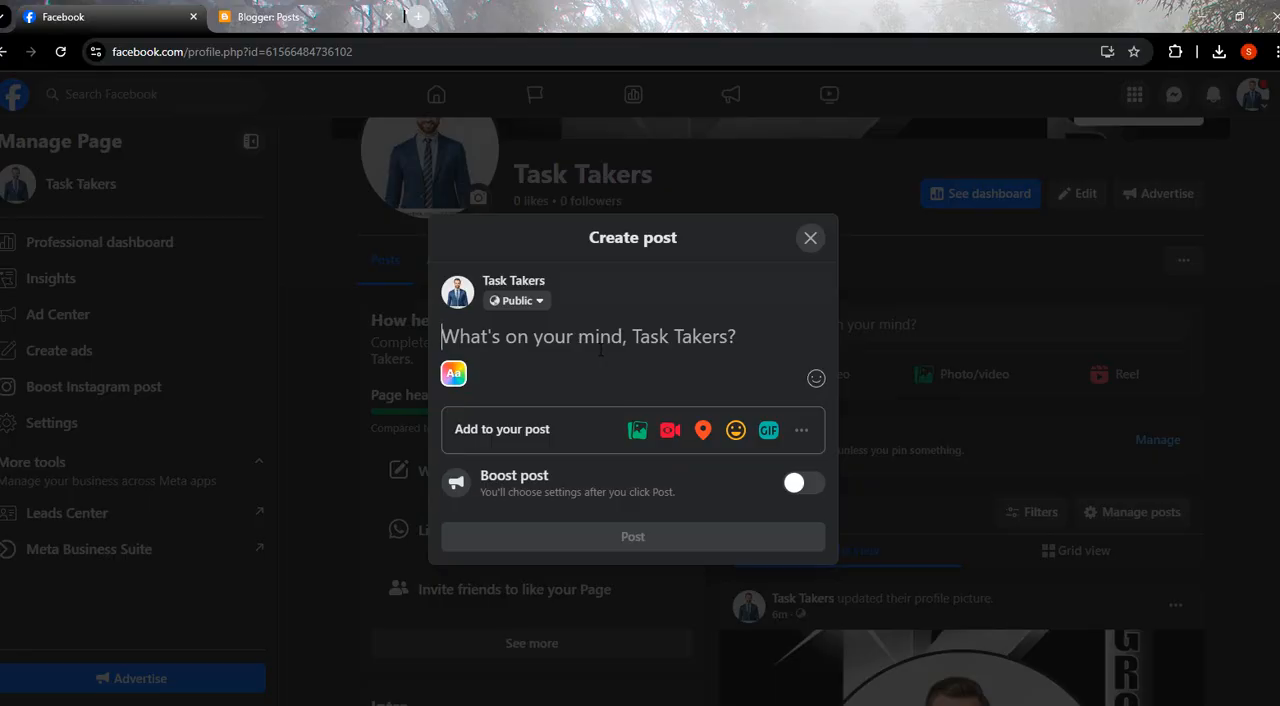
pyautogui.write('welcom')
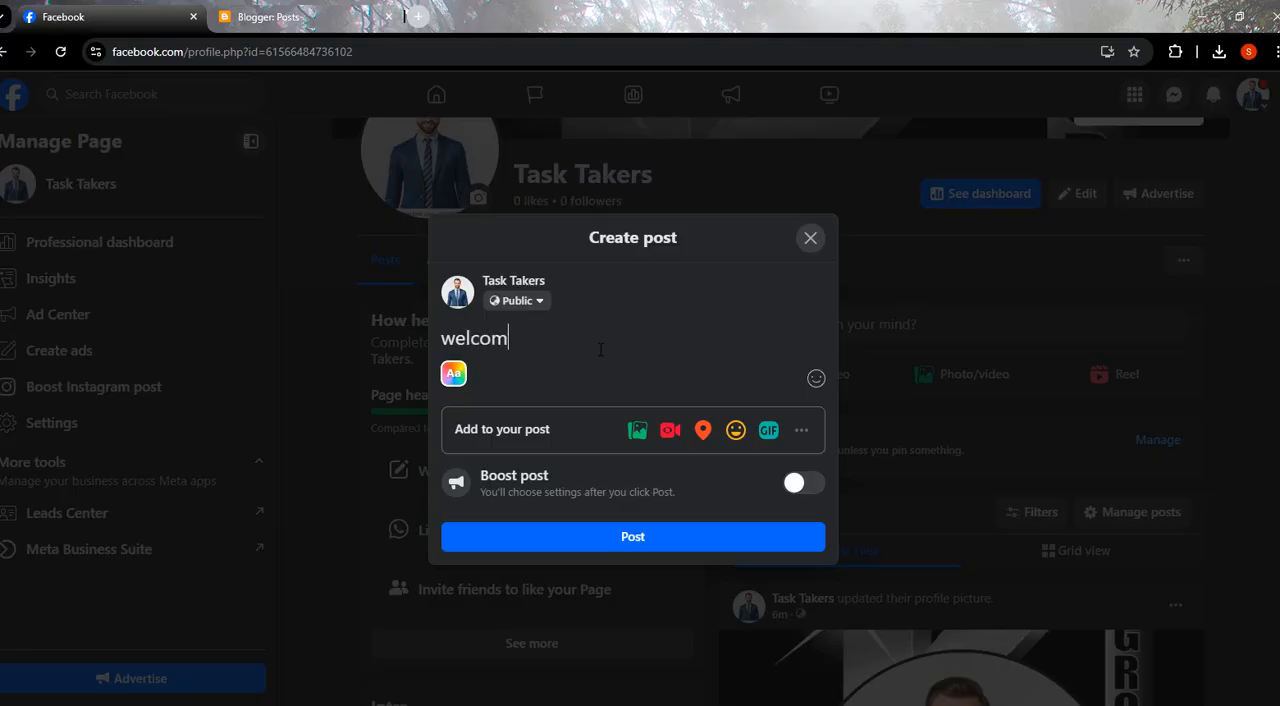
pyautogui.write('e to my graphics worl')
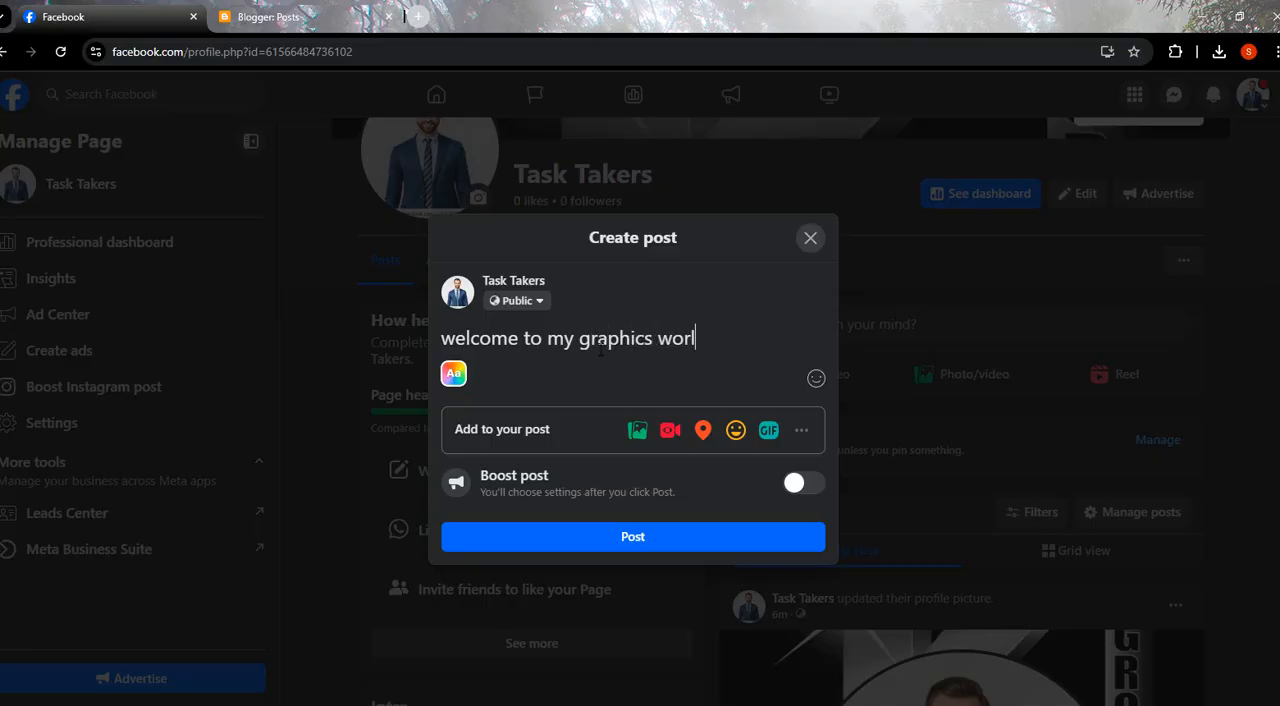
pyautogui.write('d')
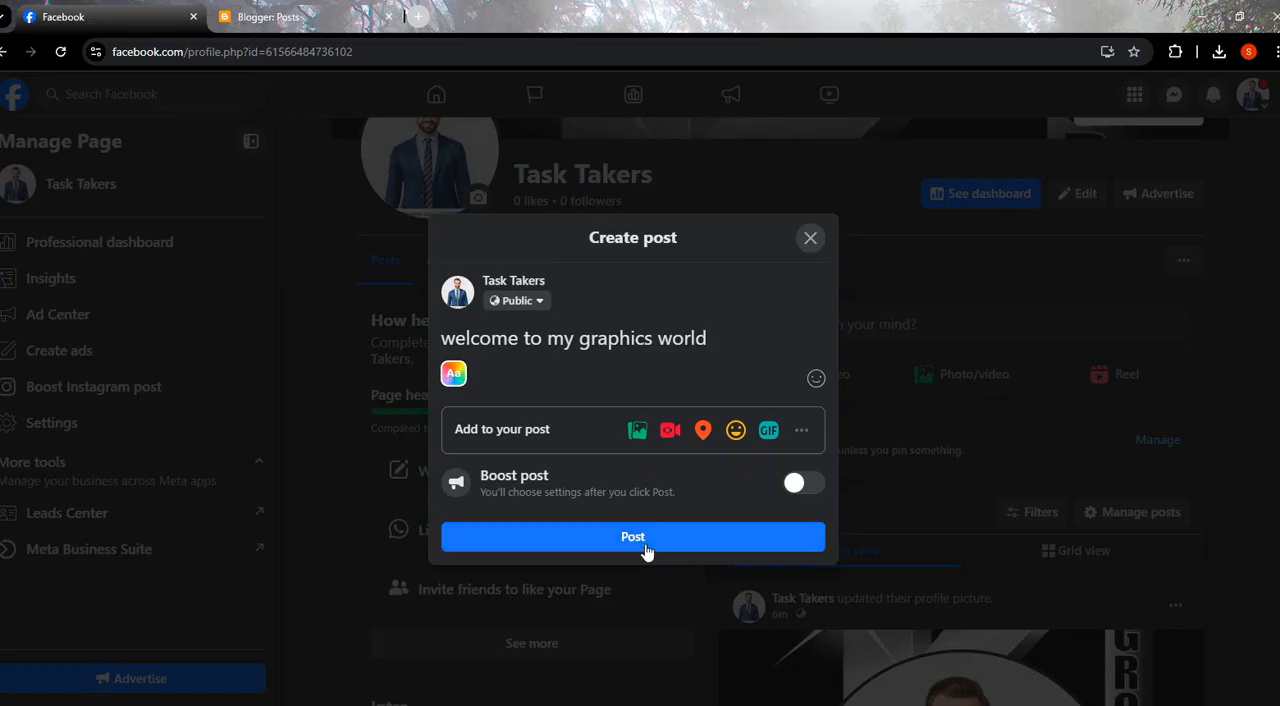
pyautogui.click(650, 546)
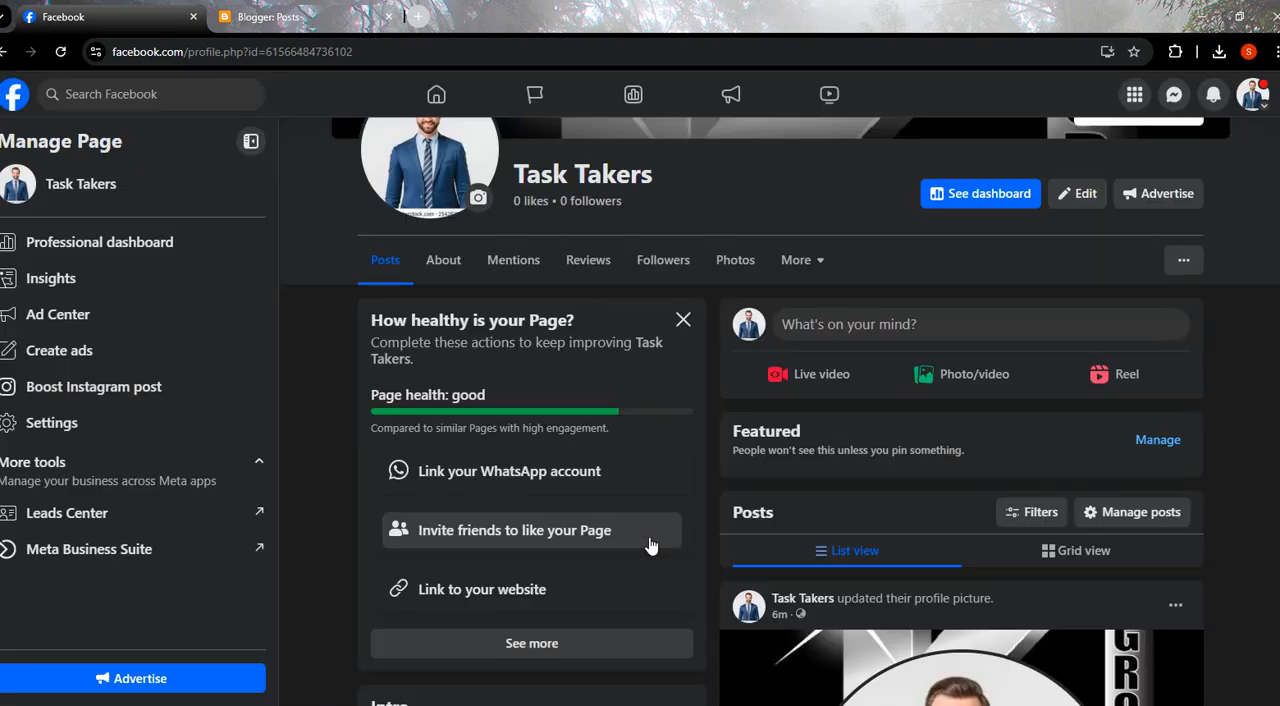
# - Try to link the Page's WhatsApp account by requesting a confirmation code, cancel the confirmation, and return to the Page
pyautogui.scroll(-2, 780, 410)
pyautogui.scroll(4, 780, 410)
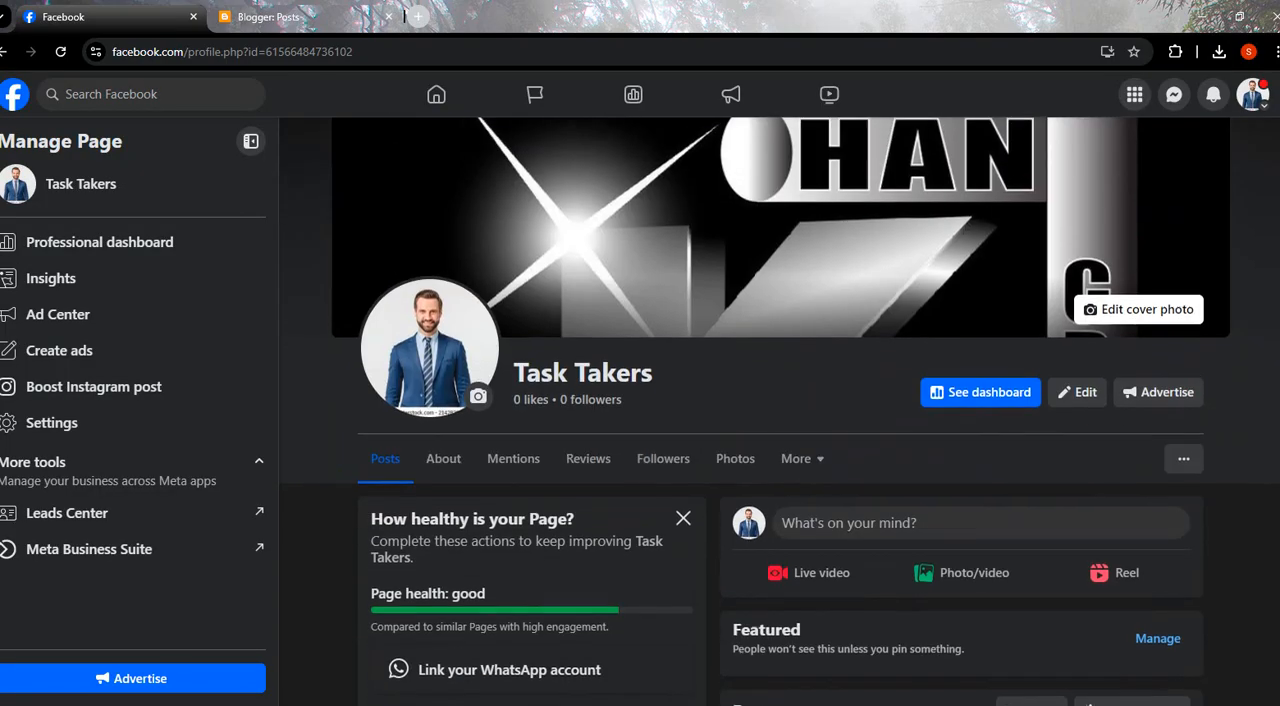
pyautogui.scroll(-3, 688, 378)
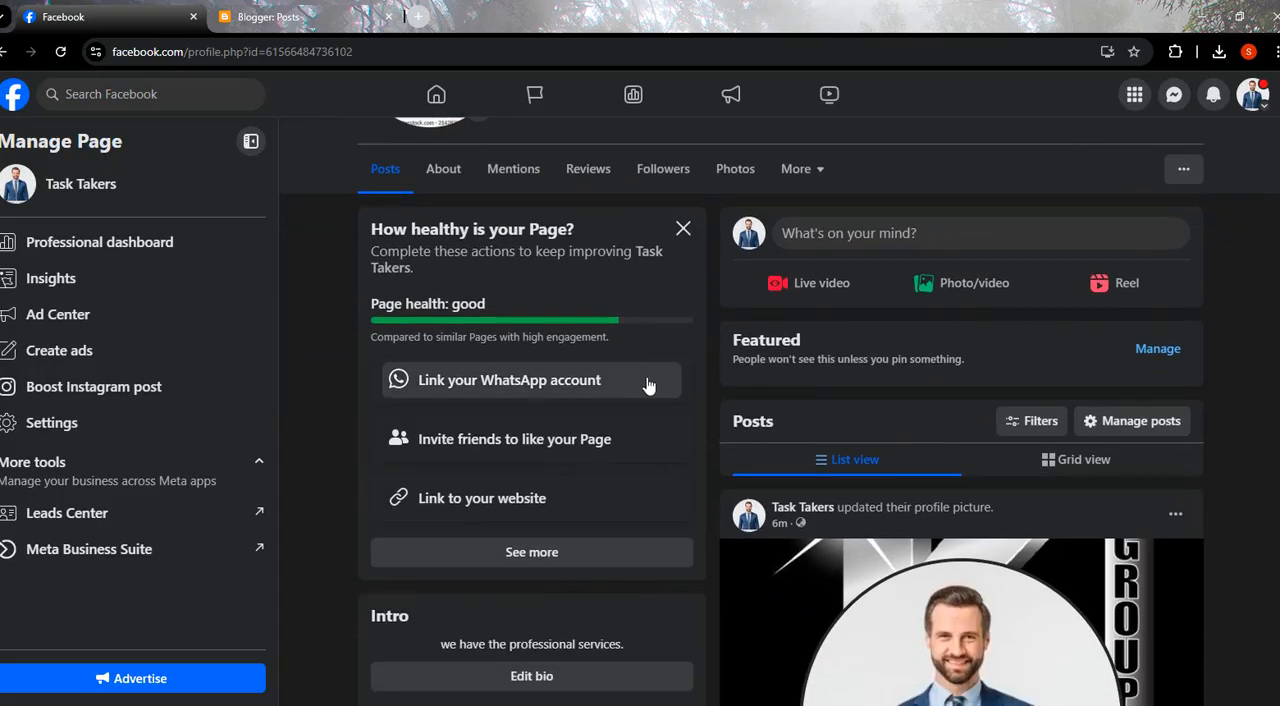
pyautogui.click(648, 386)
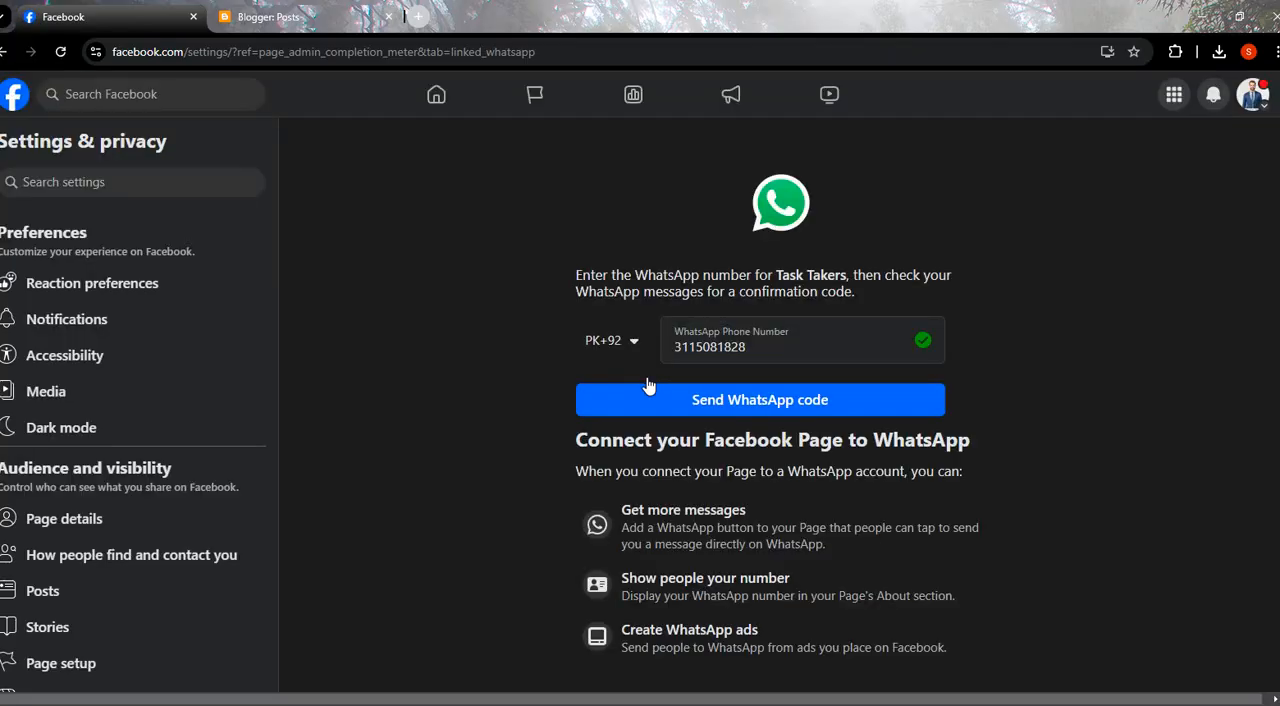
pyautogui.scroll(-1, 778, 408)
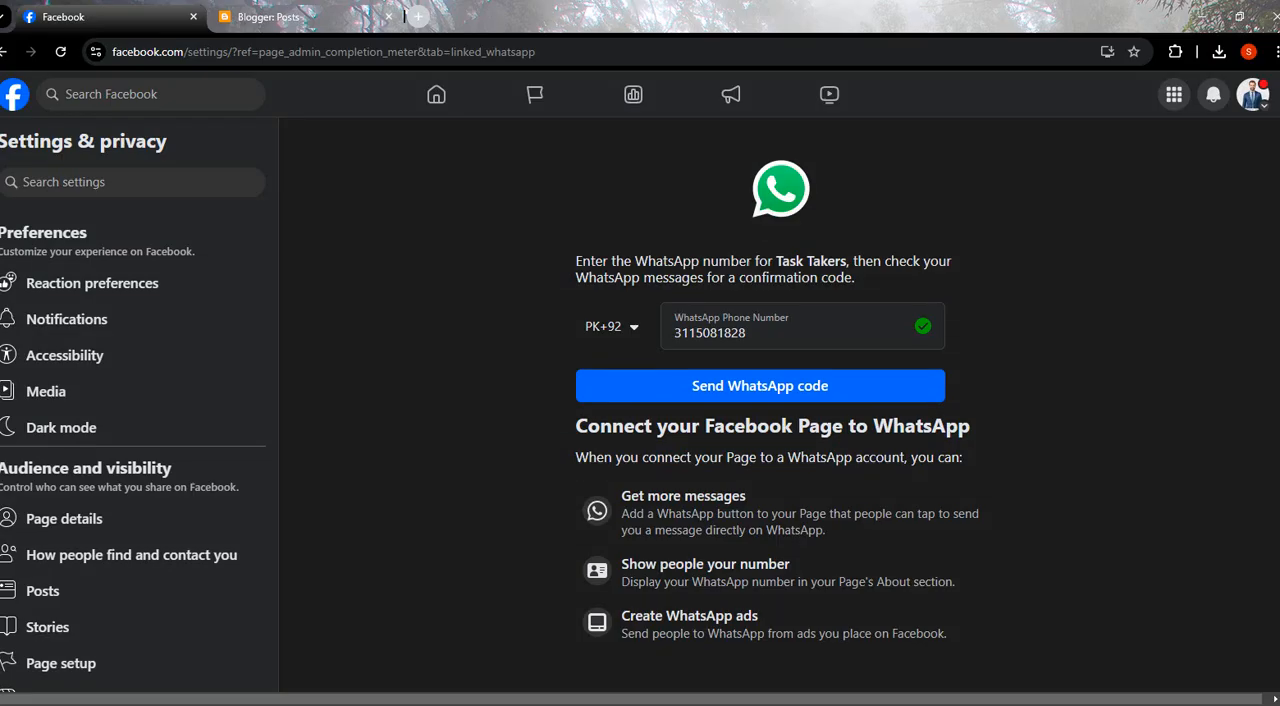
pyautogui.click(920, 400)
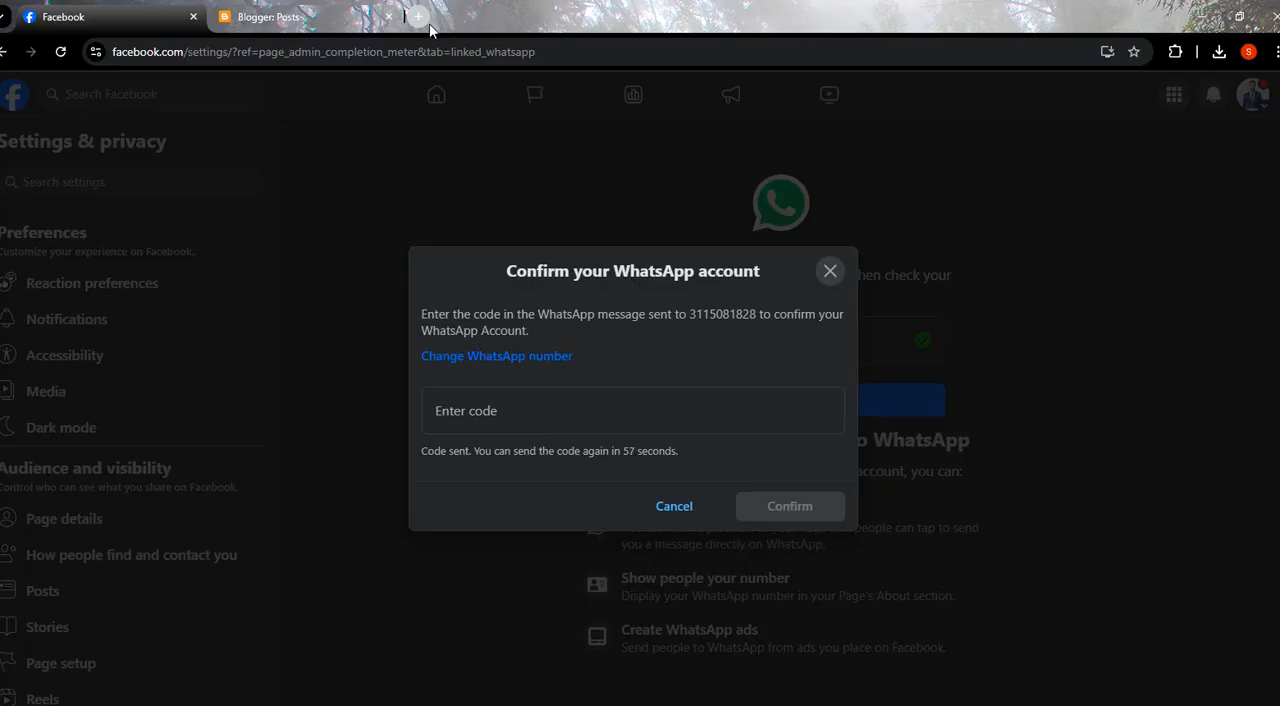
pyautogui.click(674, 507)
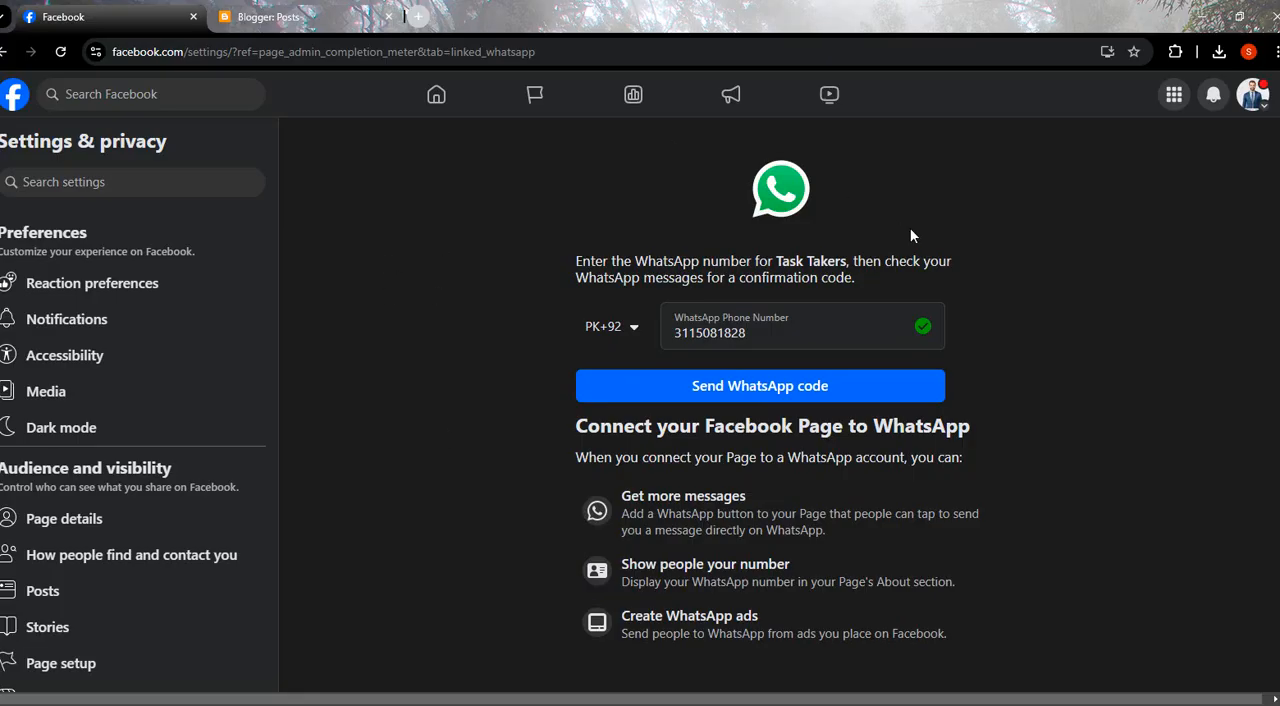
pyautogui.click(3, 52)
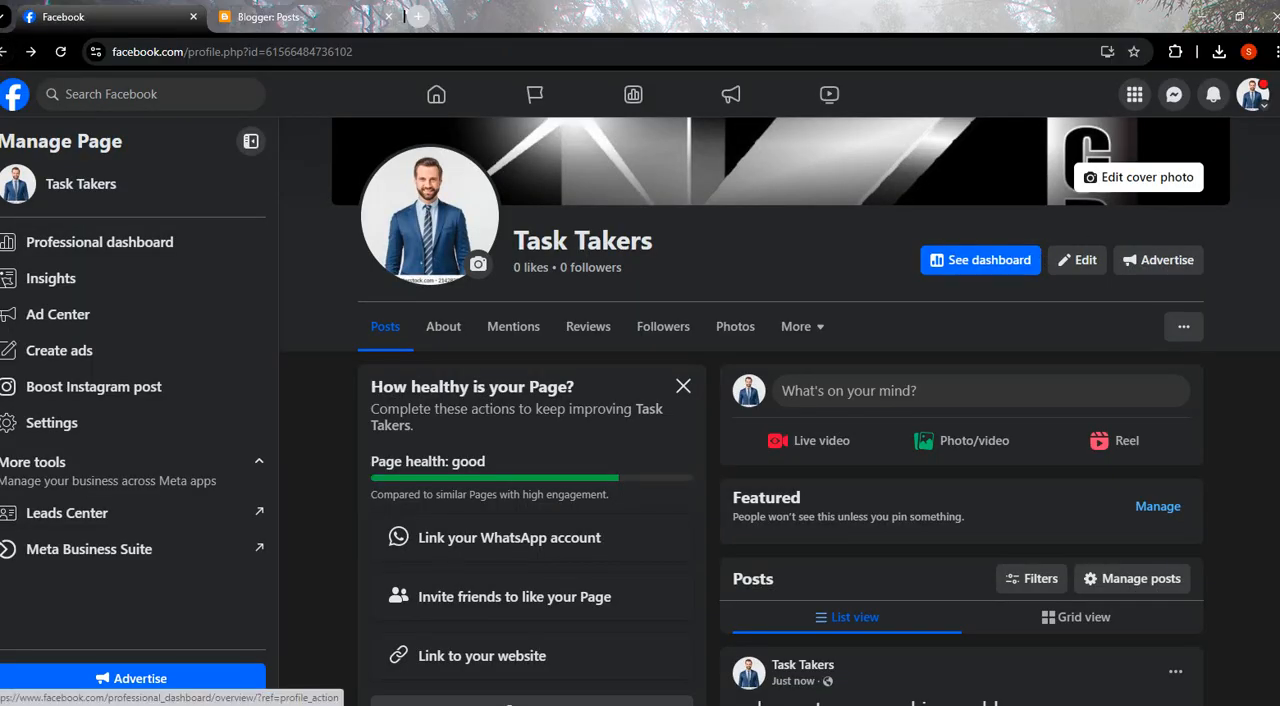
# - Open the Page's website address entry from the Page health suggestions and look over the contact info around it
pyautogui.scroll(-3, 980, 300)
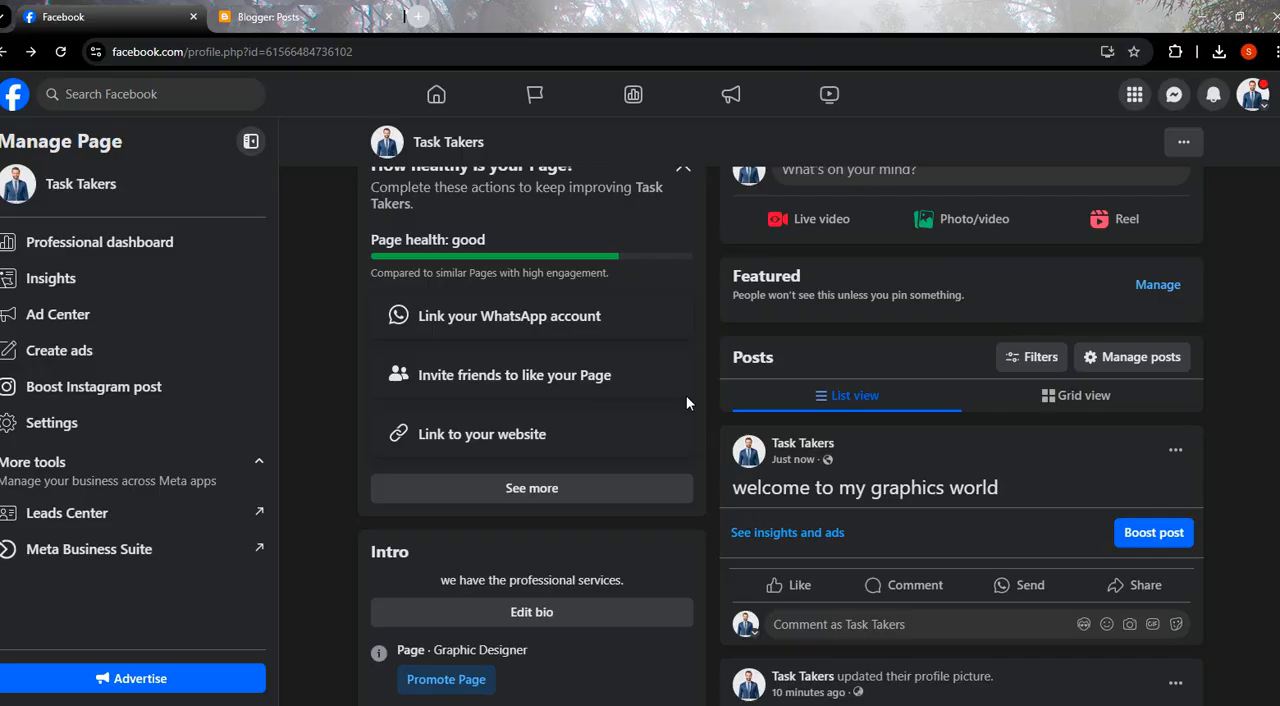
pyautogui.scroll(-1, 666, 414)
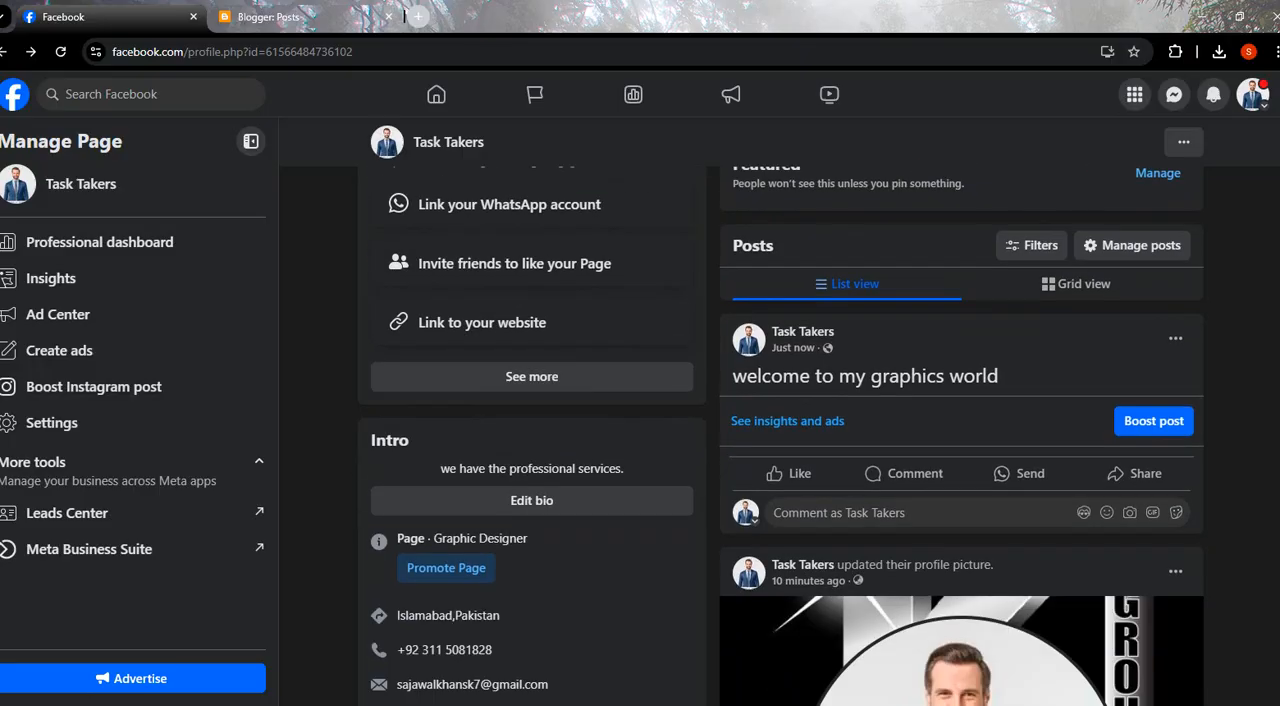
pyautogui.click(607, 325)
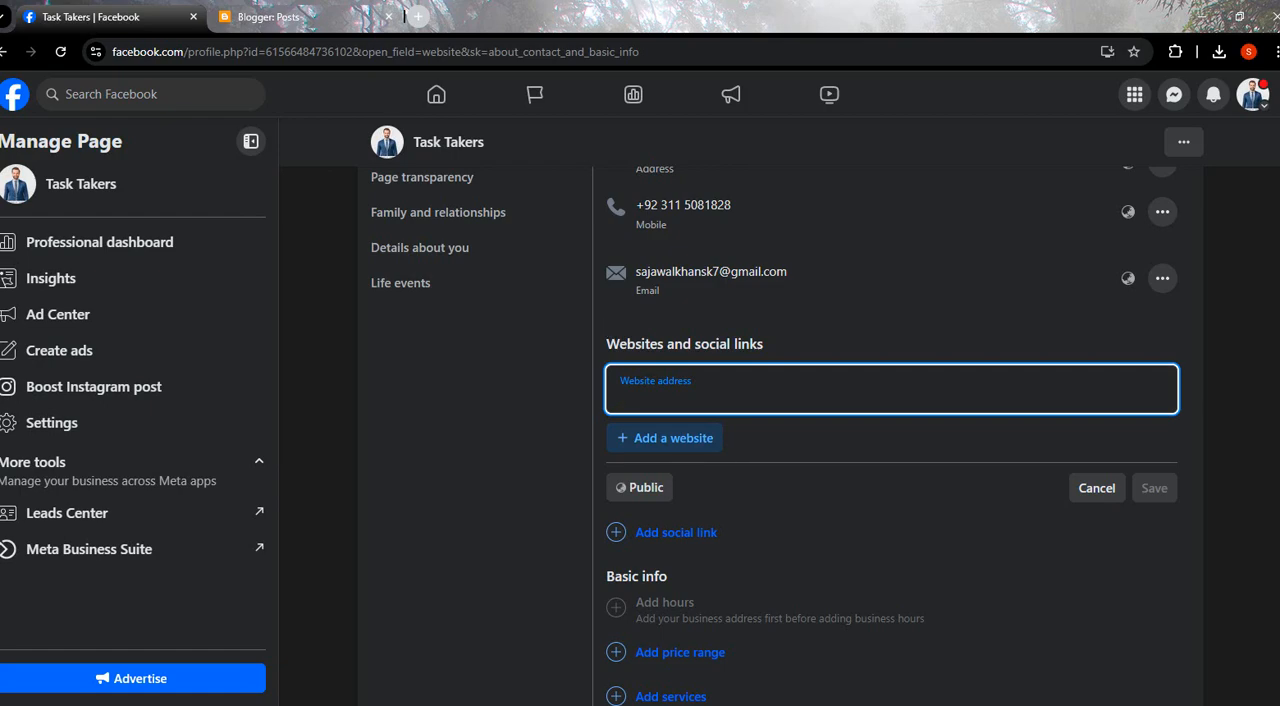
pyautogui.scroll(3, 890, 400)
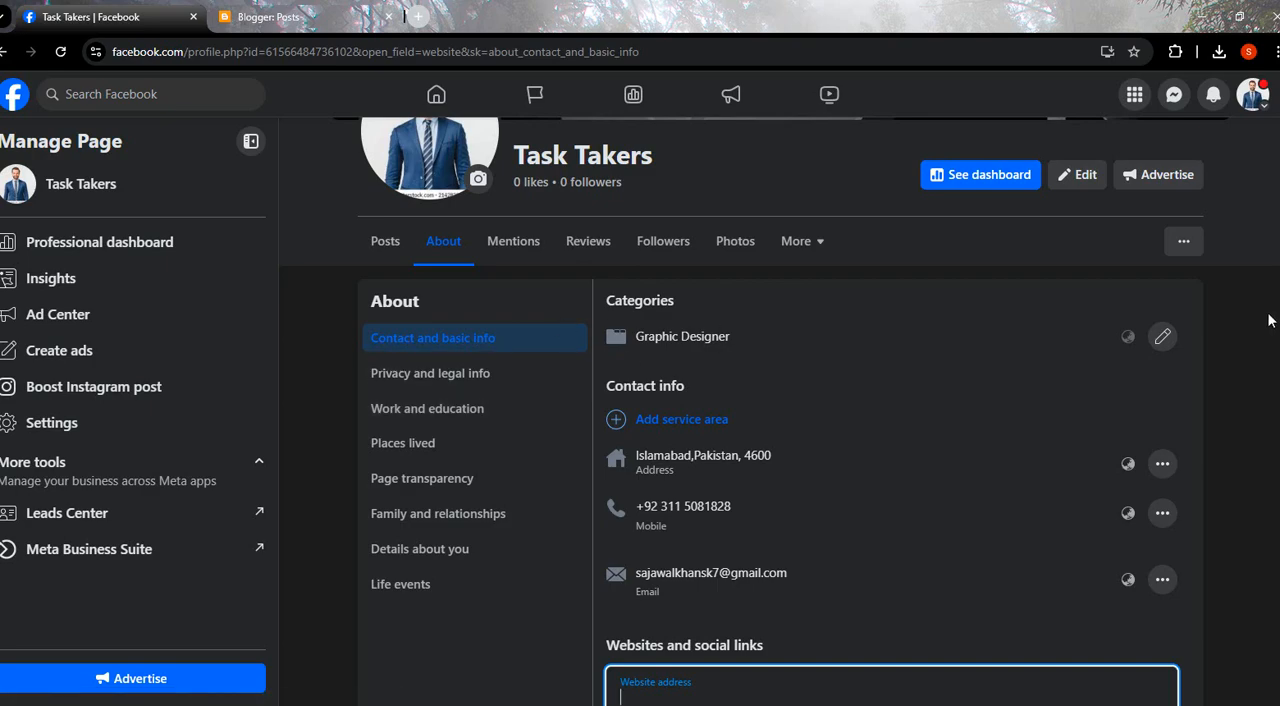
pyautogui.scroll(-3, 780, 450)
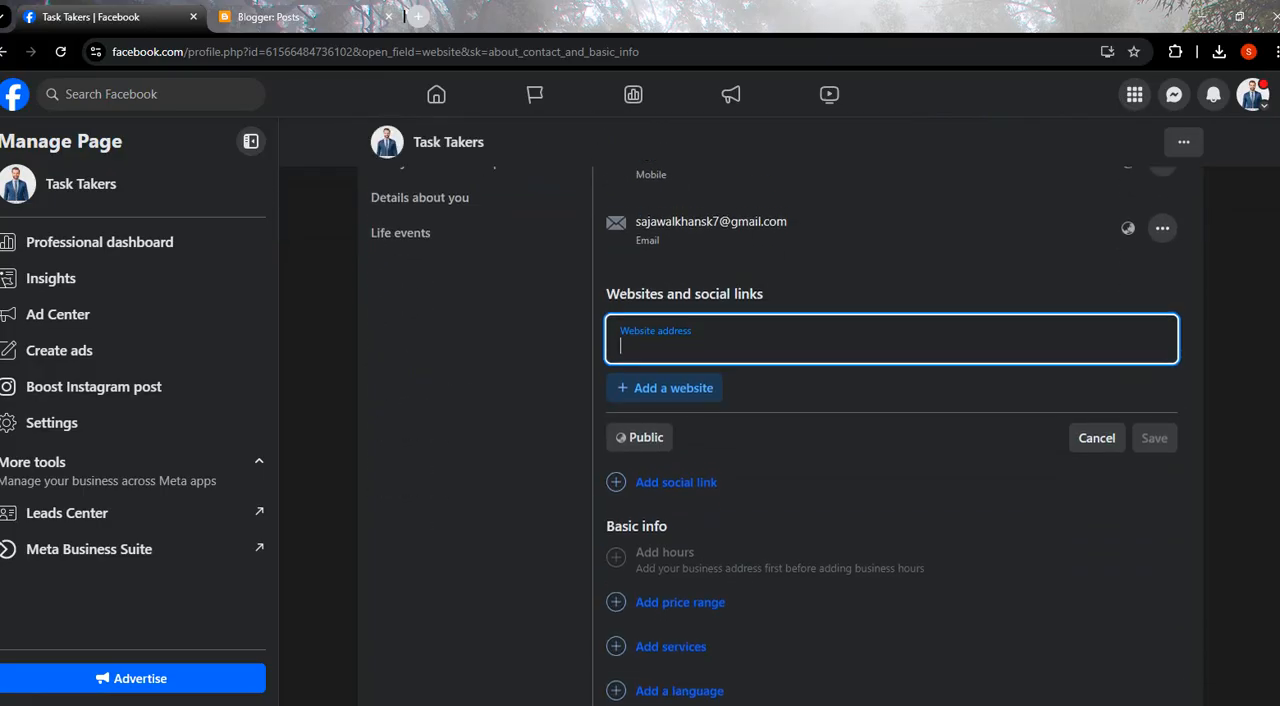
pyautogui.scroll(1, 780, 450)
pyautogui.scroll(-1, 780, 450)
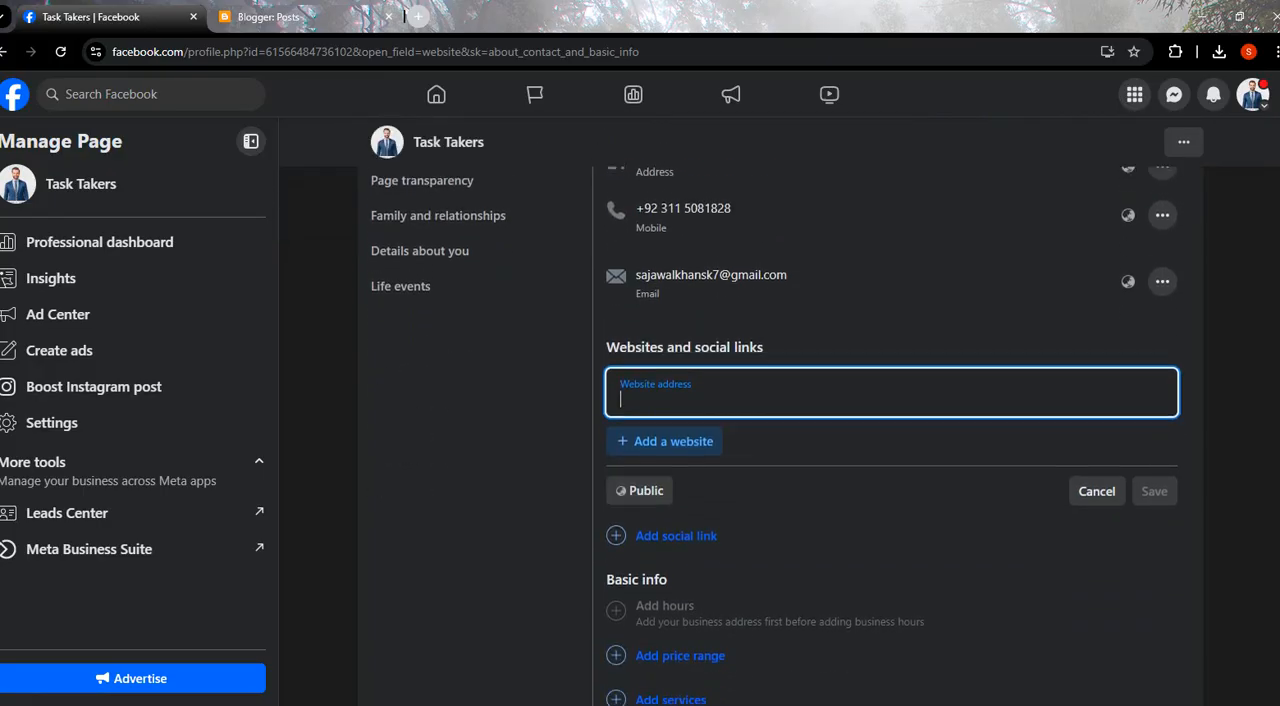
# - Add a social link entry to the Page's contact info and choose TikTok as its platform
pyautogui.scroll(-3, 780, 450)
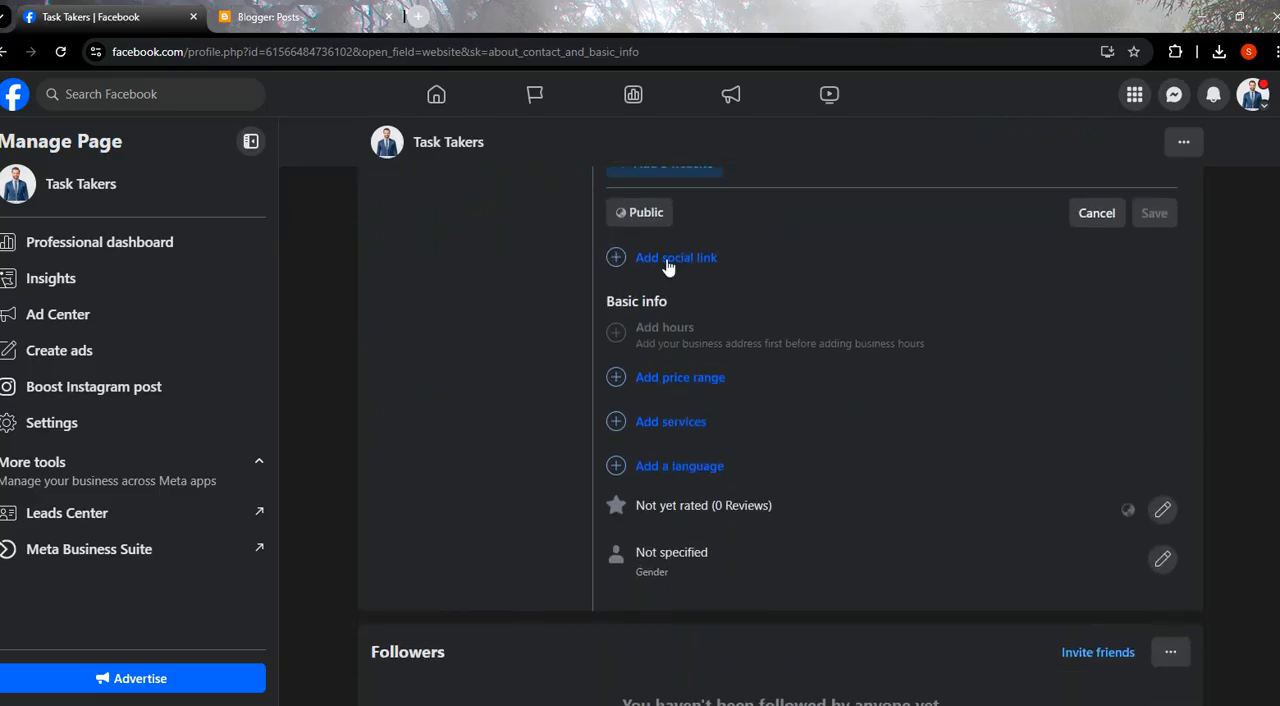
pyautogui.click(663, 268)
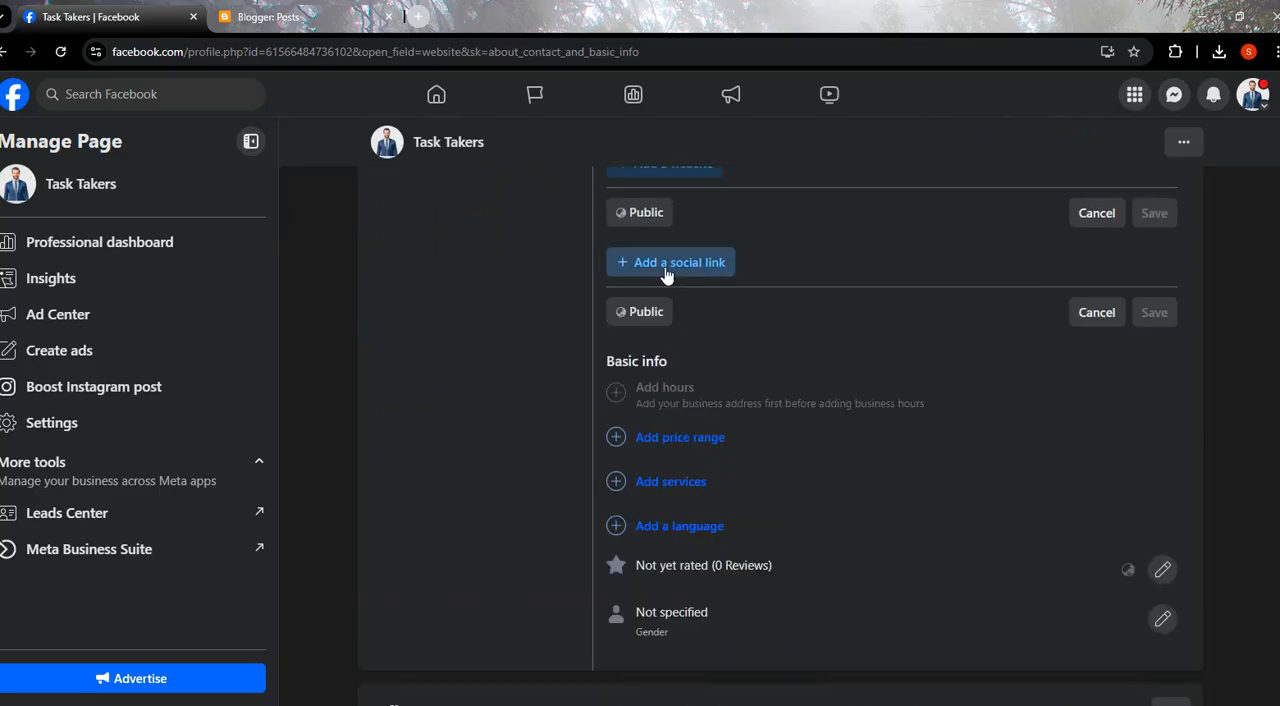
pyautogui.click(666, 264)
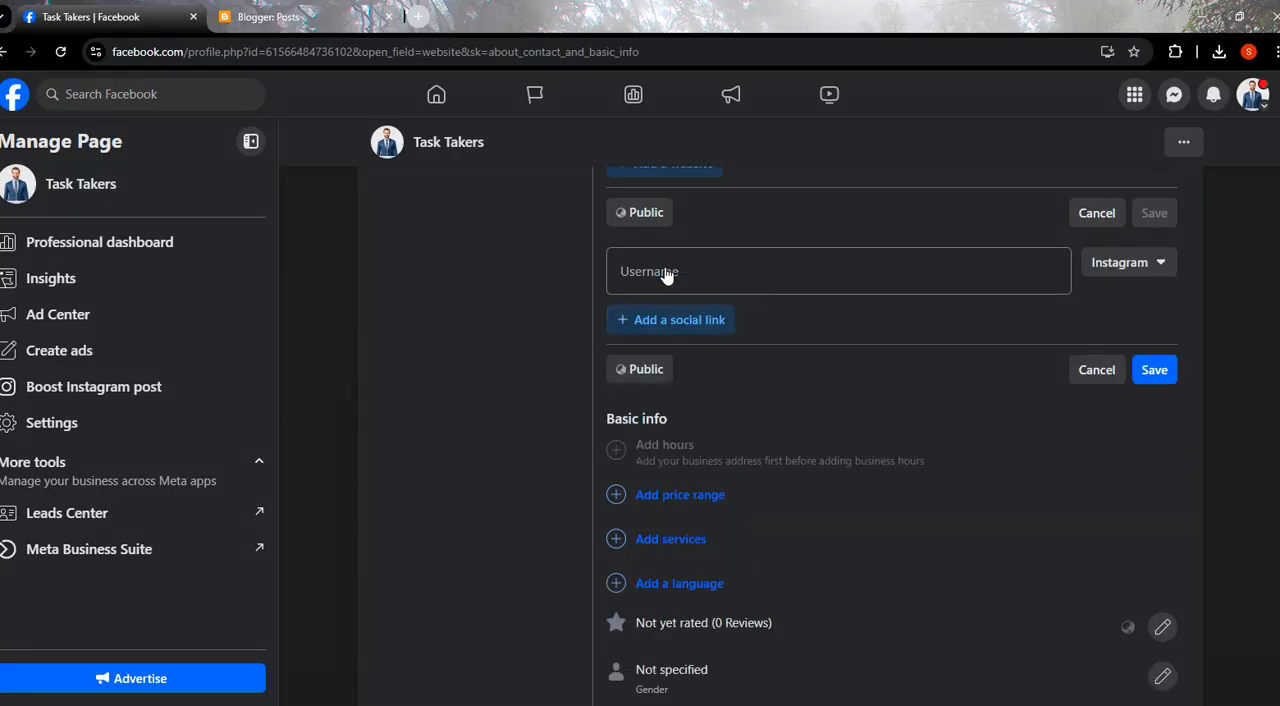
pyautogui.click(666, 274)
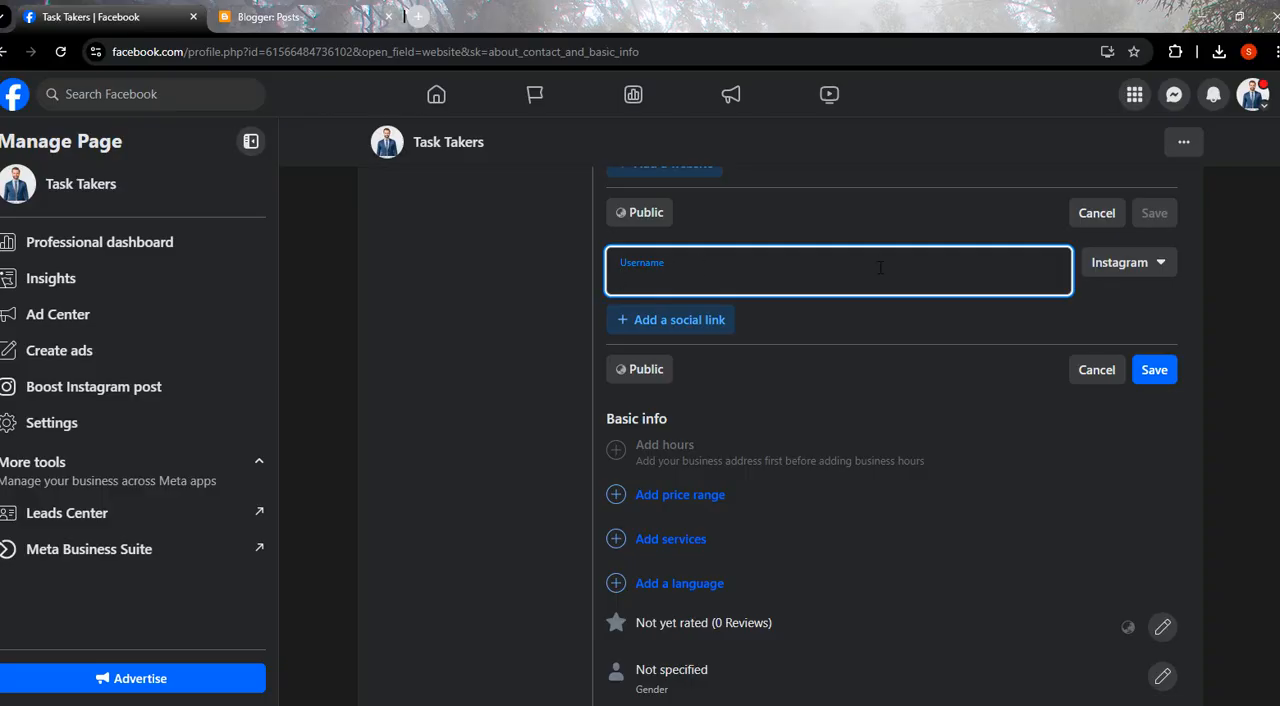
pyautogui.click(1160, 263)
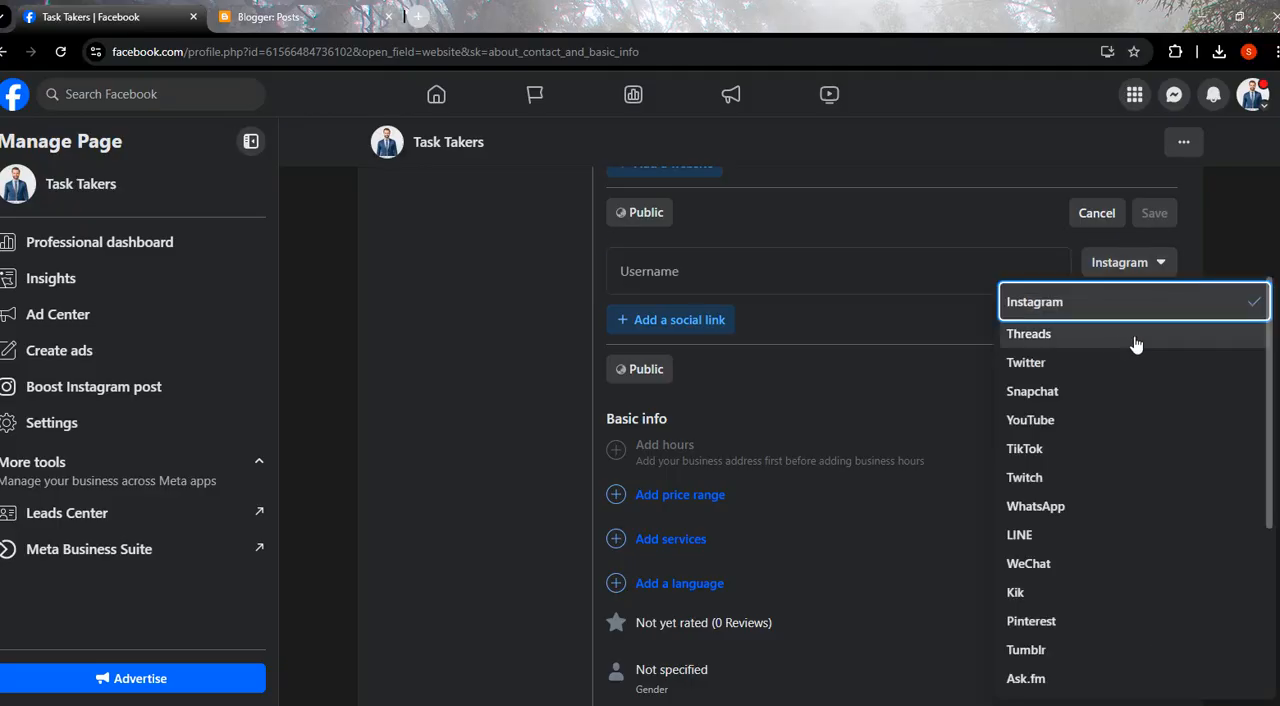
pyautogui.click(1066, 449)
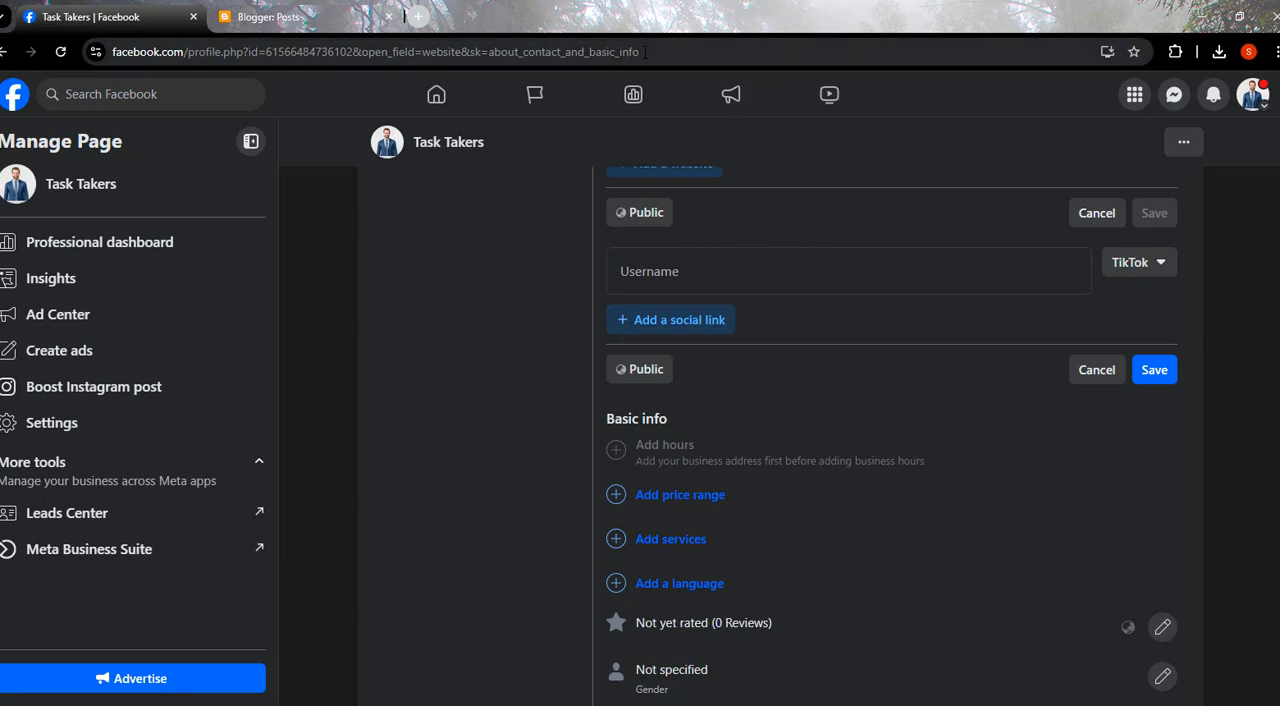
# - Copy the current Page's web address into the TikTok link's username and save the social link
pyautogui.moveTo(645, 52); pyautogui.dragTo(170, 52)
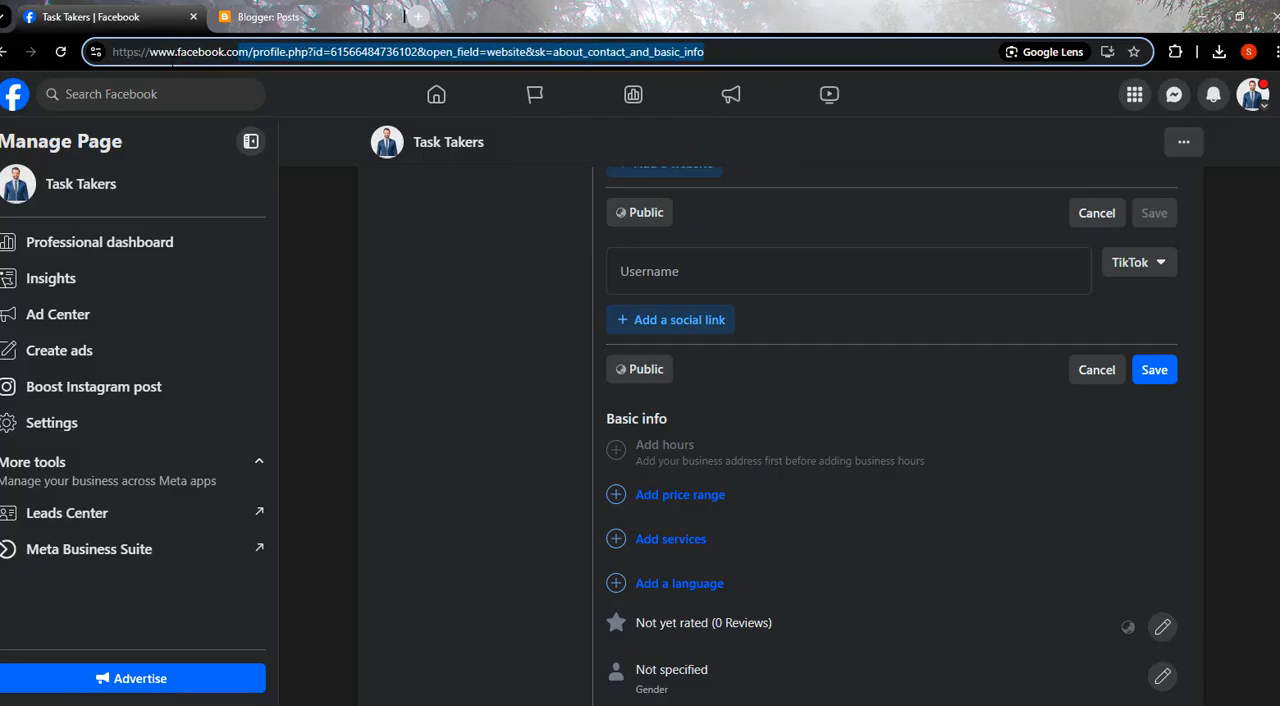
pyautogui.click(745, 48)
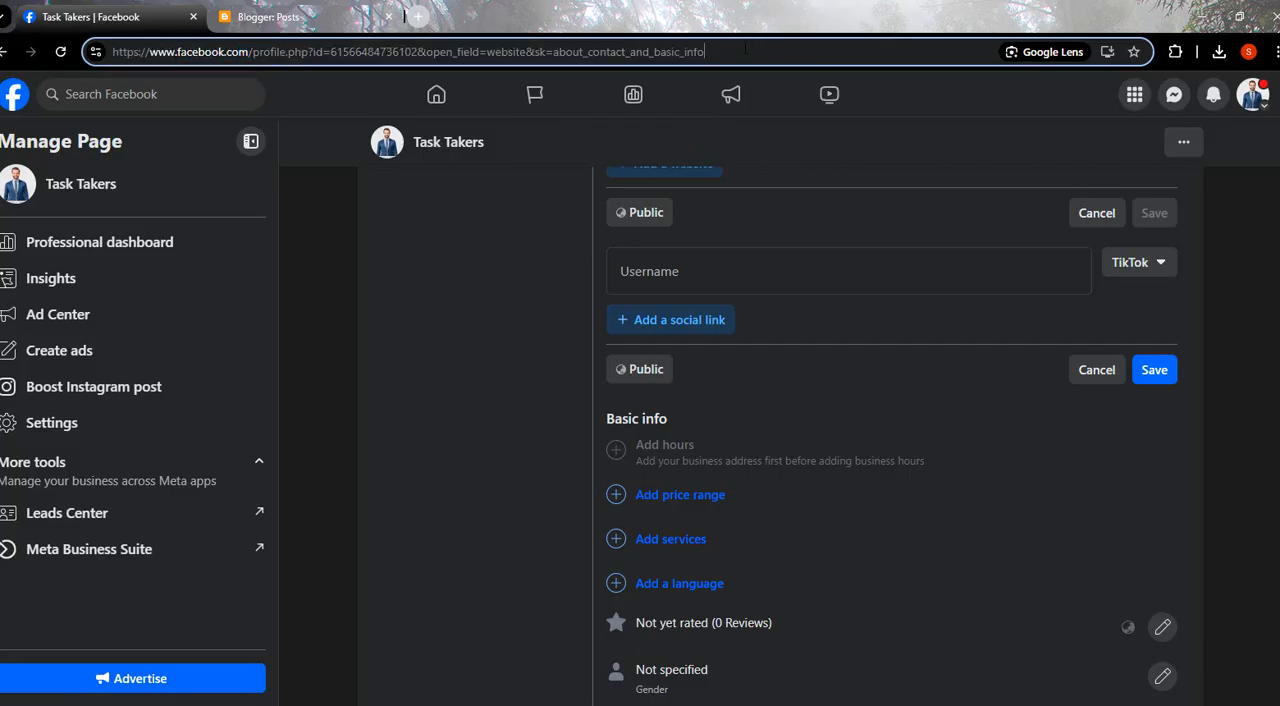
pyautogui.click(806, 277)
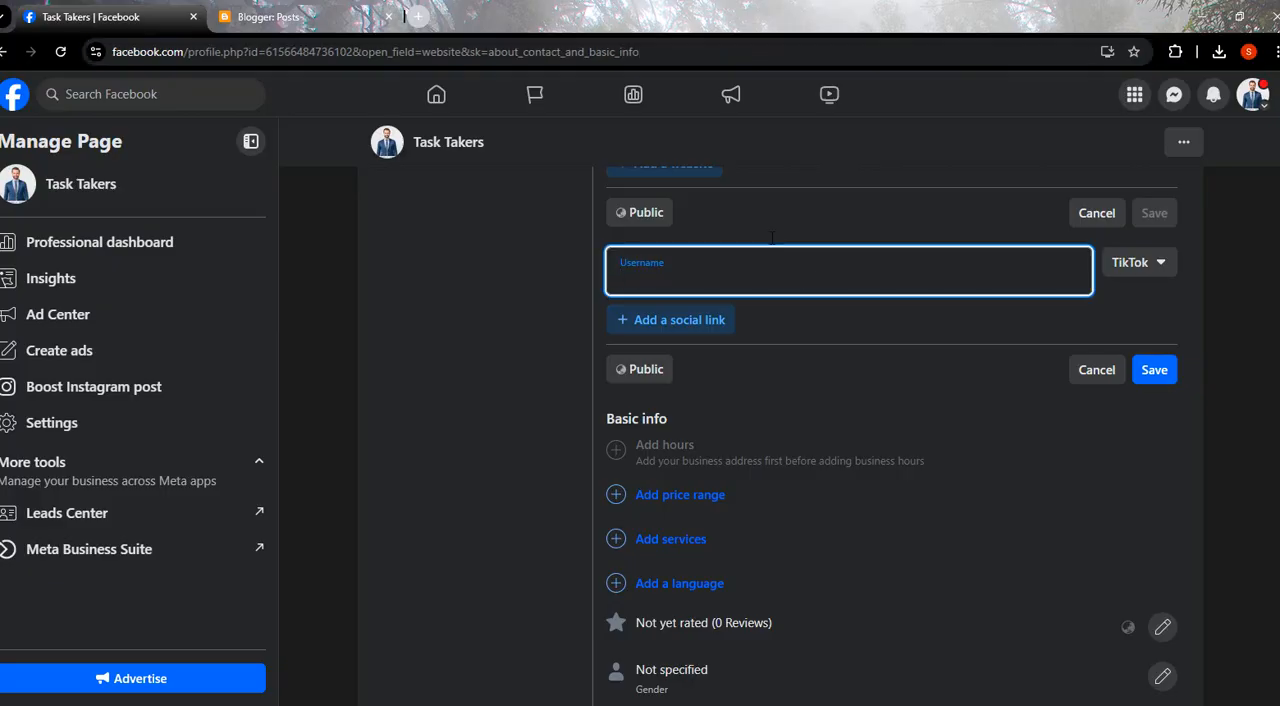
pyautogui.click(640, 50)
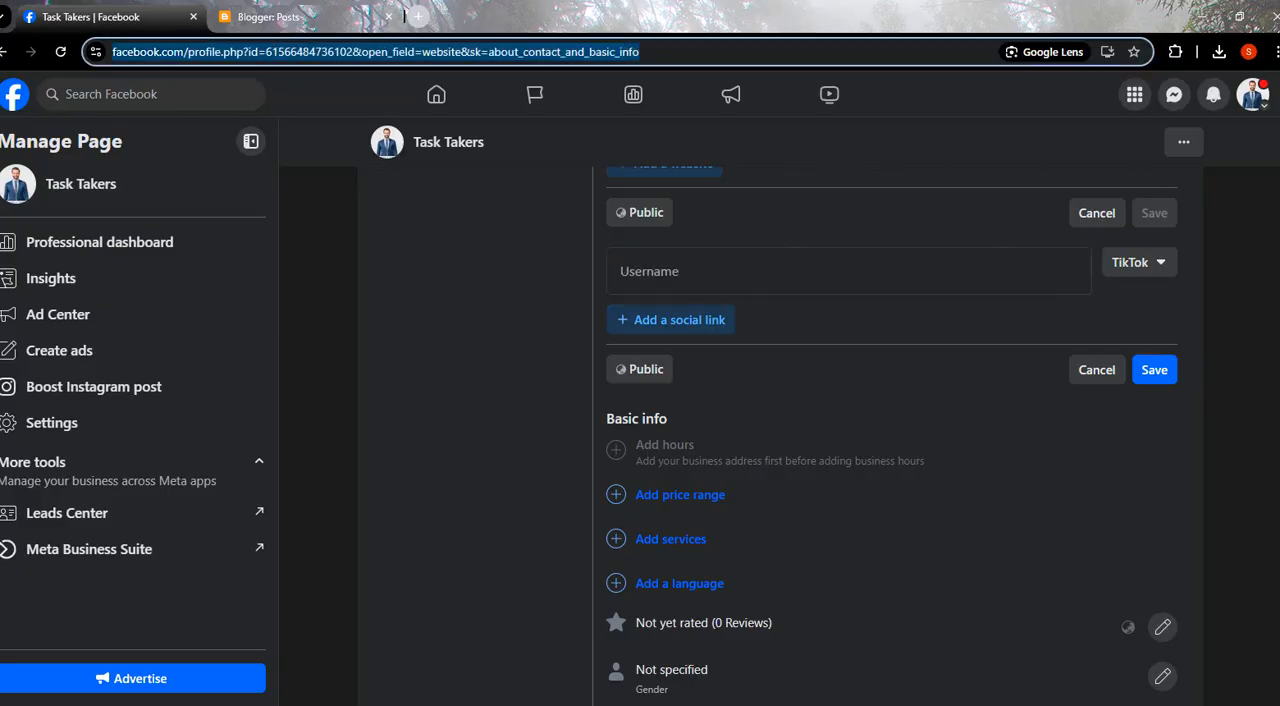
pyautogui.hotkey('ctrl', 'c')
pyautogui.click(700, 272)
pyautogui.hotkey('ctrl', 'v')
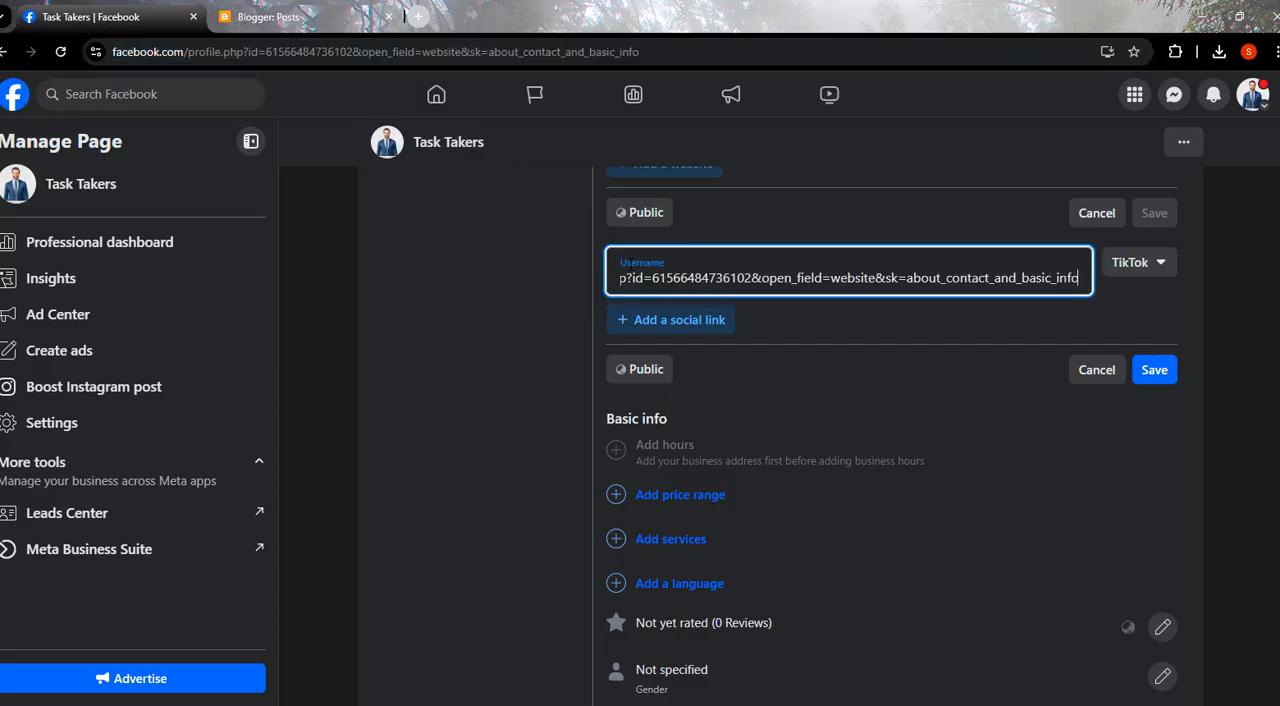
pyautogui.click(1170, 371)
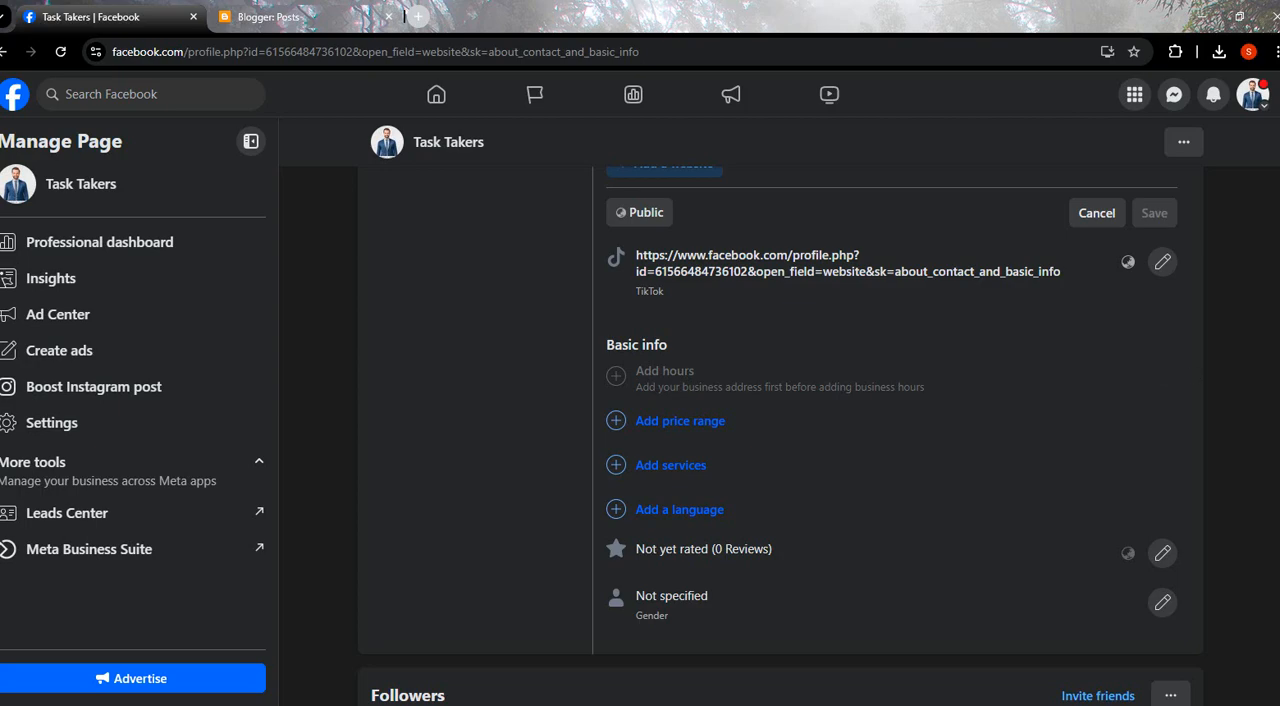
# - Set the Page's price range to $ (Cheap) in the basic info and save it
pyautogui.scroll(-1, 780, 410)
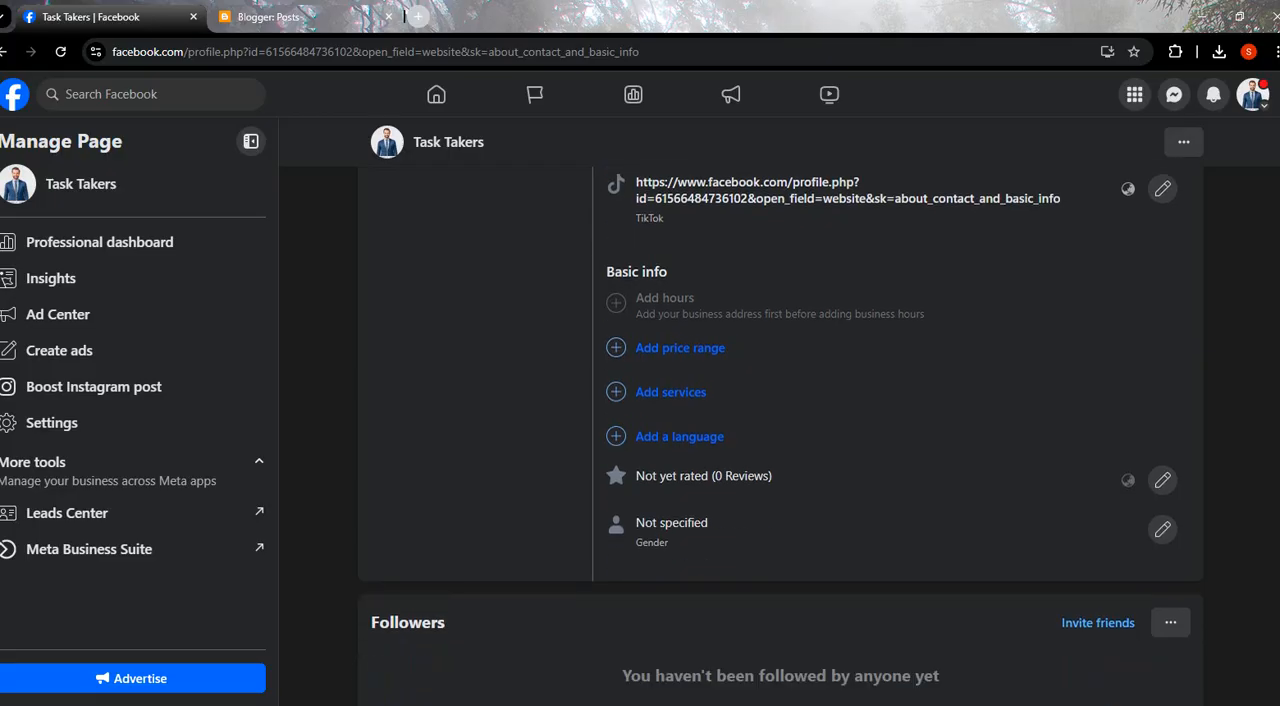
pyautogui.scroll(-1, 780, 410)
pyautogui.scroll(1, 780, 410)
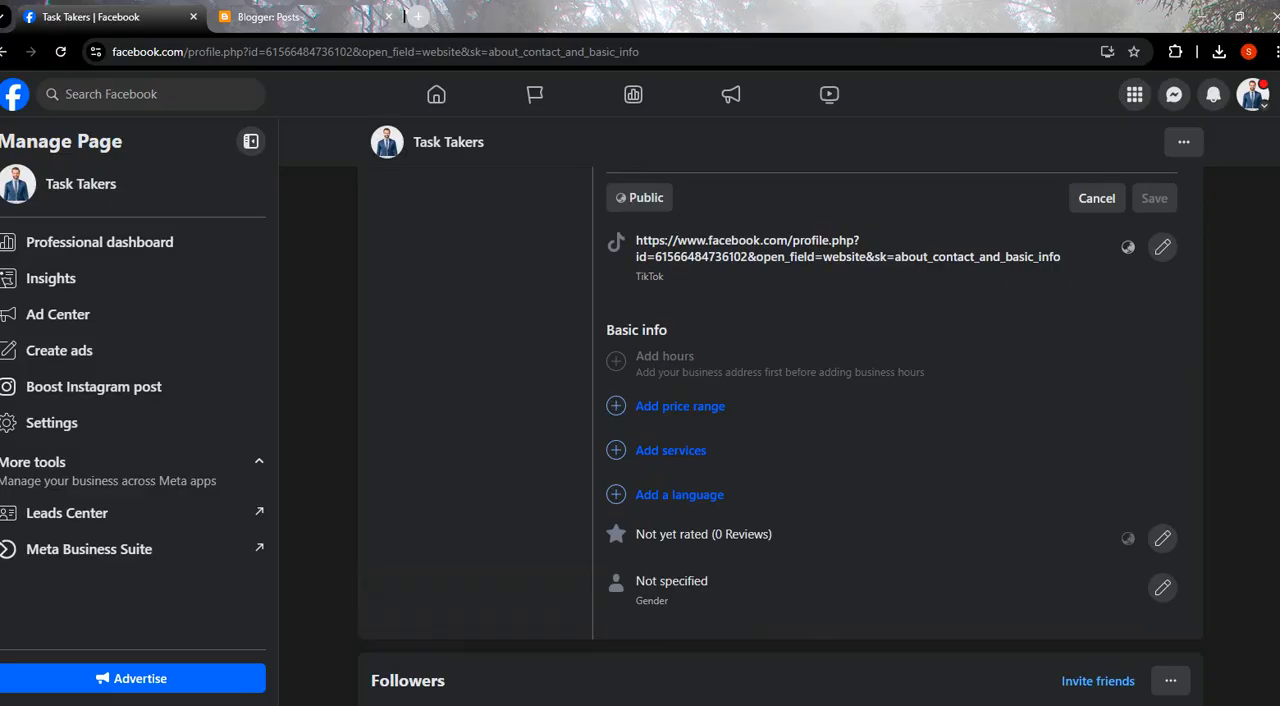
pyautogui.scroll(-1, 780, 410)
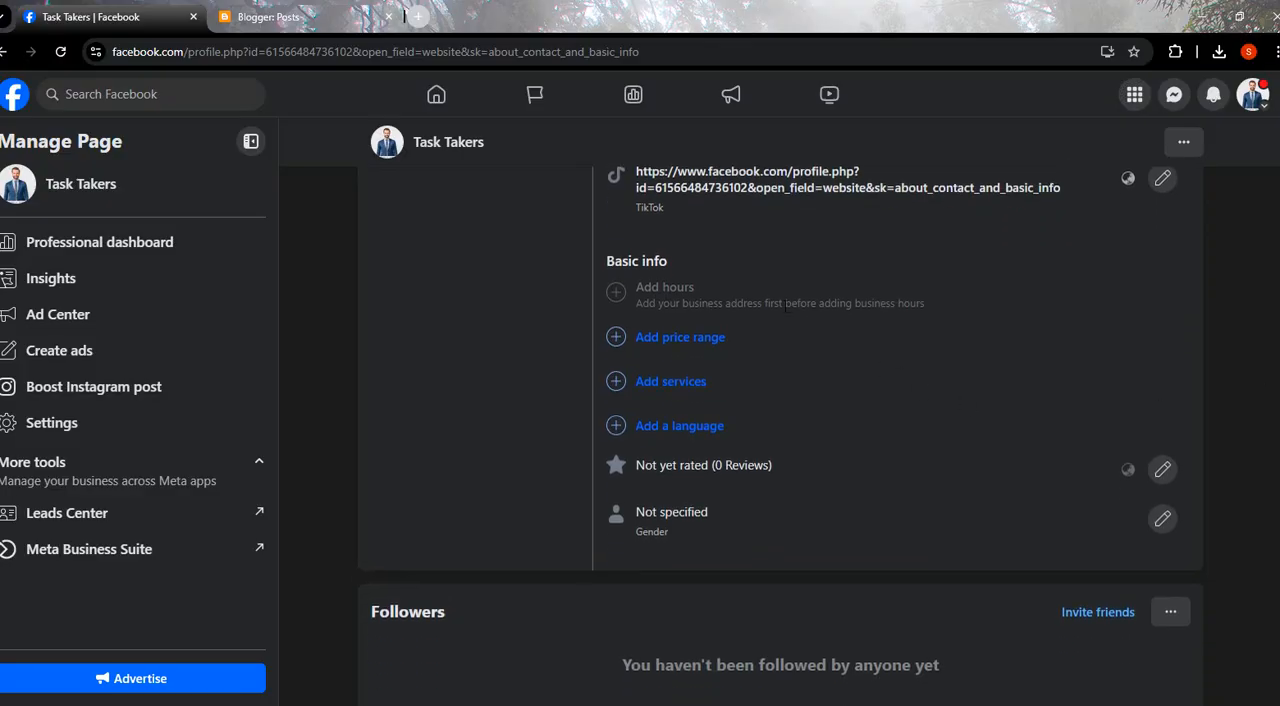
pyautogui.click(615, 340)
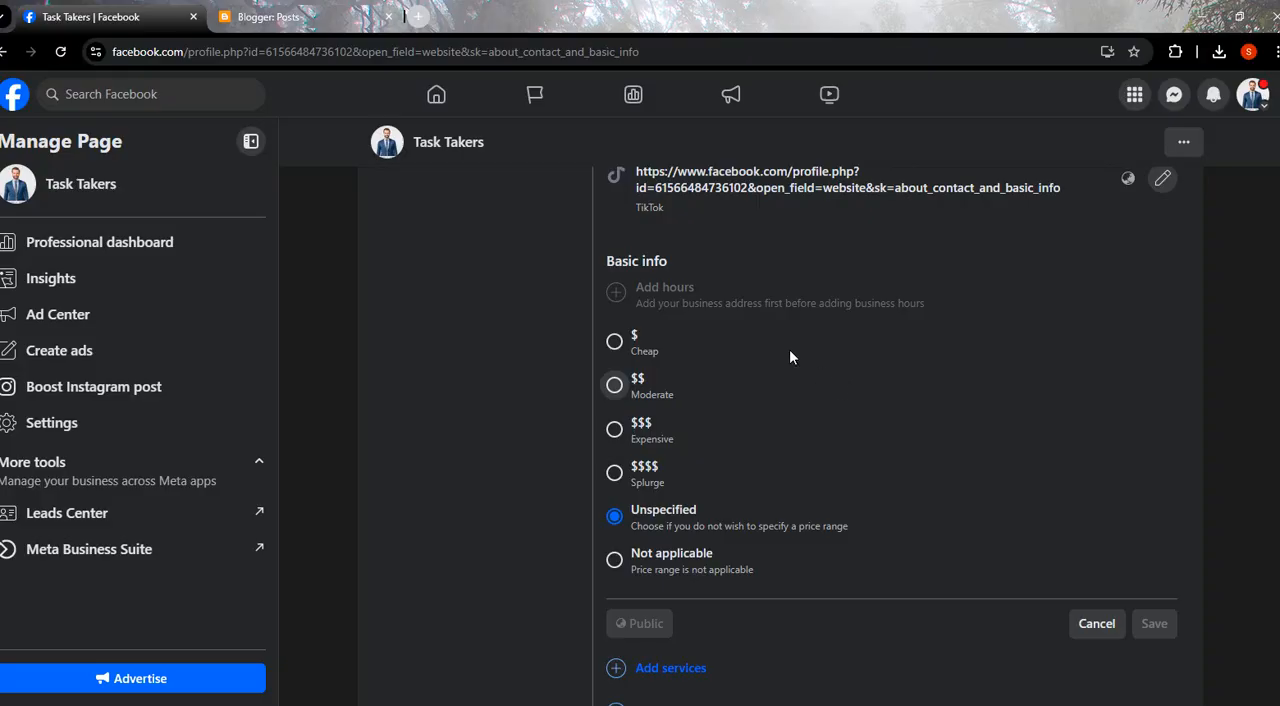
pyautogui.click(612, 350)
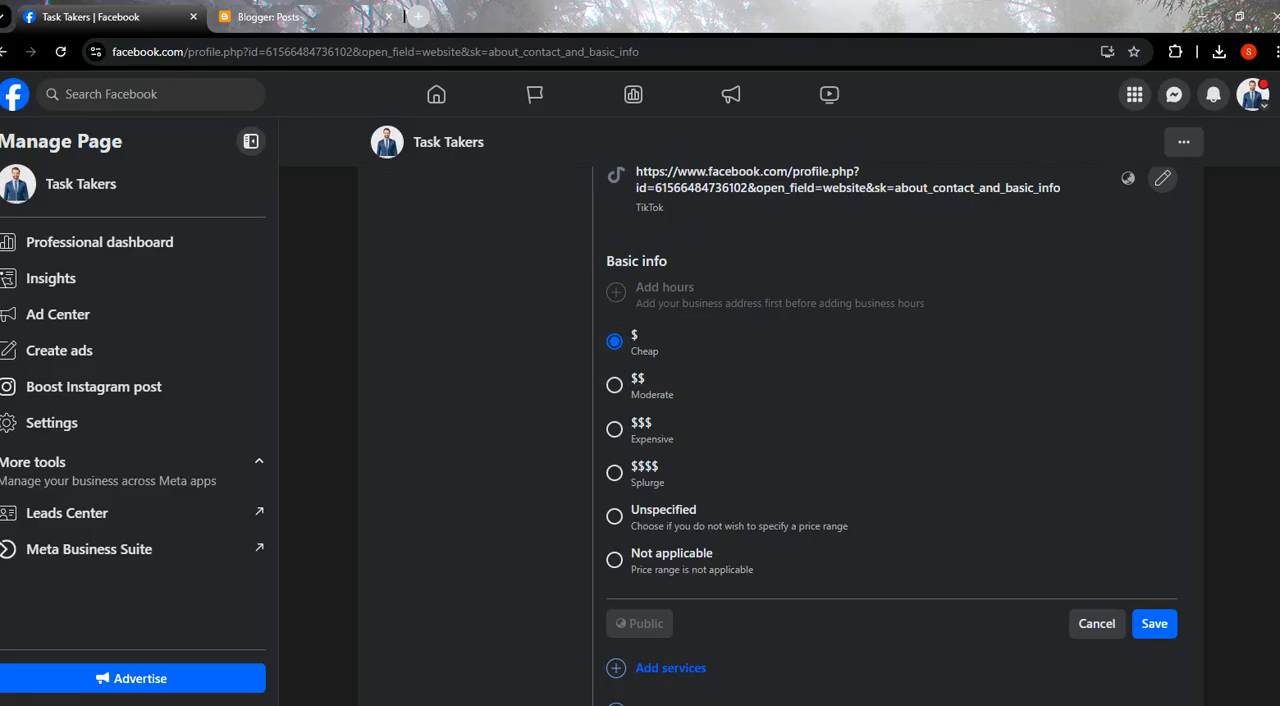
pyautogui.scroll(1, 890, 436)
pyautogui.scroll(-3, 890, 436)
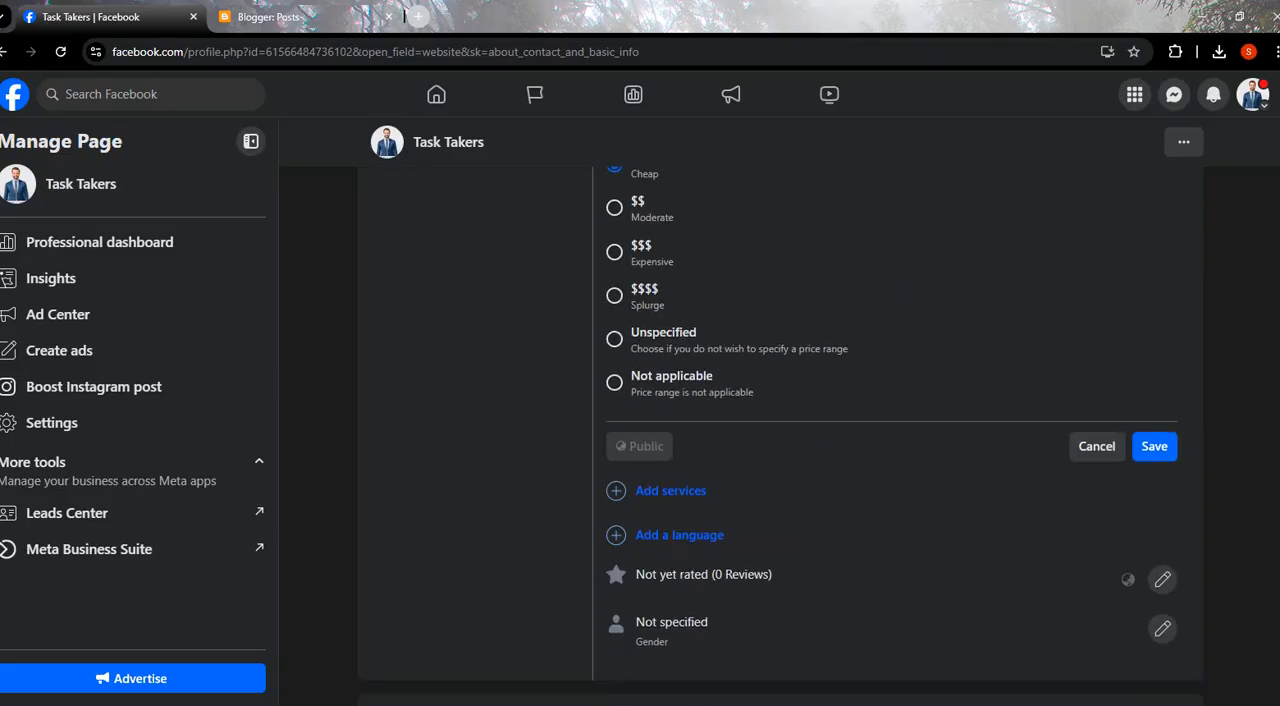
pyautogui.scroll(2, 780, 436)
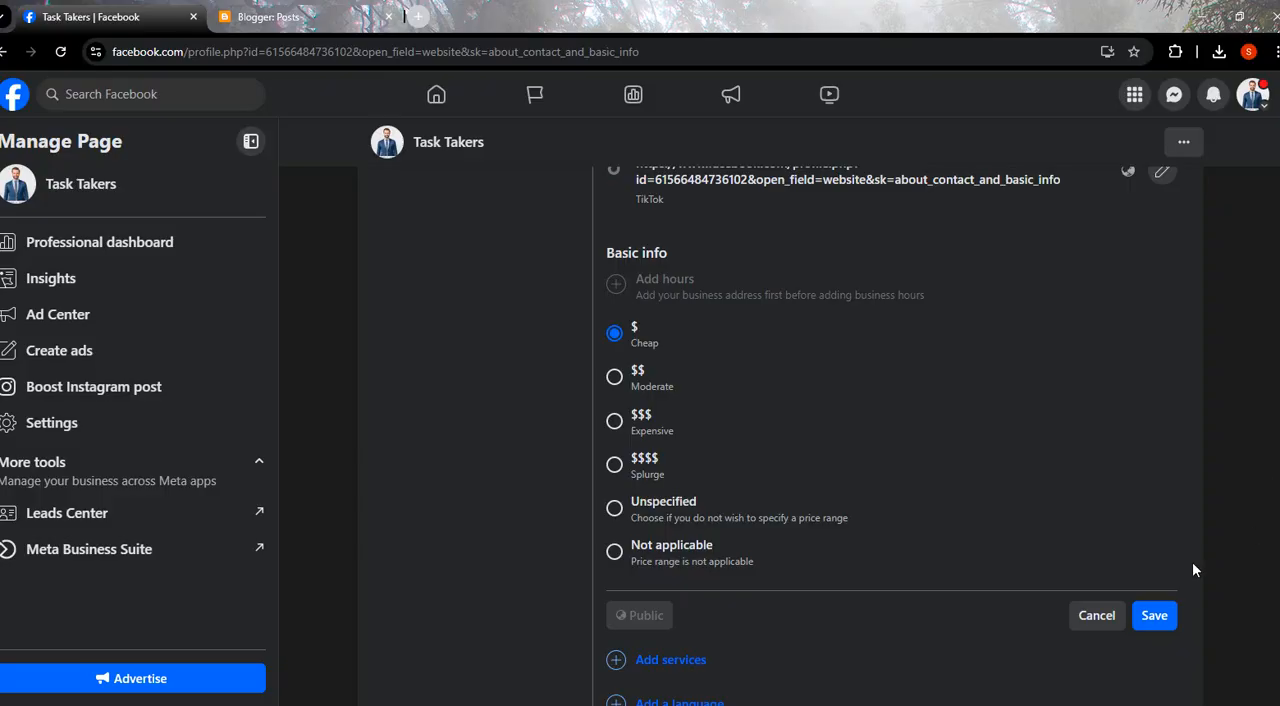
pyautogui.click(1152, 614)
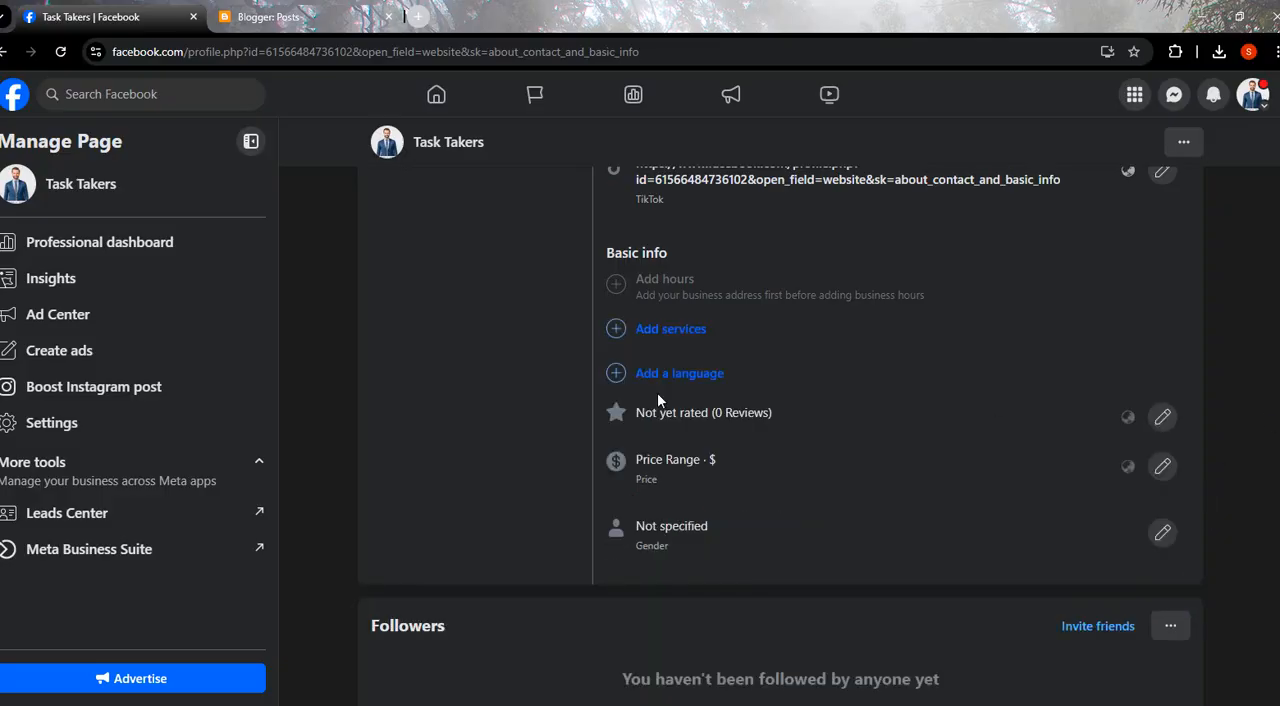
# - Add English and Persian and Urdu as the Page's languages in the basic info and save them
pyautogui.click(620, 378)
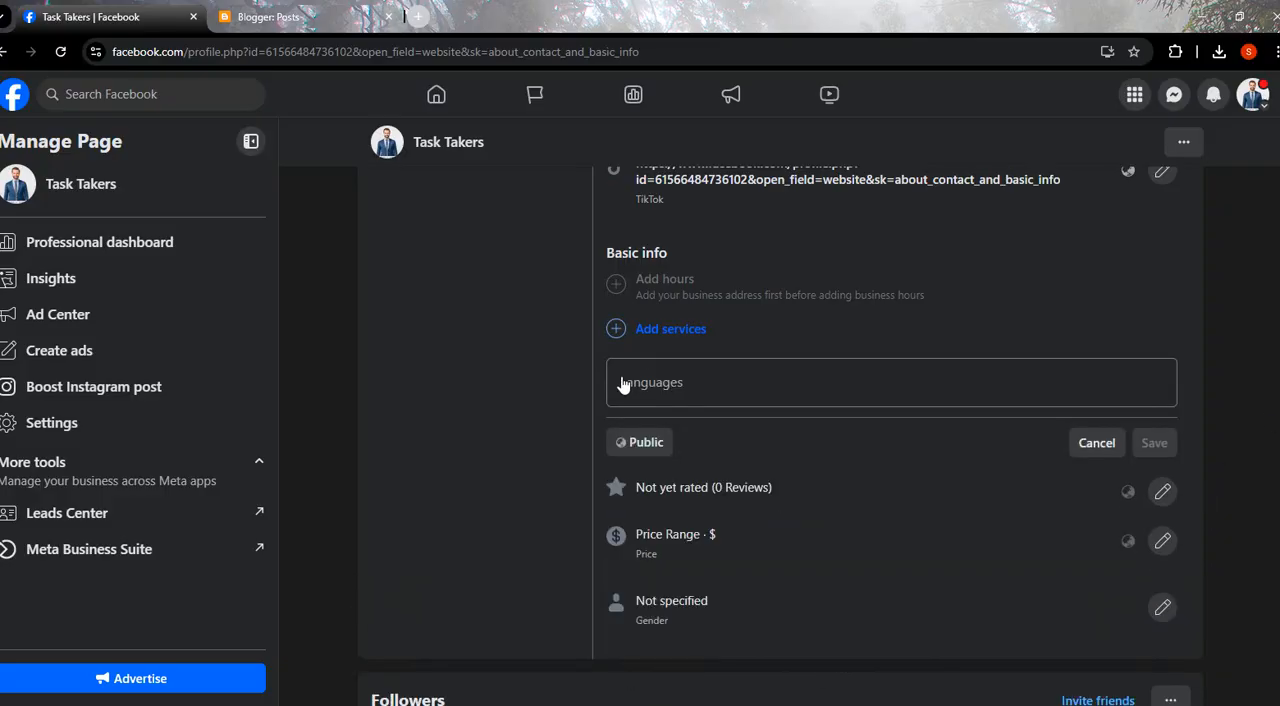
pyautogui.click(637, 378)
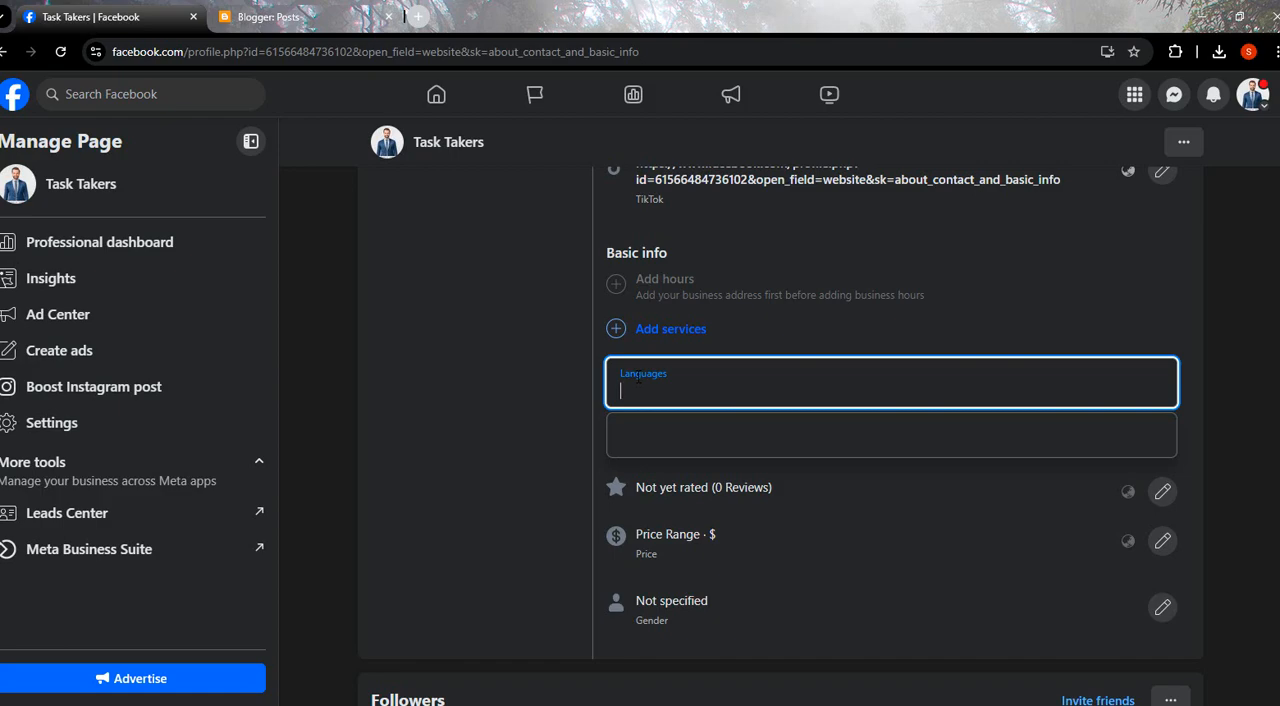
pyautogui.write('en')
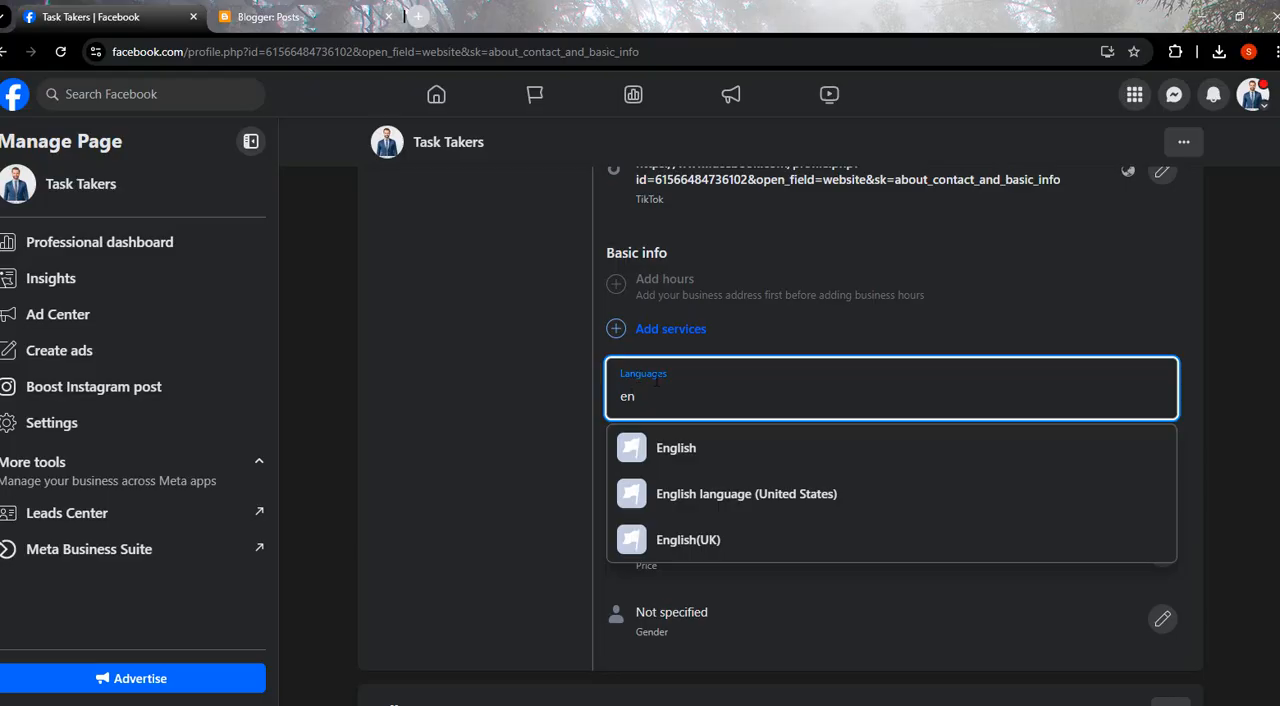
pyautogui.click(700, 461)
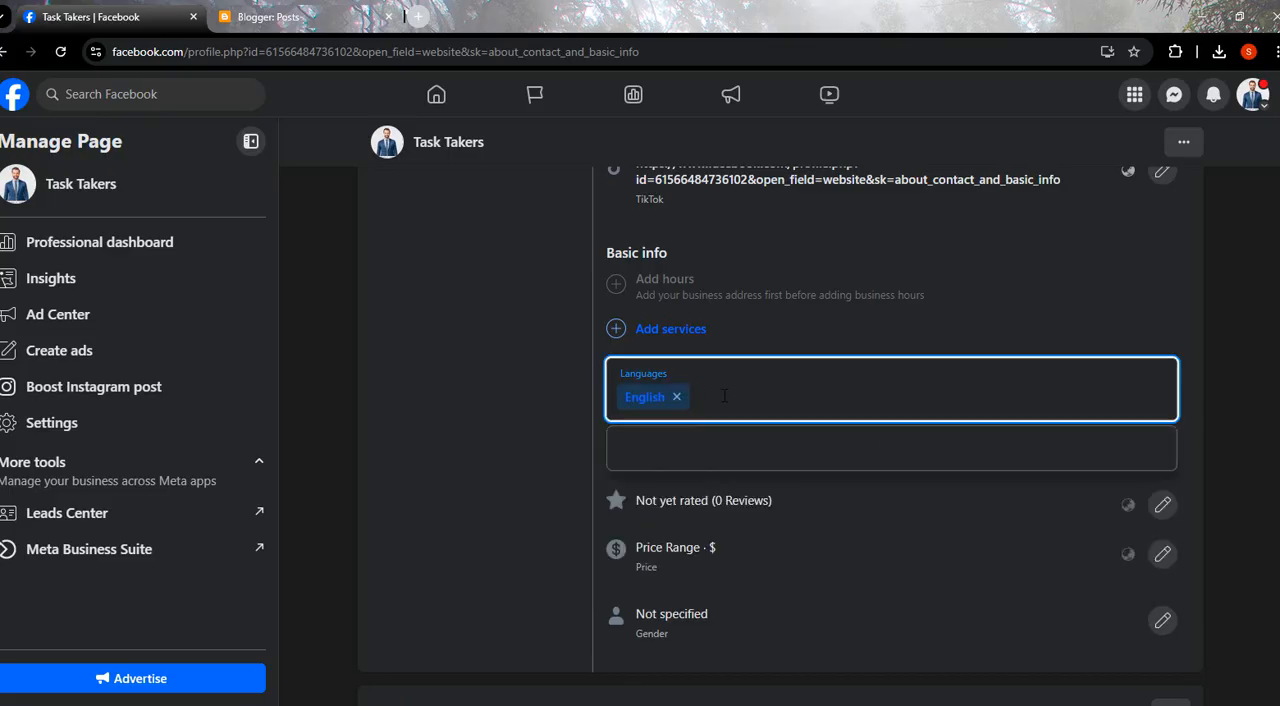
pyautogui.write('pers')
pyautogui.click(710, 463)
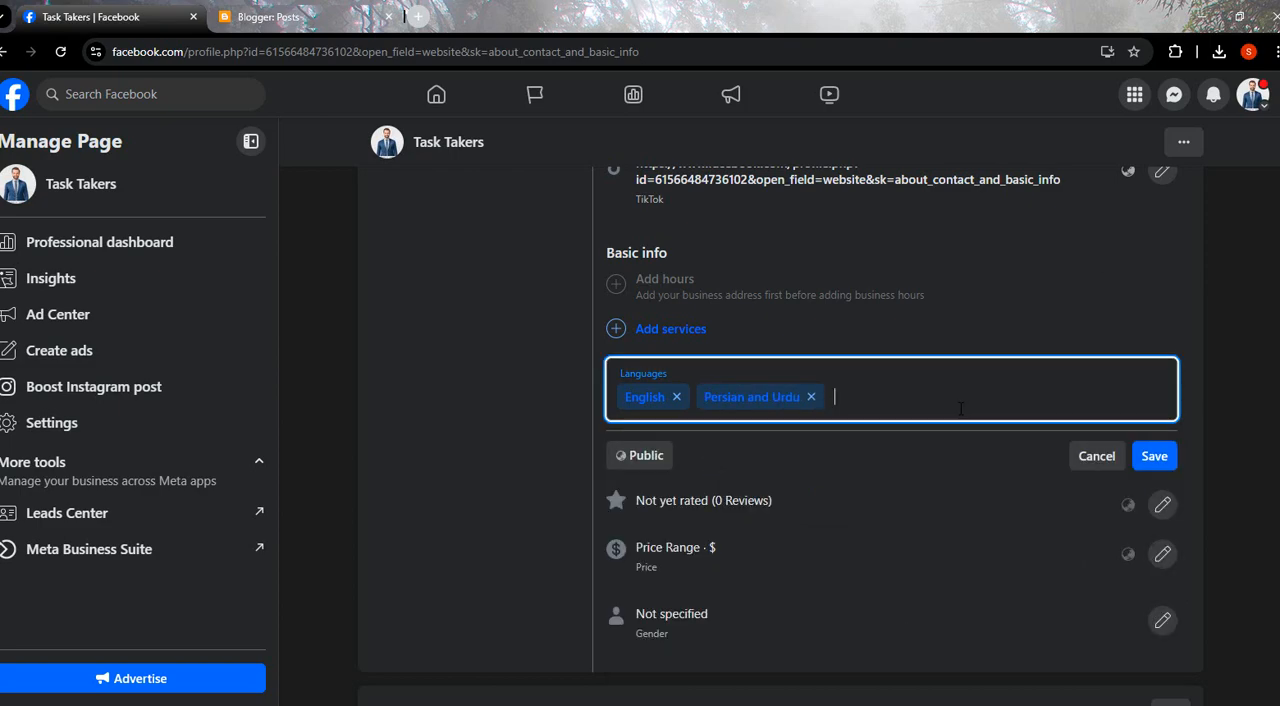
pyautogui.click(1155, 459)
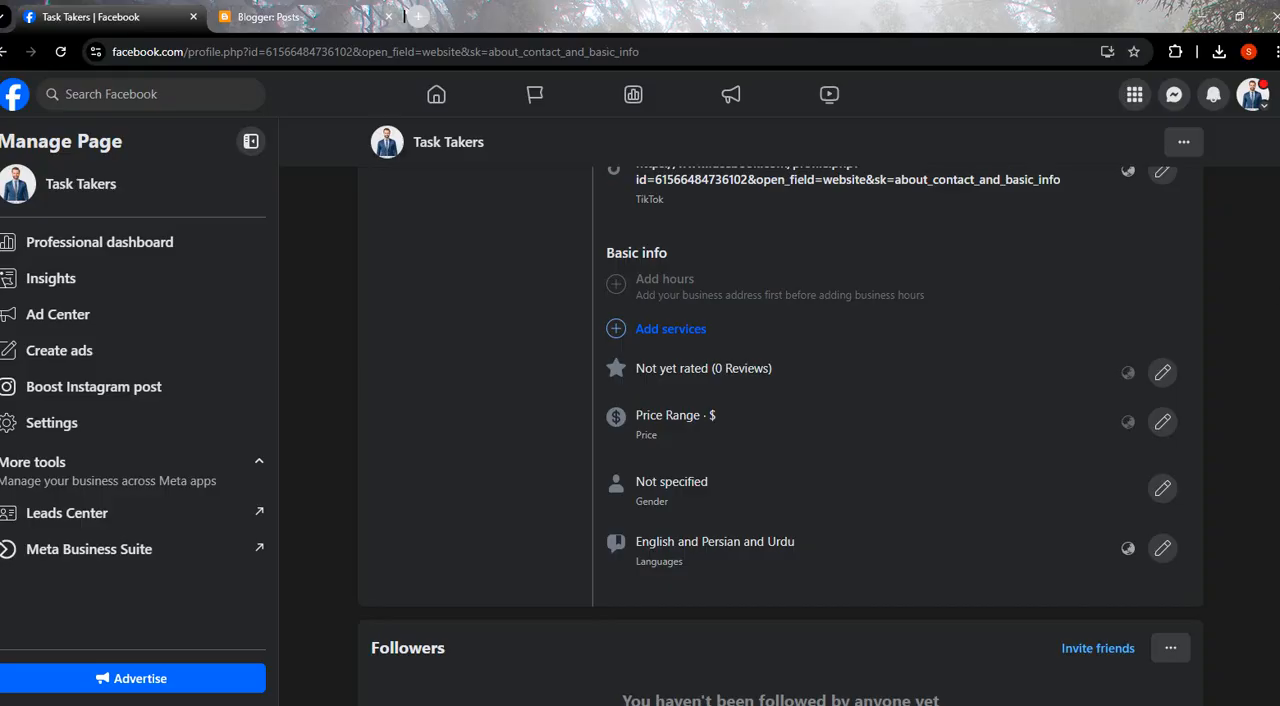
# - Add Online booking as the Page's service in the basic info and save it
pyautogui.scroll(-1, 1089, 346)
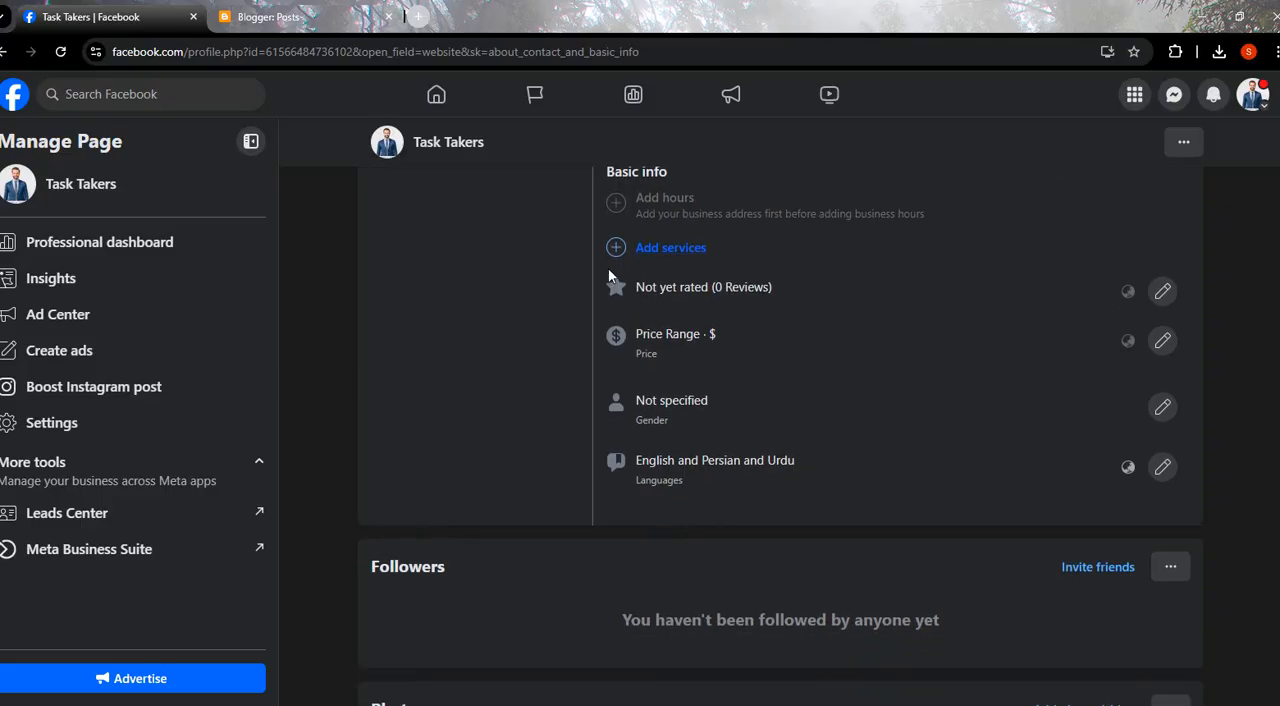
pyautogui.click(650, 256)
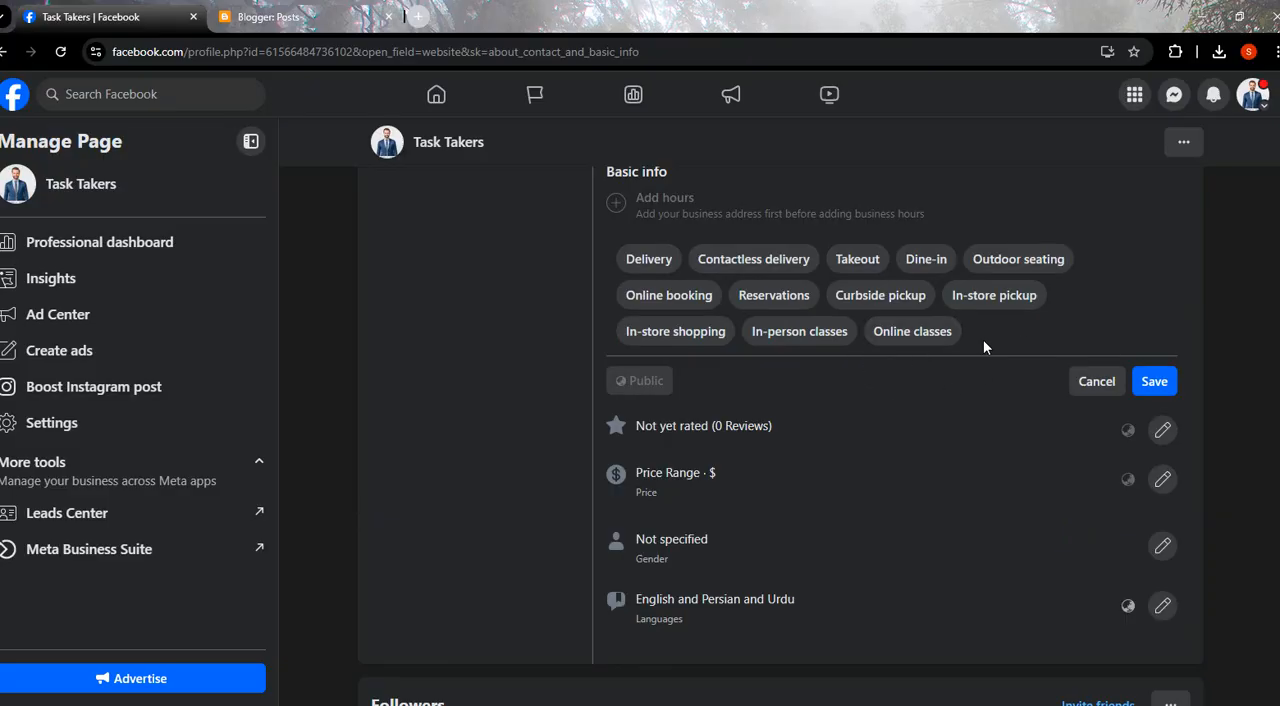
pyautogui.click(650, 297)
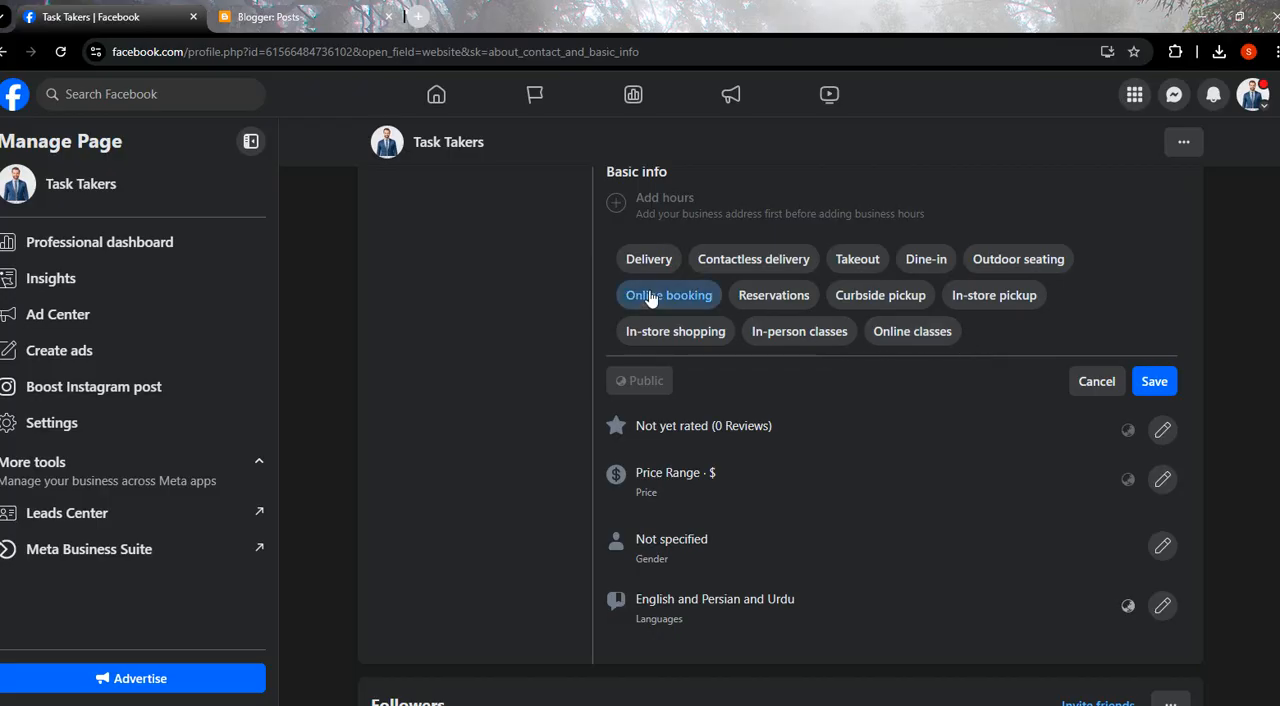
pyautogui.click(1158, 392)
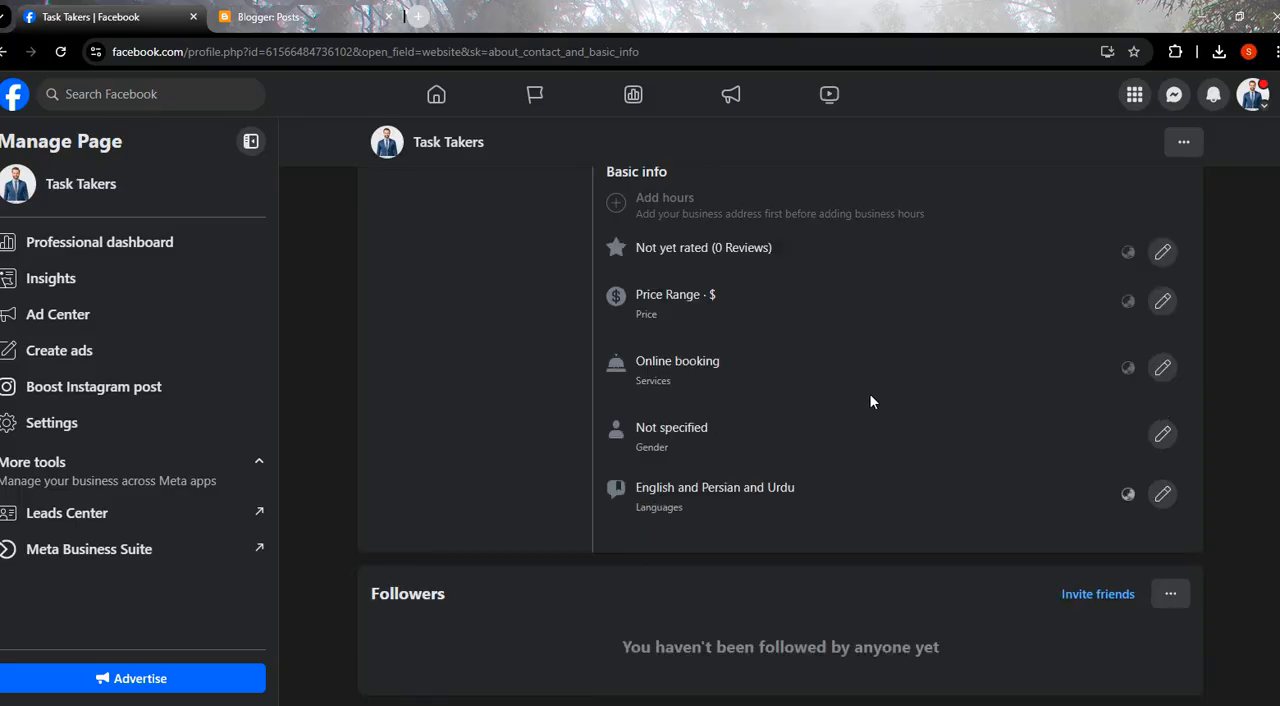
# - Set the gender in the Page's basic info to Male and save it
pyautogui.click(1161, 434)
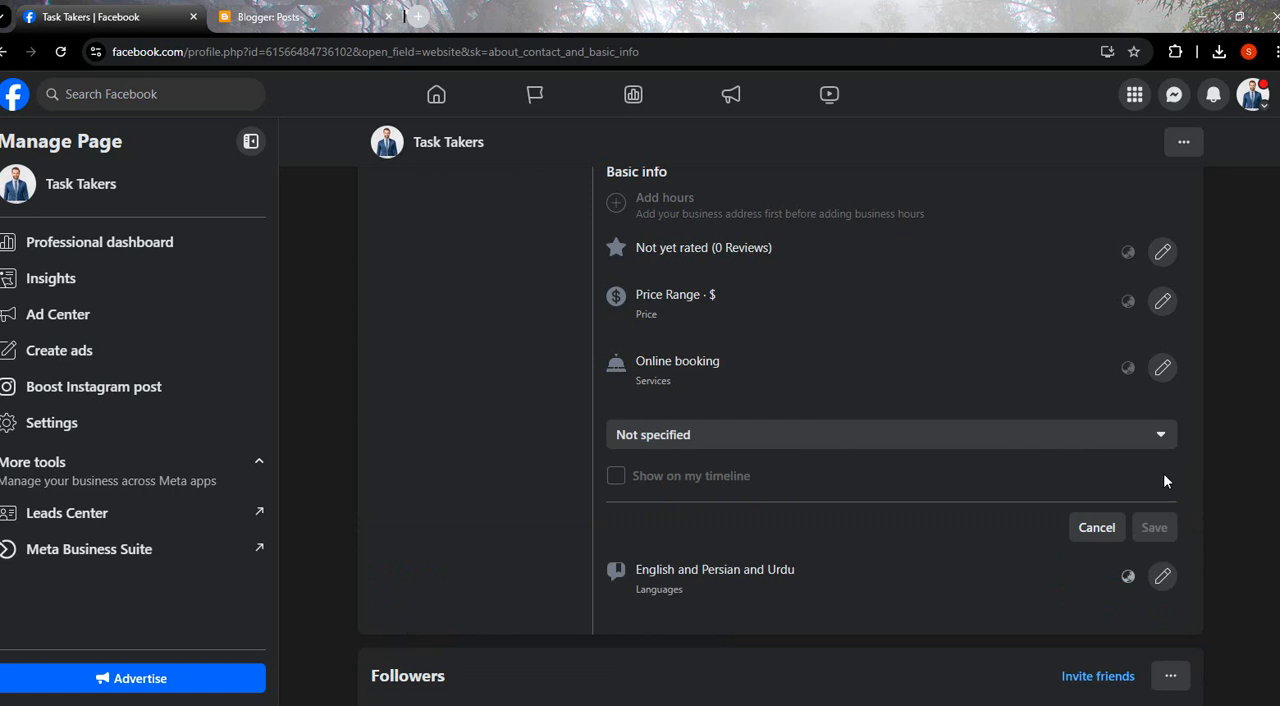
pyautogui.click(1133, 432)
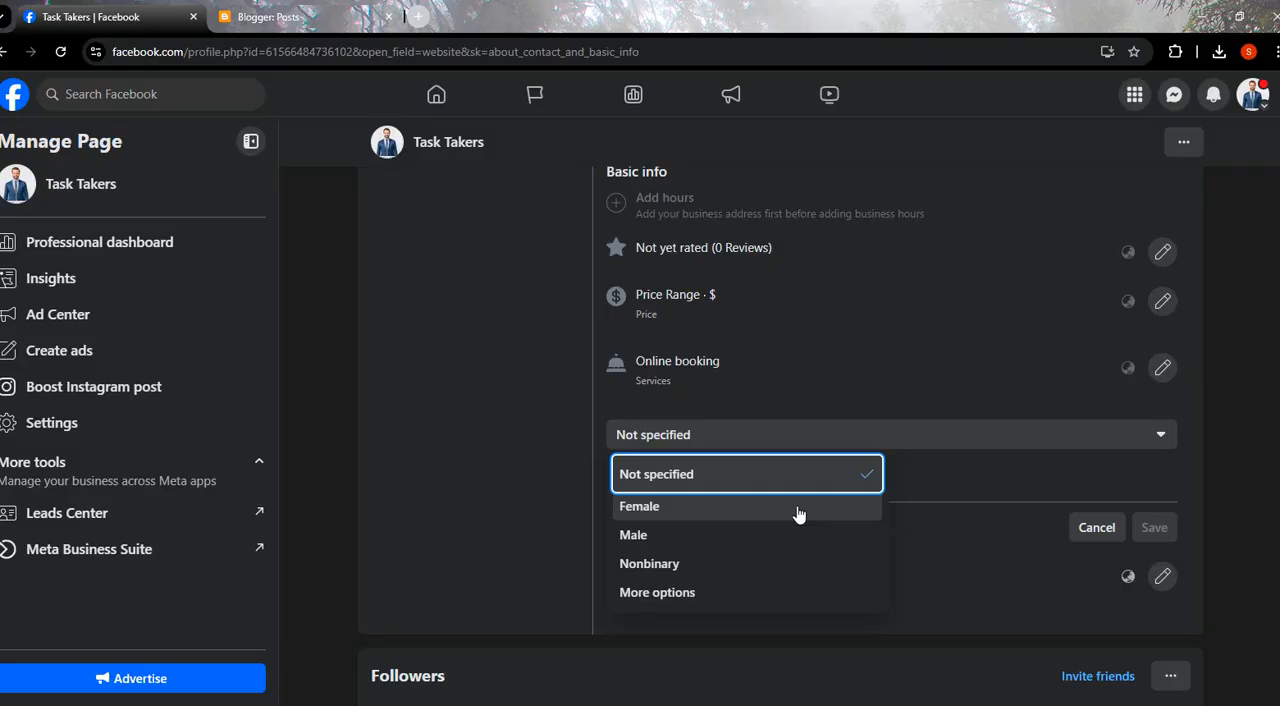
pyautogui.click(934, 471)
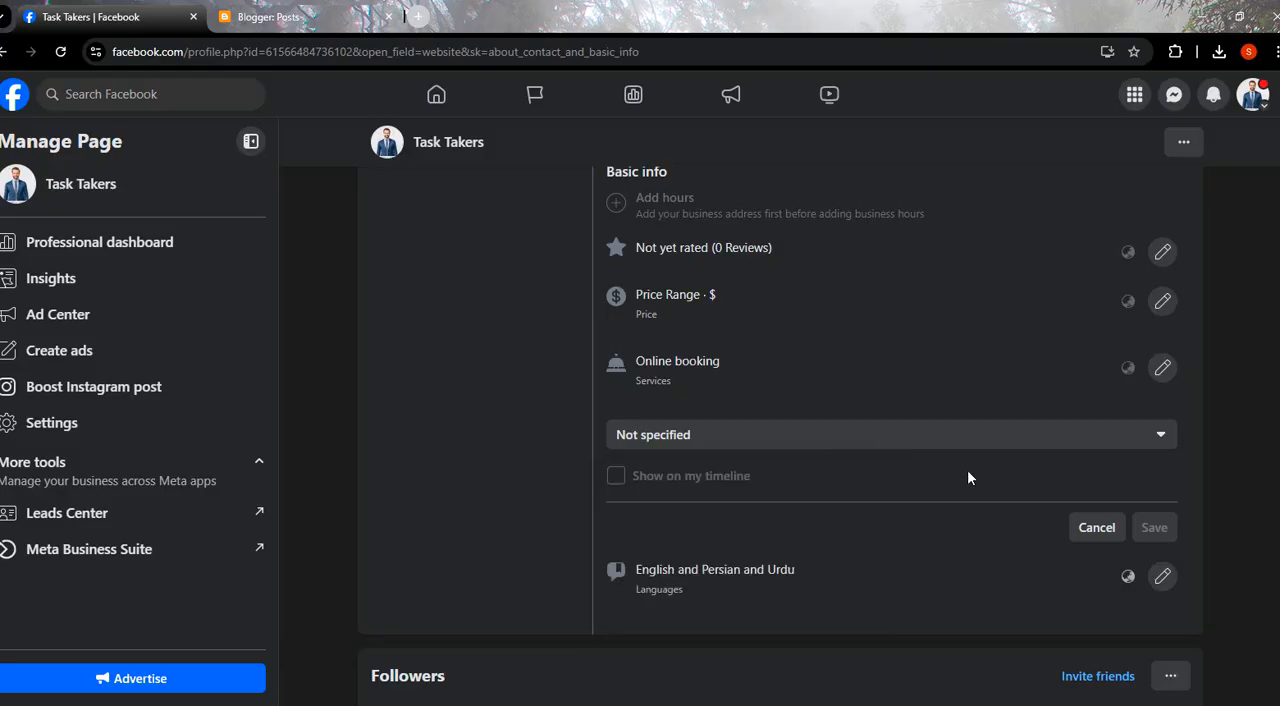
pyautogui.click(1152, 437)
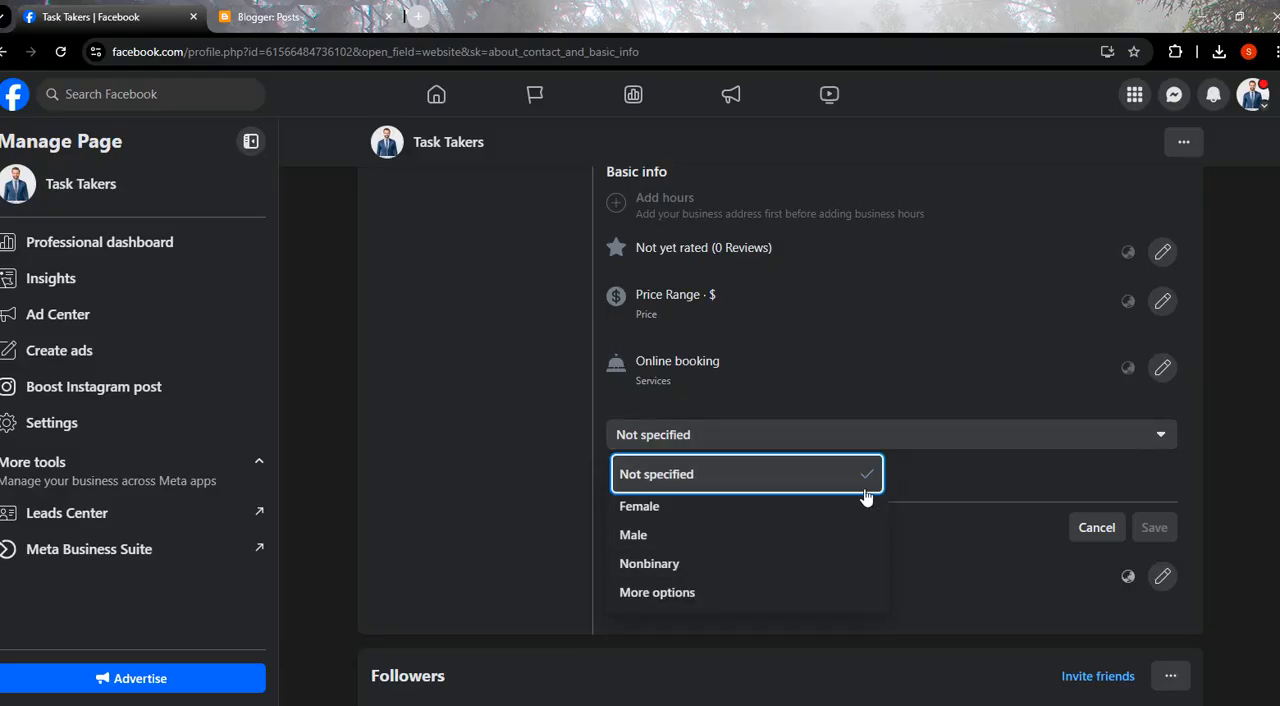
pyautogui.click(785, 535)
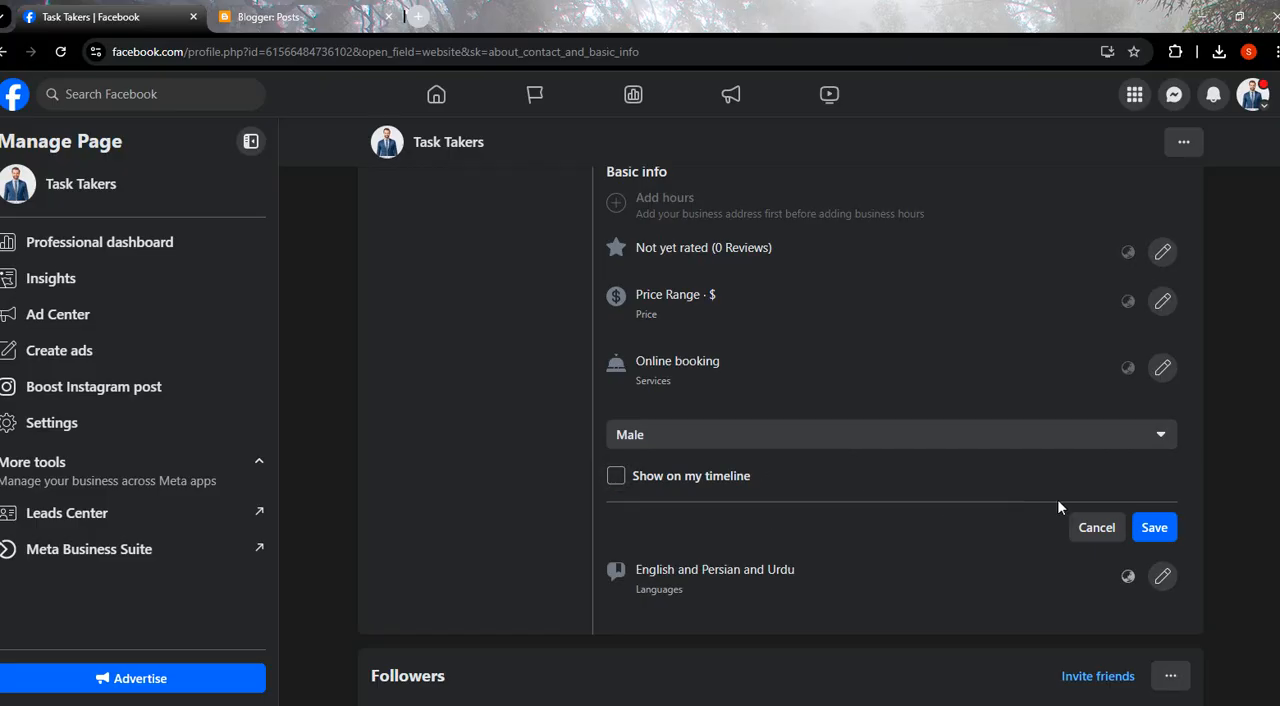
pyautogui.click(1156, 529)
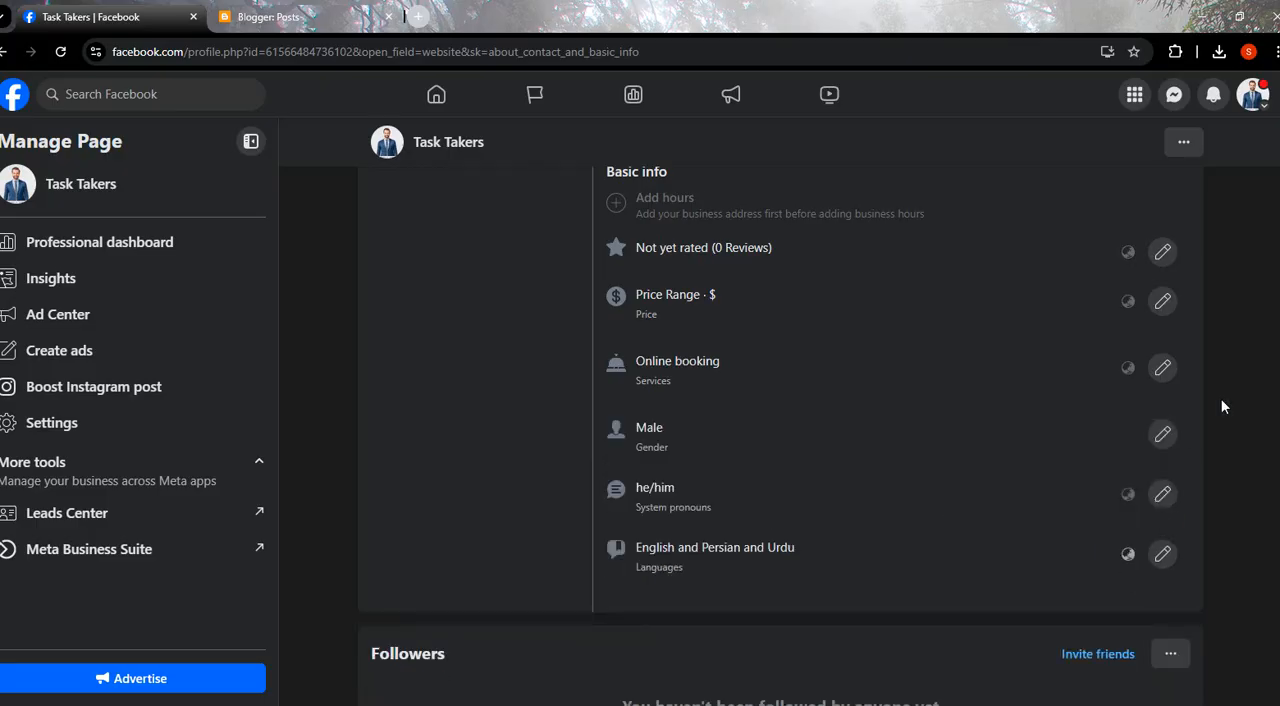
# - Review the Page's contact and basic info and look at its privacy and legal info section
pyautogui.scroll(-3, 780, 436)
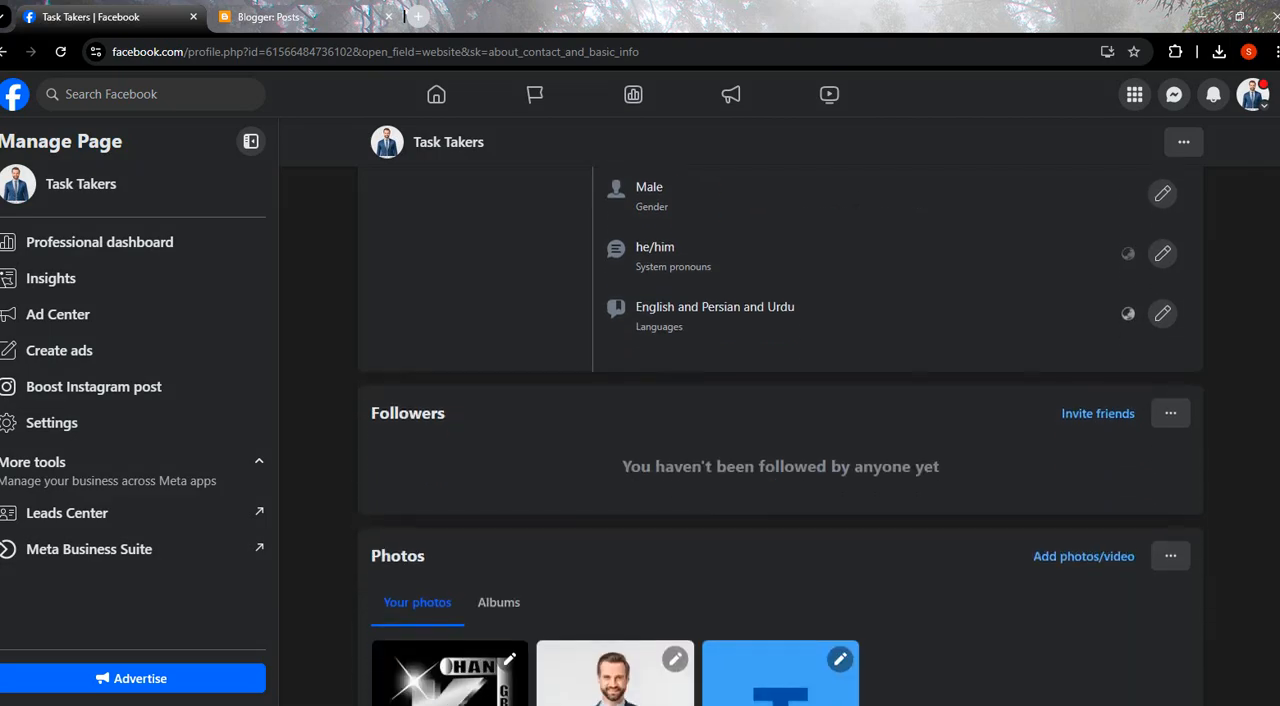
pyautogui.scroll(3, 780, 436)
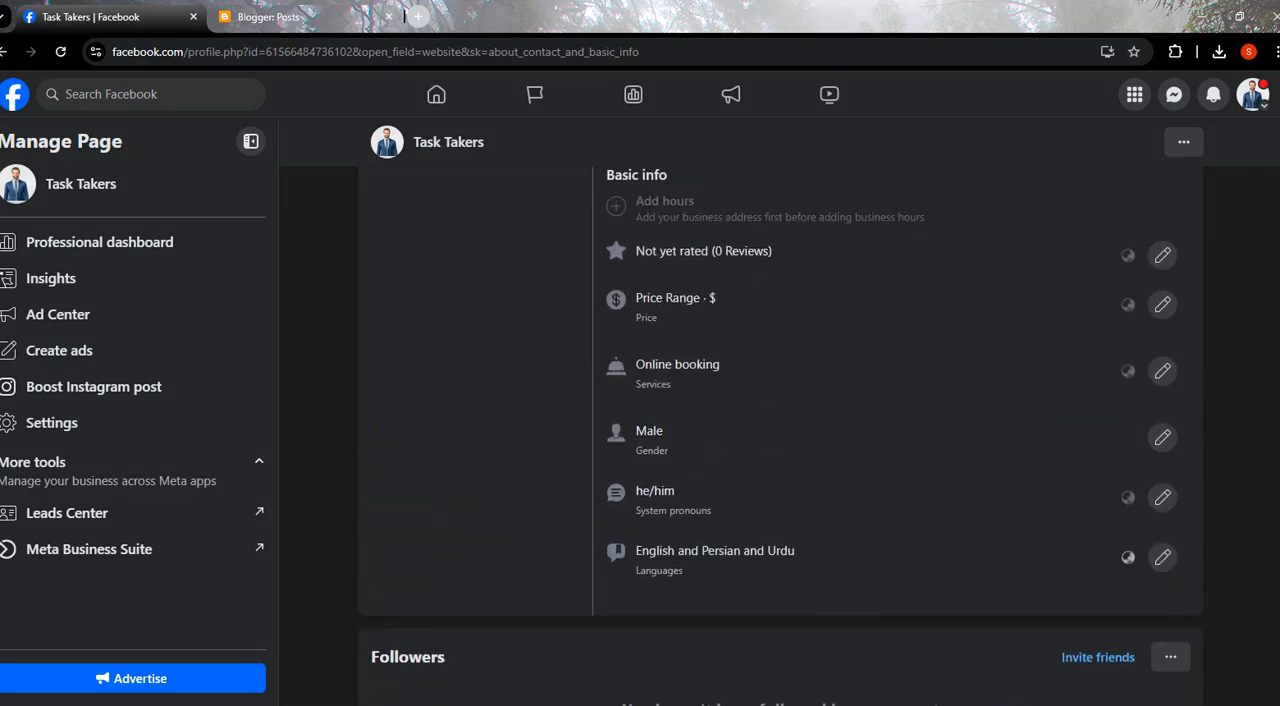
pyautogui.scroll(-4, 780, 436)
pyautogui.scroll(8, 780, 436)
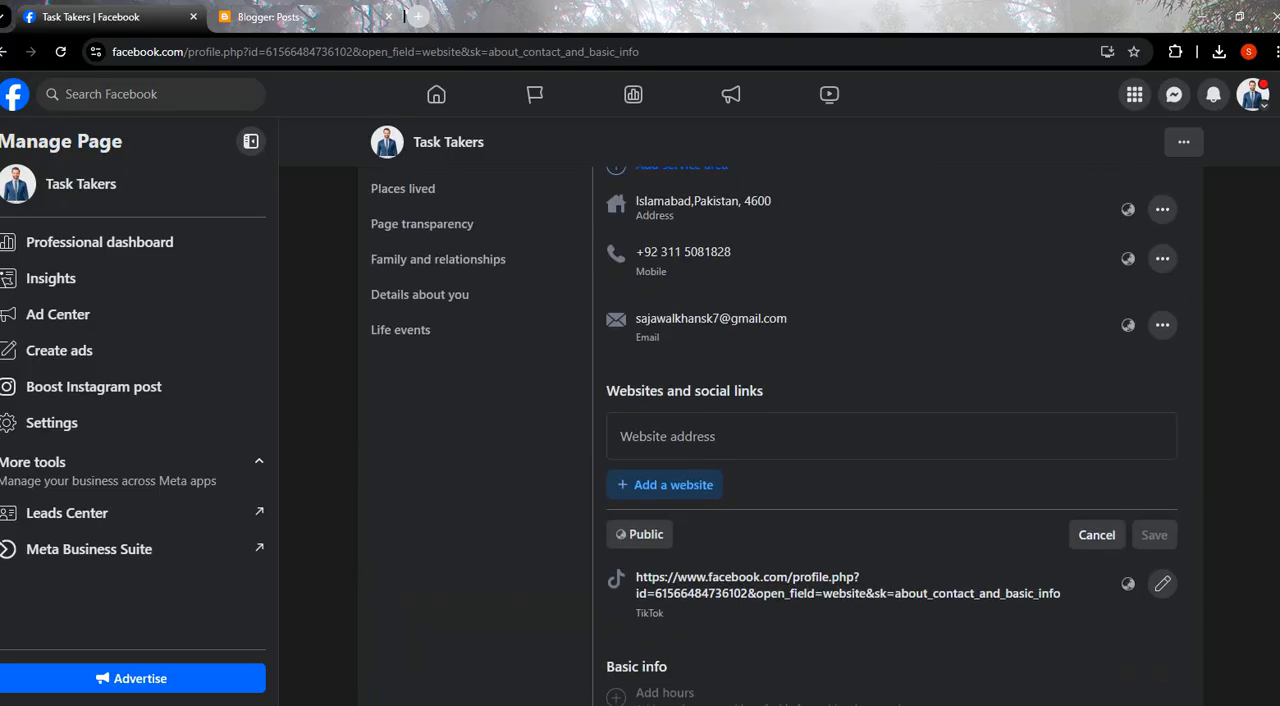
pyautogui.scroll(3, 527, 236)
pyautogui.scroll(-3, 527, 236)
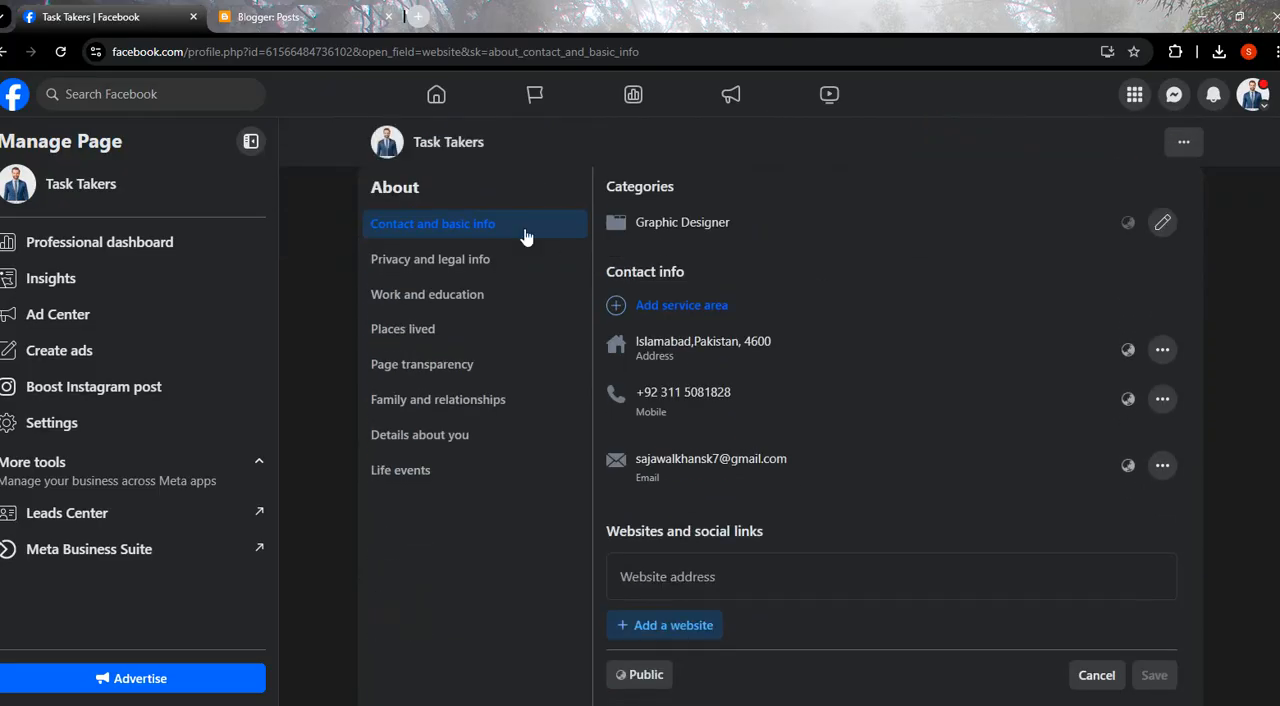
pyautogui.click(477, 273)
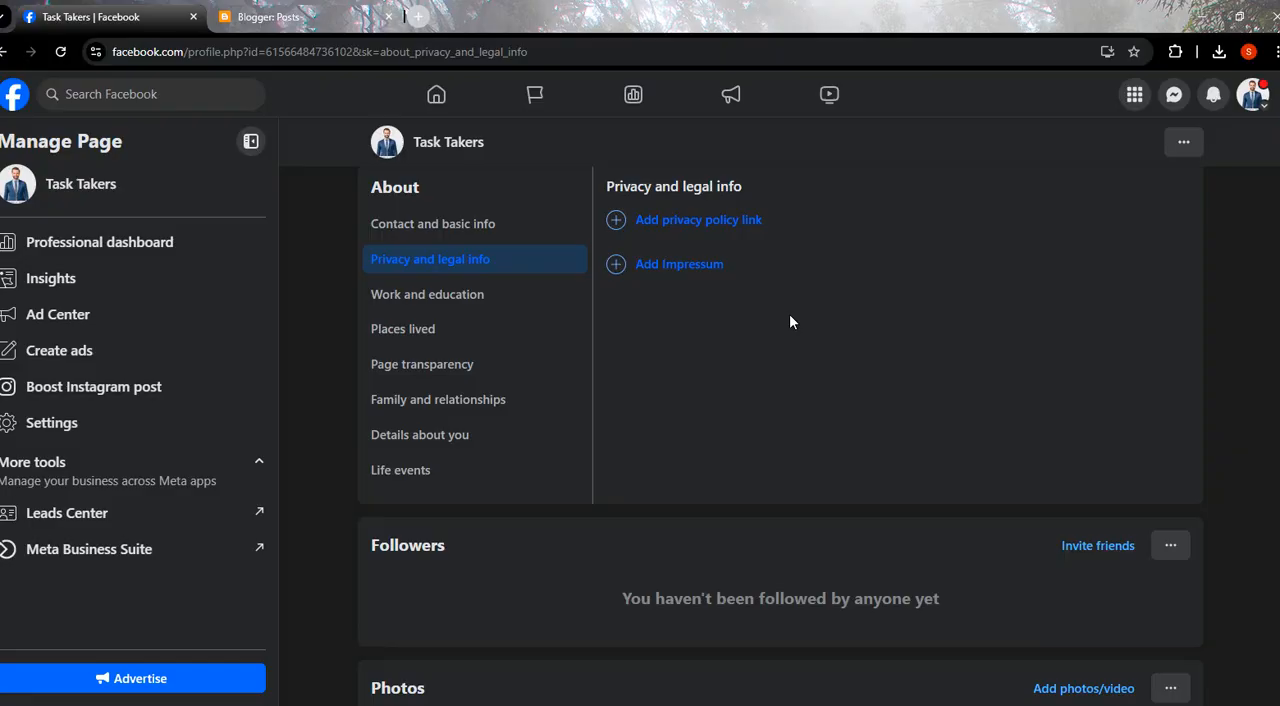
# - Start a new workplace entry in the Page's work and education info with "task takers" as the company
pyautogui.click(521, 308)
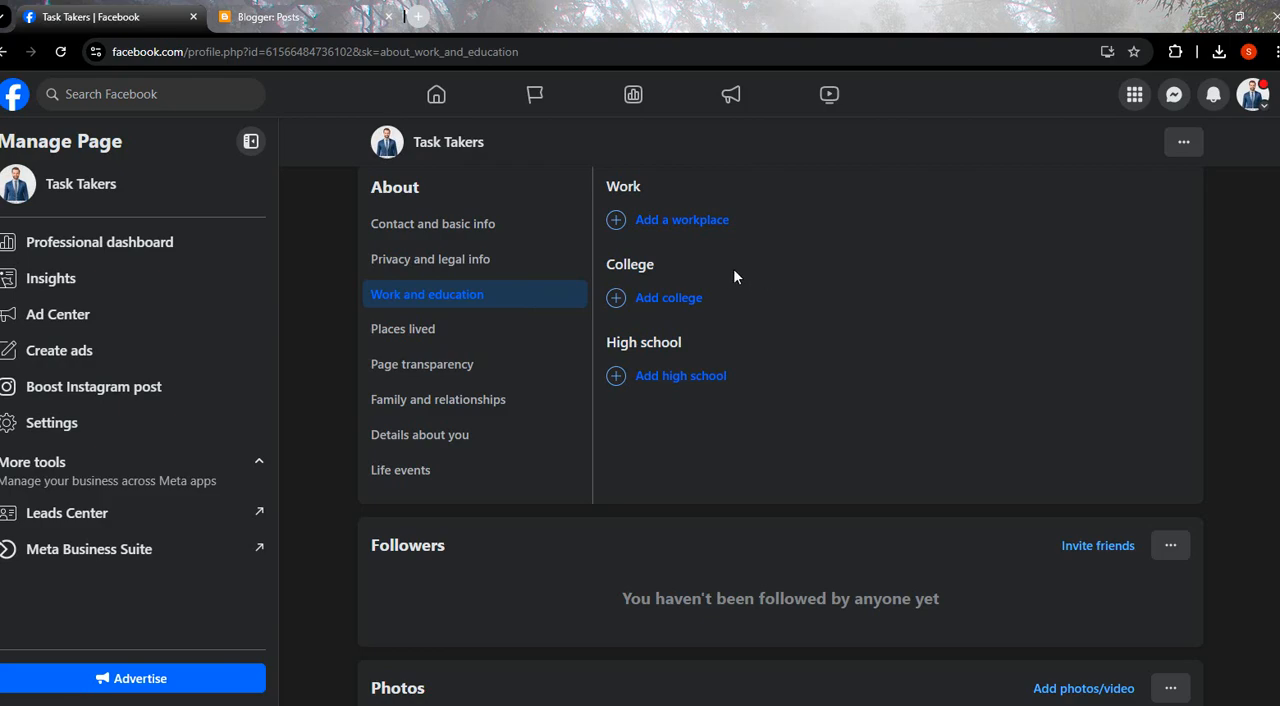
pyautogui.click(638, 222)
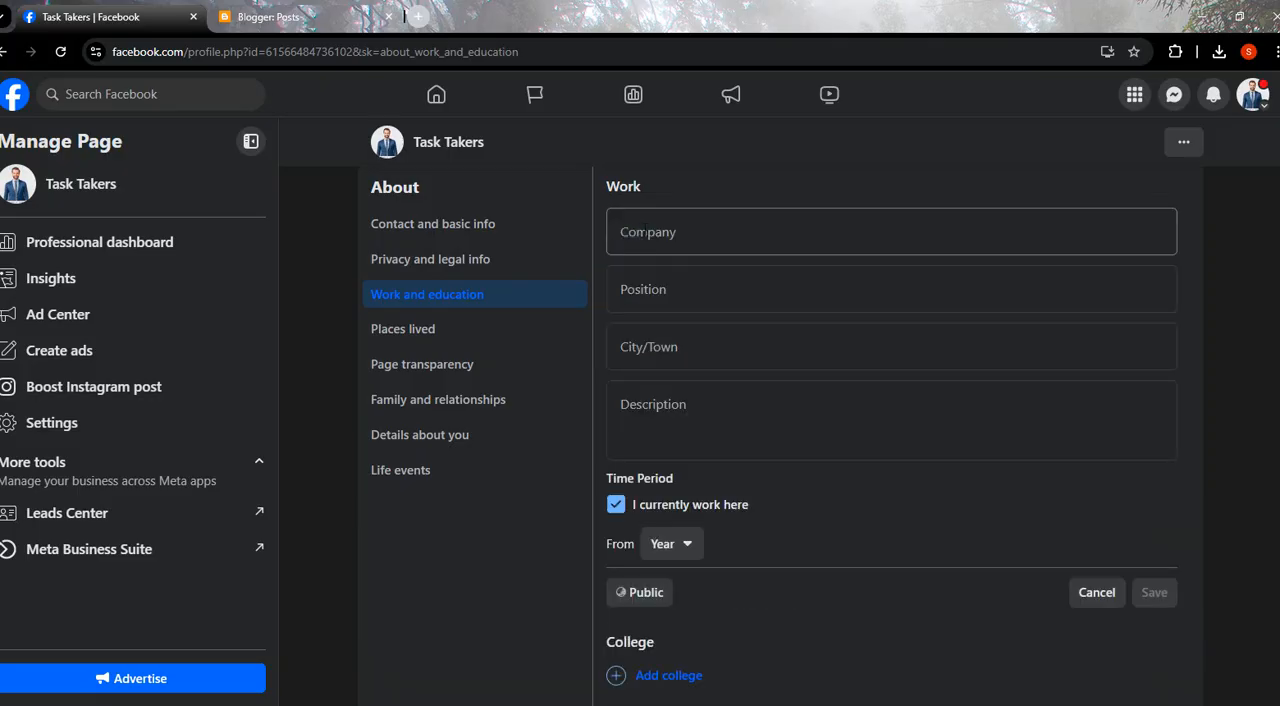
pyautogui.click(692, 231)
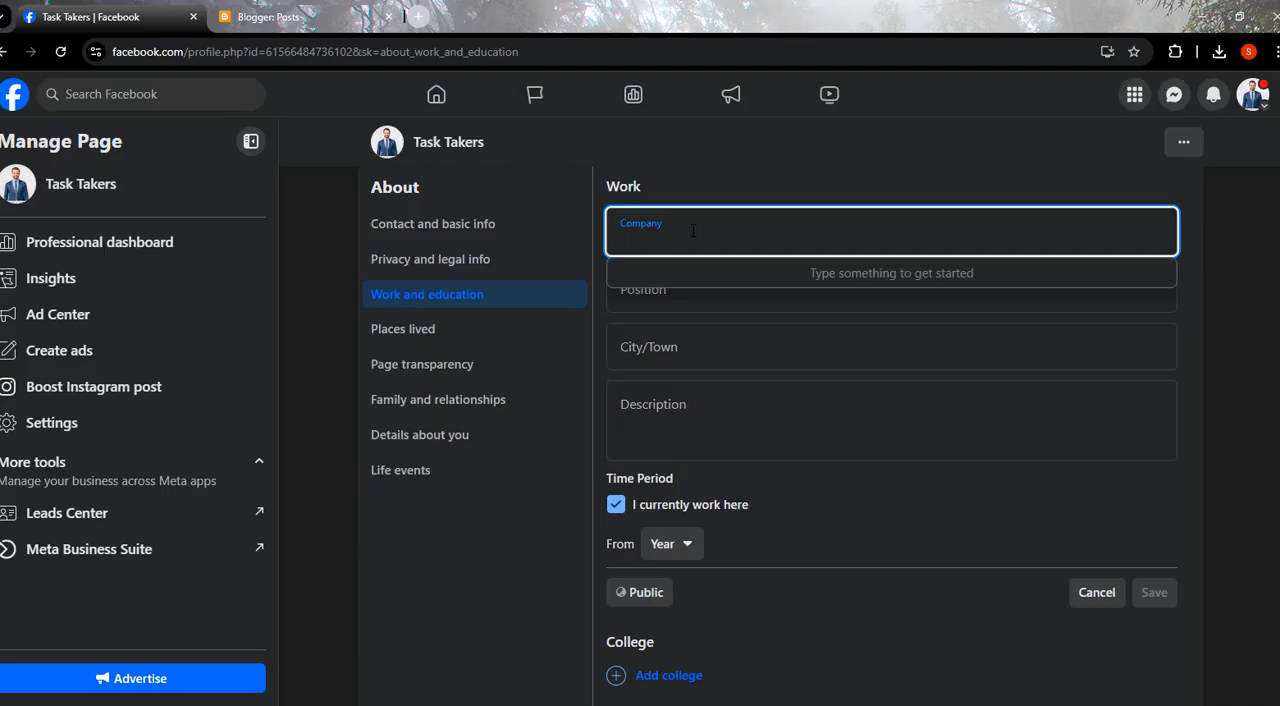
pyautogui.write('ta')
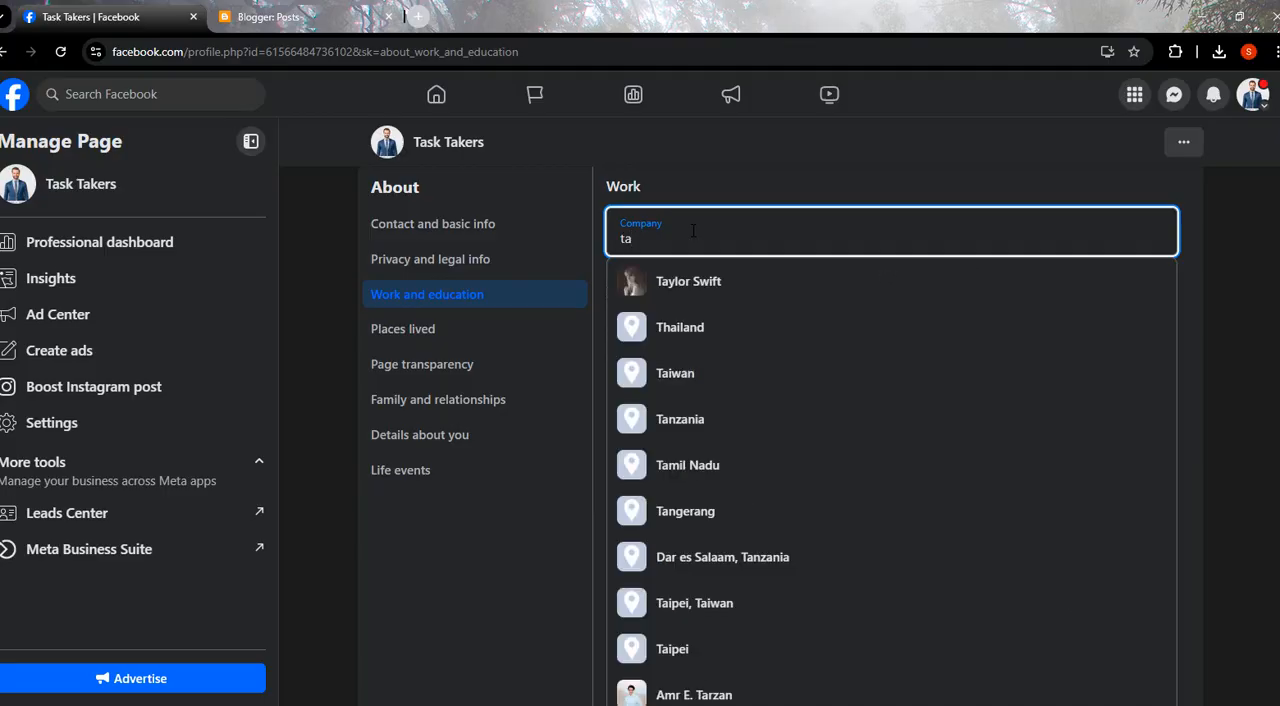
pyautogui.write('k')
pyautogui.press('BackSpace')
pyautogui.write('sk tak')
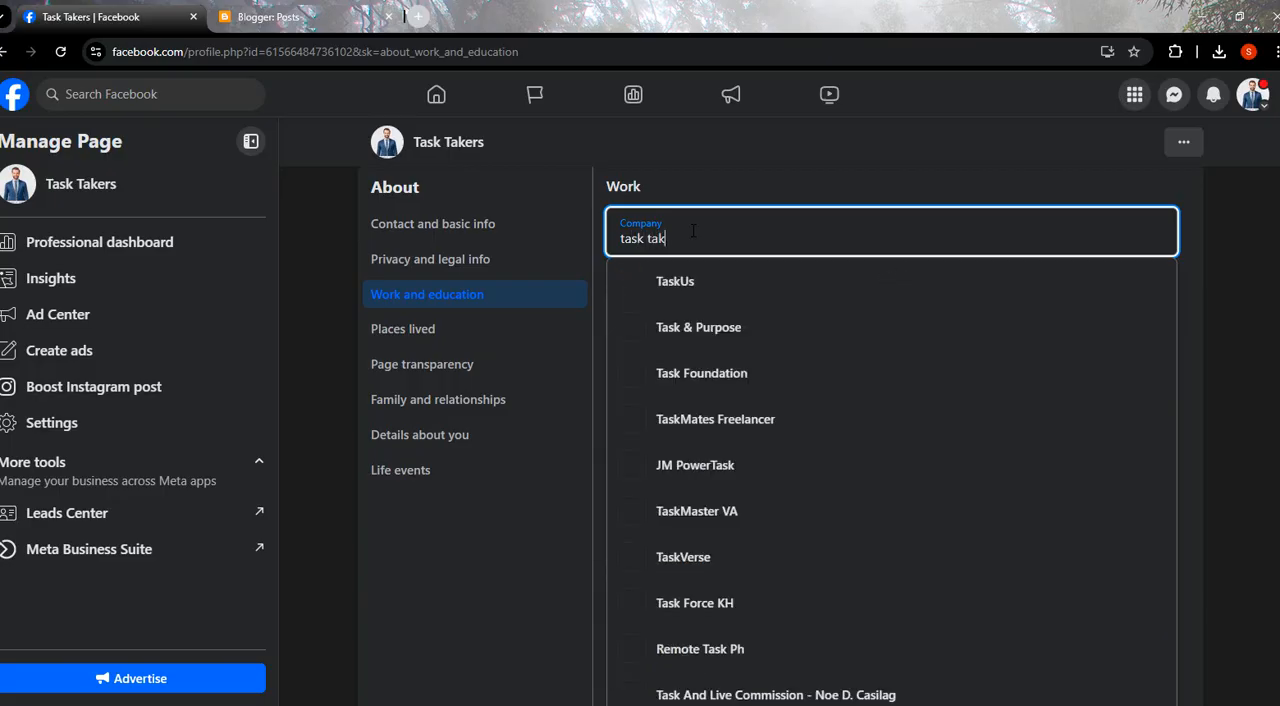
pyautogui.write('ers')
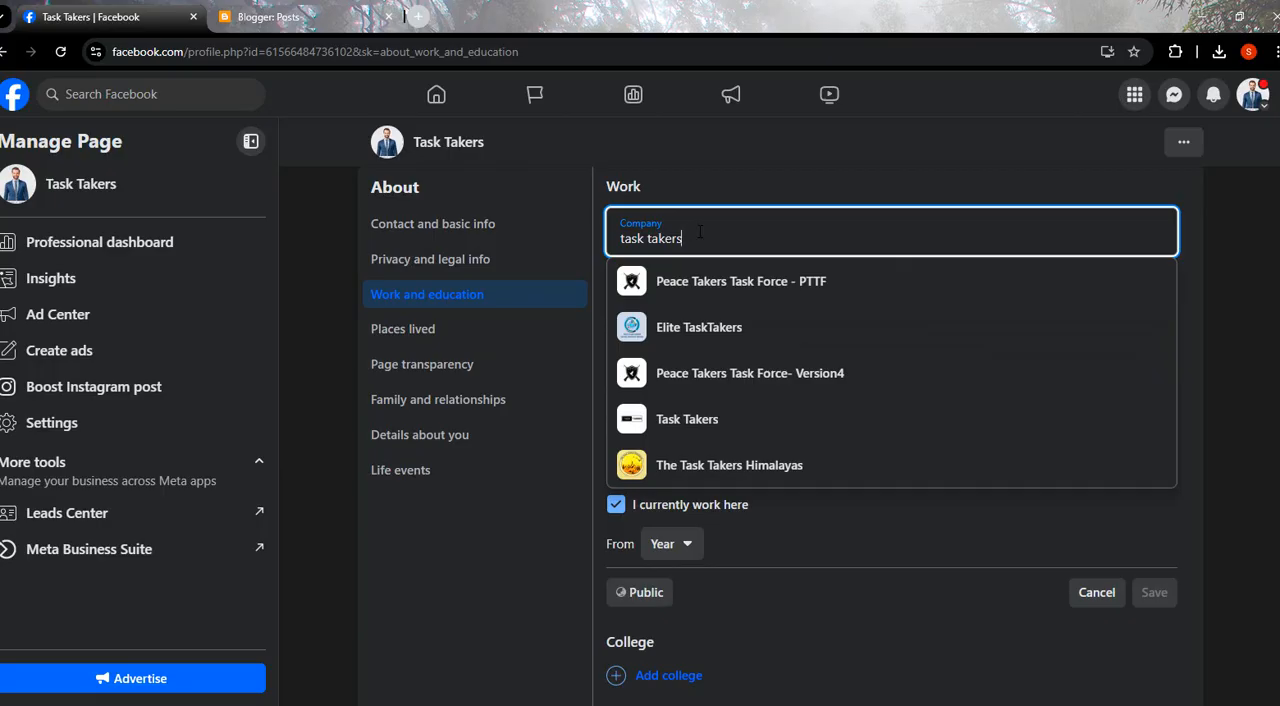
pyautogui.press('Return')
# - Set the workplace's position to CEO and its city to Islamabad, Pakistan
pyautogui.click(700, 290)
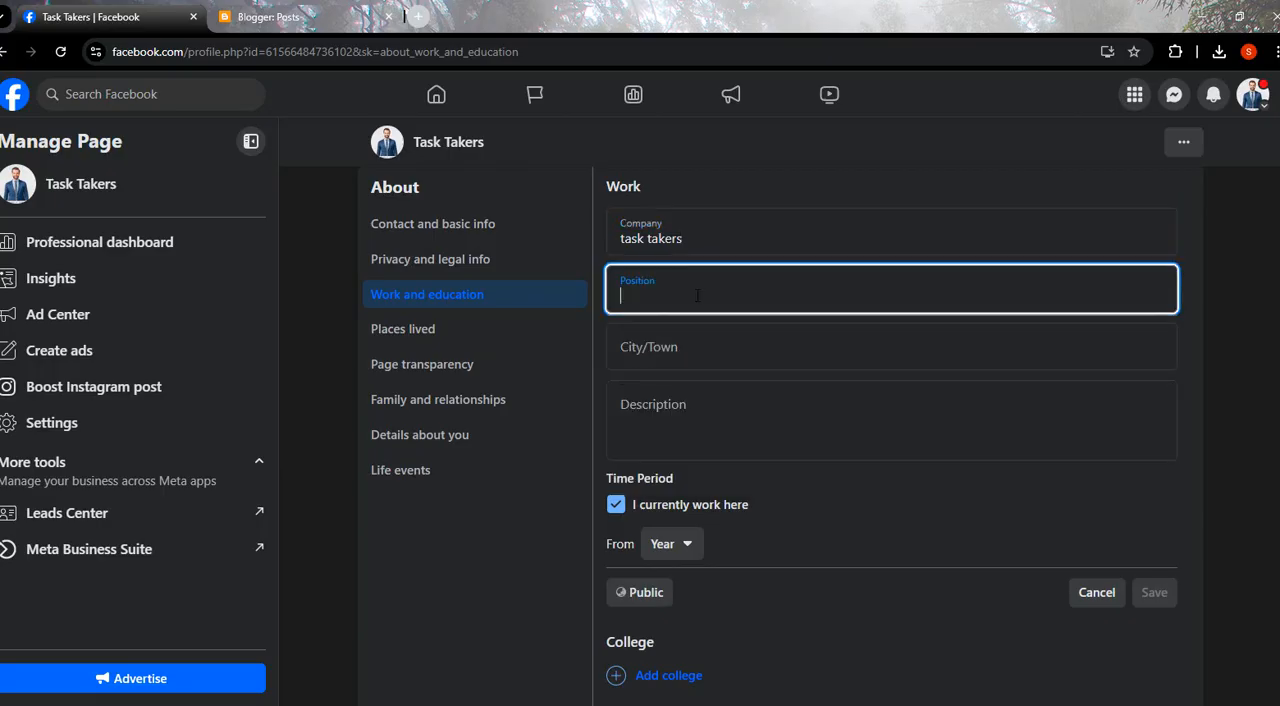
pyautogui.write('ceo')
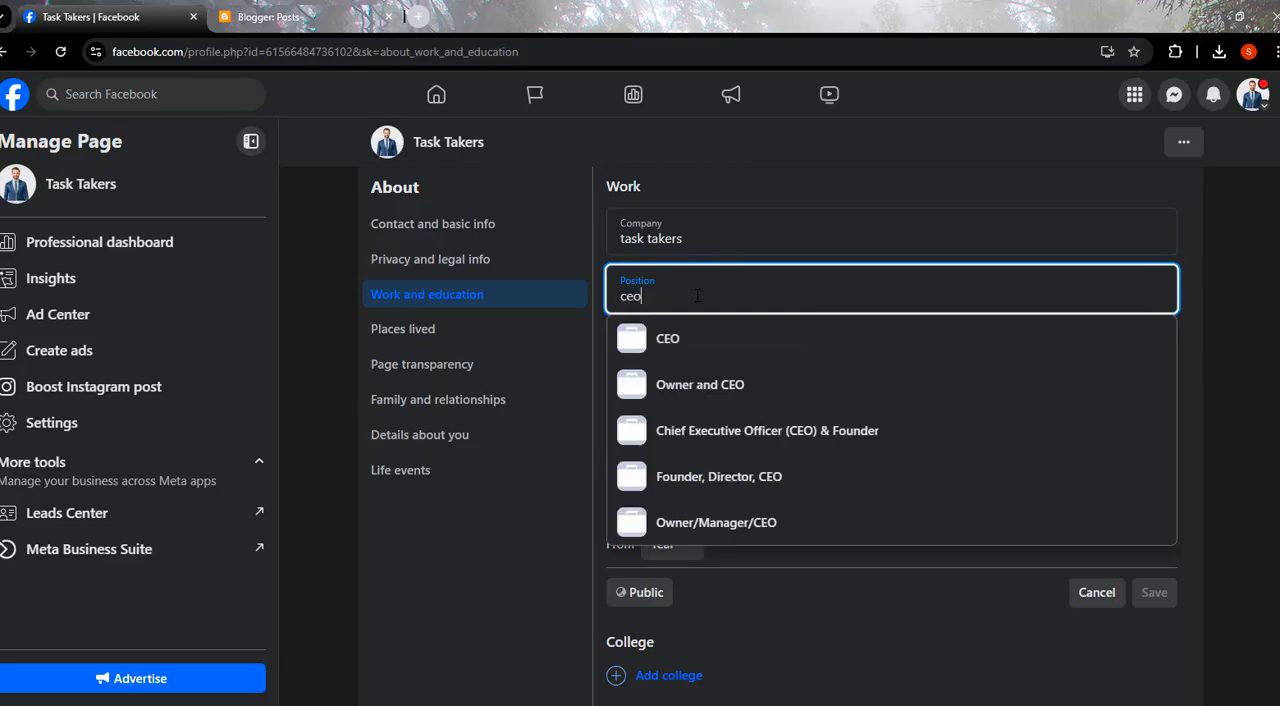
pyautogui.click(778, 346)
pyautogui.click(778, 346)
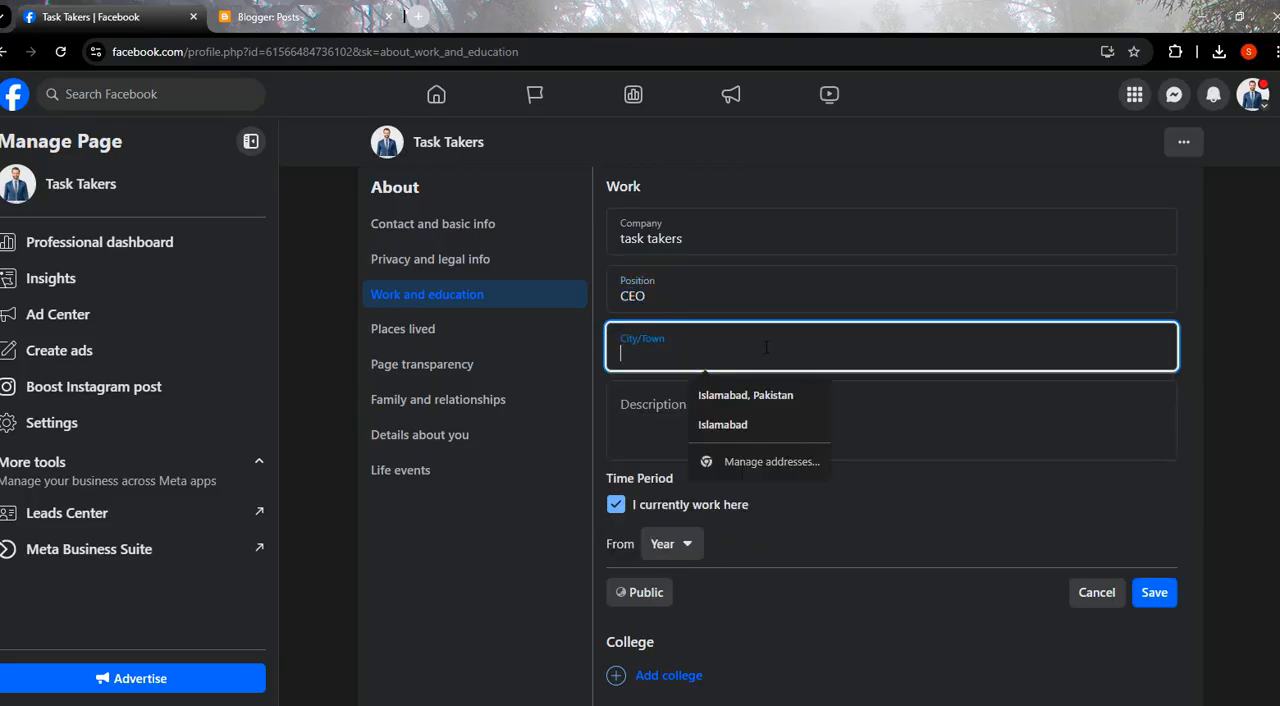
pyautogui.click(776, 392)
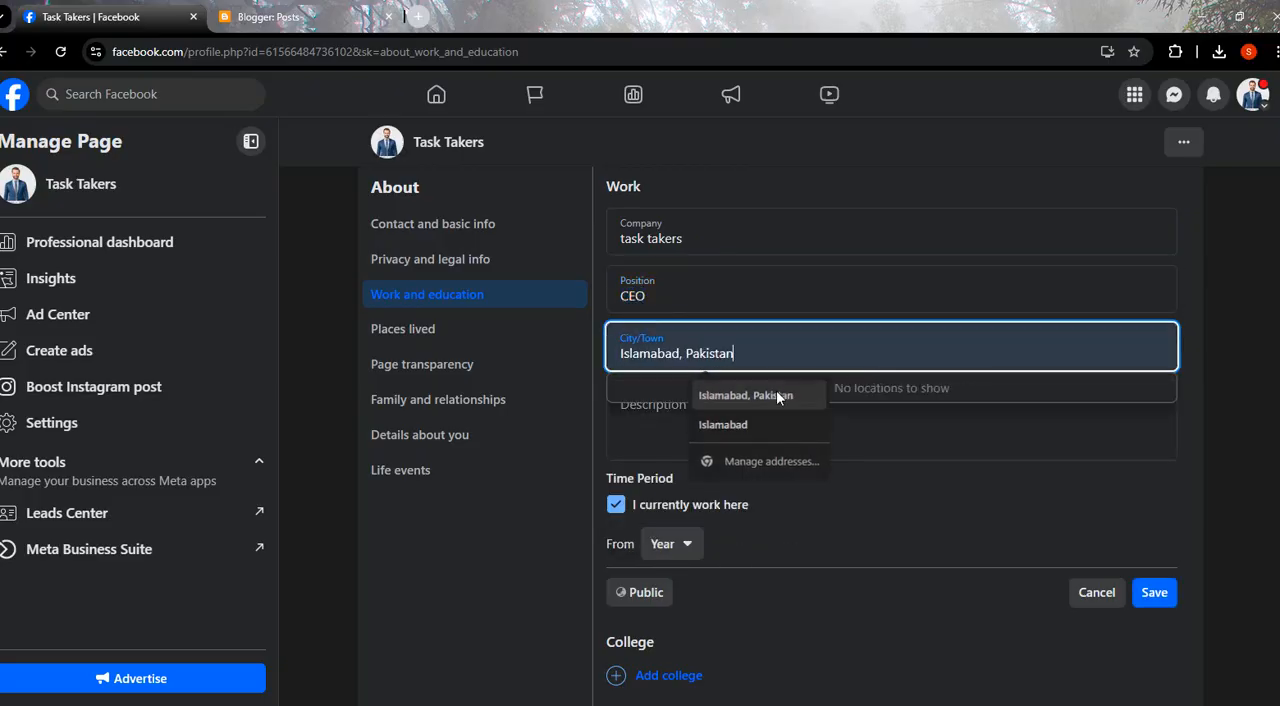
pyautogui.click(1237, 325)
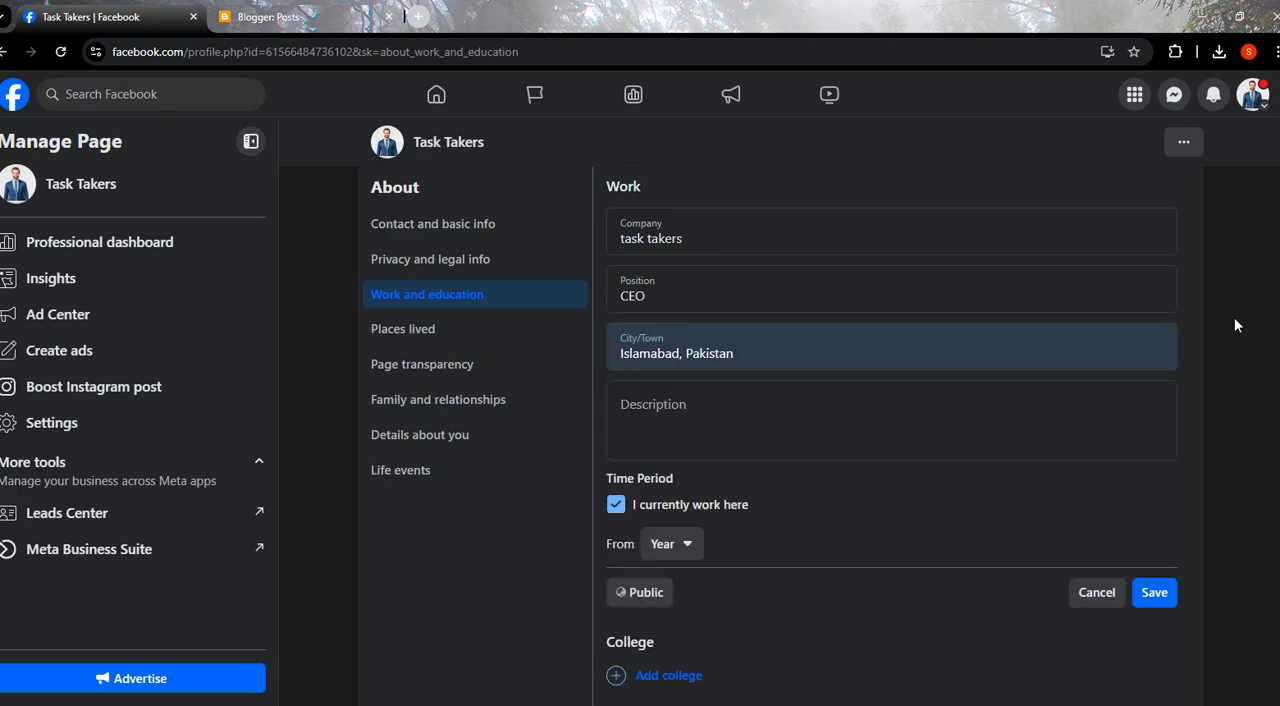
# - Add the description "we have the professional services." to the workplace entry and save it
pyautogui.click(1015, 405)
pyautogui.write('we')
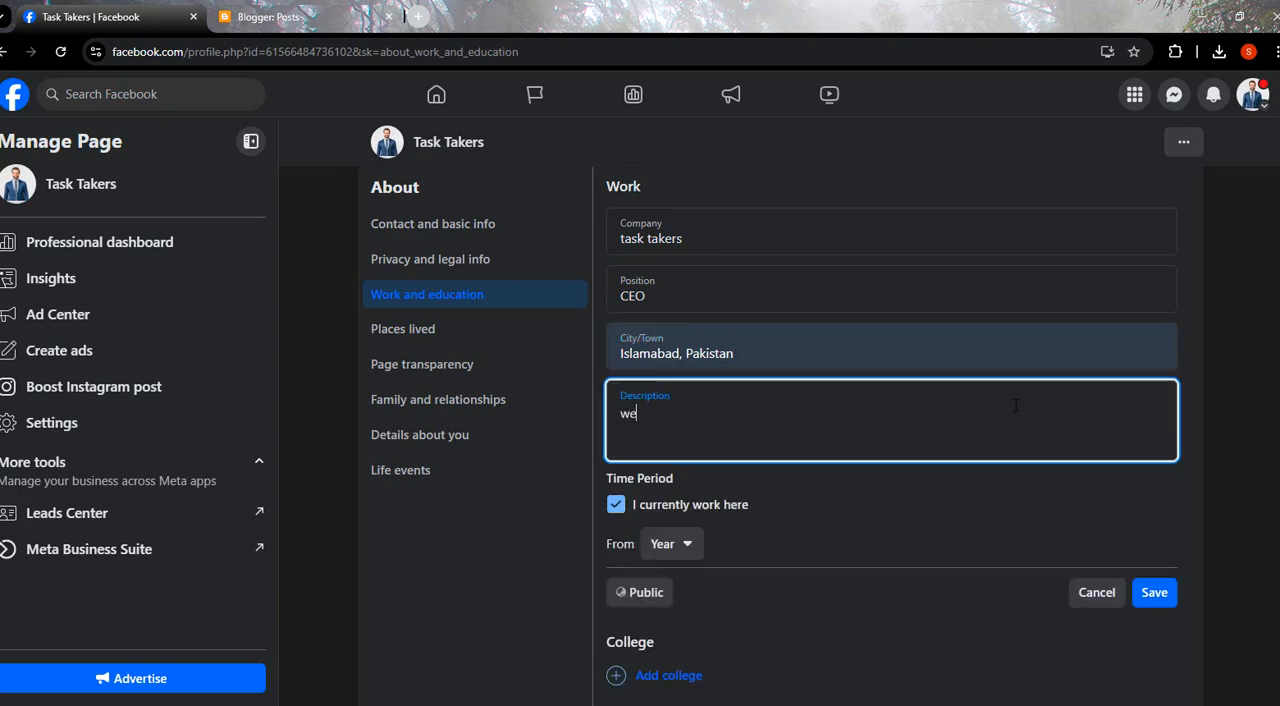
pyautogui.write(' have ')
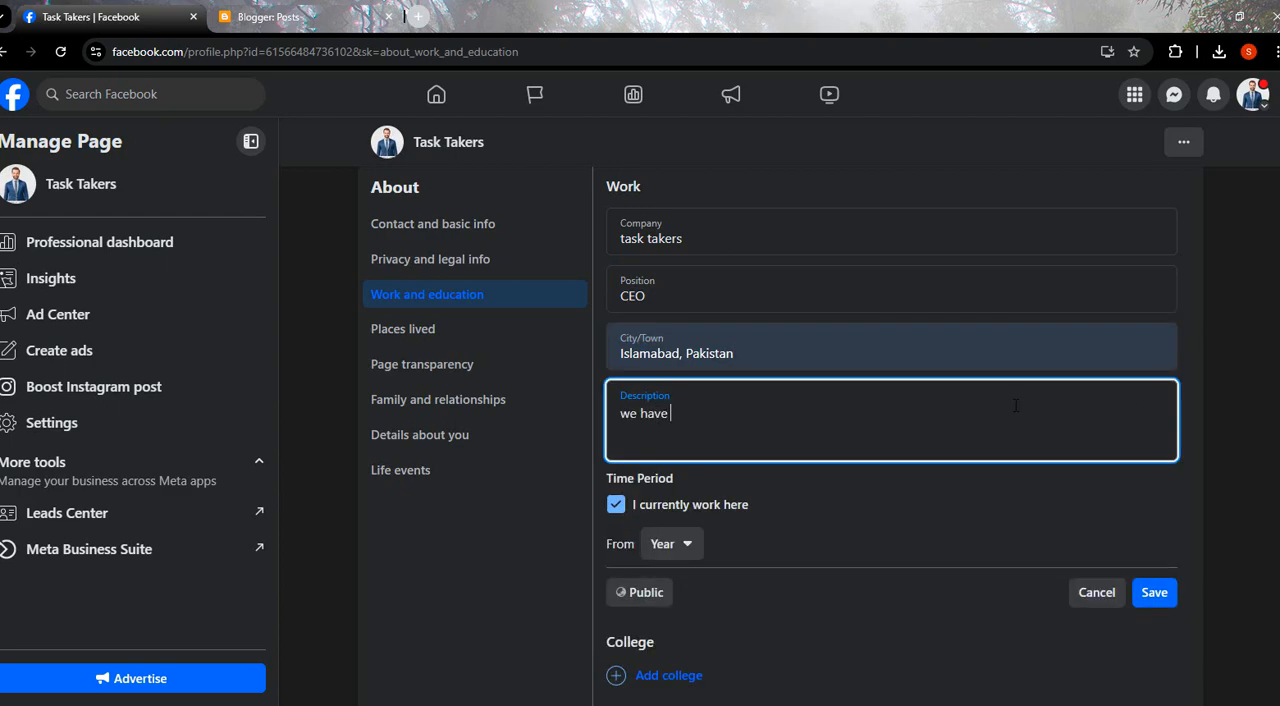
pyautogui.write('the professional servi')
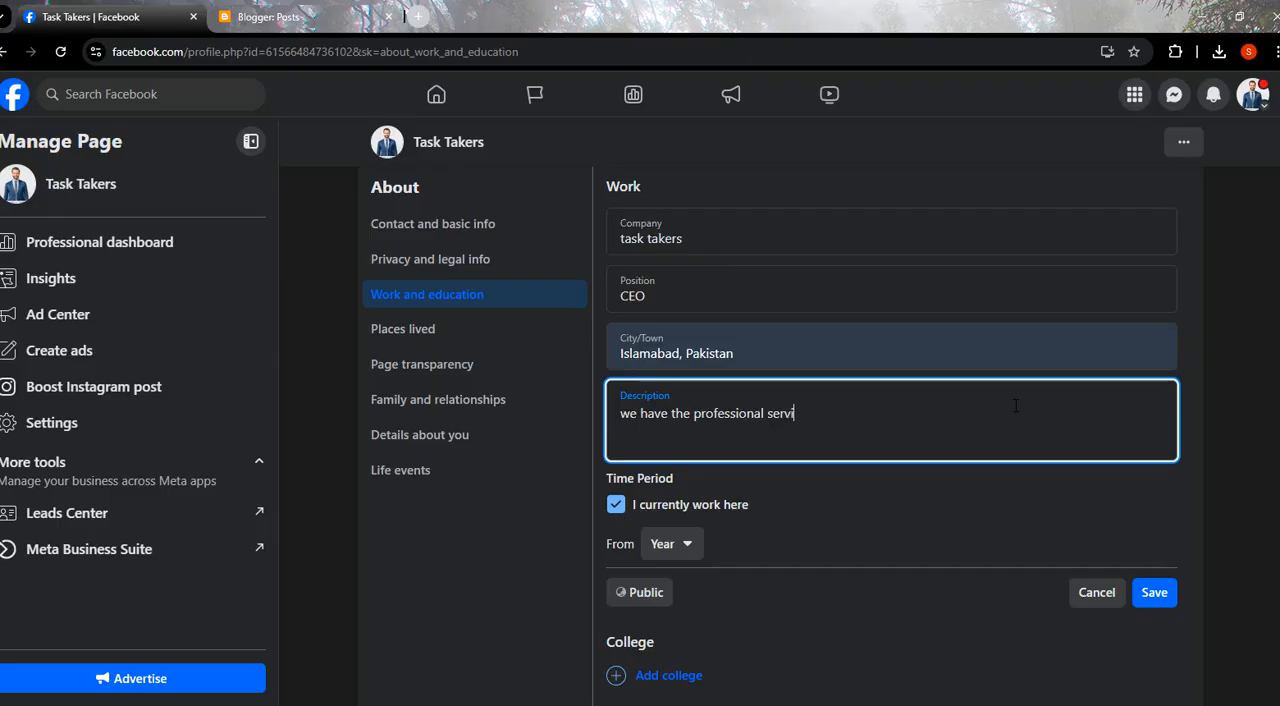
pyautogui.write('ces.')
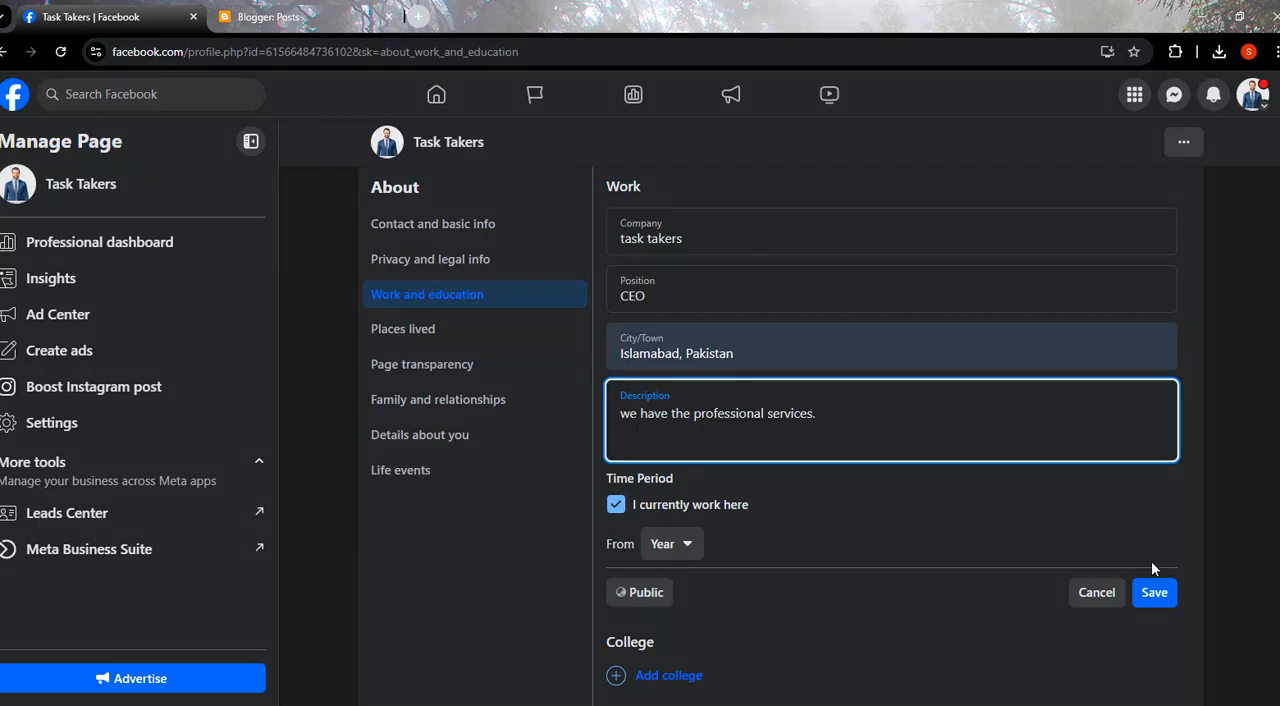
pyautogui.click(1154, 593)
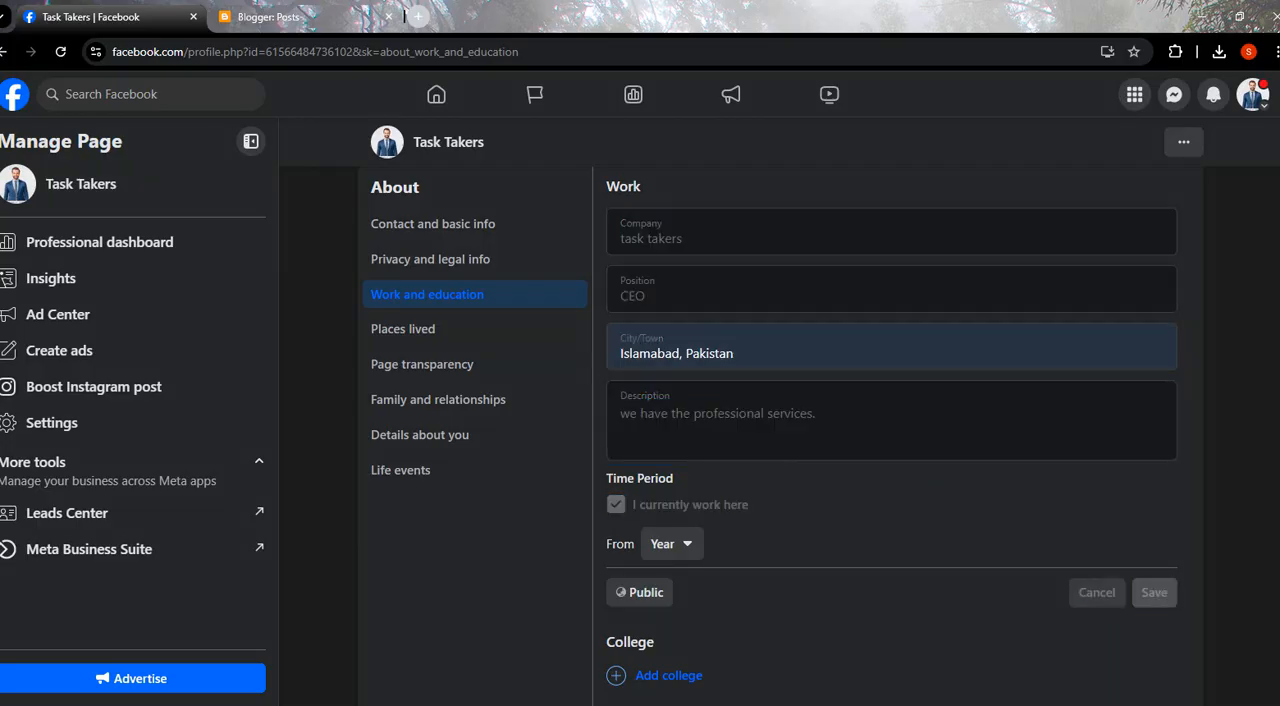
pyautogui.scroll(-3, 780, 436)
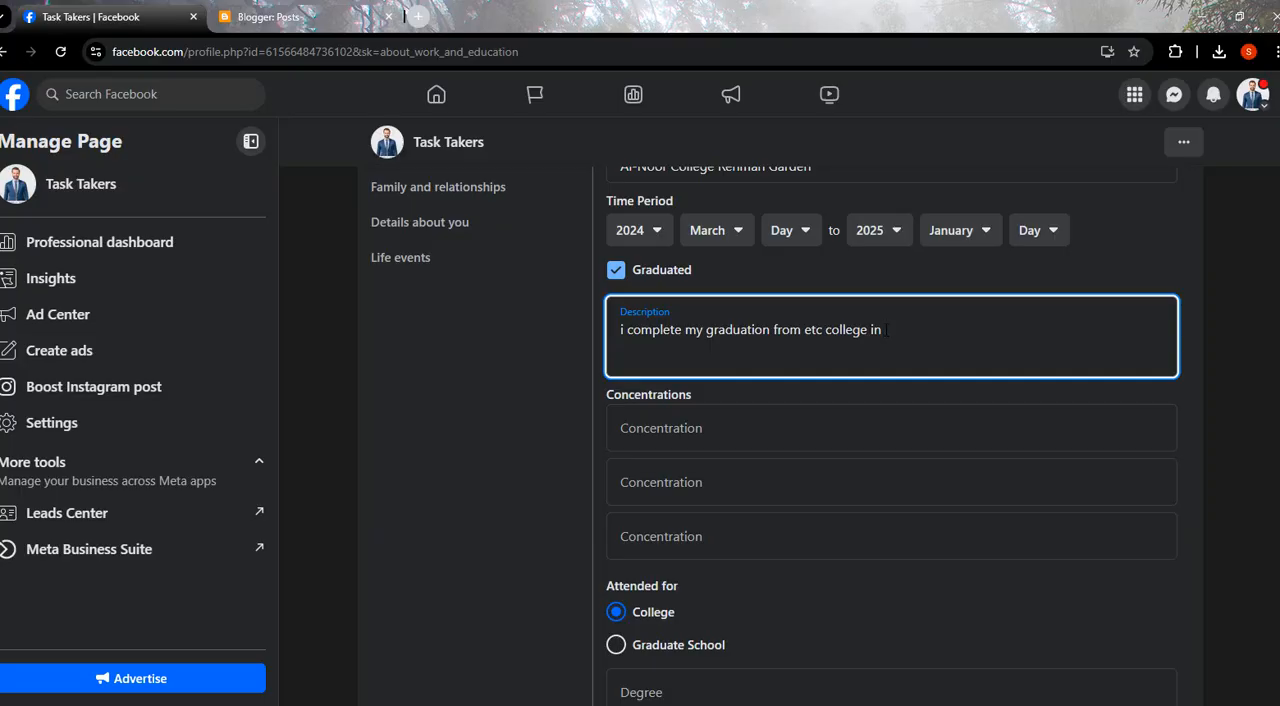
pyautogui.write('ics')
pyautogui.press('BackSpace')
pyautogui.press('BackSpace')
pyautogui.press('BackSpace')
pyautogui.write('bus')
pyautogui.press('BackSpace')
pyautogui.press('BackSpace')
pyautogui.press('BackSpace')
# - Fill in all three concentrations of the college entry with Graphic Design
pyautogui.scroll(-2, 1129, 324)
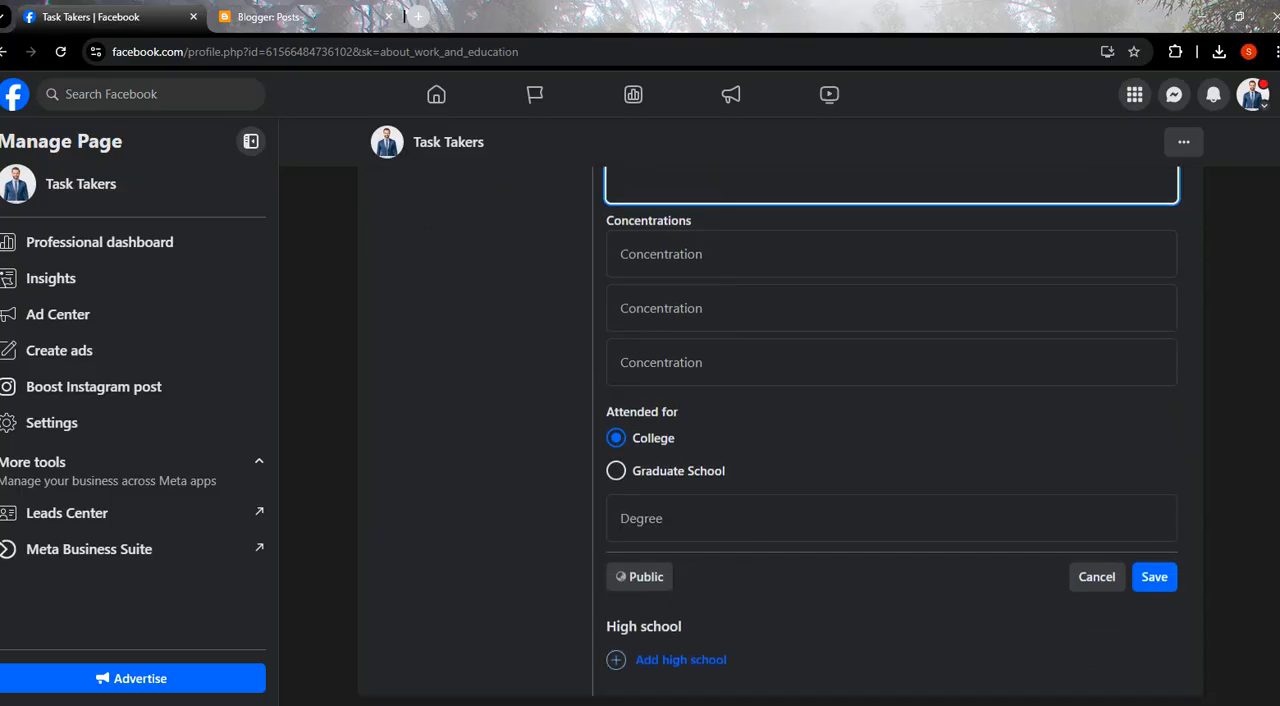
pyautogui.scroll(1, 1129, 324)
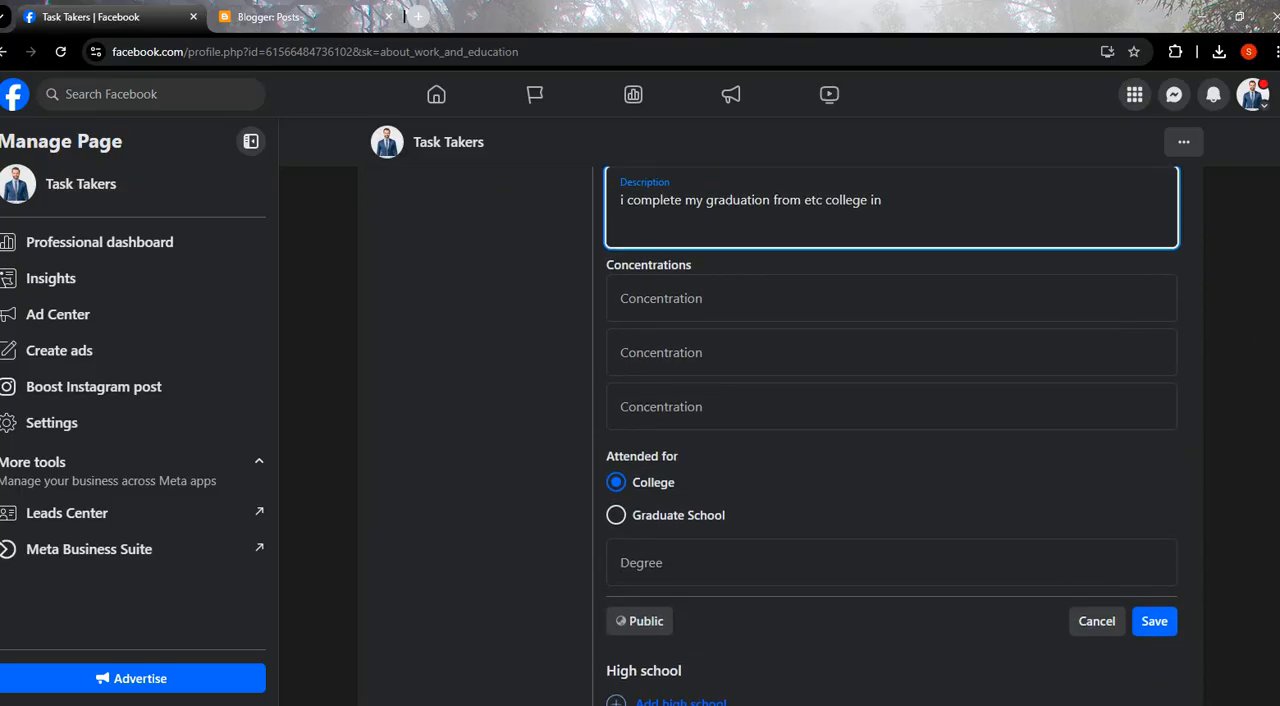
pyautogui.scroll(-1, 891, 420)
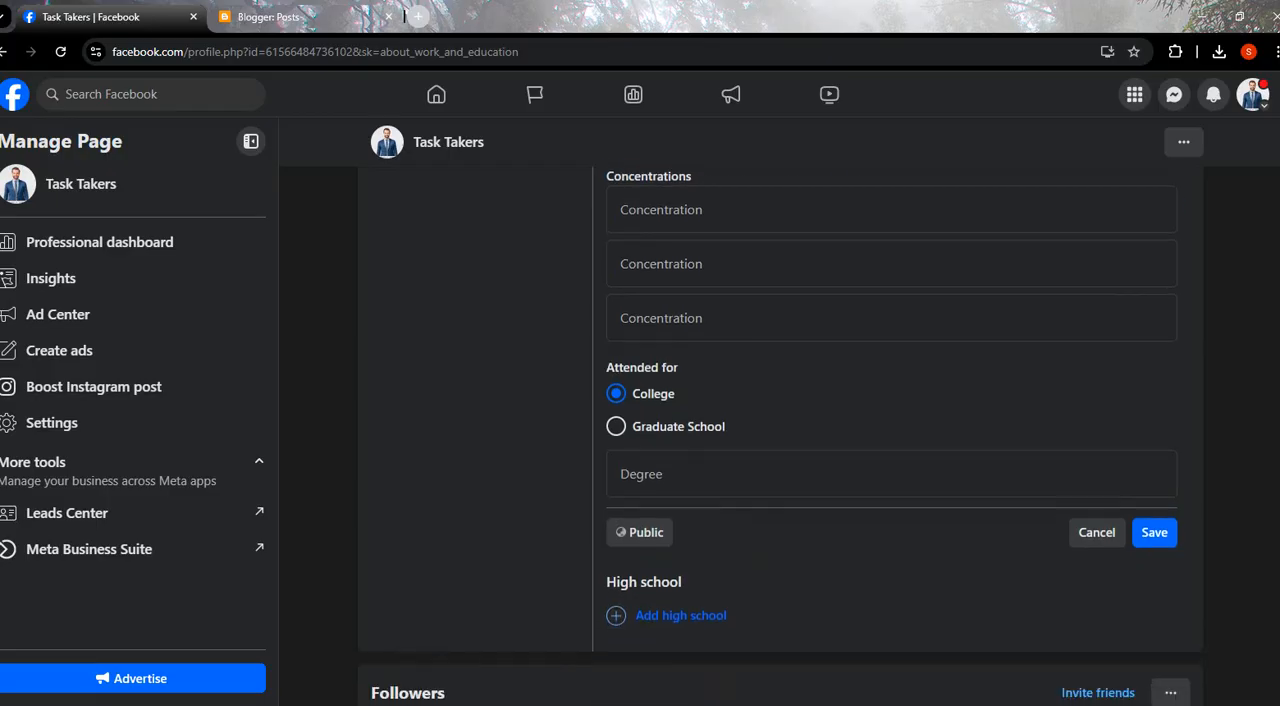
pyautogui.scroll(1, 891, 420)
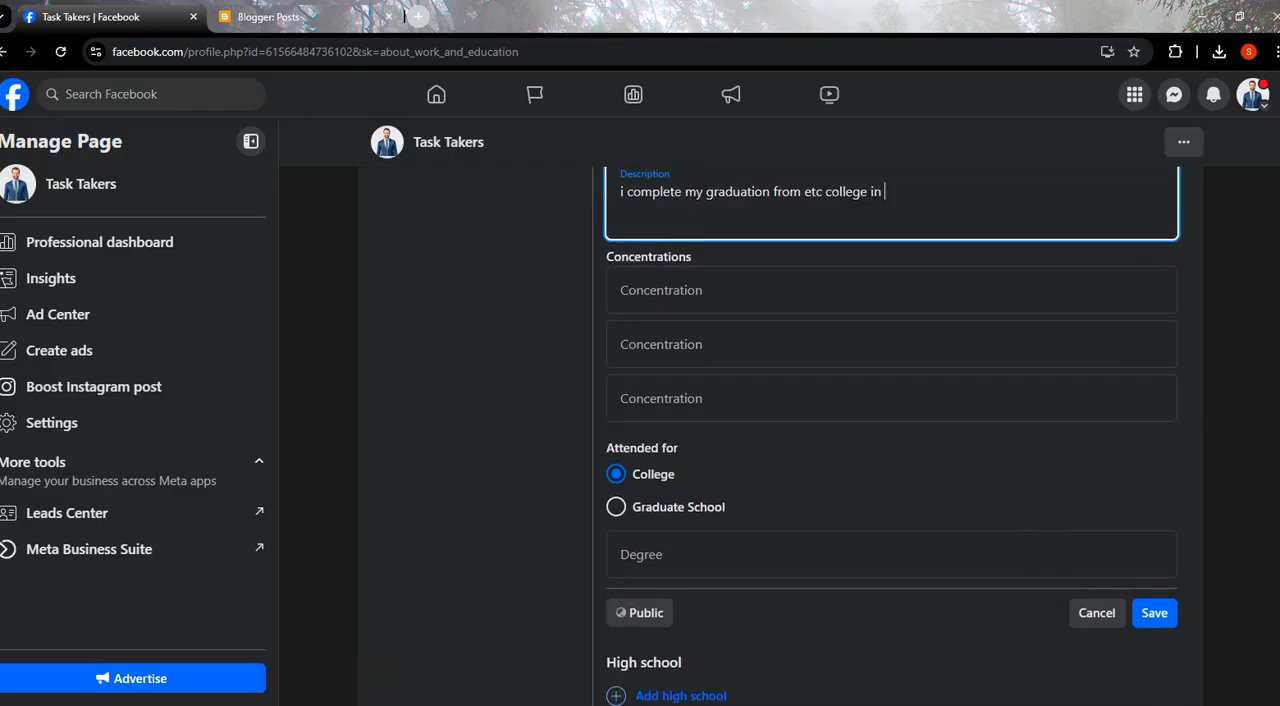
pyautogui.click(1100, 287)
pyautogui.click(1258, 298)
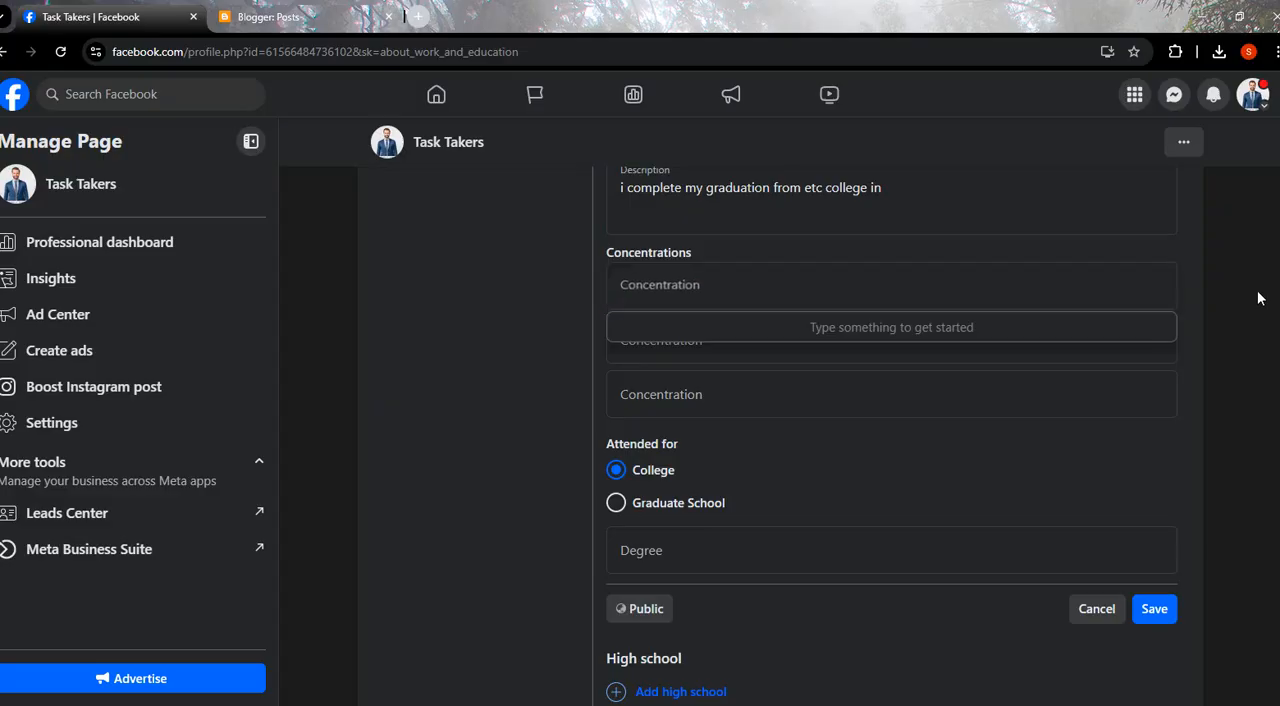
pyautogui.click(1075, 285)
pyautogui.write('graphic')
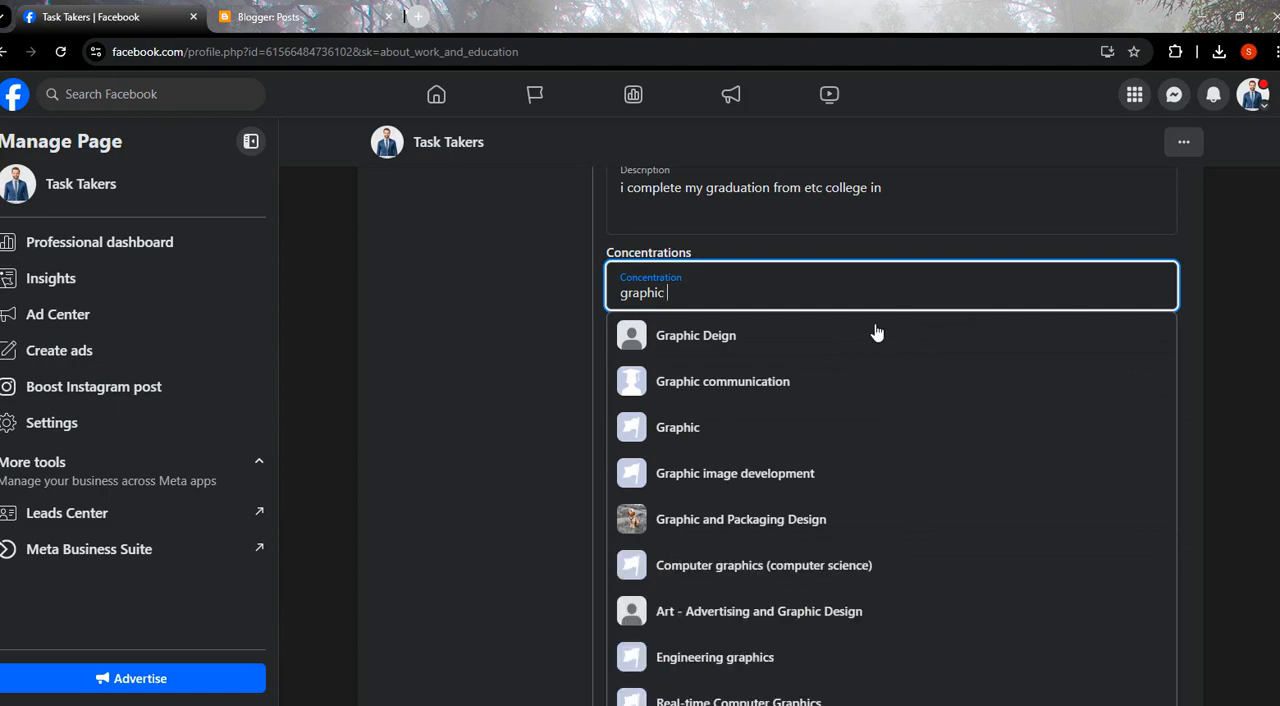
pyautogui.click(846, 340)
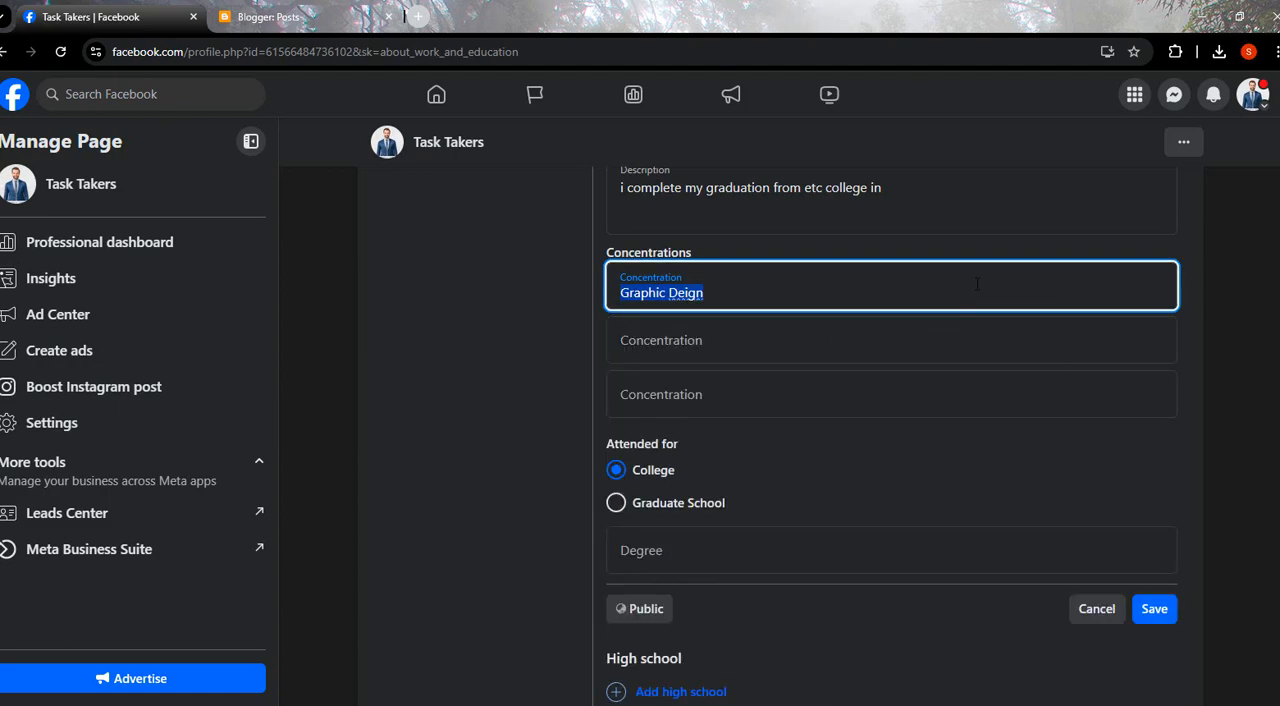
pyautogui.scroll(-2, 962, 320)
pyautogui.scroll(2, 890, 435)
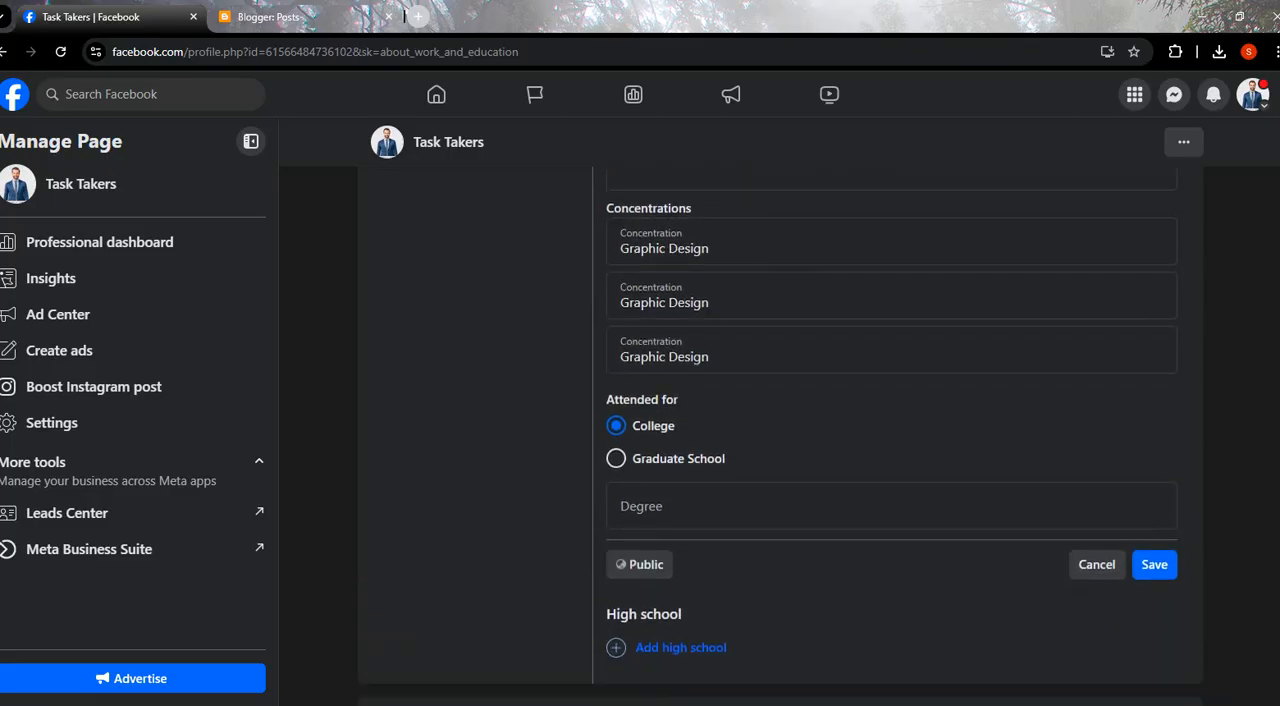
# - Enter "graduation" as the degree of the college entry and save the entry
pyautogui.click(983, 515)
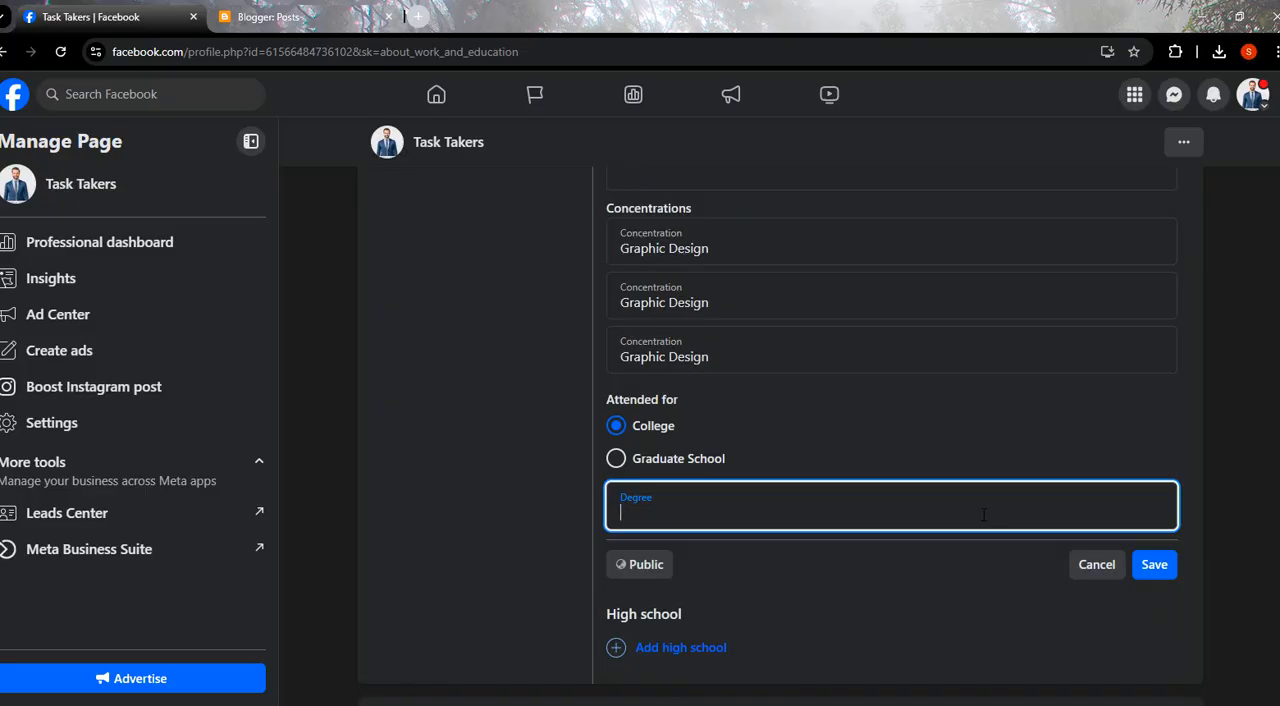
pyautogui.write('graduation')
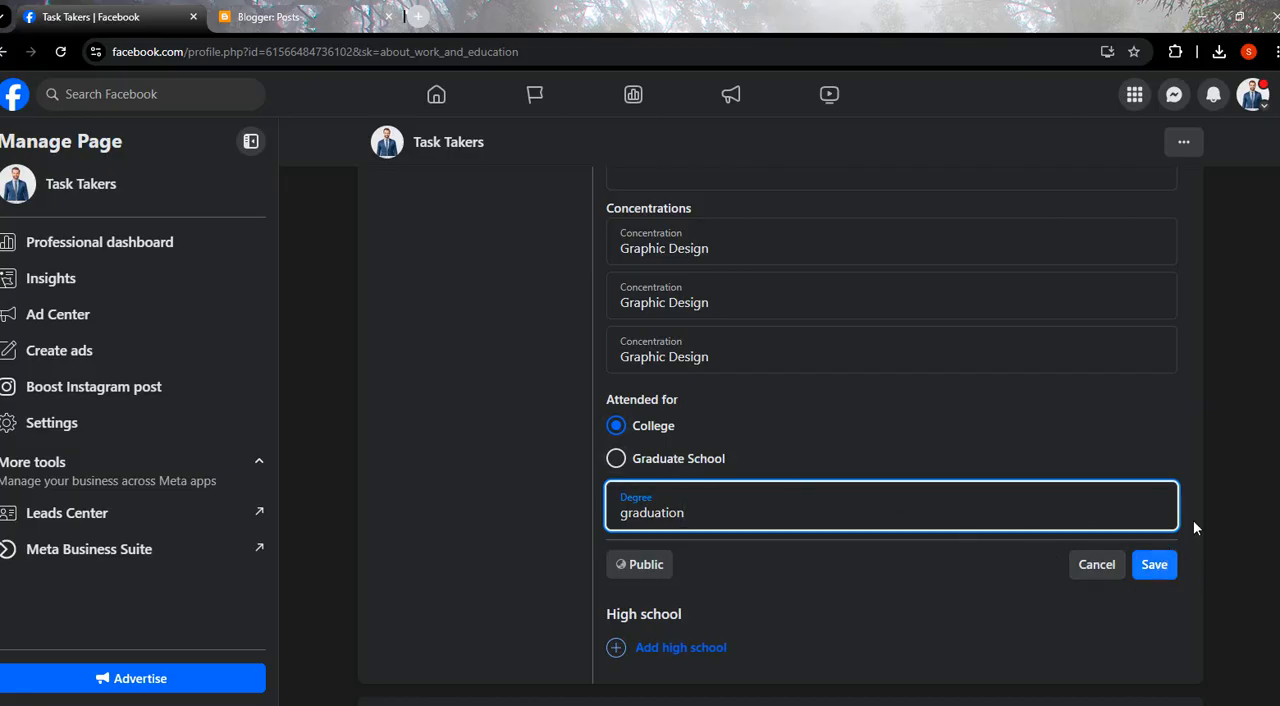
pyautogui.click(1156, 570)
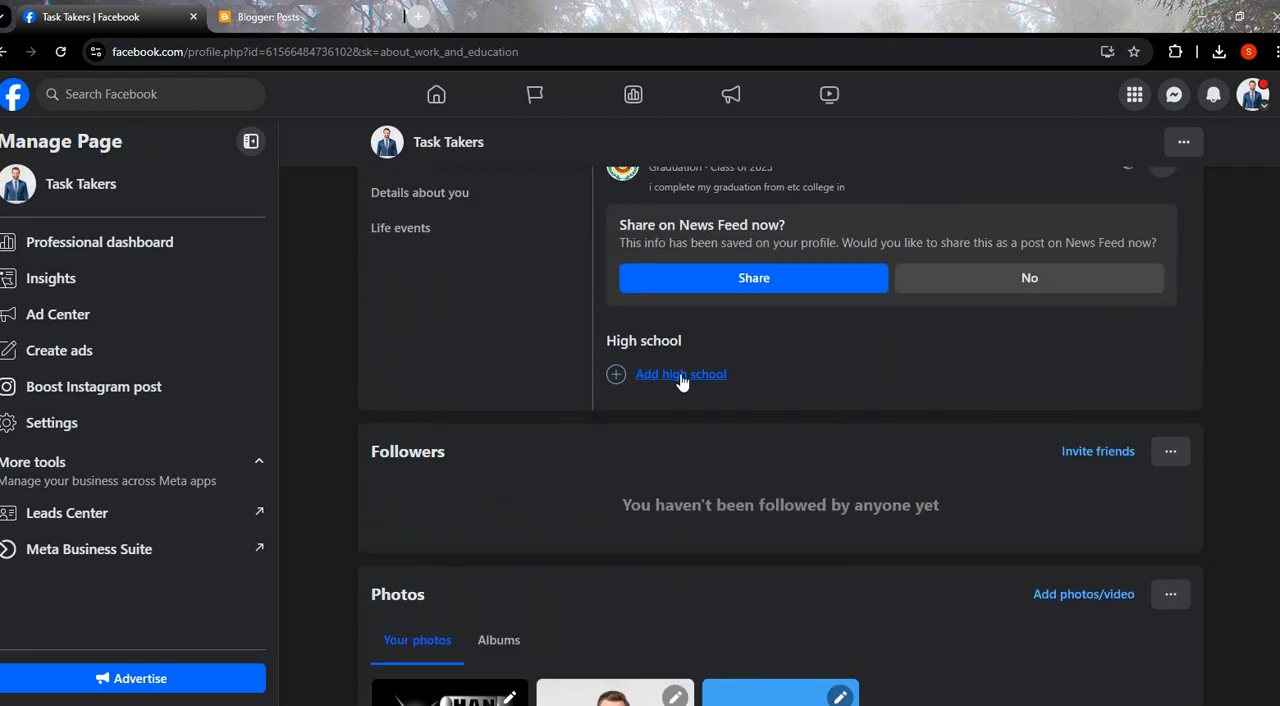
# - Start a new high school entry with Garden Public School Mansehra as the school
pyautogui.click(680, 376)
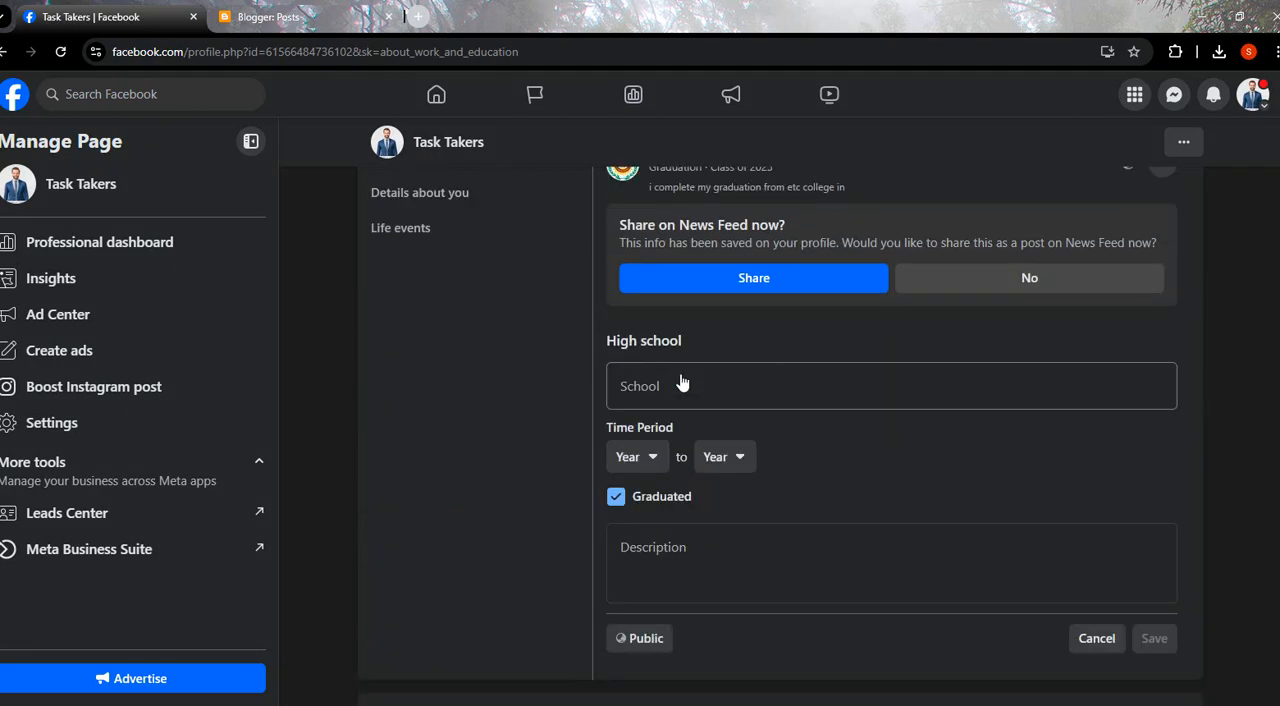
pyautogui.click(681, 382)
pyautogui.write('garden')
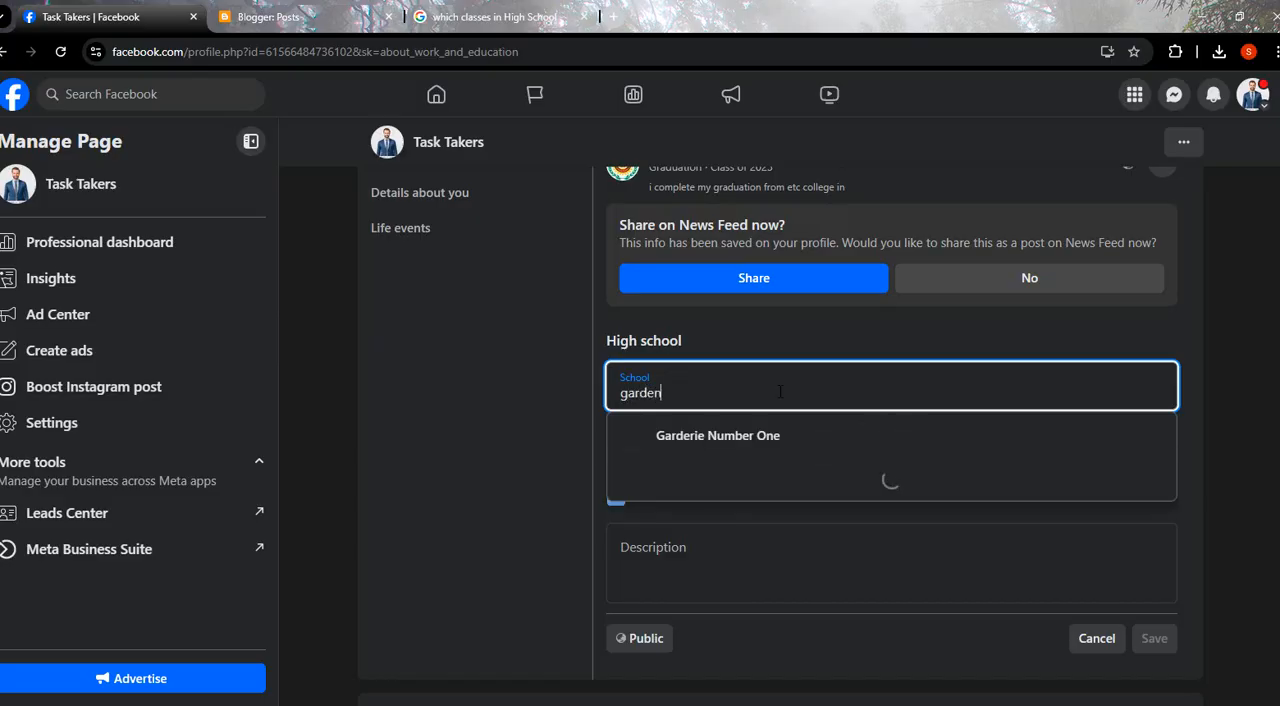
pyautogui.click(766, 437)
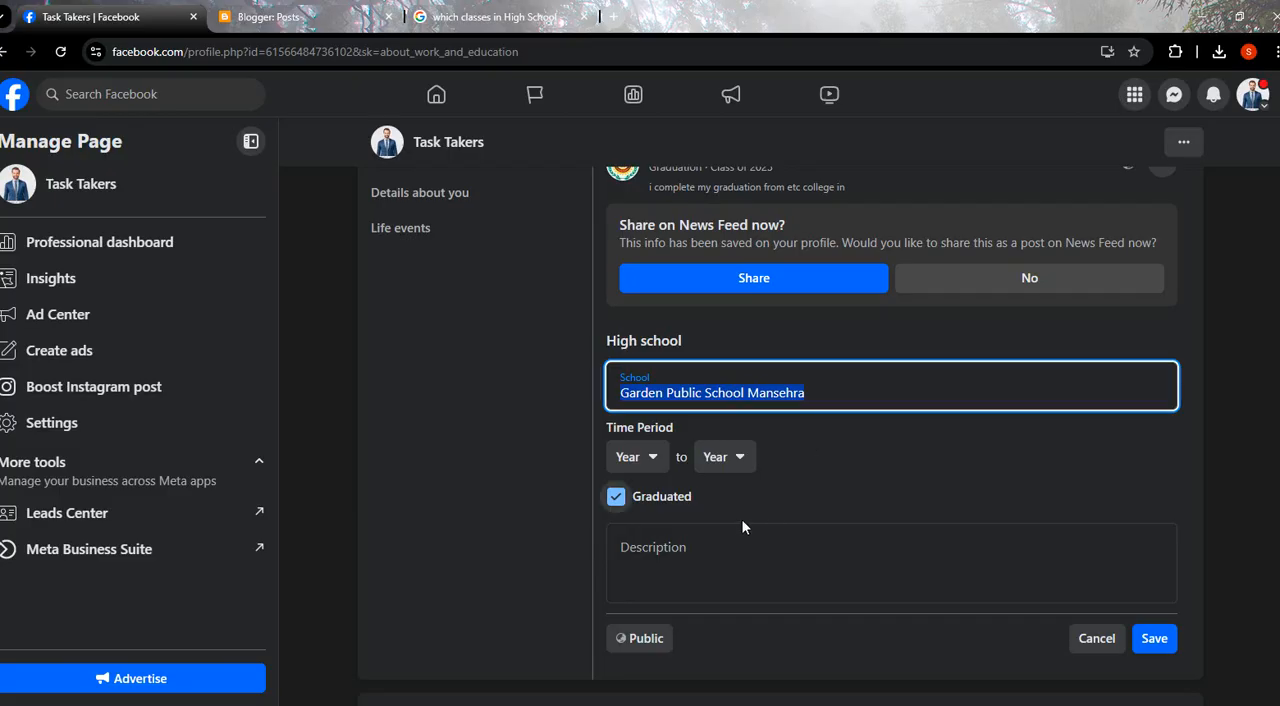
# - Set the start year of the high school entry's time period to 2014
pyautogui.click(650, 456)
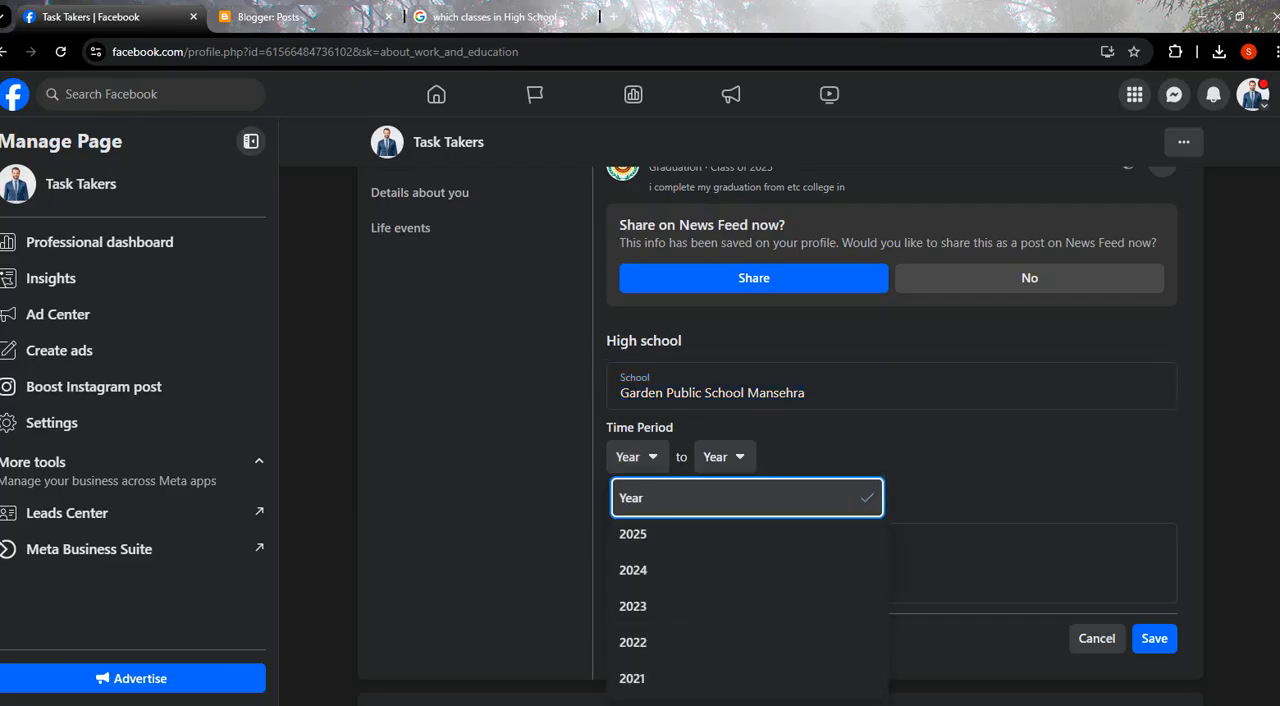
pyautogui.scroll(-3, 874, 529)
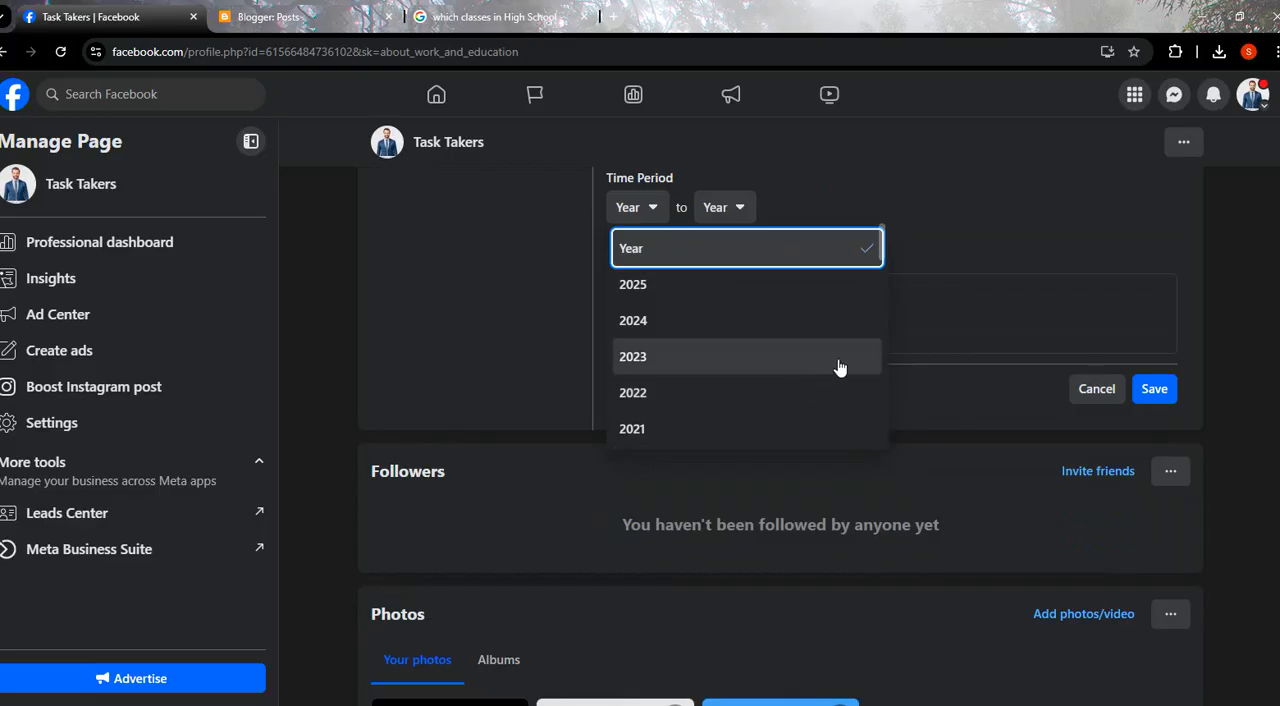
pyautogui.click(795, 441)
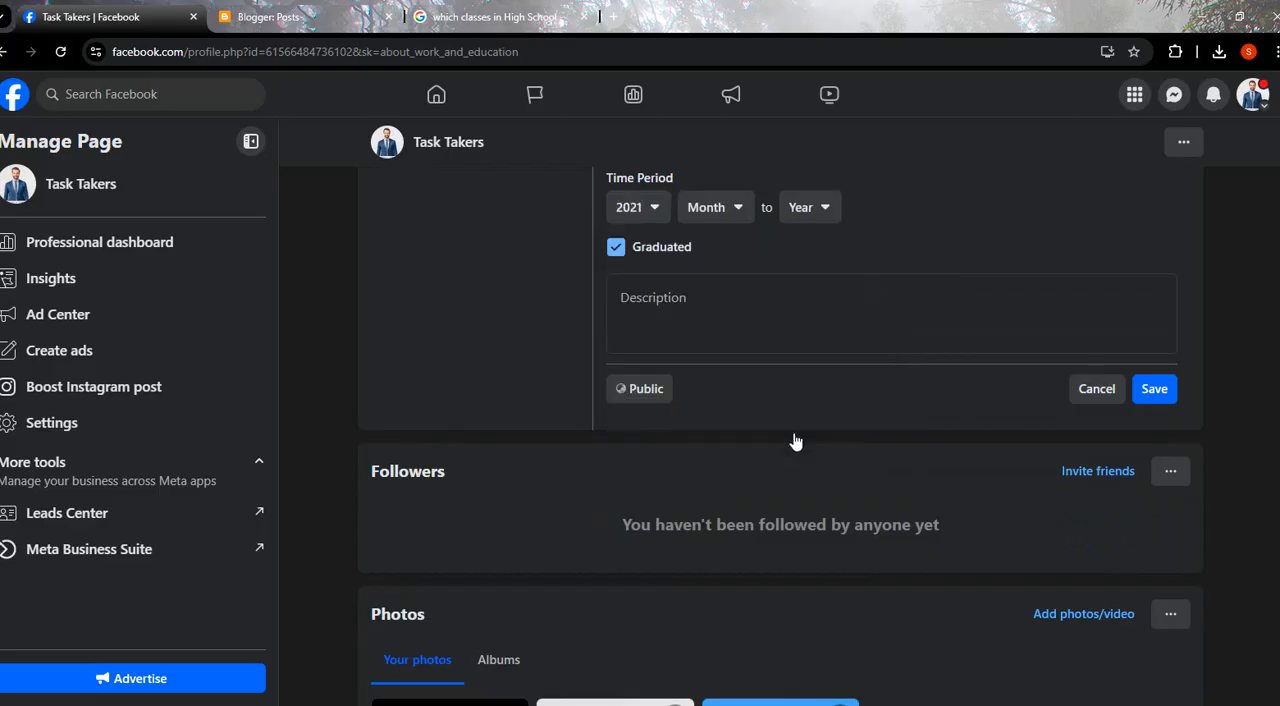
pyautogui.click(657, 207)
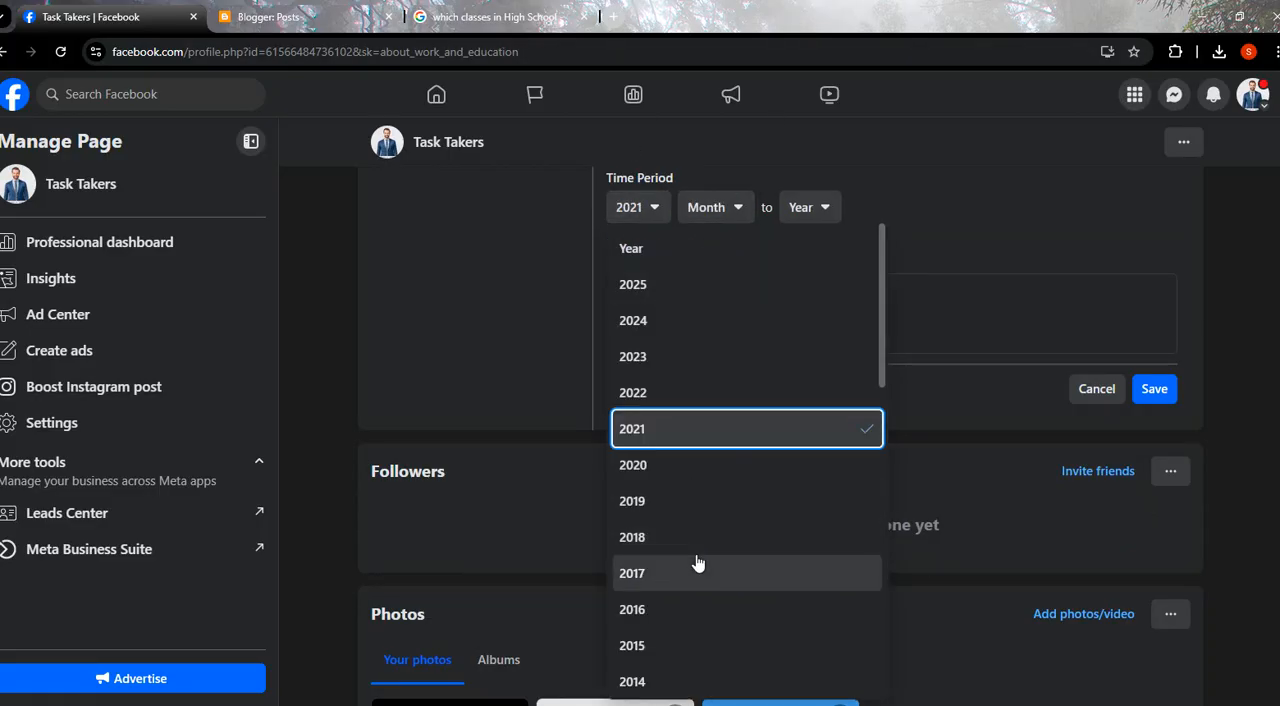
pyautogui.click(672, 684)
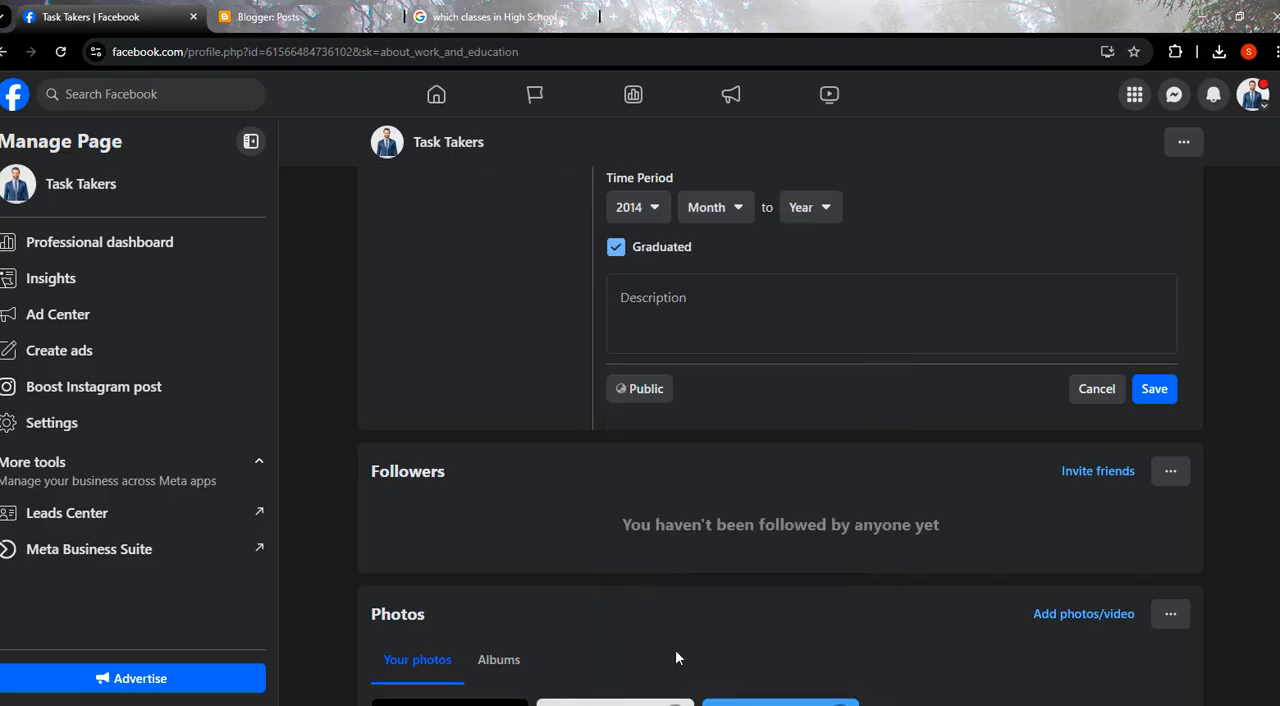
pyautogui.click(657, 209)
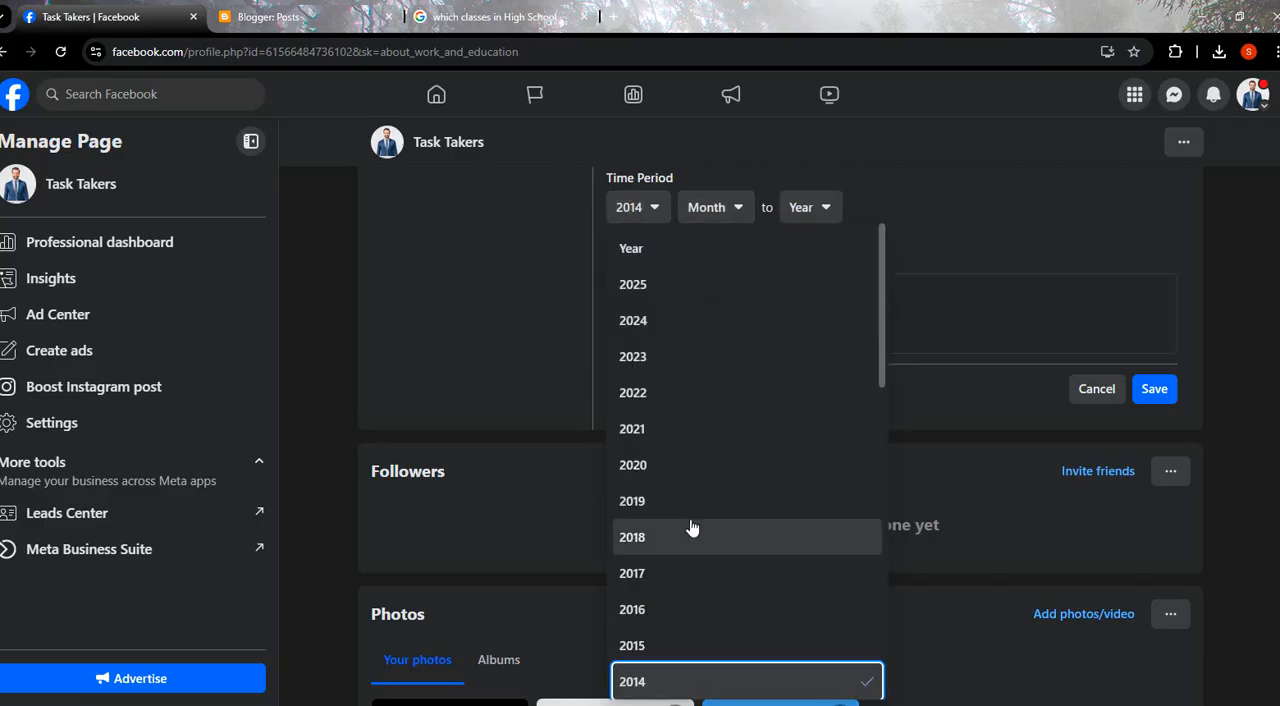
# - Add the description "matric in sceince" to the high school entry and save it
pyautogui.click(915, 311)
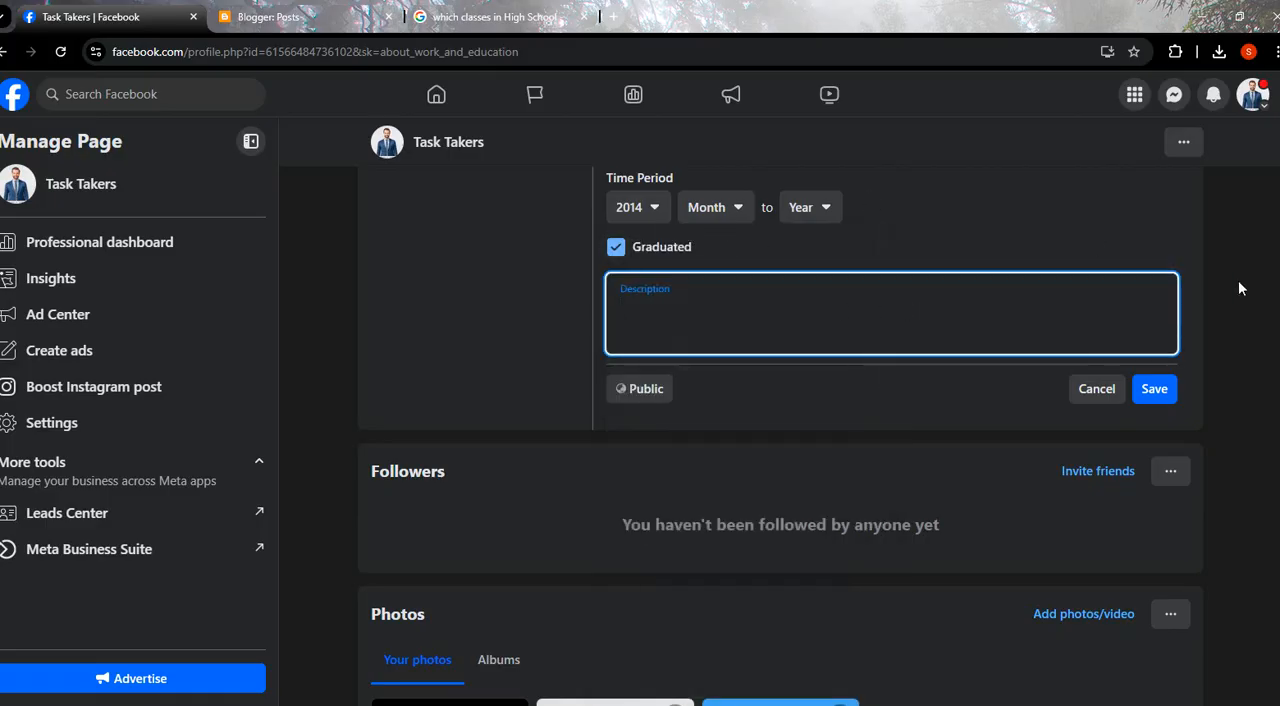
pyautogui.moveTo(1278, 290); pyautogui.dragTo(1278, 269)
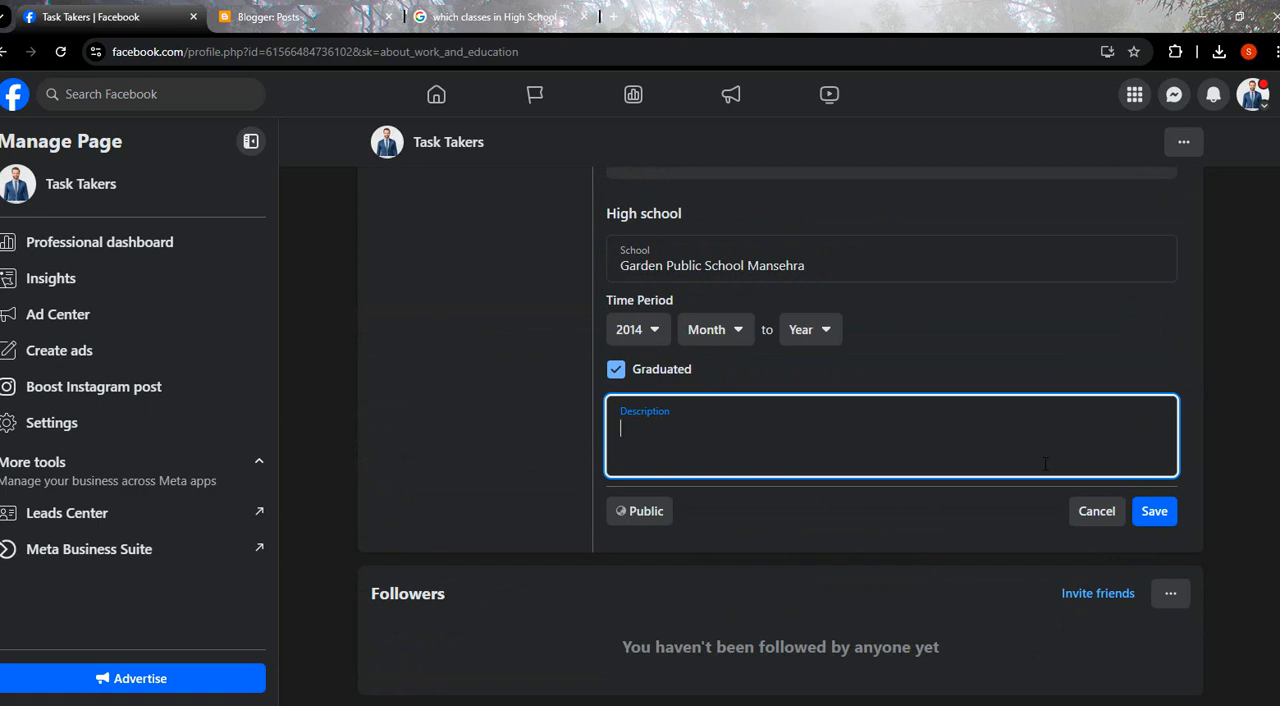
pyautogui.write('matric in sceince')
pyautogui.click(1168, 522)
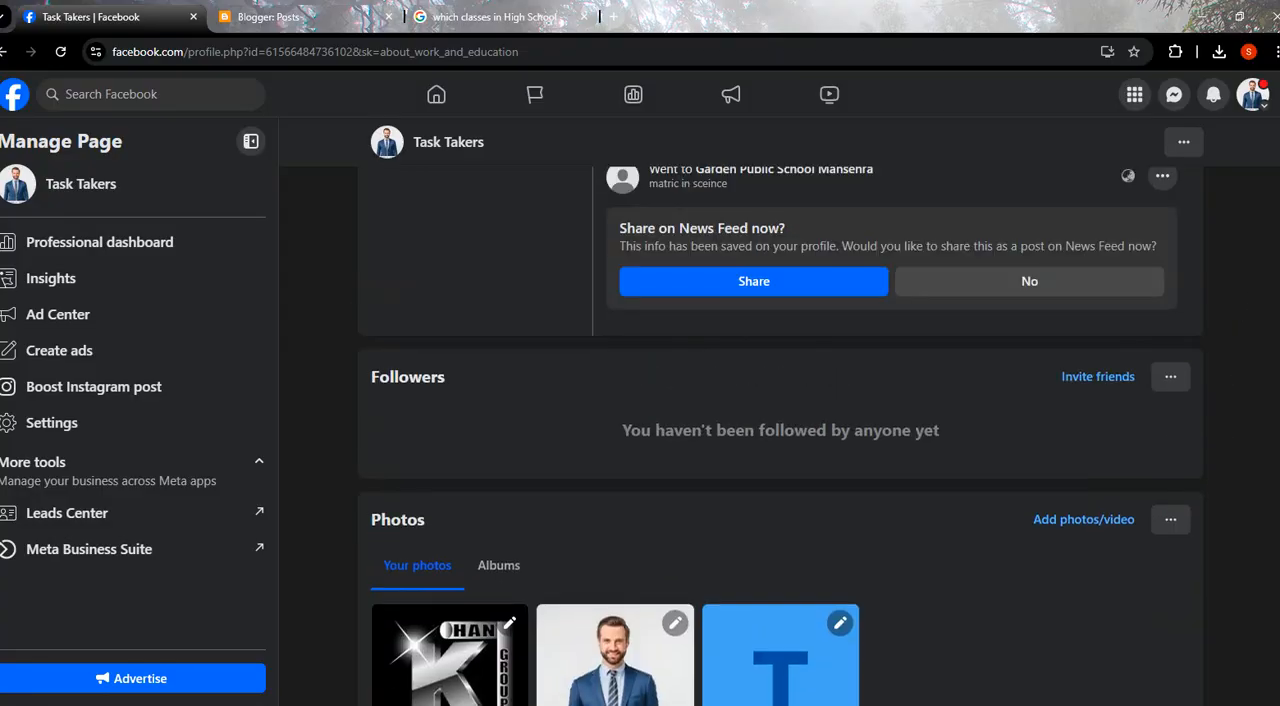
# - In the Places lived section, add Islamabad, Pakistan as the current city
pyautogui.scroll(4, 780, 436)
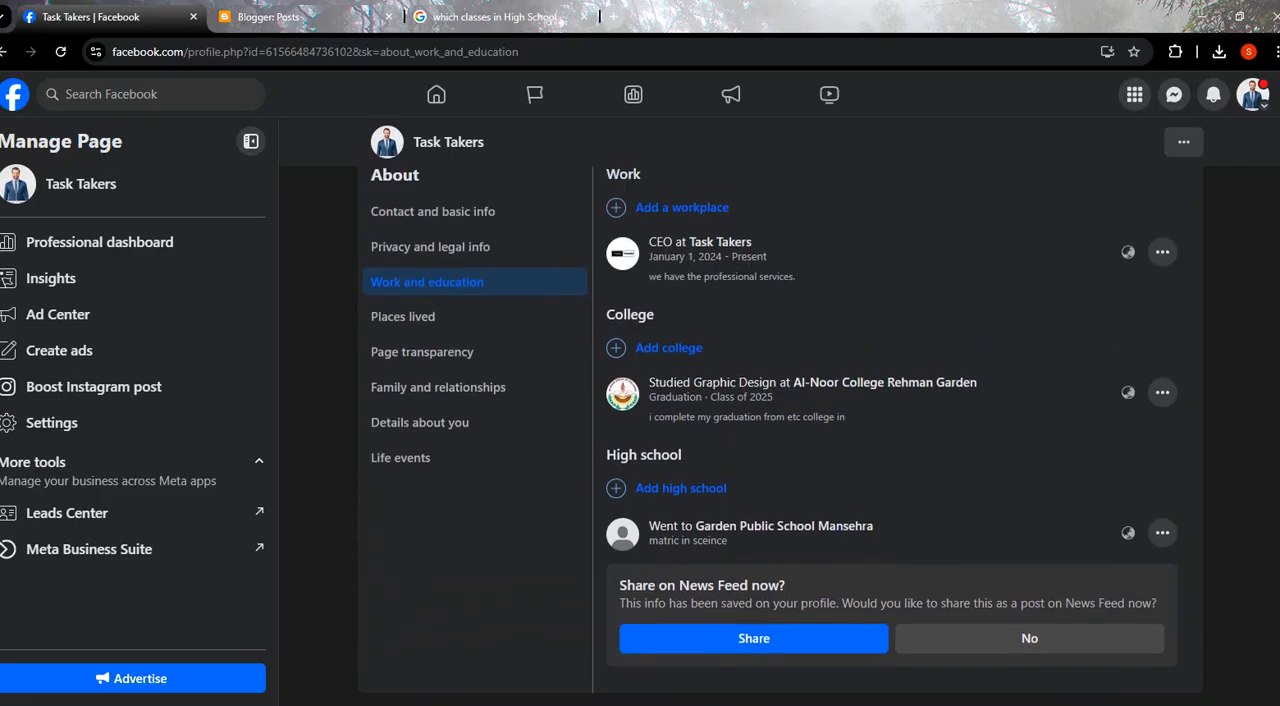
pyautogui.scroll(-1, 780, 436)
pyautogui.scroll(2, 457, 264)
pyautogui.scroll(-2, 457, 264)
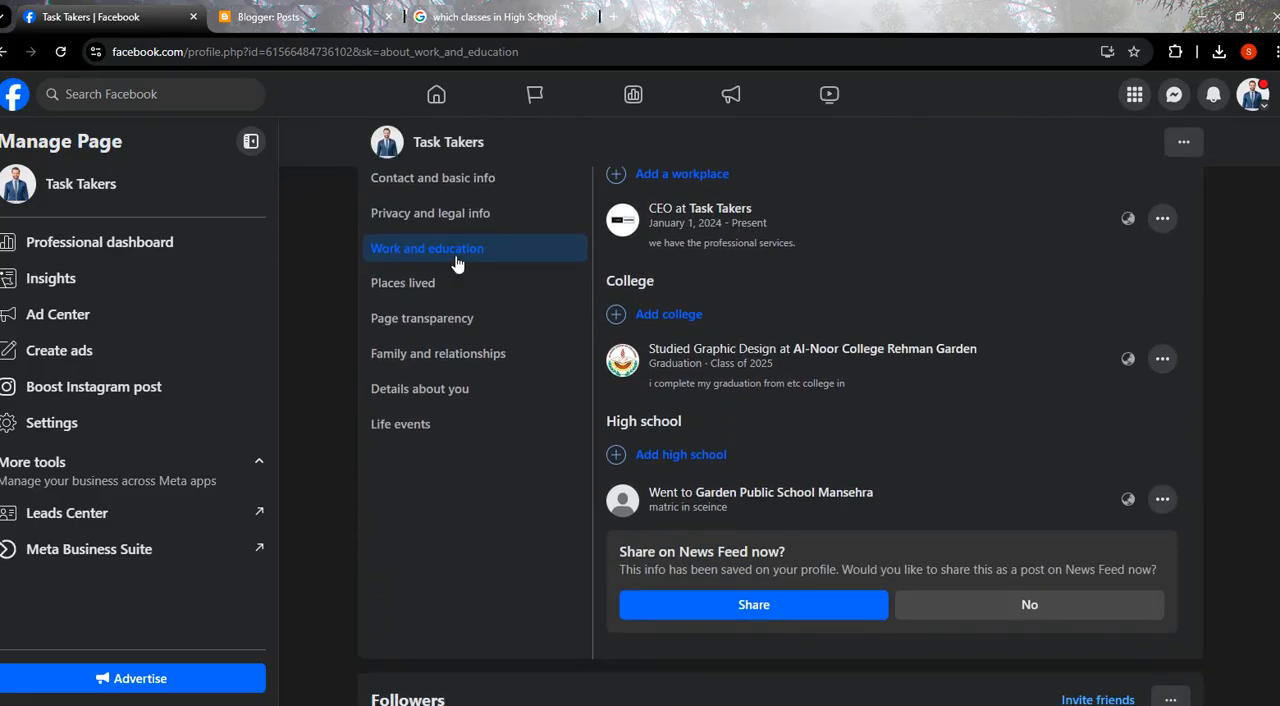
pyautogui.click(424, 288)
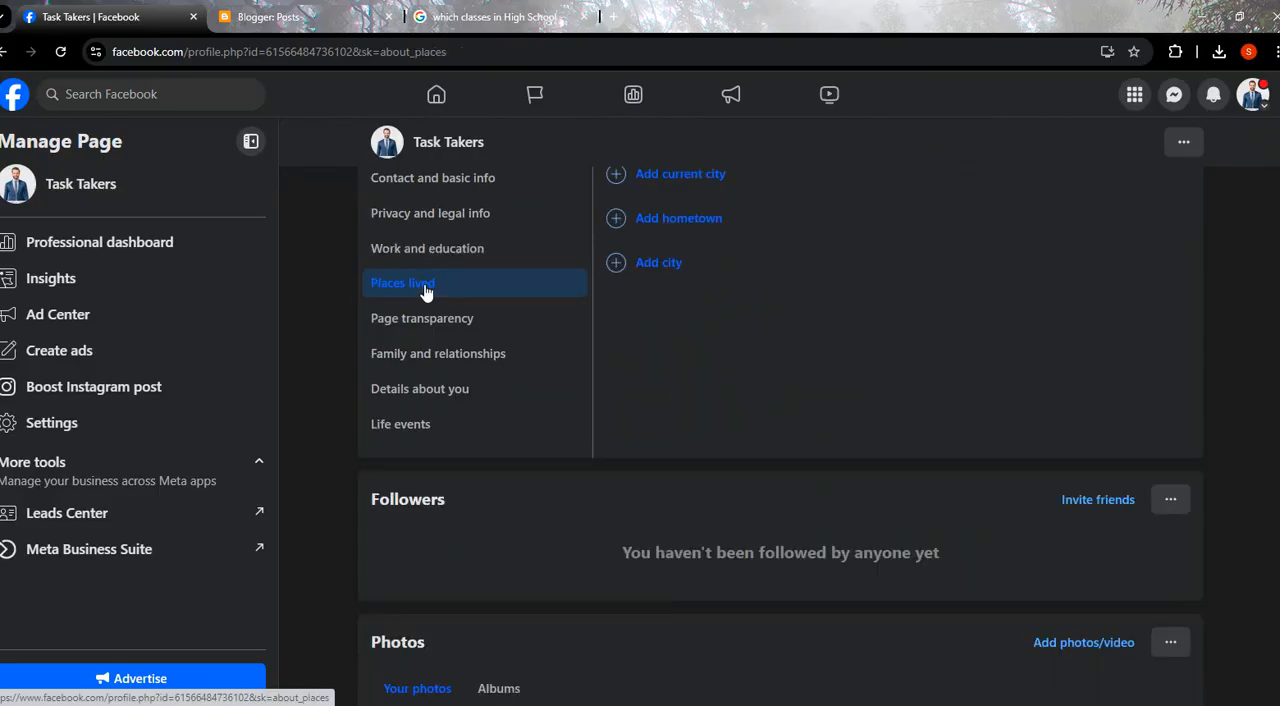
pyautogui.scroll(4, 757, 126)
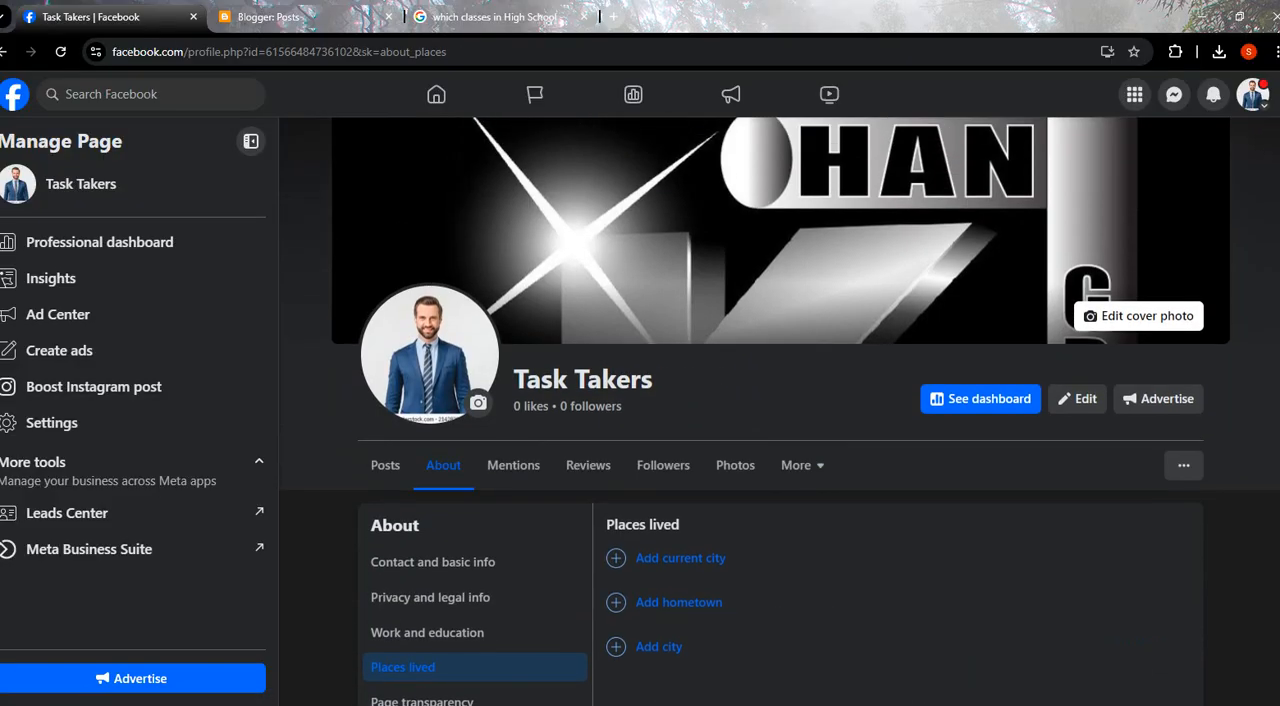
pyautogui.click(660, 558)
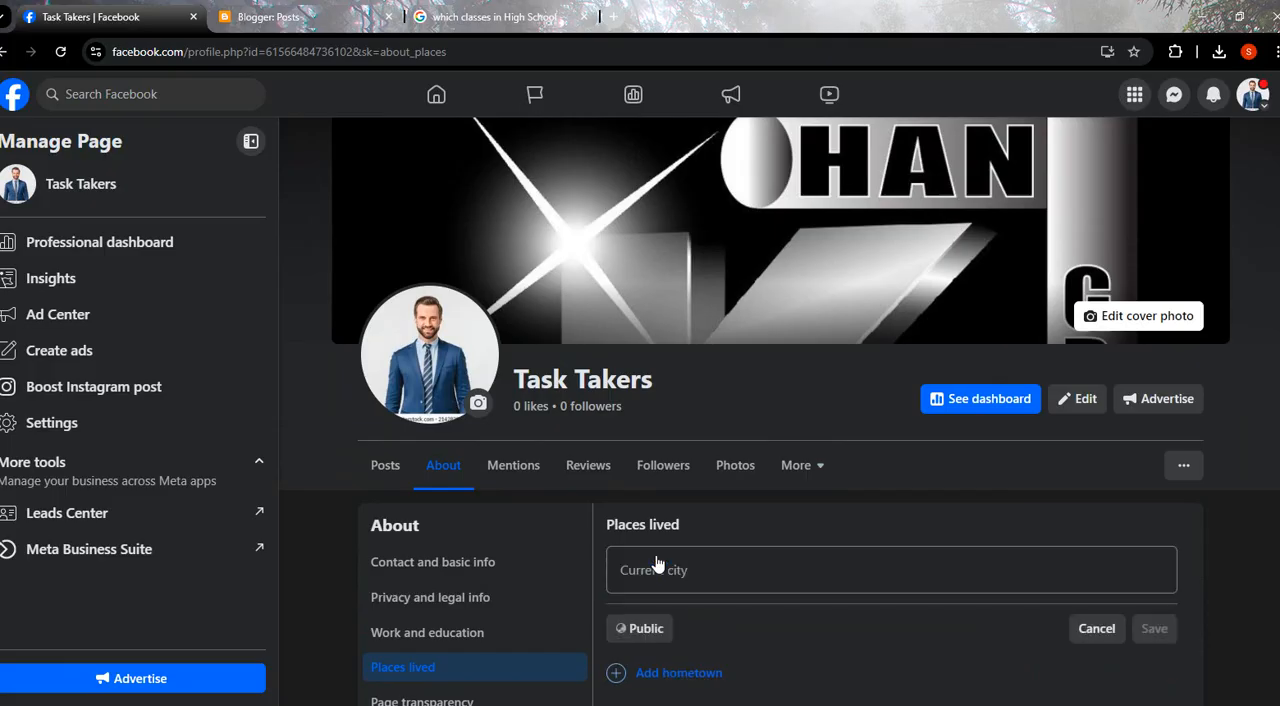
pyautogui.click(657, 565)
pyautogui.write('is')
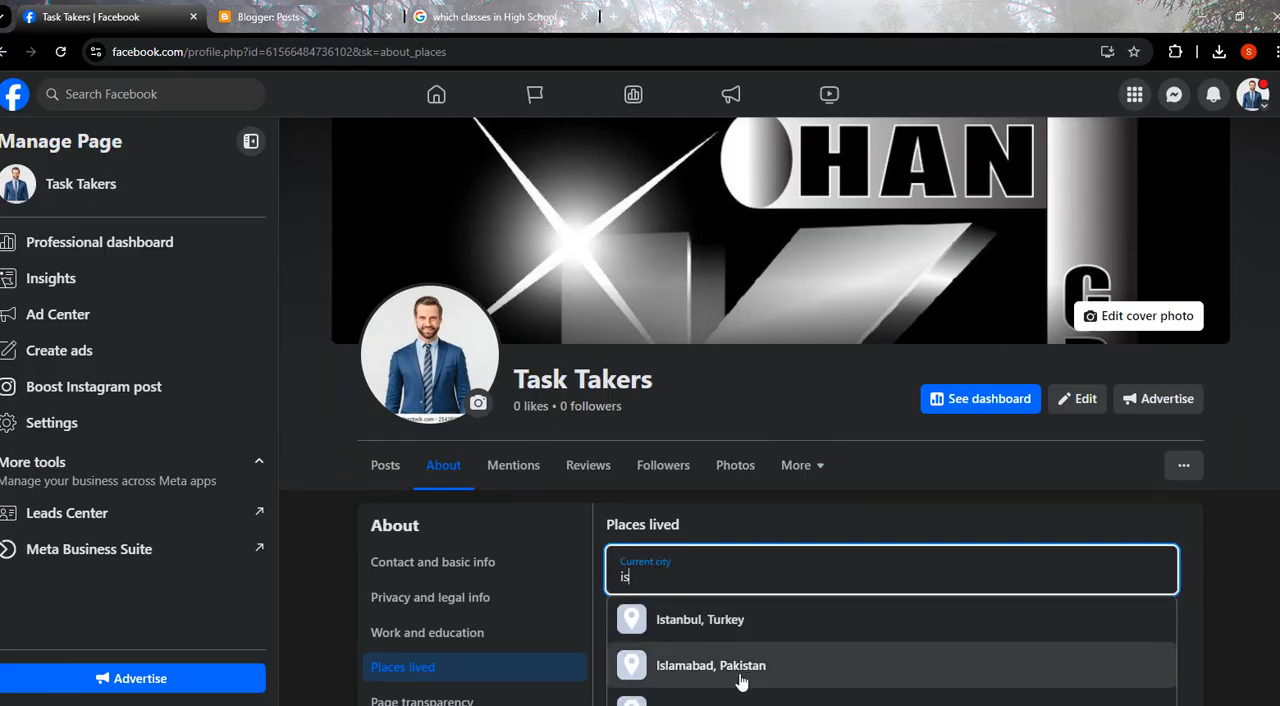
pyautogui.click(740, 680)
pyautogui.scroll(-3, 1020, 380)
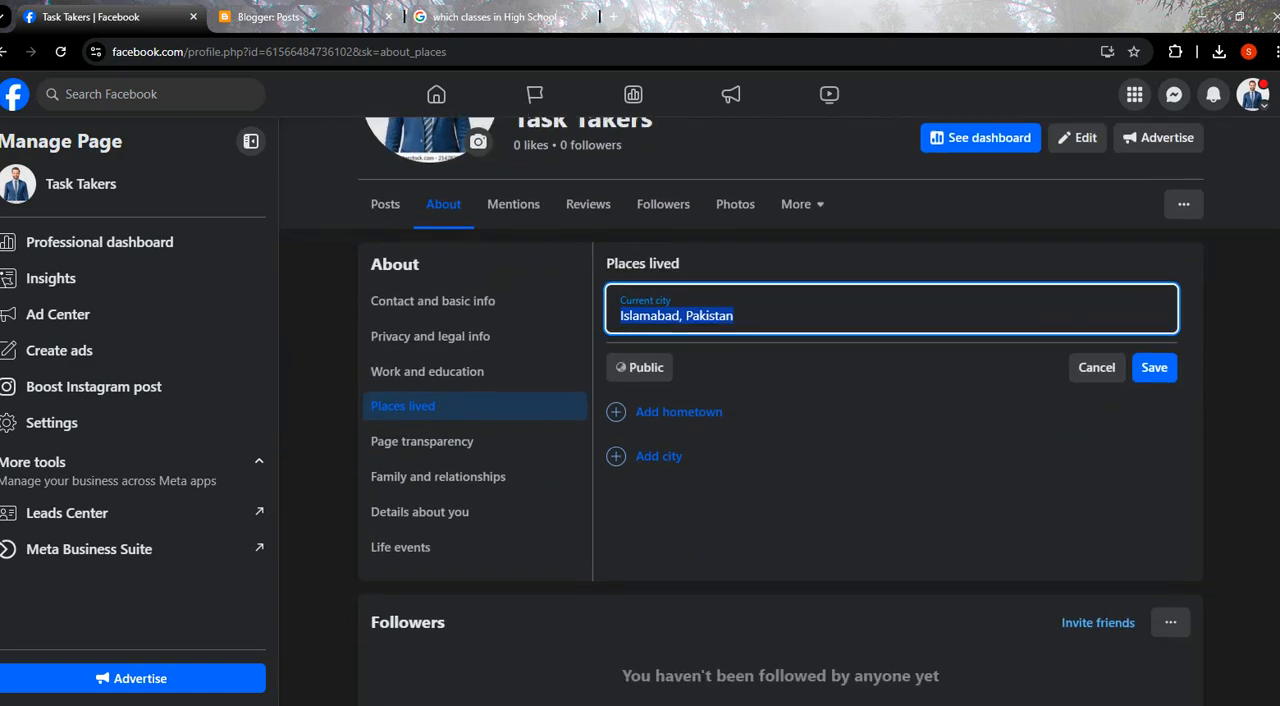
# - Add Rawalpindi, Pakistan as the hometown and save both the current city and the hometown
pyautogui.click(656, 398)
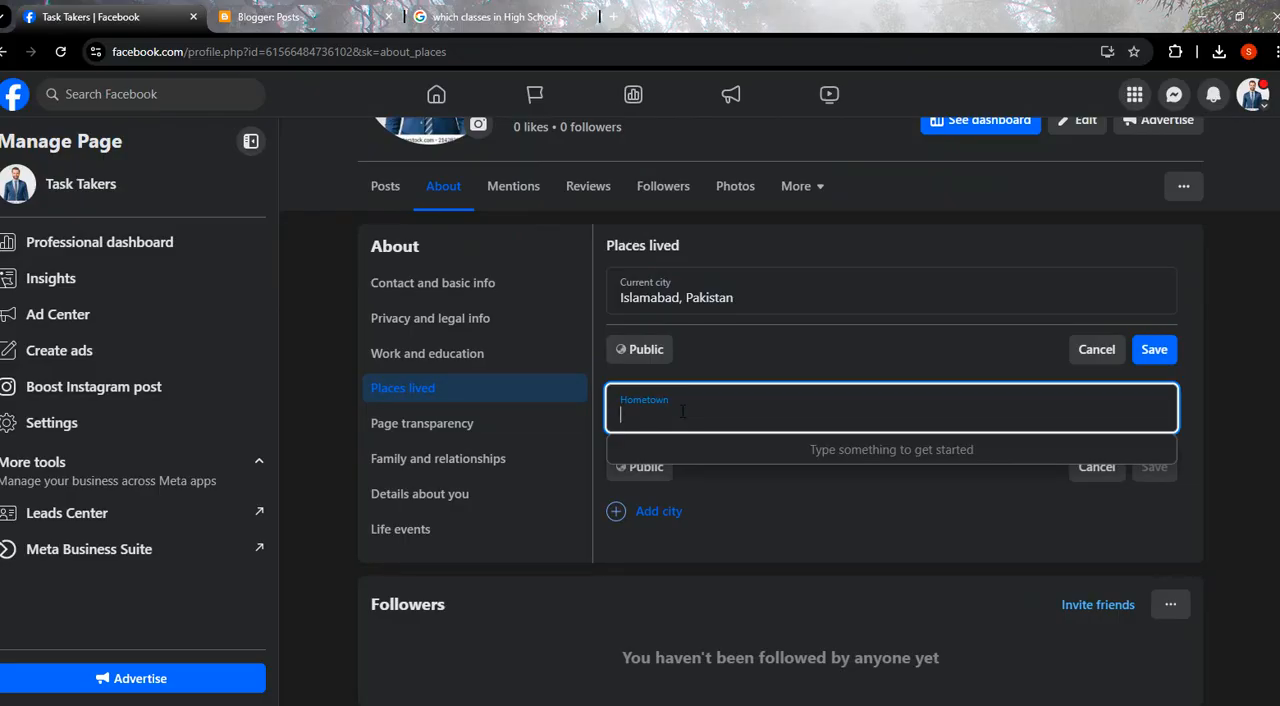
pyautogui.write('rawa')
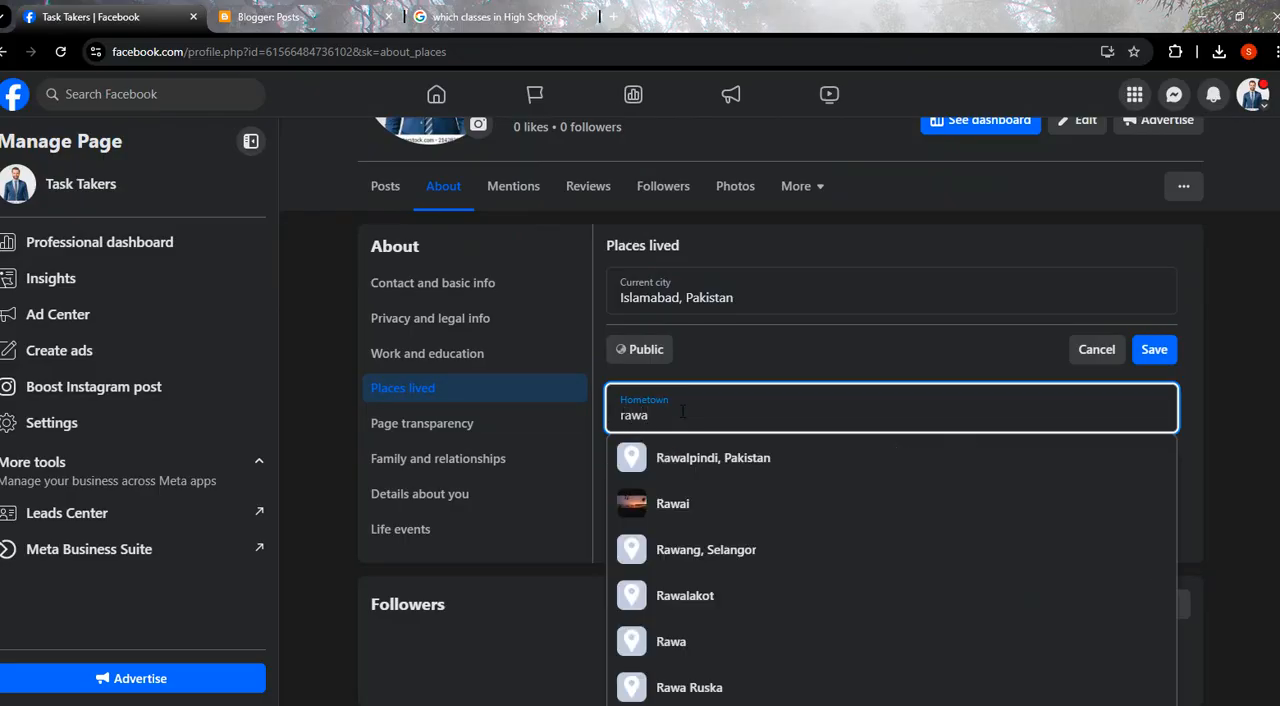
pyautogui.click(694, 460)
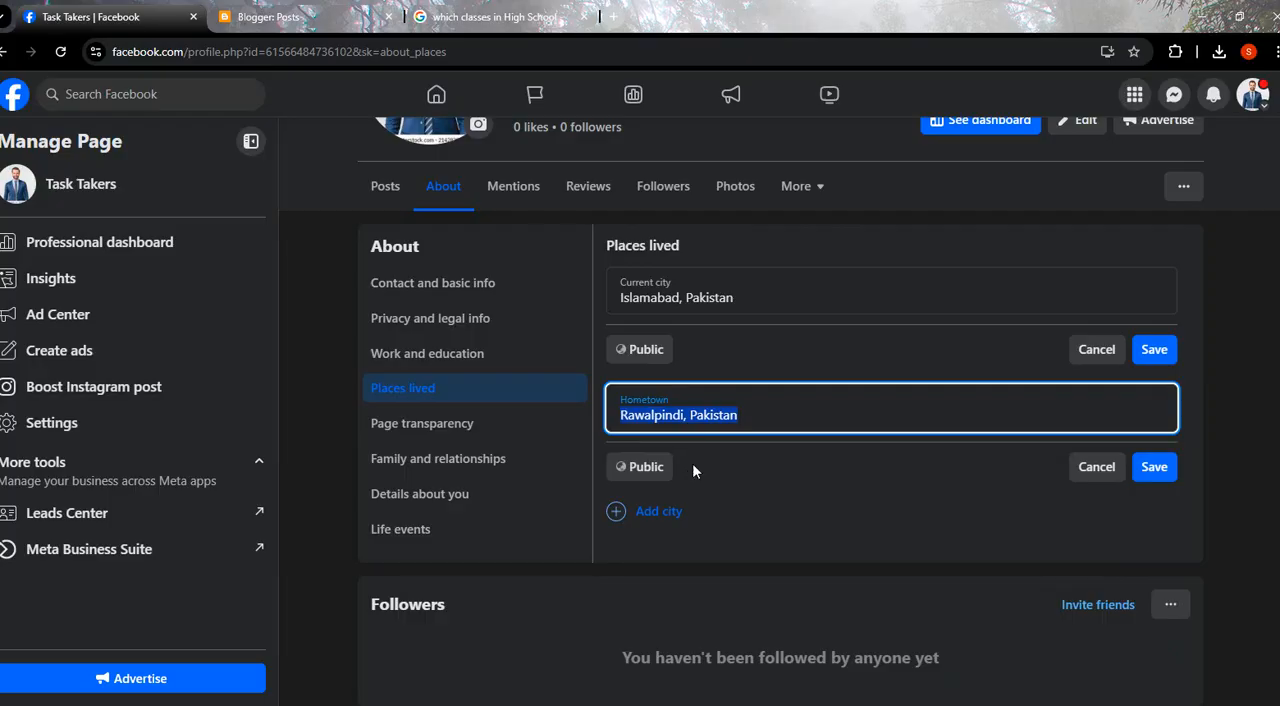
pyautogui.click(642, 512)
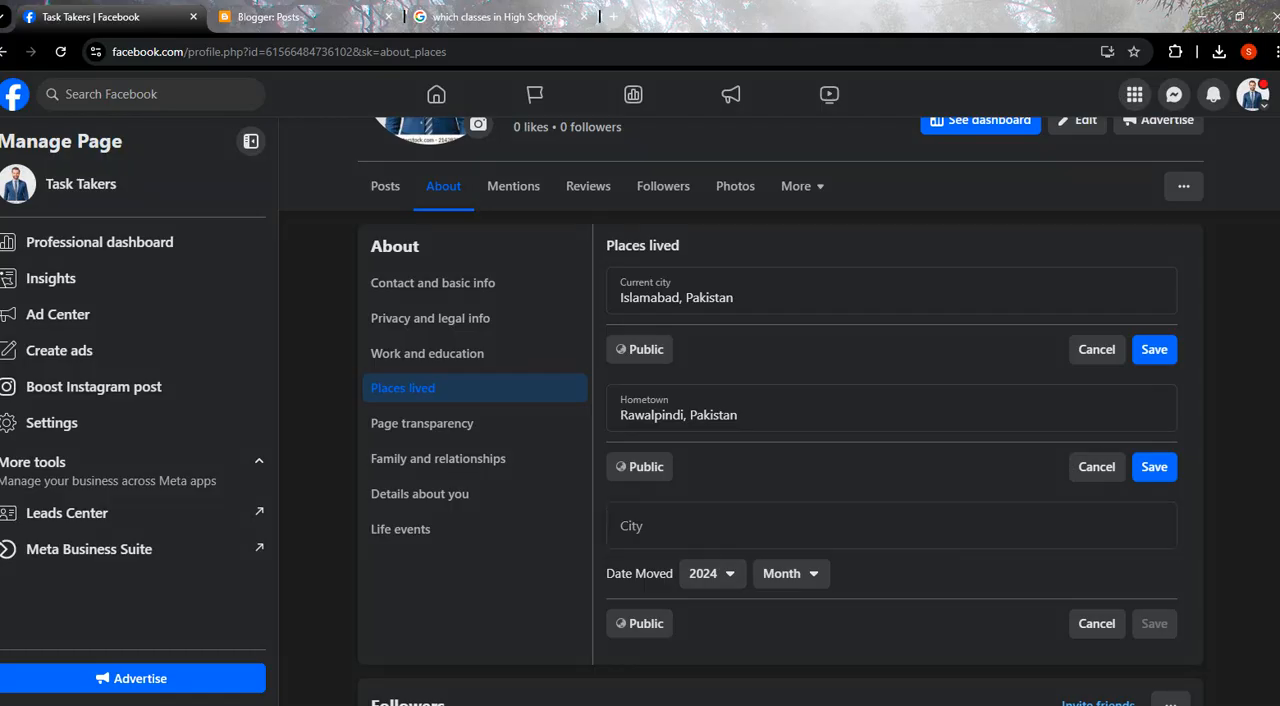
pyautogui.click(1083, 632)
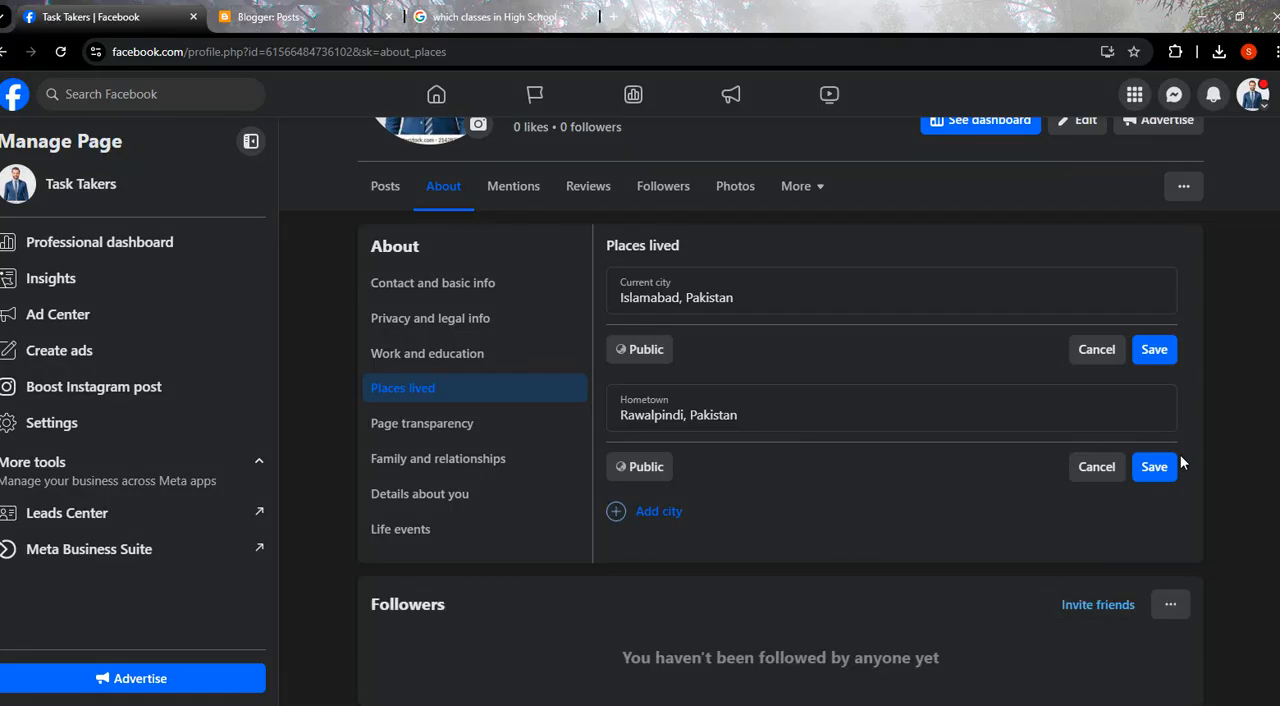
pyautogui.click(1160, 356)
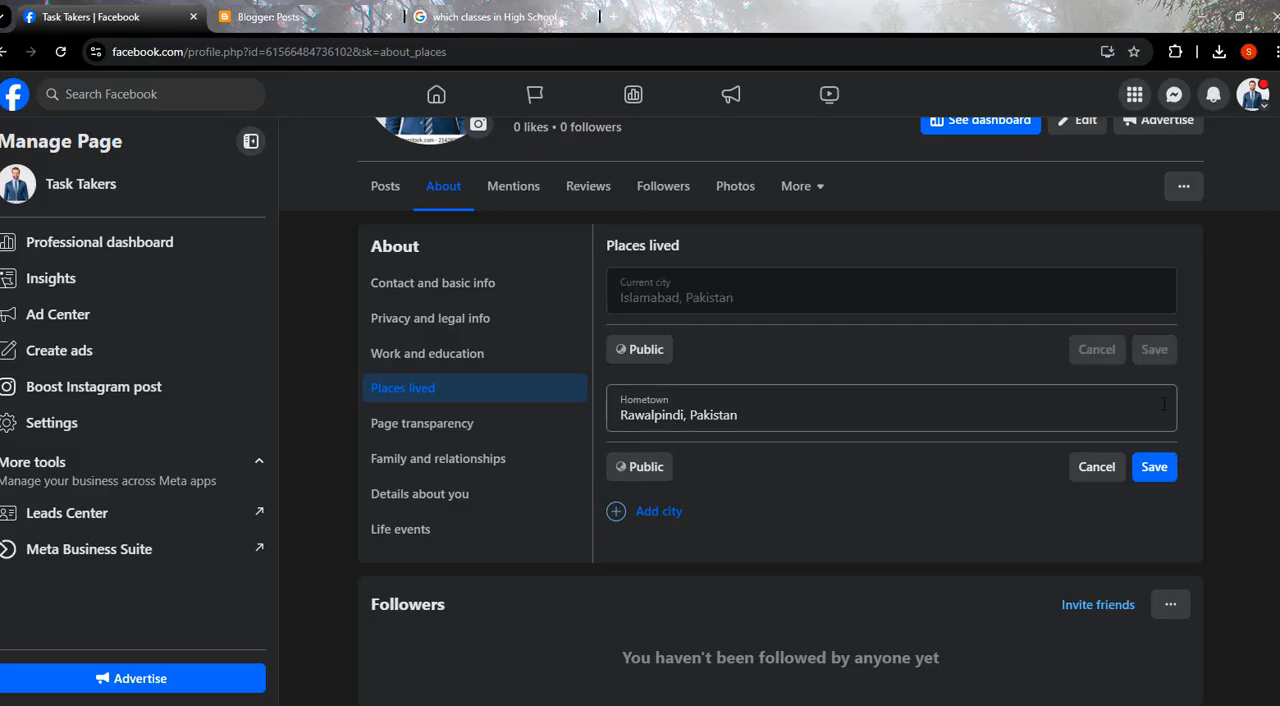
pyautogui.click(1156, 467)
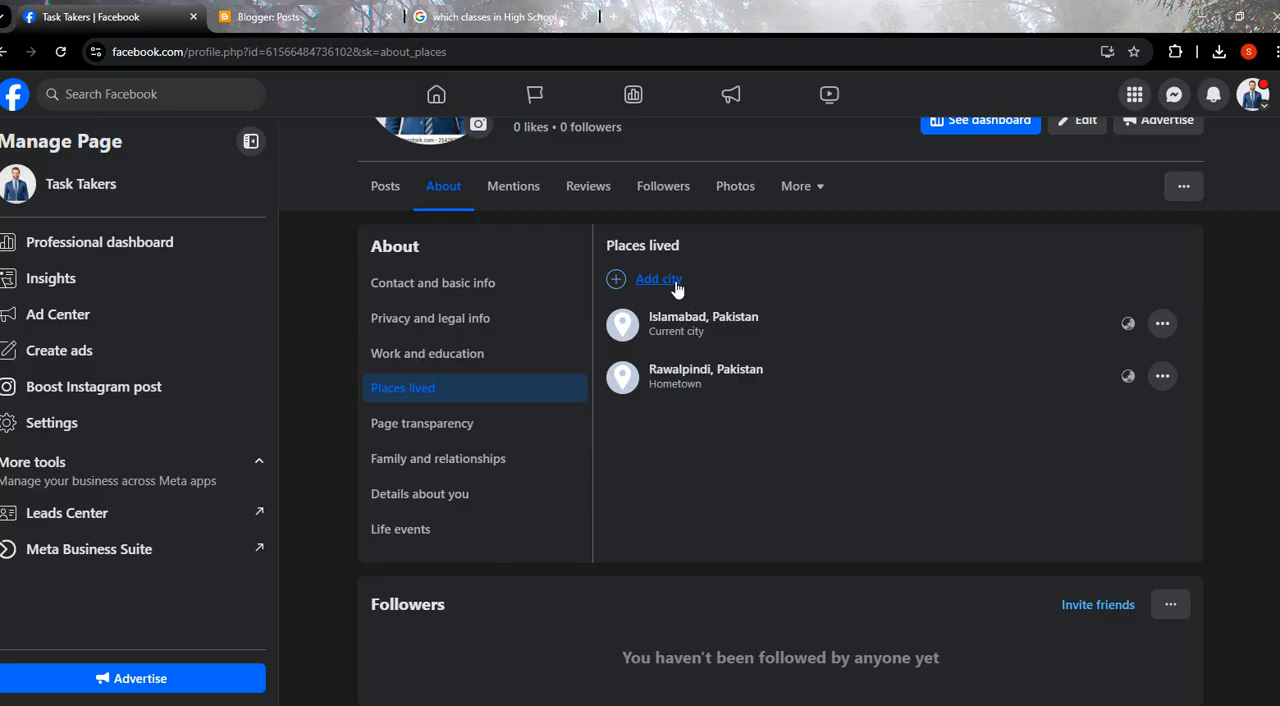
# - Start another city entry under Places lived with Islamabad, Pakistan as the city
pyautogui.click(676, 282)
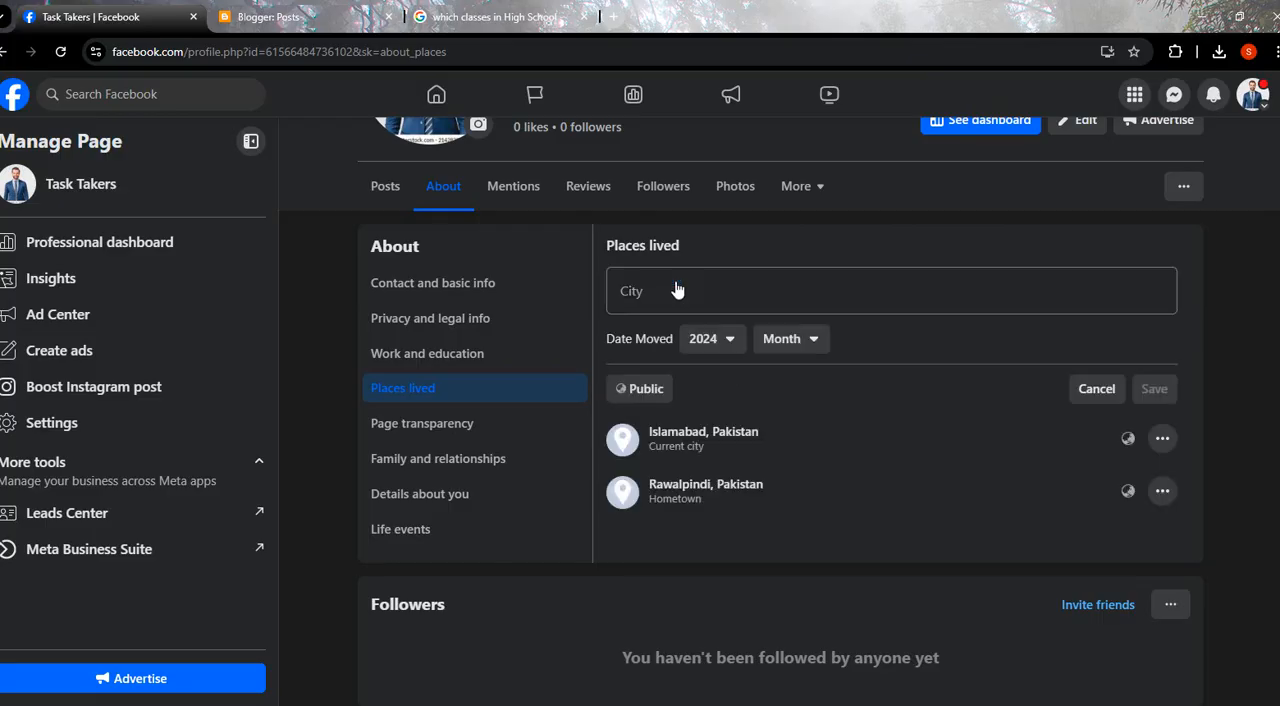
pyautogui.click(728, 285)
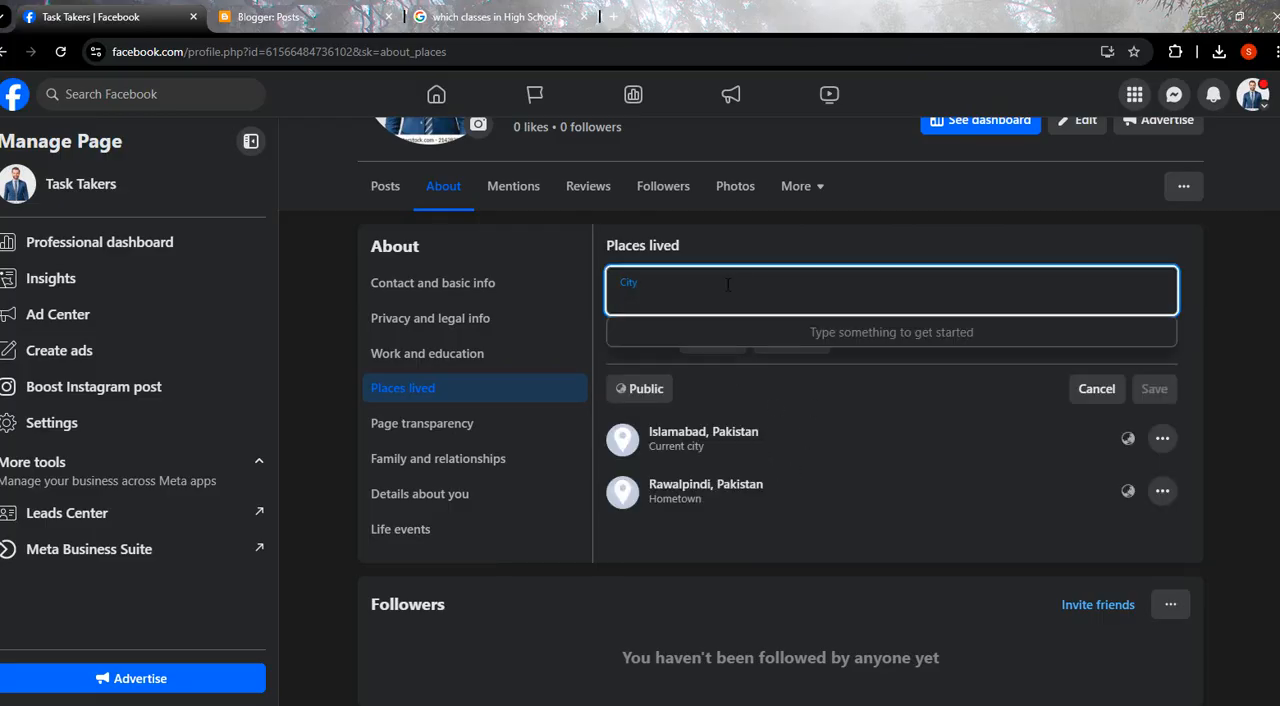
pyautogui.click(1251, 255)
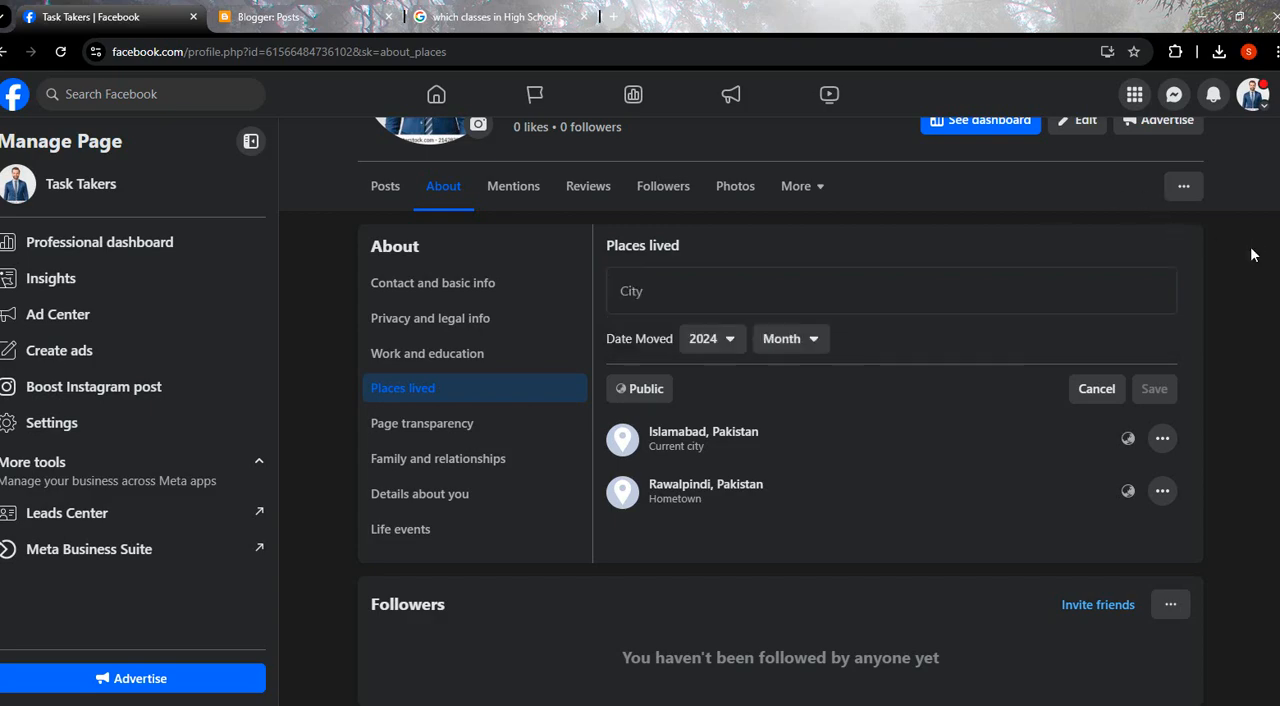
pyautogui.click(760, 295)
pyautogui.write('i')
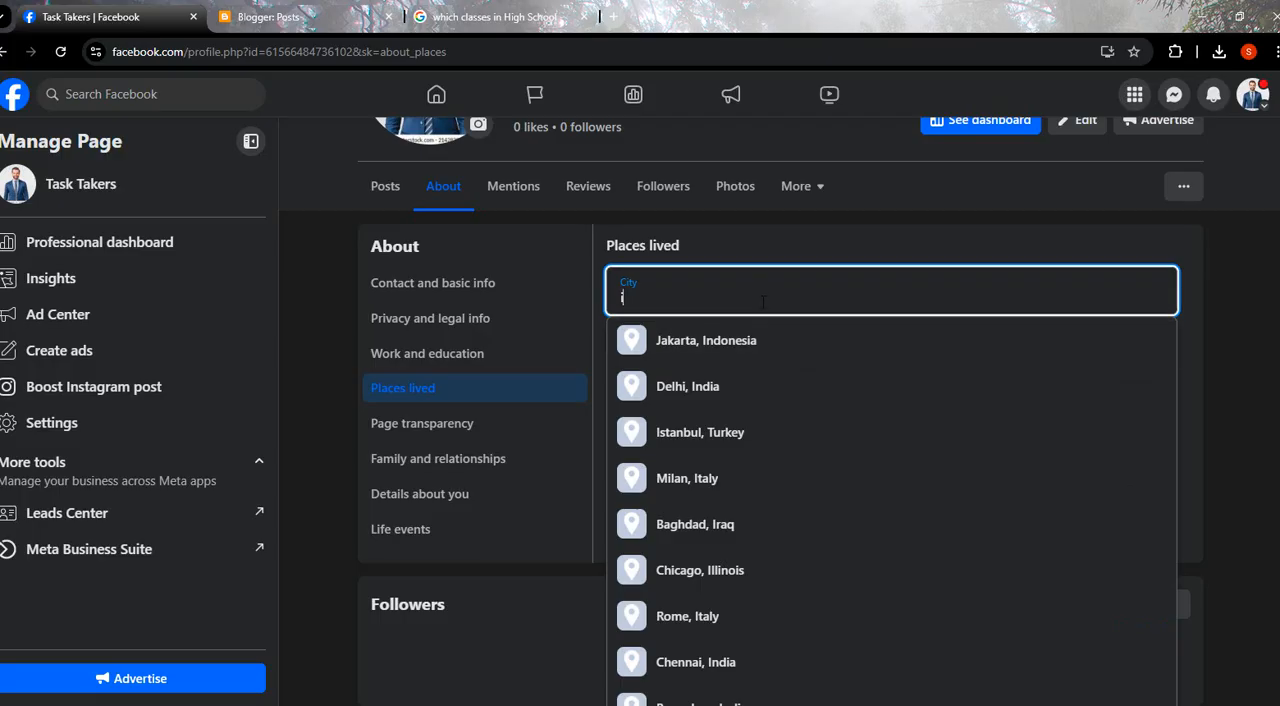
pyautogui.write('s')
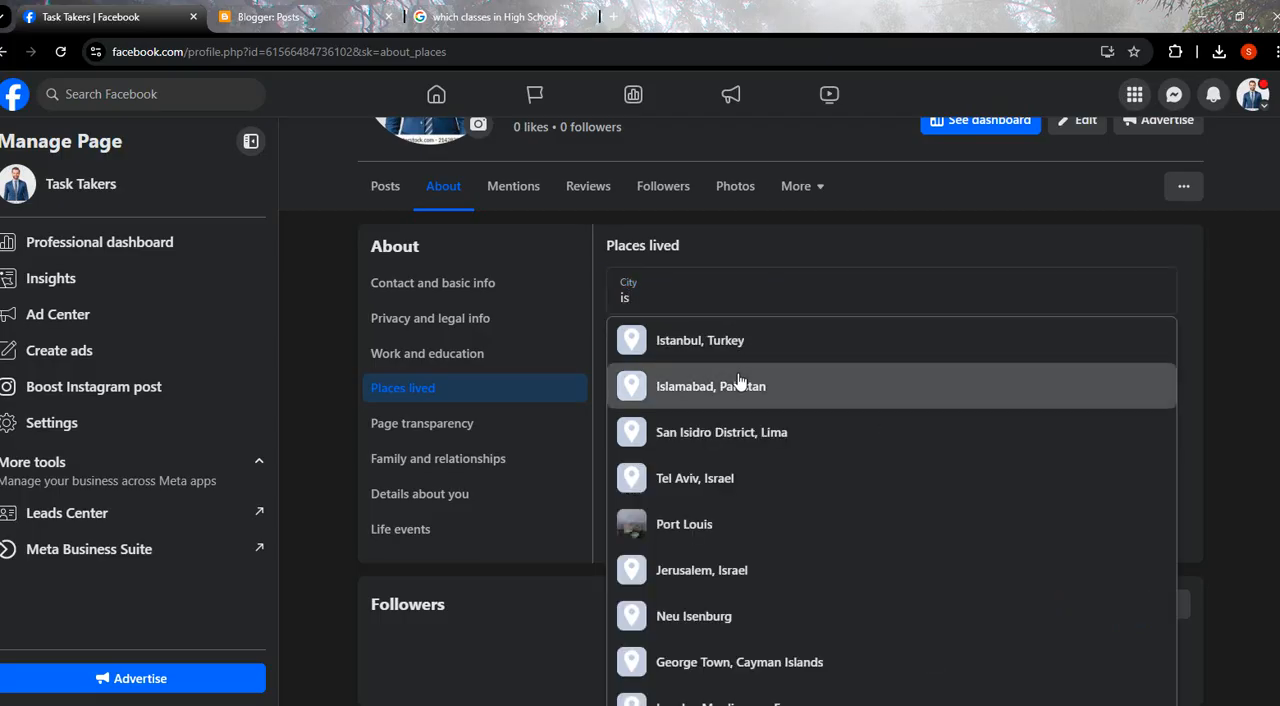
pyautogui.click(739, 385)
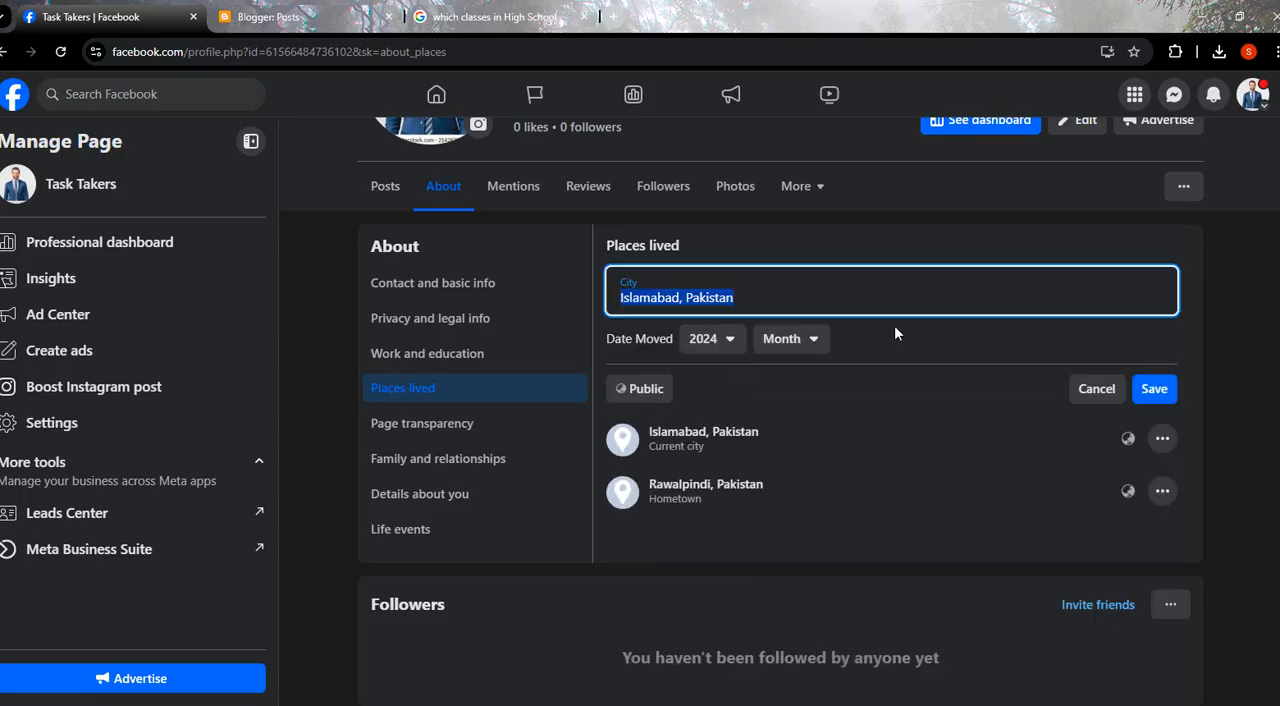
# - Set the new city entry's date moved to February 3, 2023 and save the entry
pyautogui.click(728, 346)
pyautogui.click(731, 348)
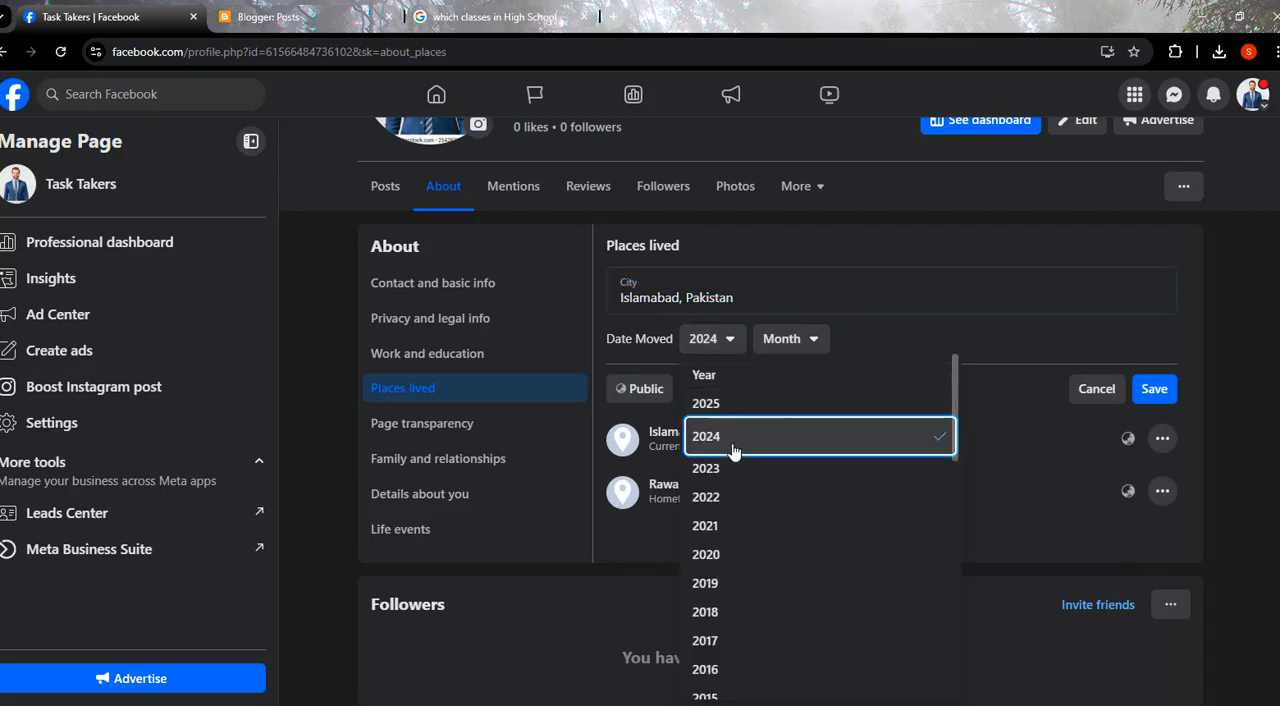
pyautogui.click(728, 470)
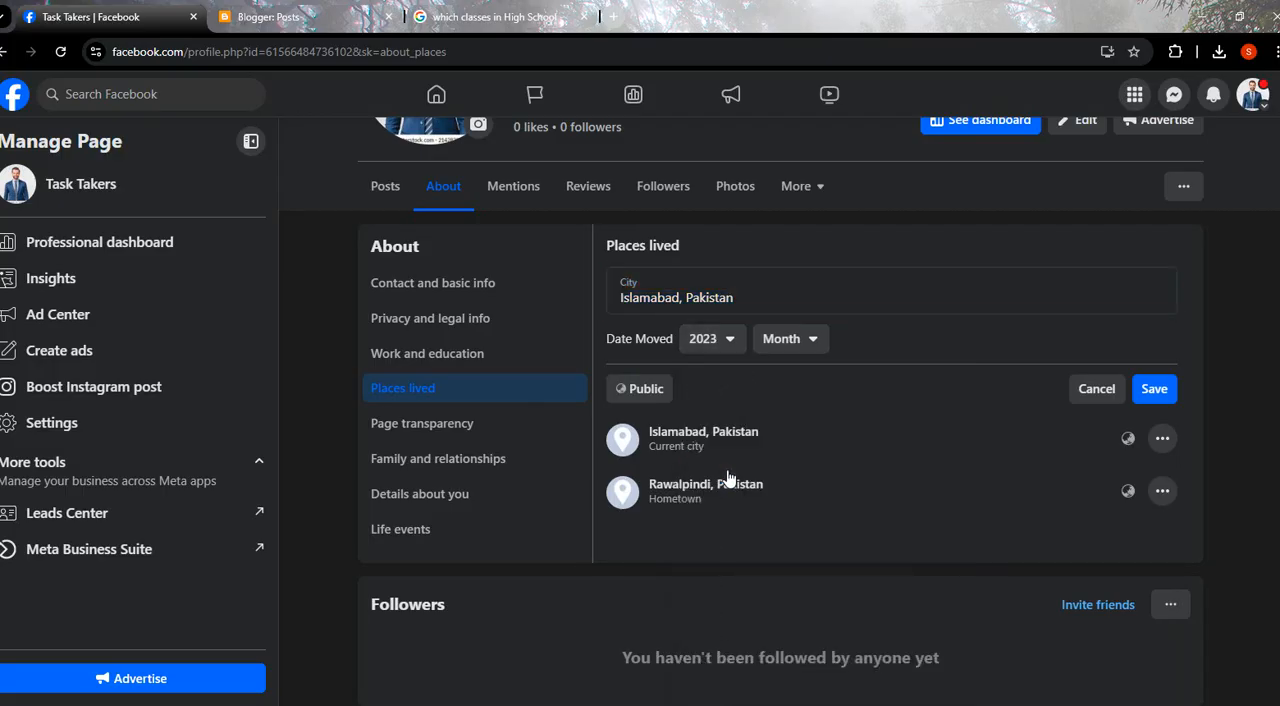
pyautogui.click(815, 339)
pyautogui.click(815, 447)
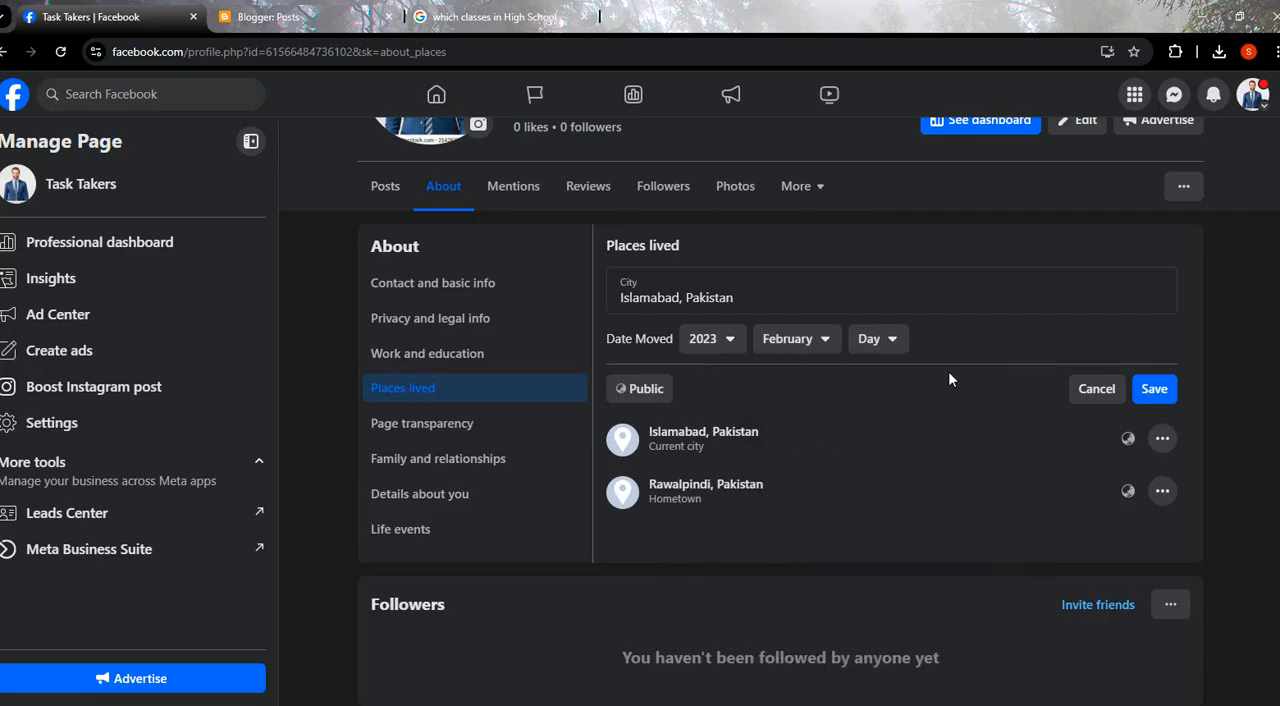
pyautogui.click(892, 340)
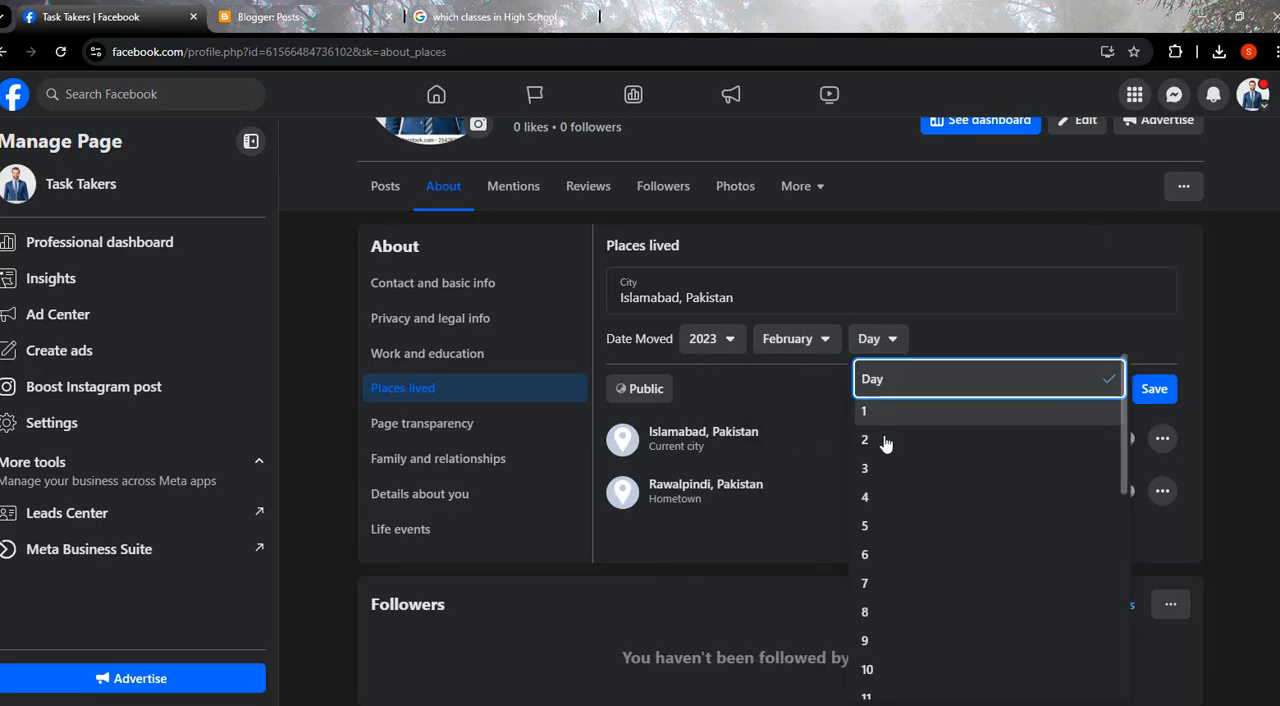
pyautogui.click(893, 488)
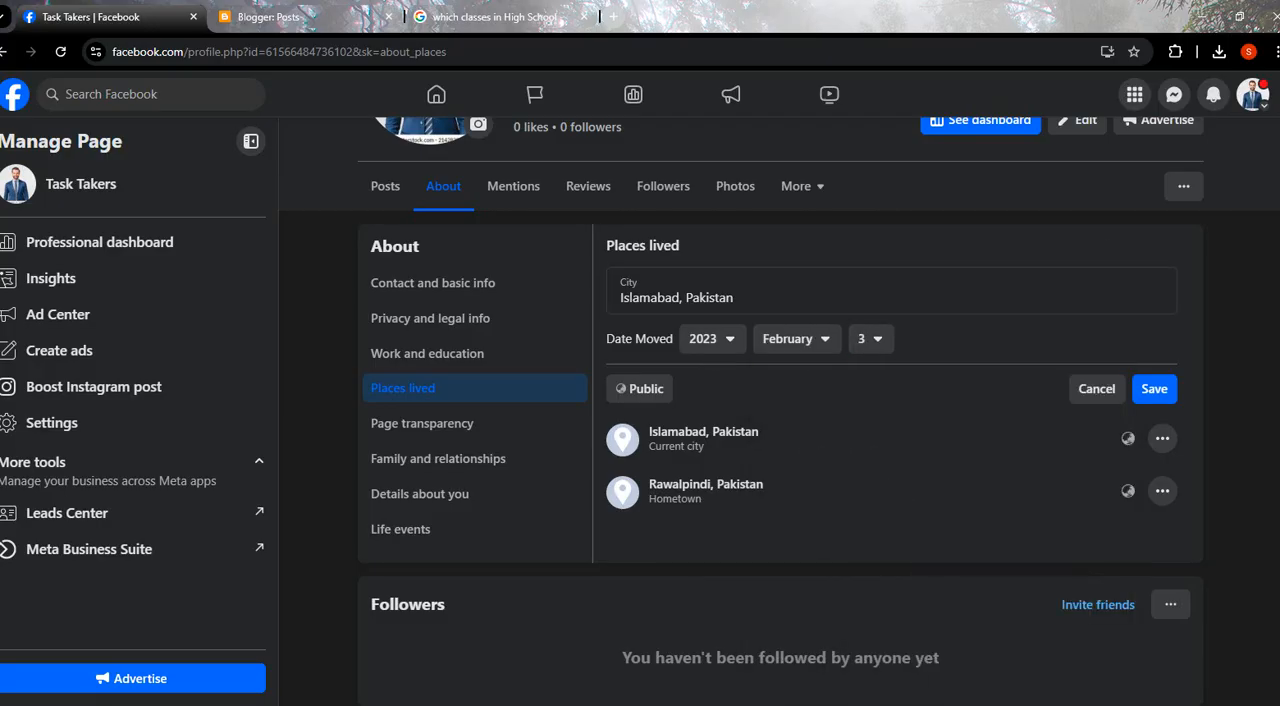
pyautogui.click(1152, 387)
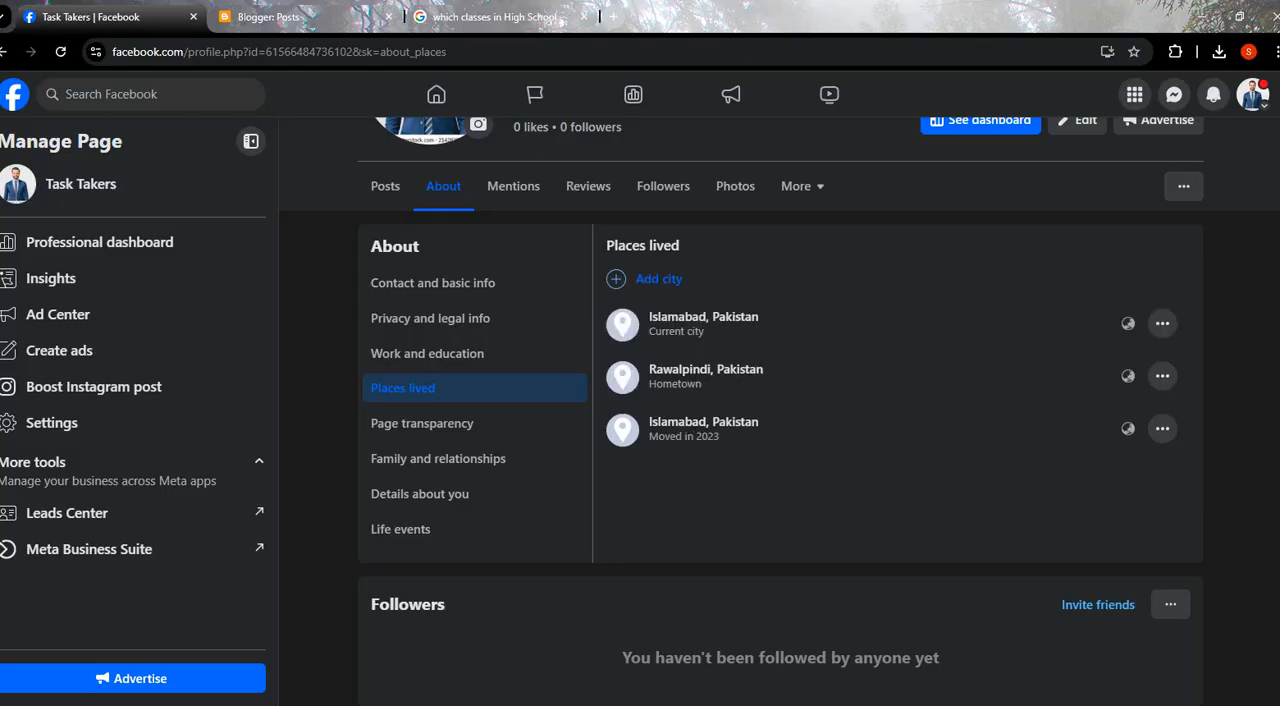
# - Look through the Page transparency and Family and relationships sections of the About information
pyautogui.scroll(-1, 676, 394)
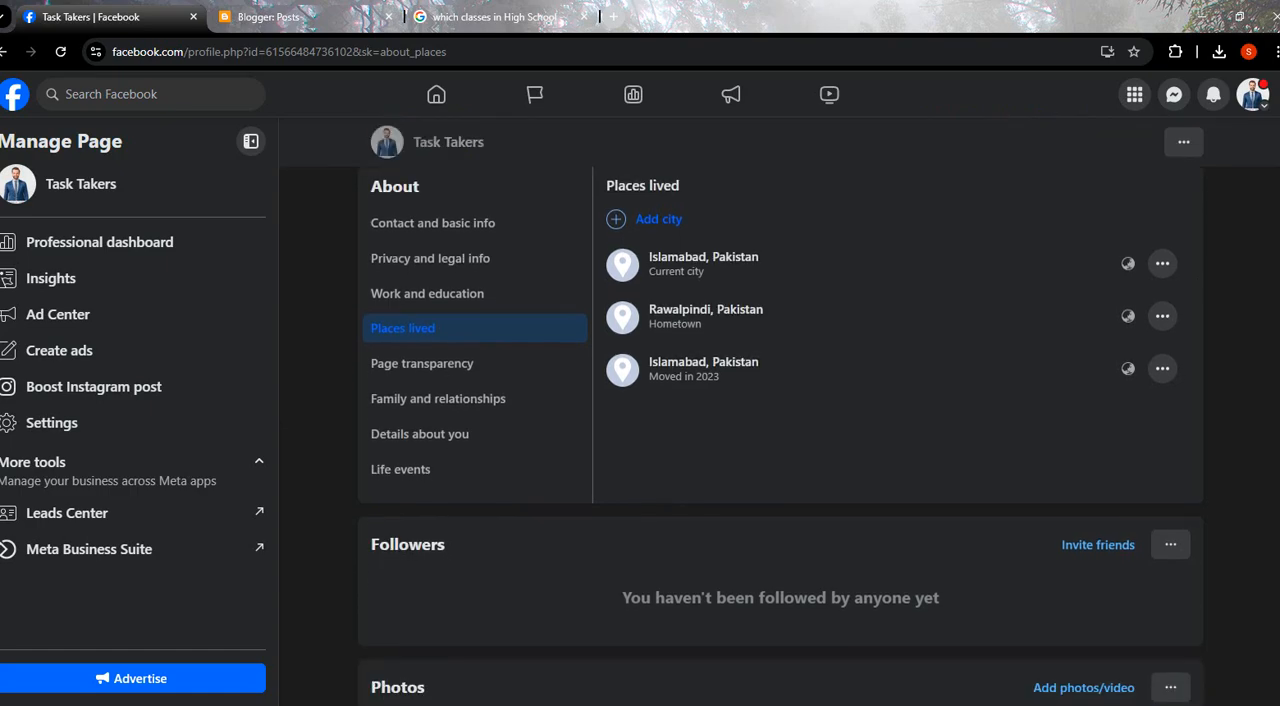
pyautogui.click(508, 366)
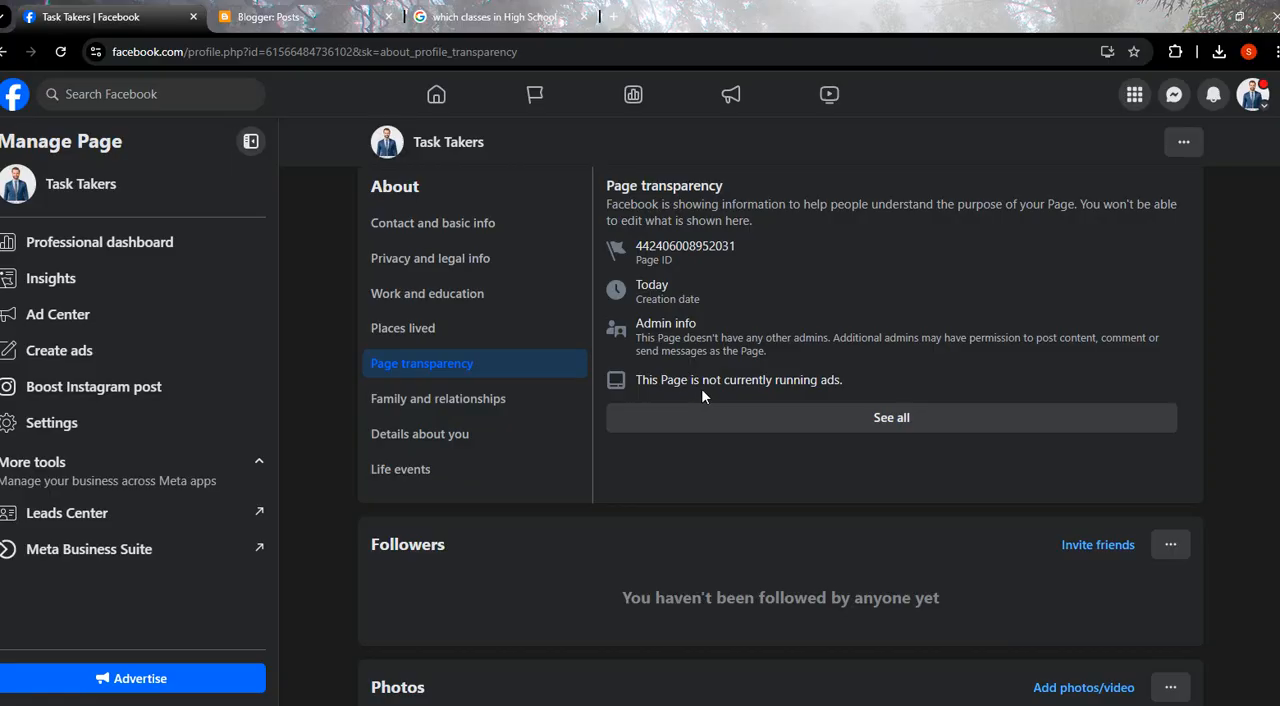
pyautogui.click(500, 405)
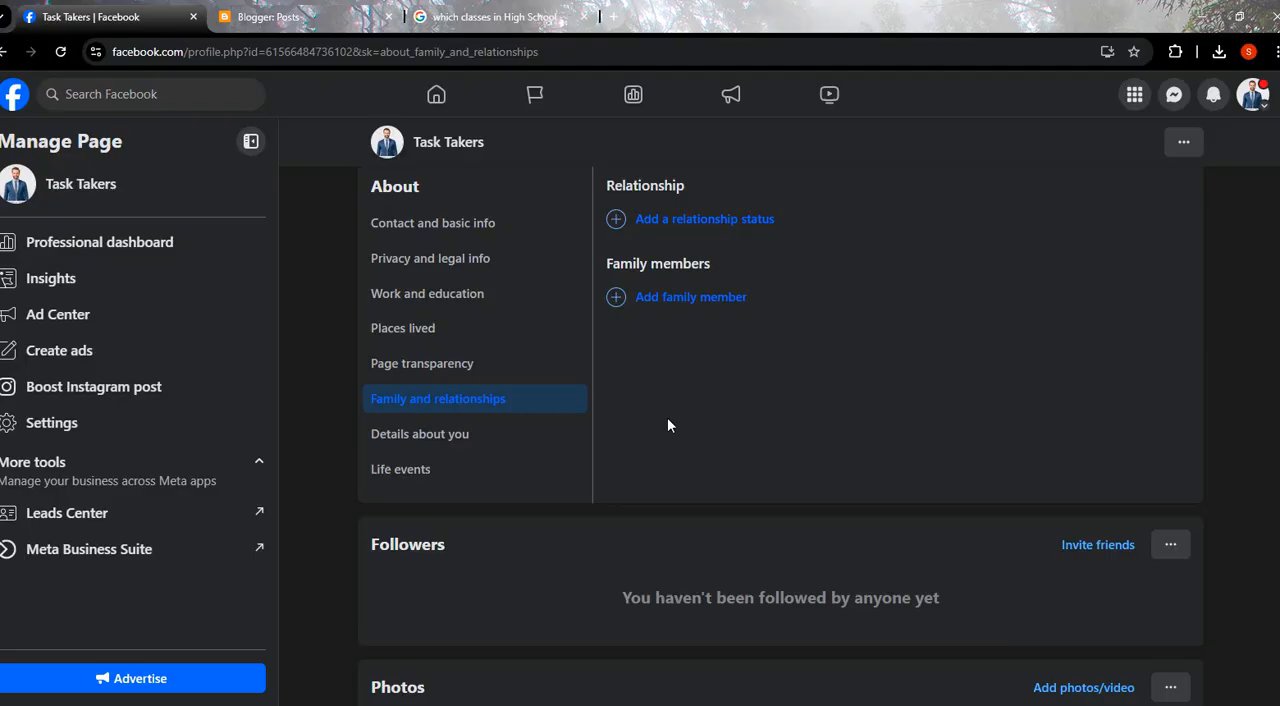
# - Open the empty About you description for editing in the Details about you section
pyautogui.click(560, 438)
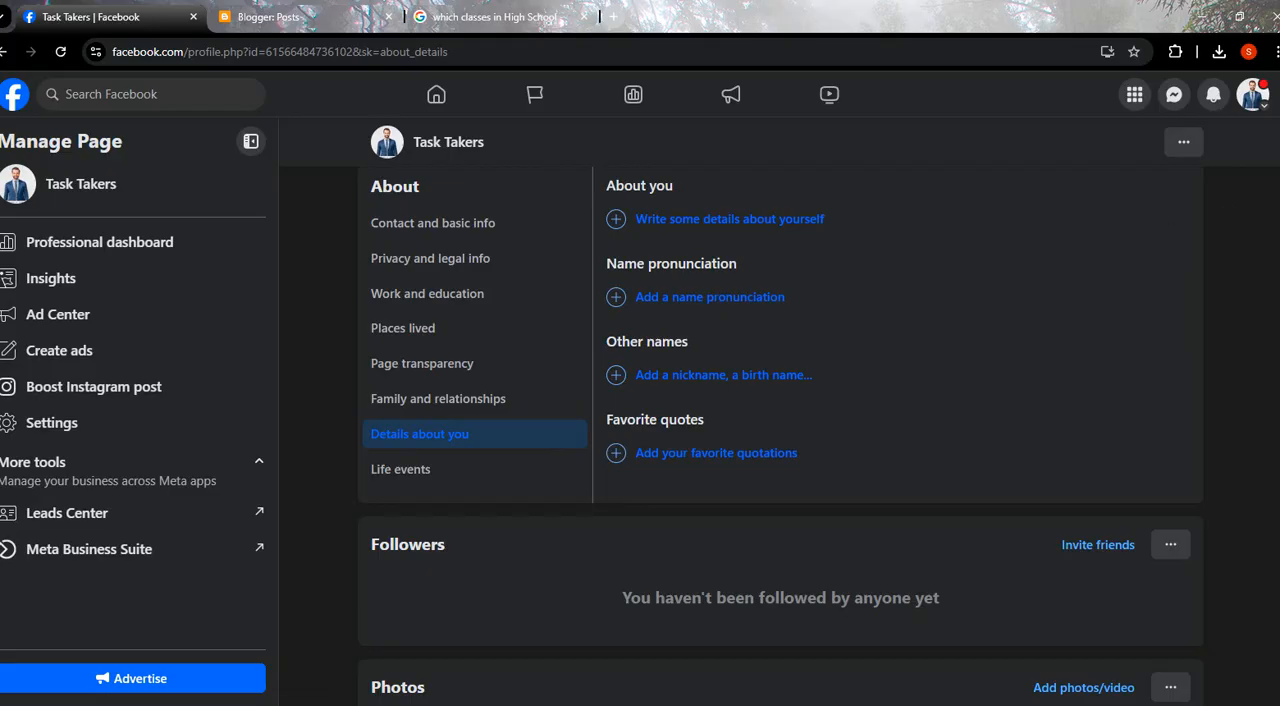
pyautogui.click(650, 222)
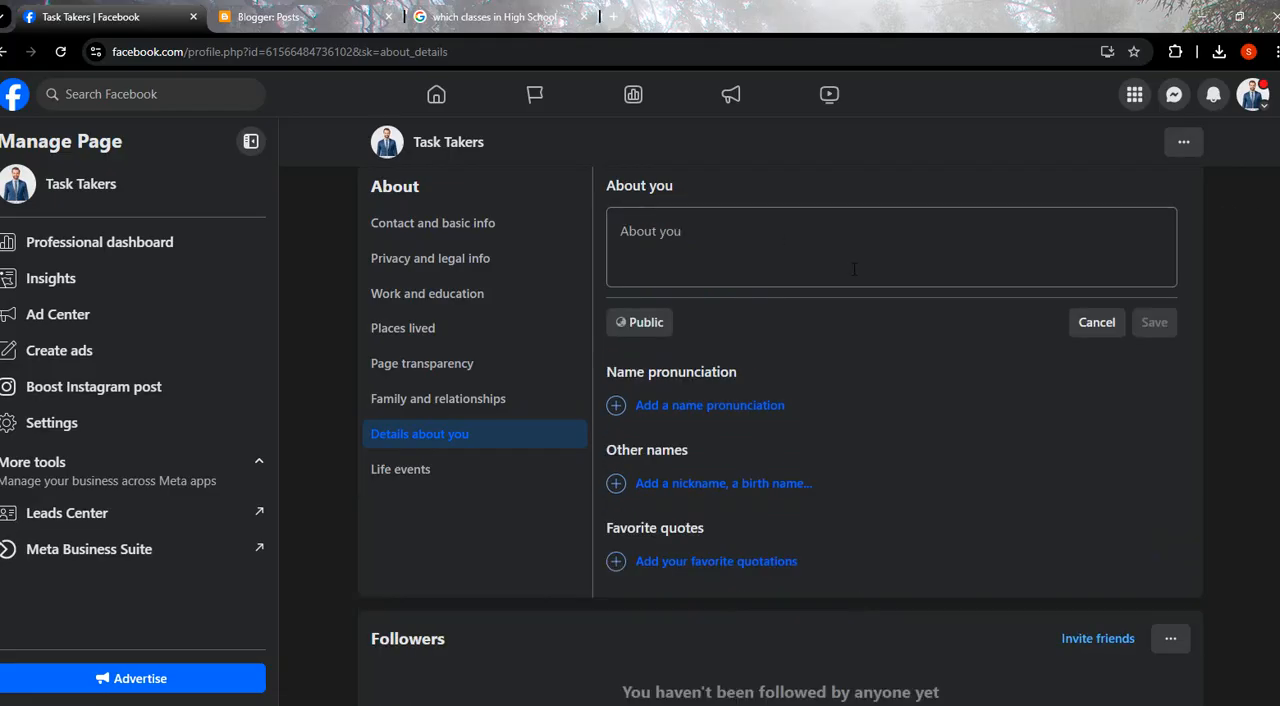
pyautogui.click(825, 249)
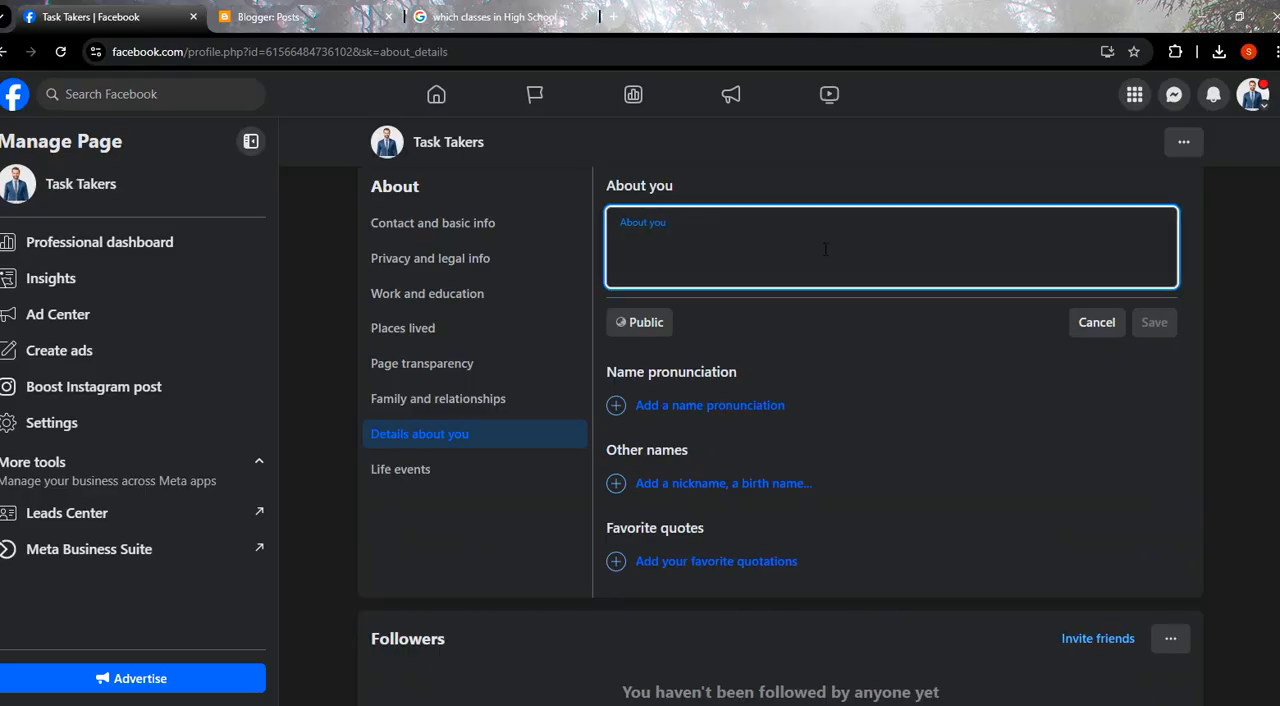
pyautogui.write('I')
pyautogui.press('BackSpace')
pyautogui.write('sev')
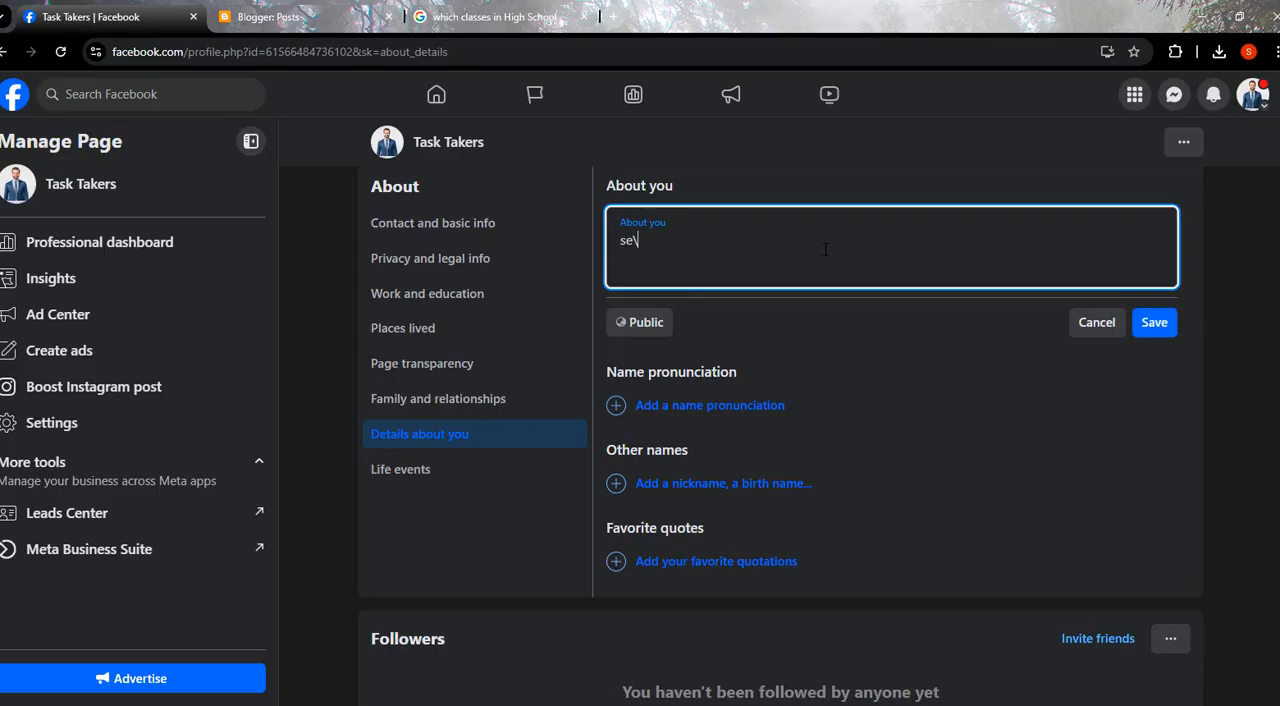
pyautogui.press('BackSpace')
pyautogui.press('BackSpace')
pyautogui.write('al')
pyautogui.press('BackSpace')
pyautogui.press('BackSpace')
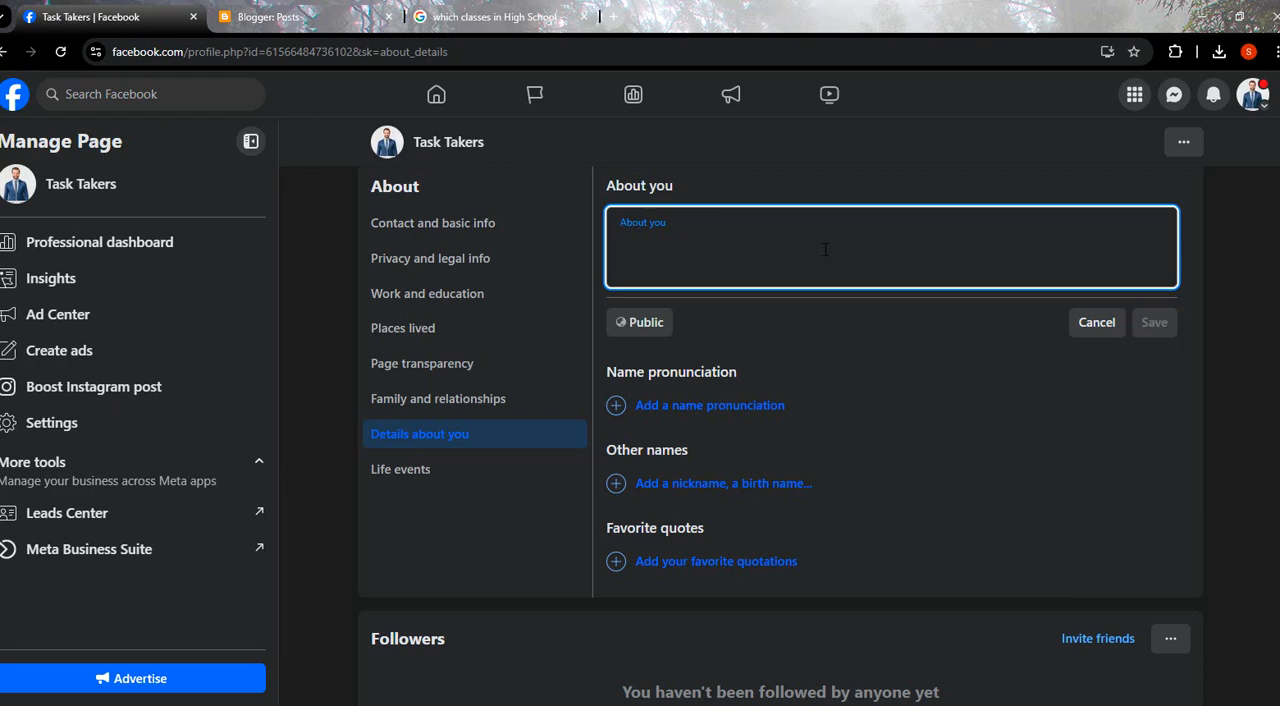
# - Write "ALLHAMDULLILAH SELFMADE" as the About you description and save it
pyautogui.write('ALLHA')
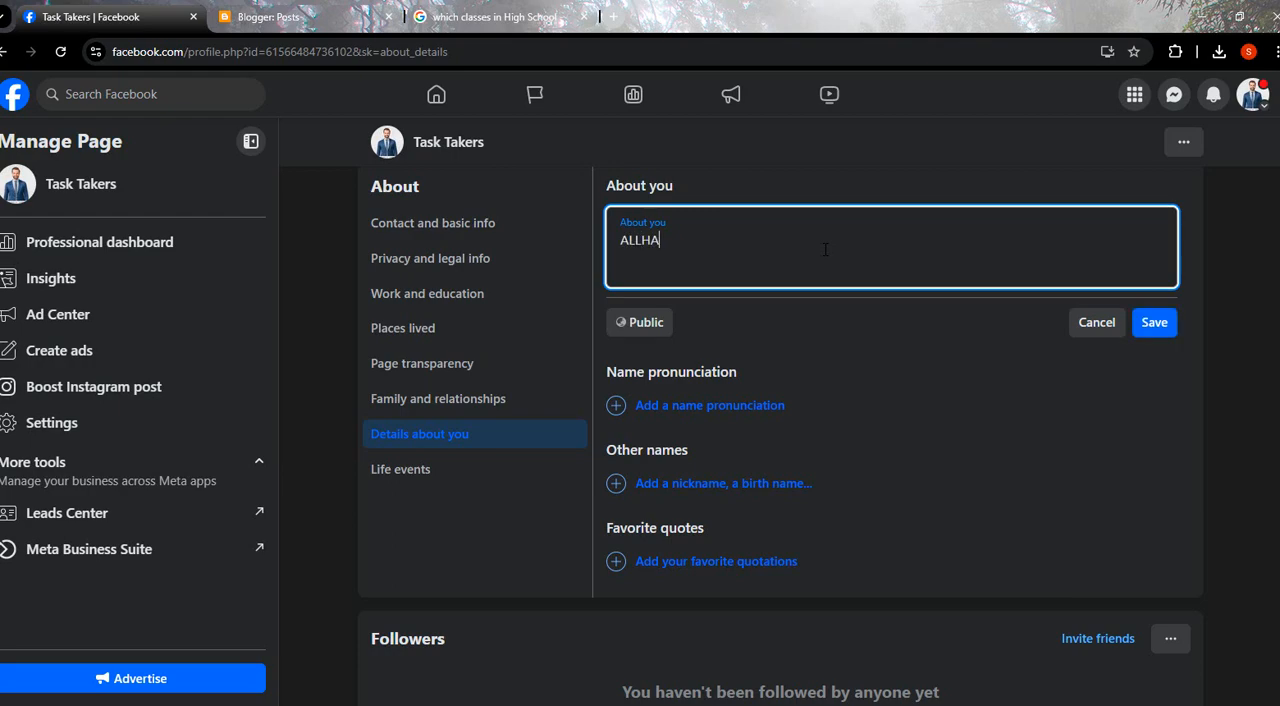
pyautogui.write('MDULLILAH ')
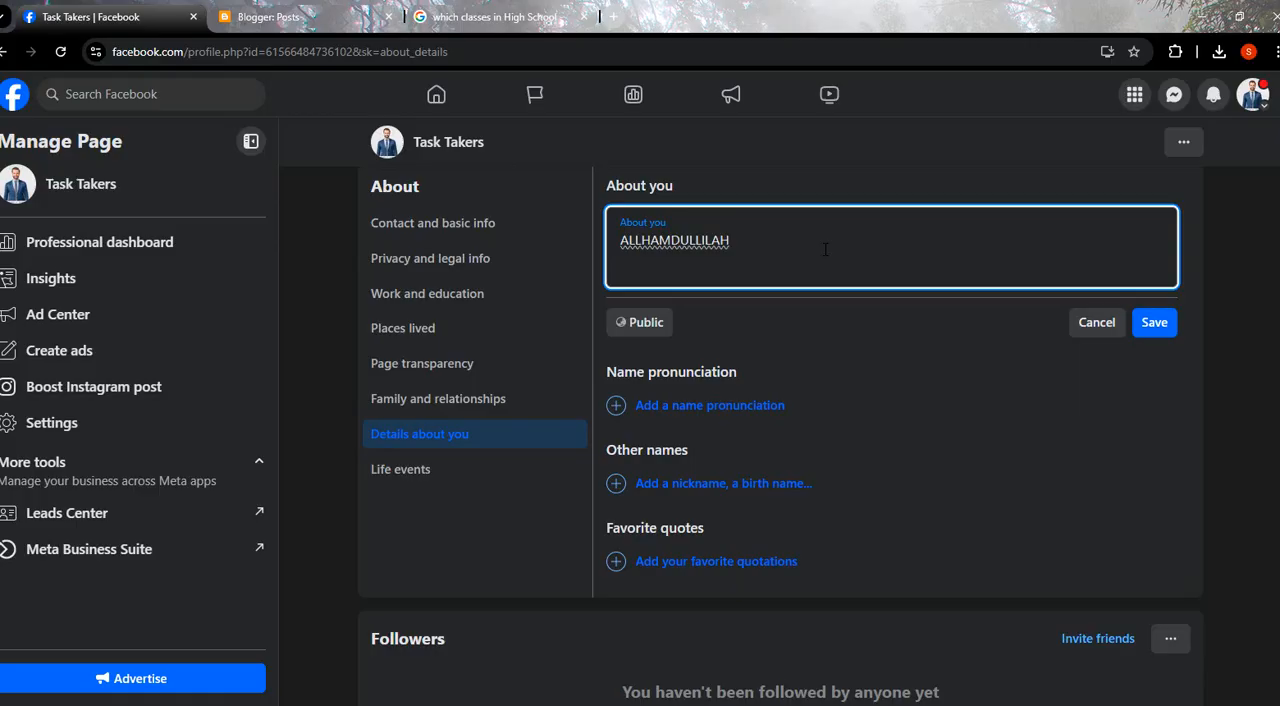
pyautogui.write('SELFMADE')
pyautogui.click(1153, 322)
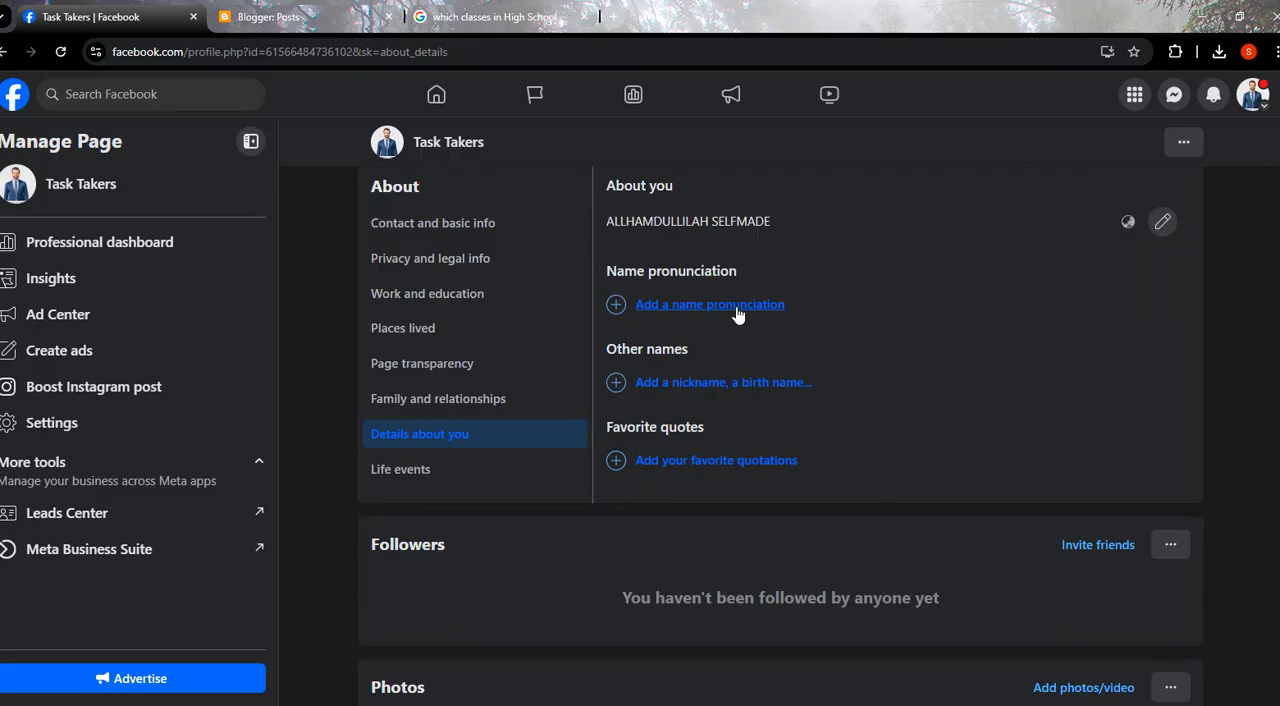
# - Open the name pronunciation options and look through the suggestions for the first and last name
pyautogui.click(640, 316)
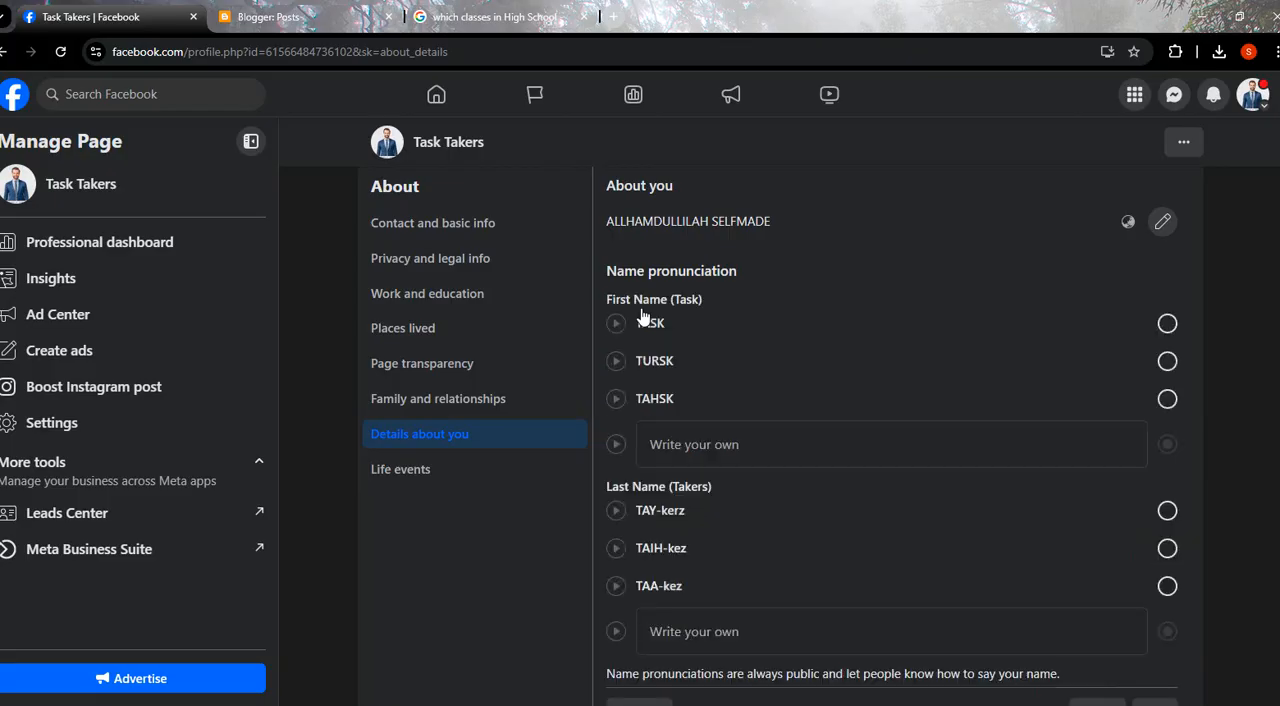
pyautogui.scroll(-2, 787, 305)
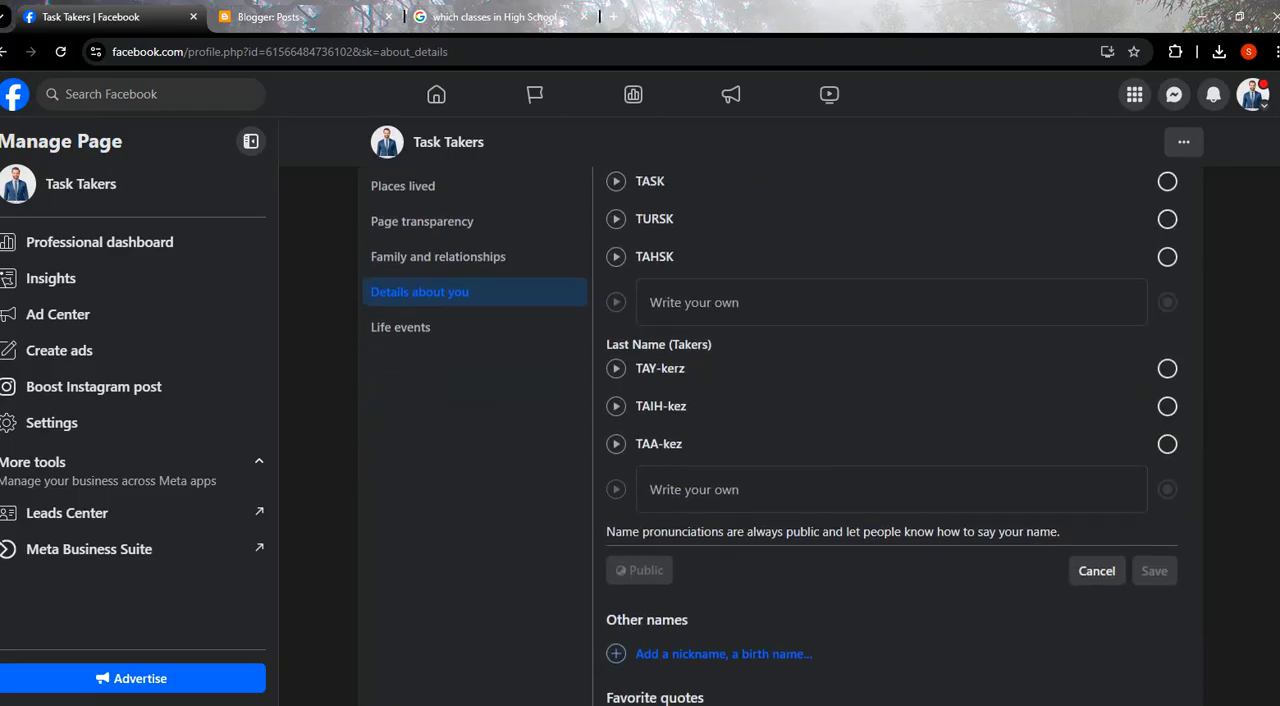
pyautogui.scroll(1, 787, 400)
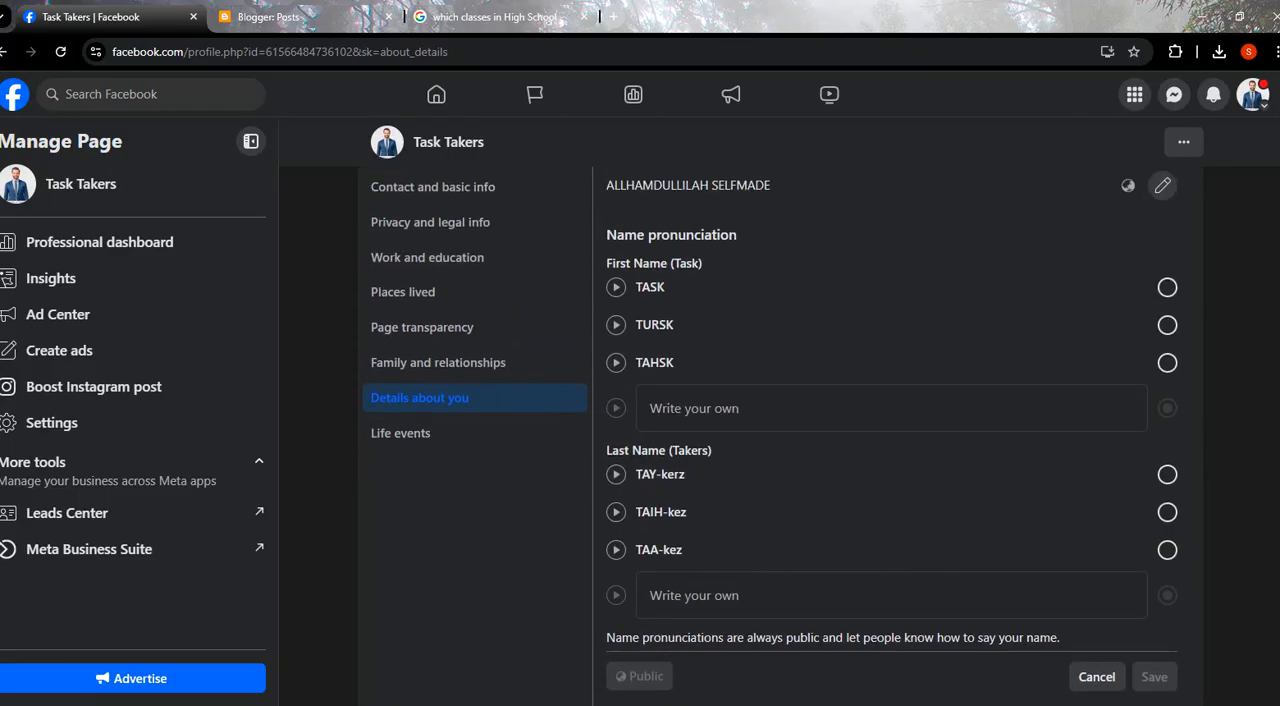
pyautogui.scroll(-1, 787, 400)
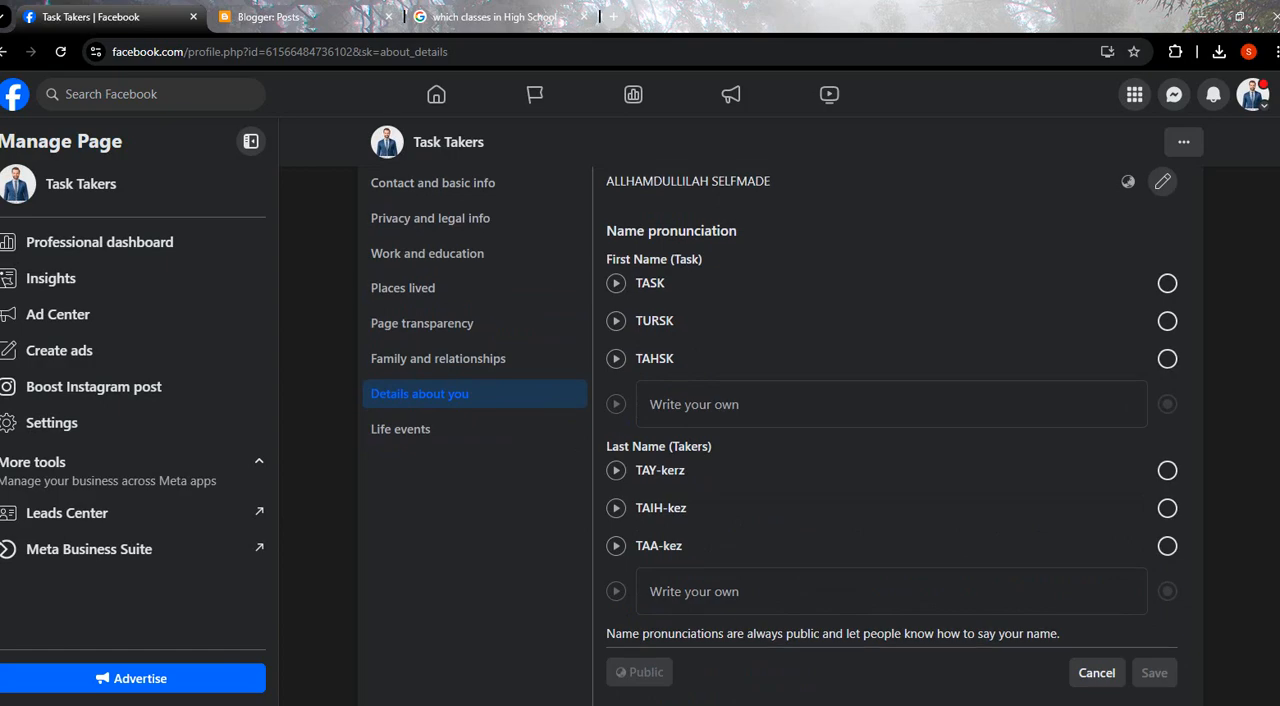
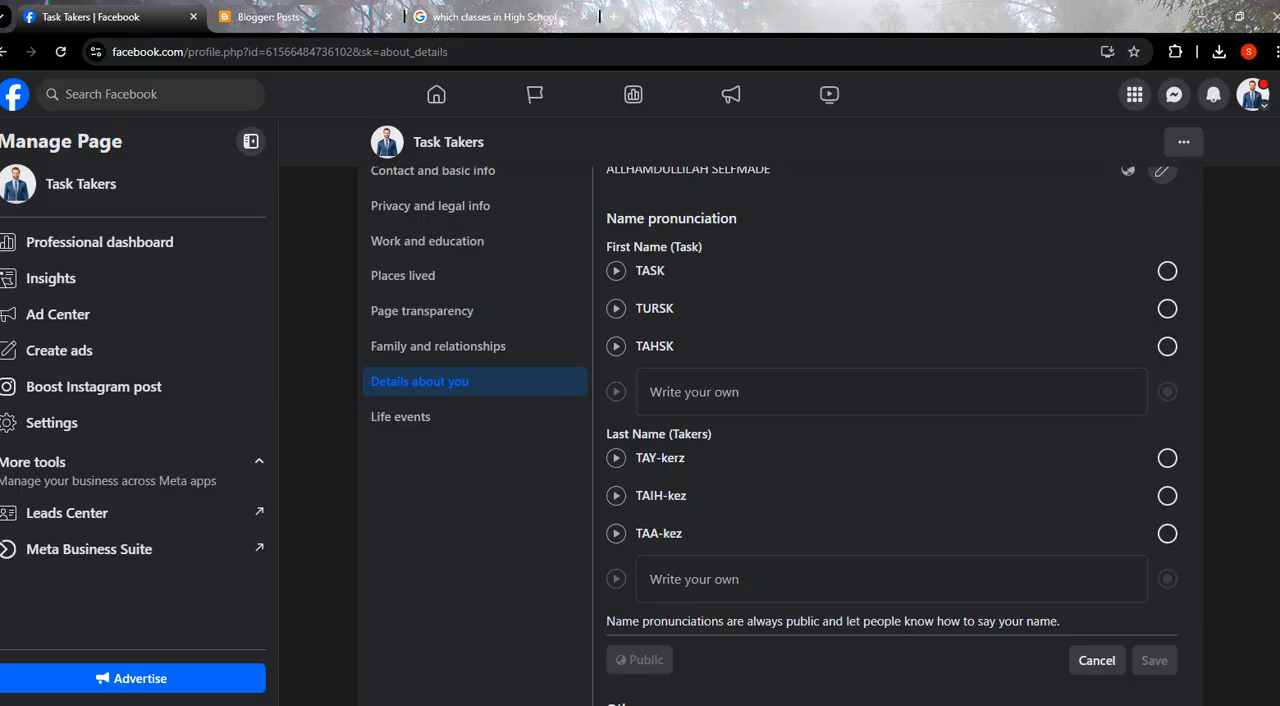
# - Choose TASK as the first name pronunciation and TAY-kerz as the last name pronunciation, and save them
pyautogui.scroll(-2, 771, 436)
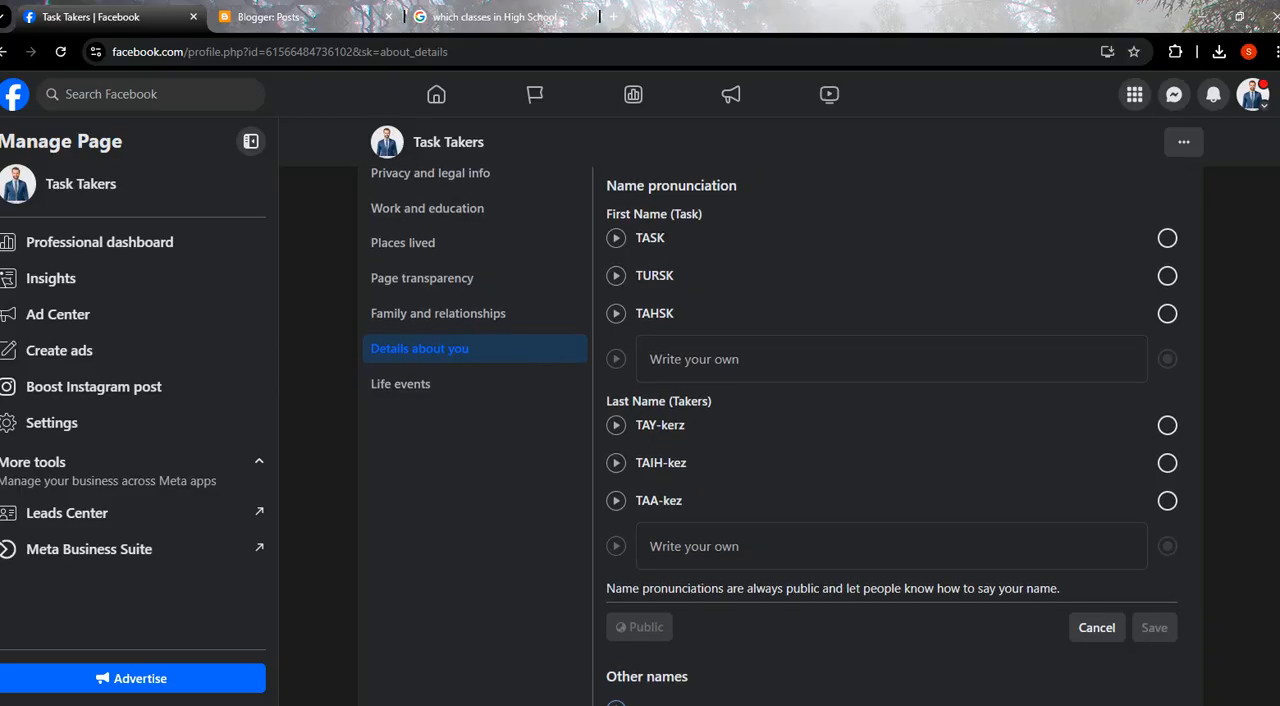
pyautogui.scroll(2, 771, 436)
pyautogui.scroll(1, 779, 519)
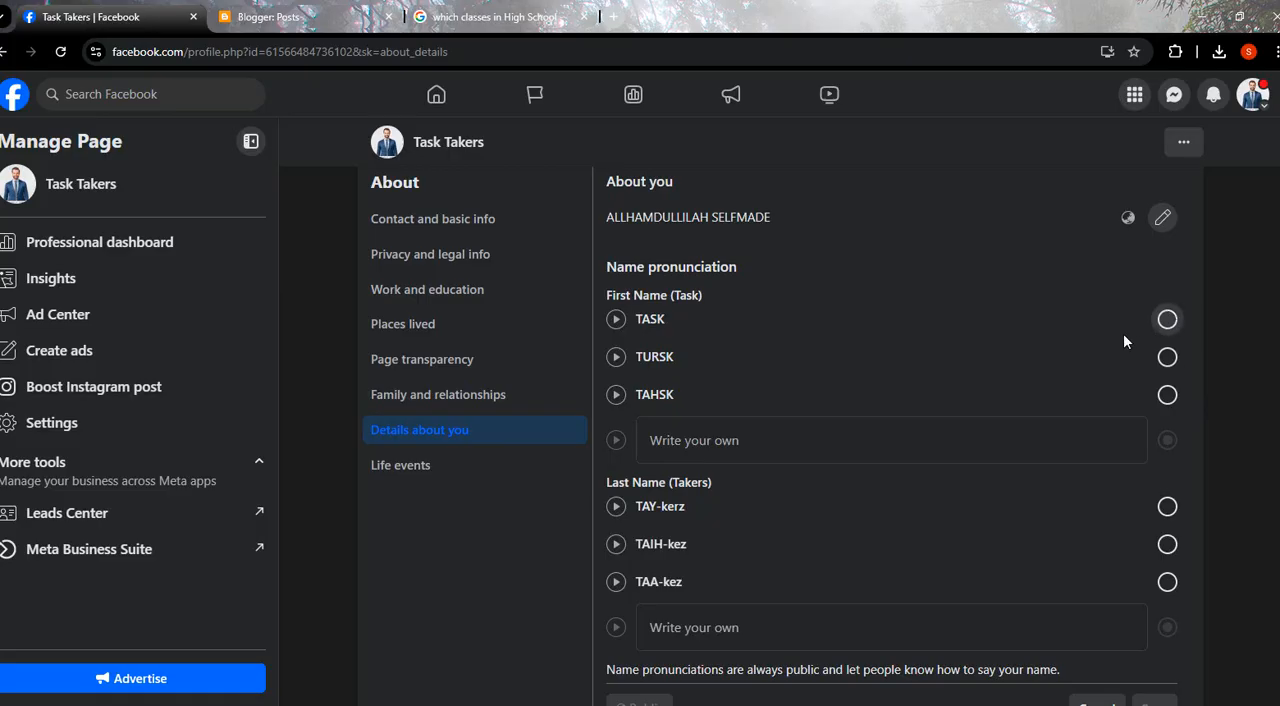
pyautogui.click(1168, 320)
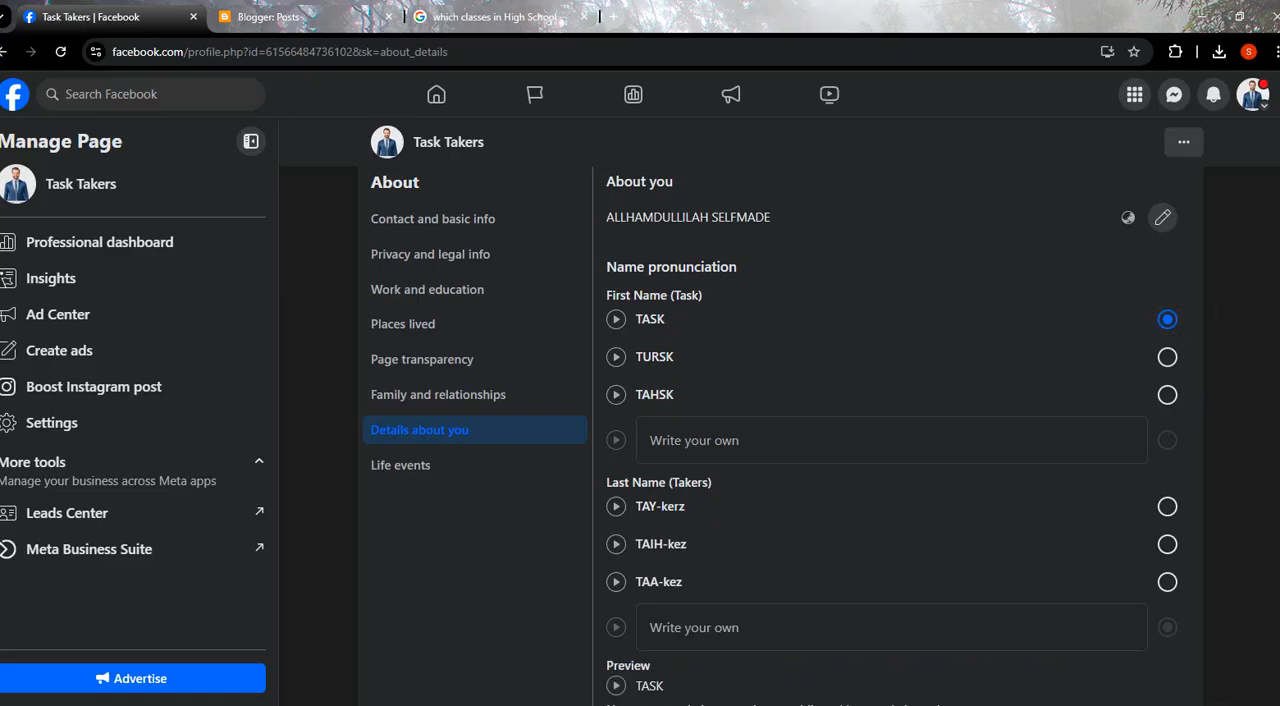
pyautogui.scroll(-2, 1168, 322)
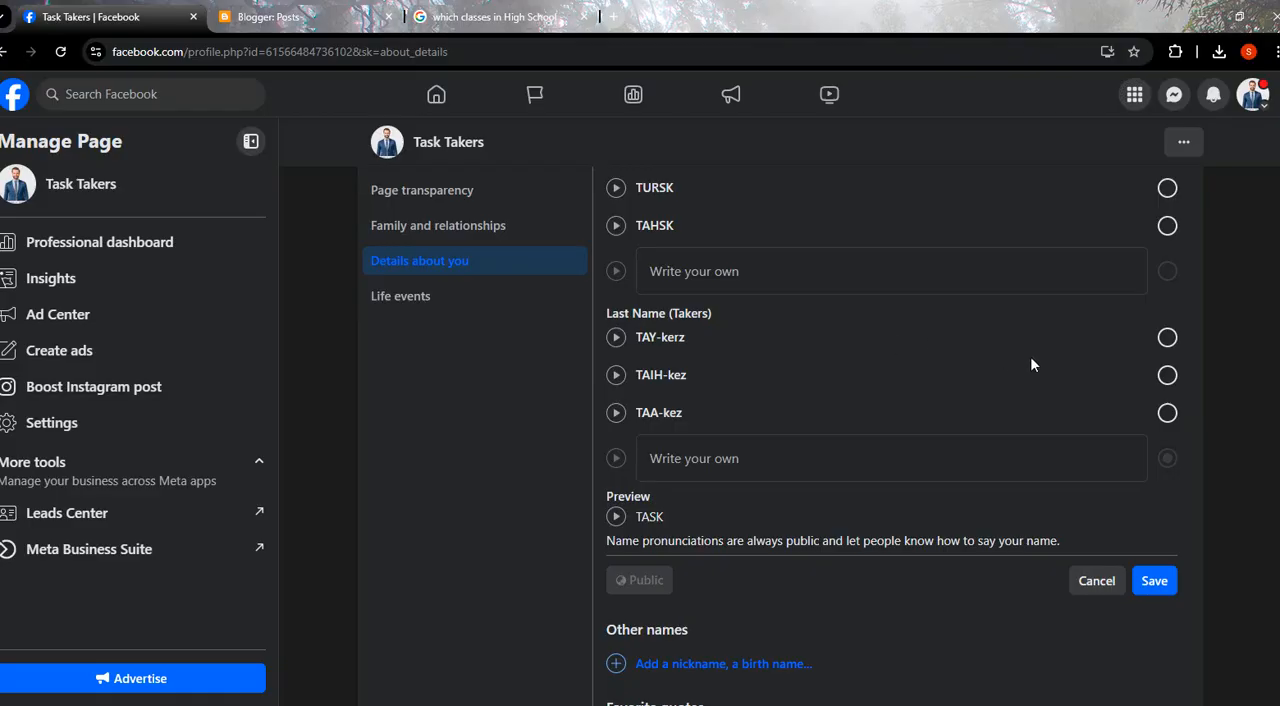
pyautogui.click(1167, 338)
pyautogui.click(1154, 582)
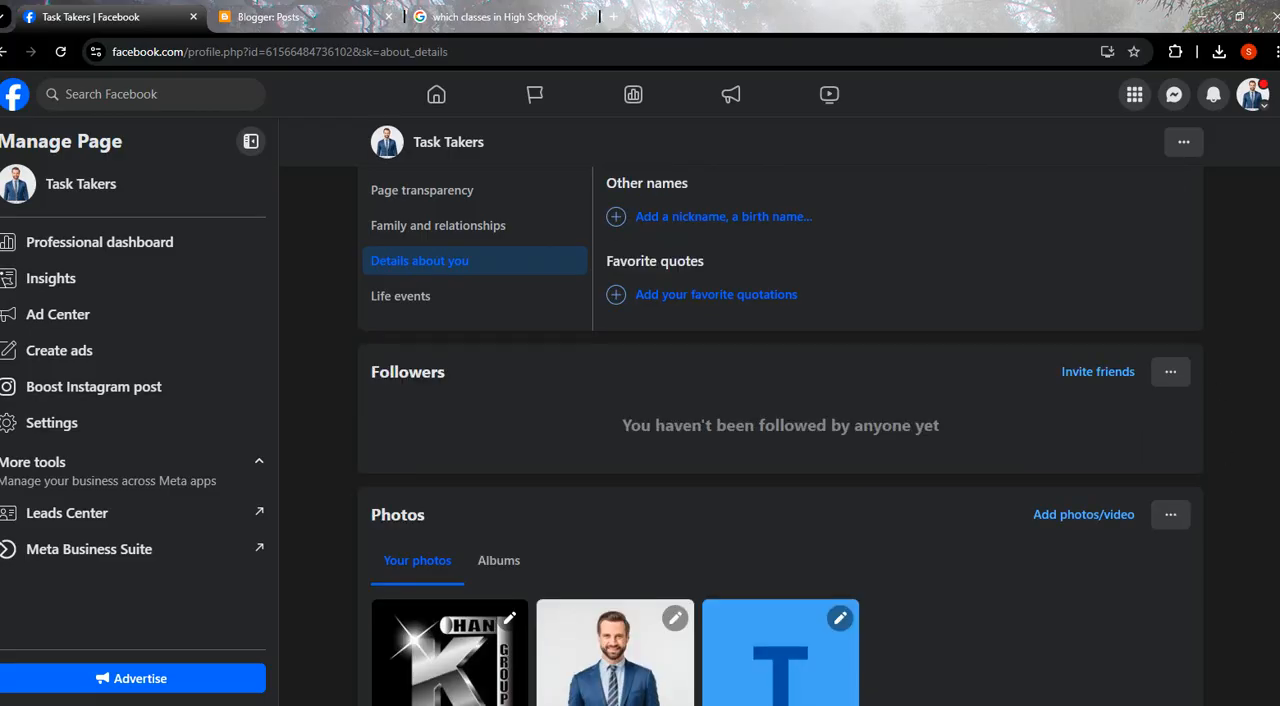
# - Start a new Nickname entry under Other names in the Details about you section
pyautogui.scroll(-5, 1153, 588)
pyautogui.scroll(10, 764, 287)
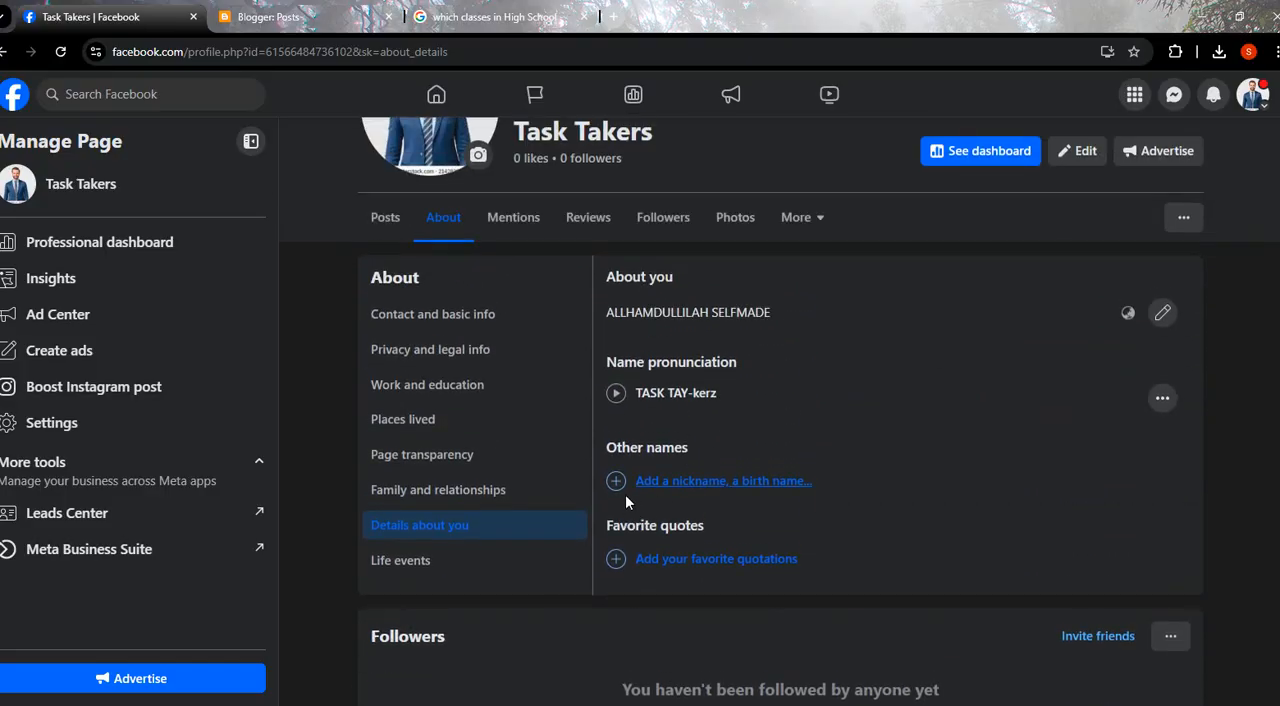
pyautogui.click(652, 486)
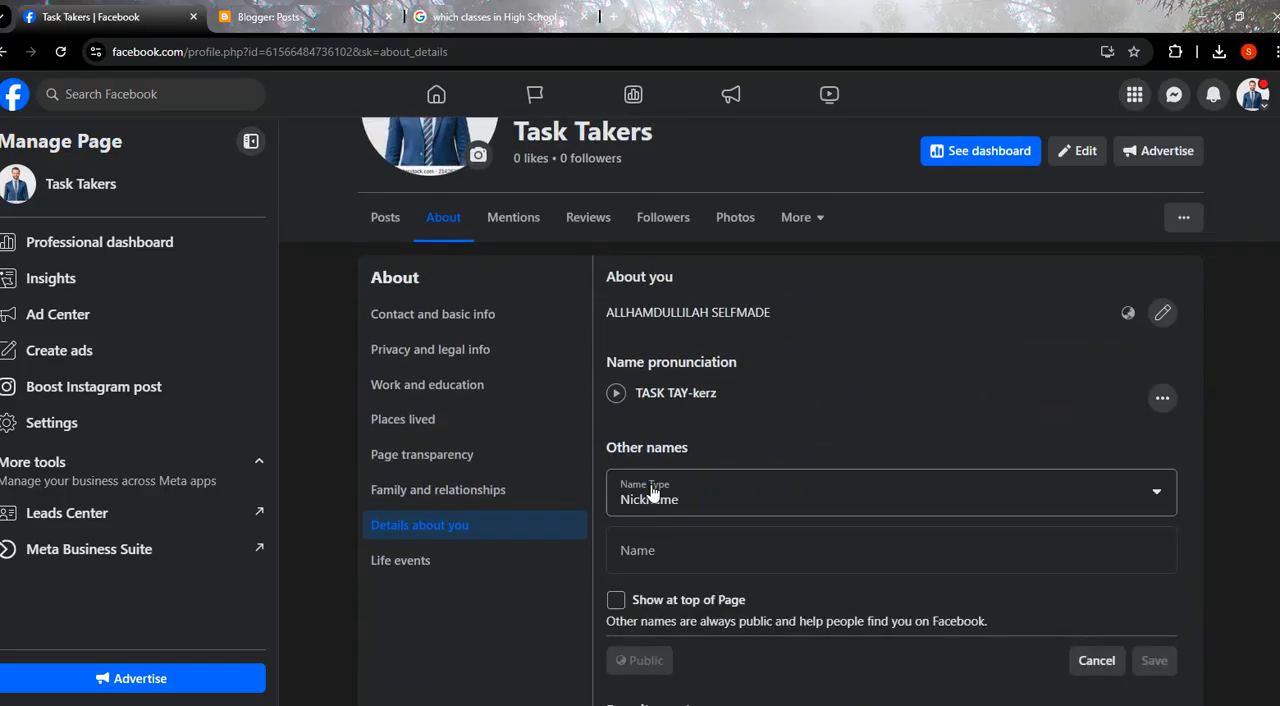
pyautogui.click(653, 550)
pyautogui.click(651, 550)
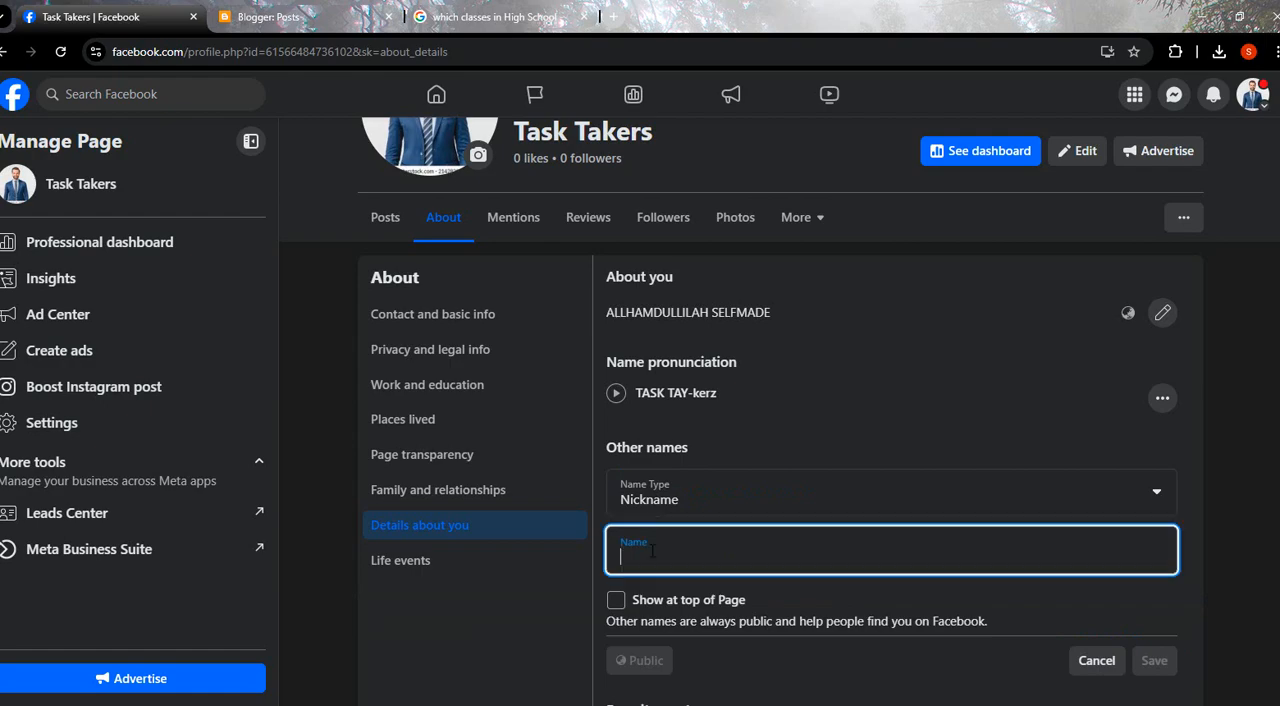
# - Try to save the nickname written entirely in capital letters
pyautogui.write('k')
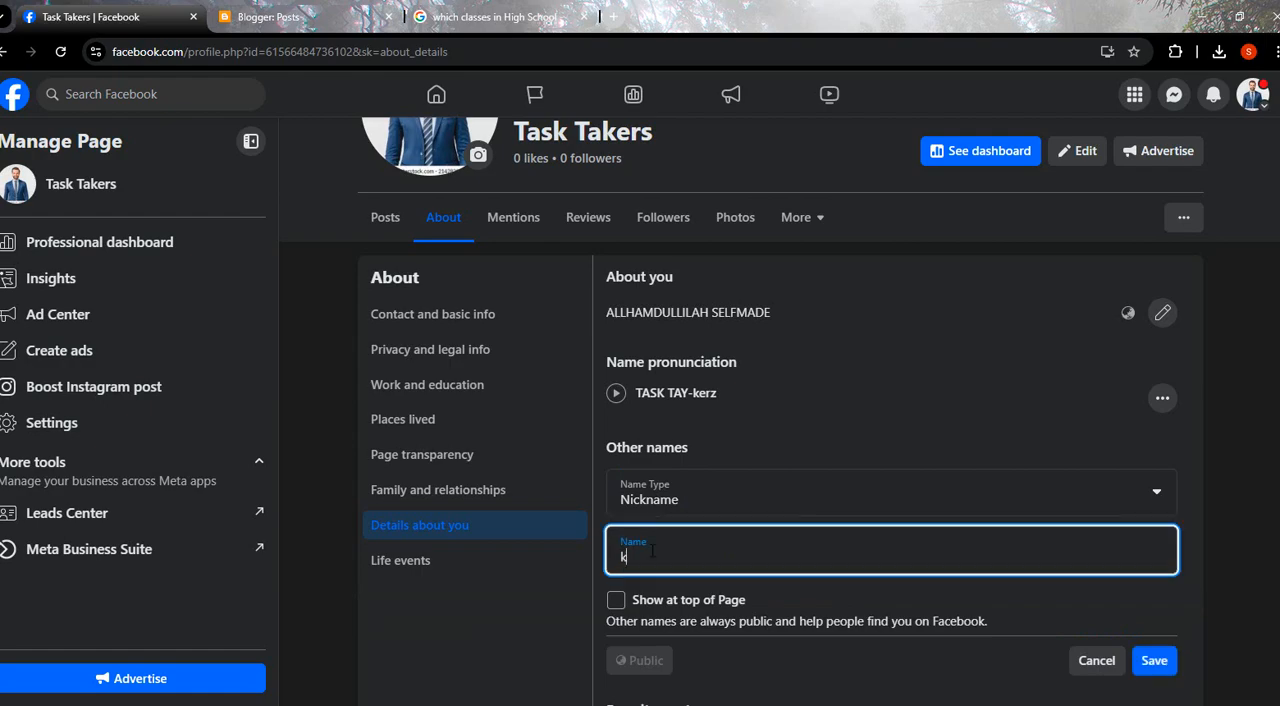
pyautogui.write('HAN')
pyautogui.hotkey('ctrl', 'a')
pyautogui.press('BackSpace')
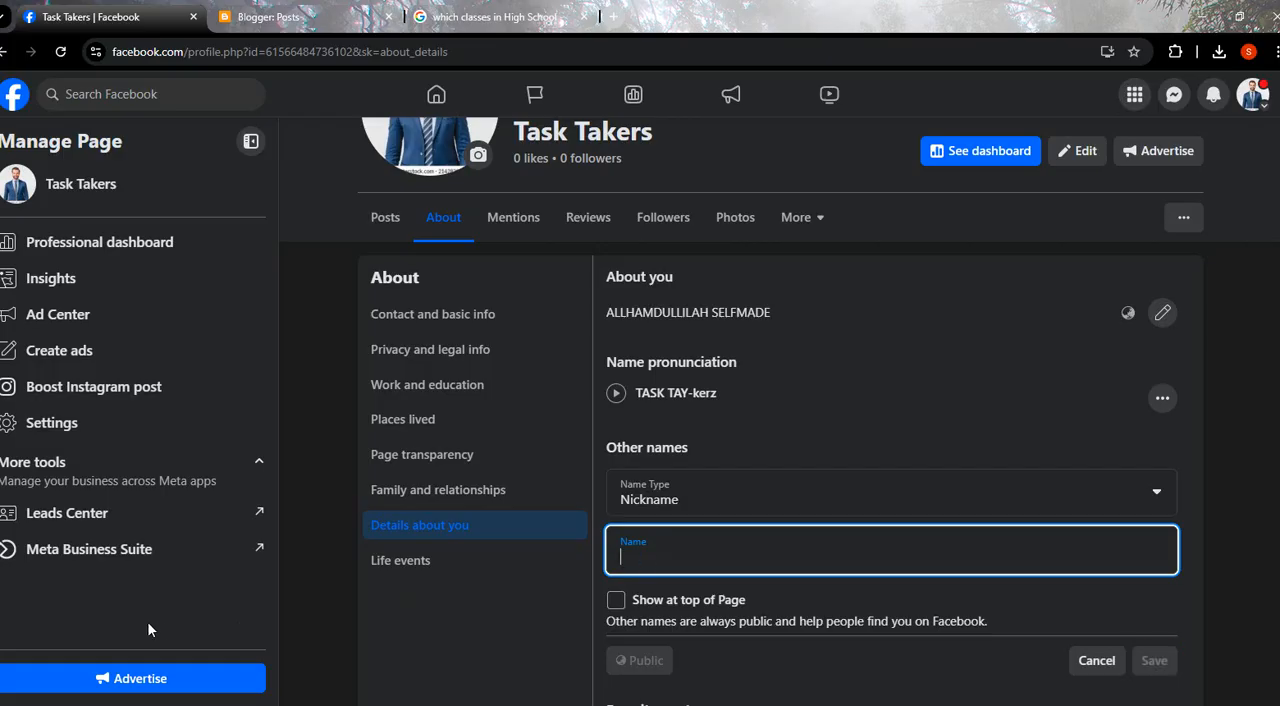
pyautogui.click(1260, 428)
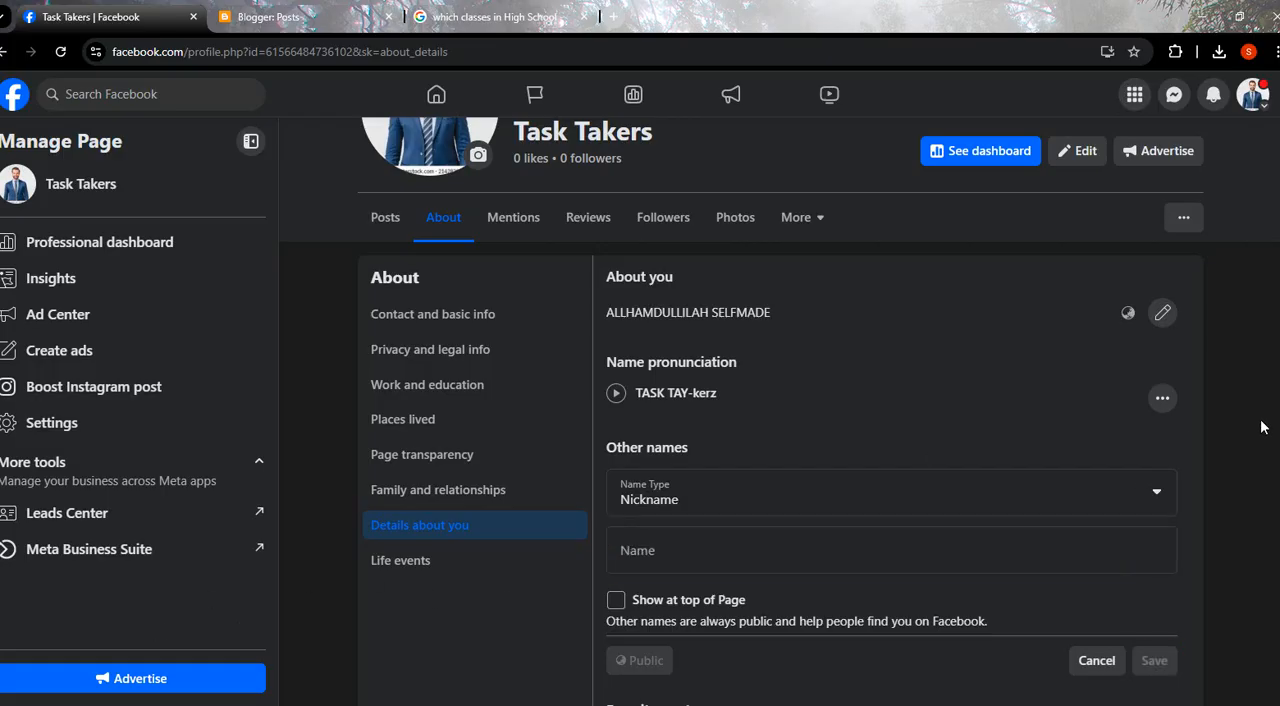
pyautogui.click(1048, 548)
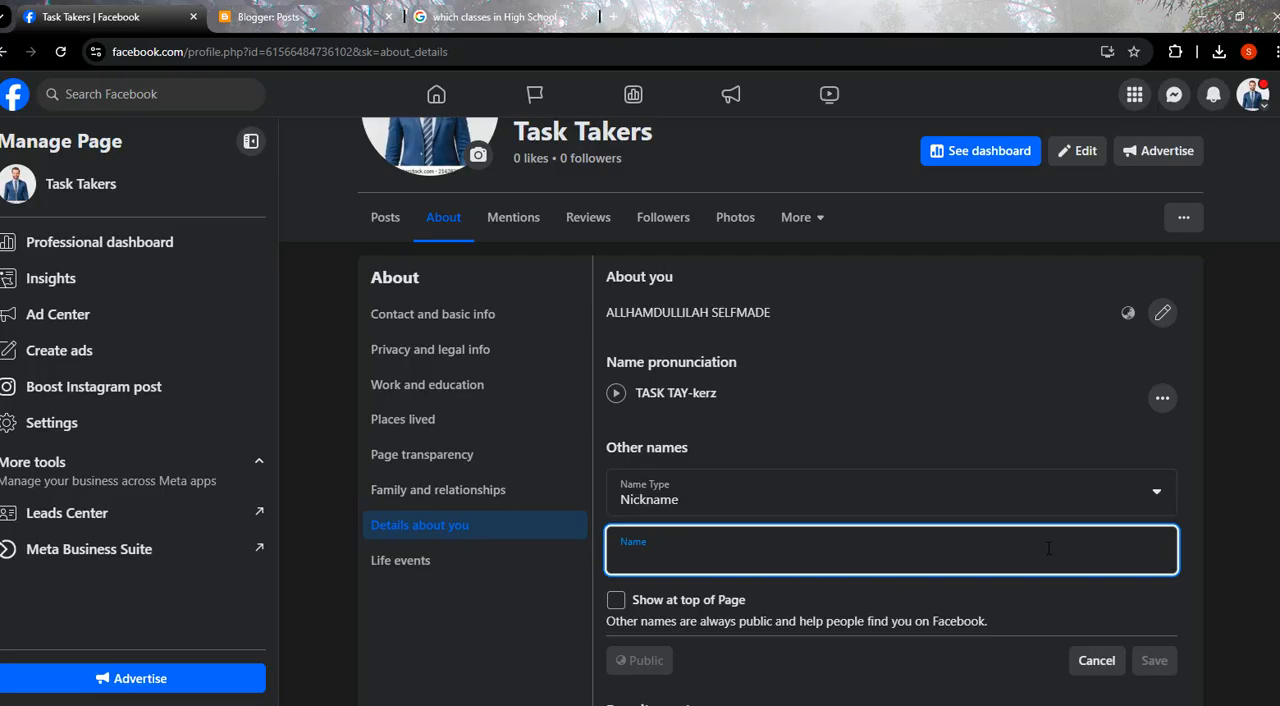
pyautogui.write('KHAN')
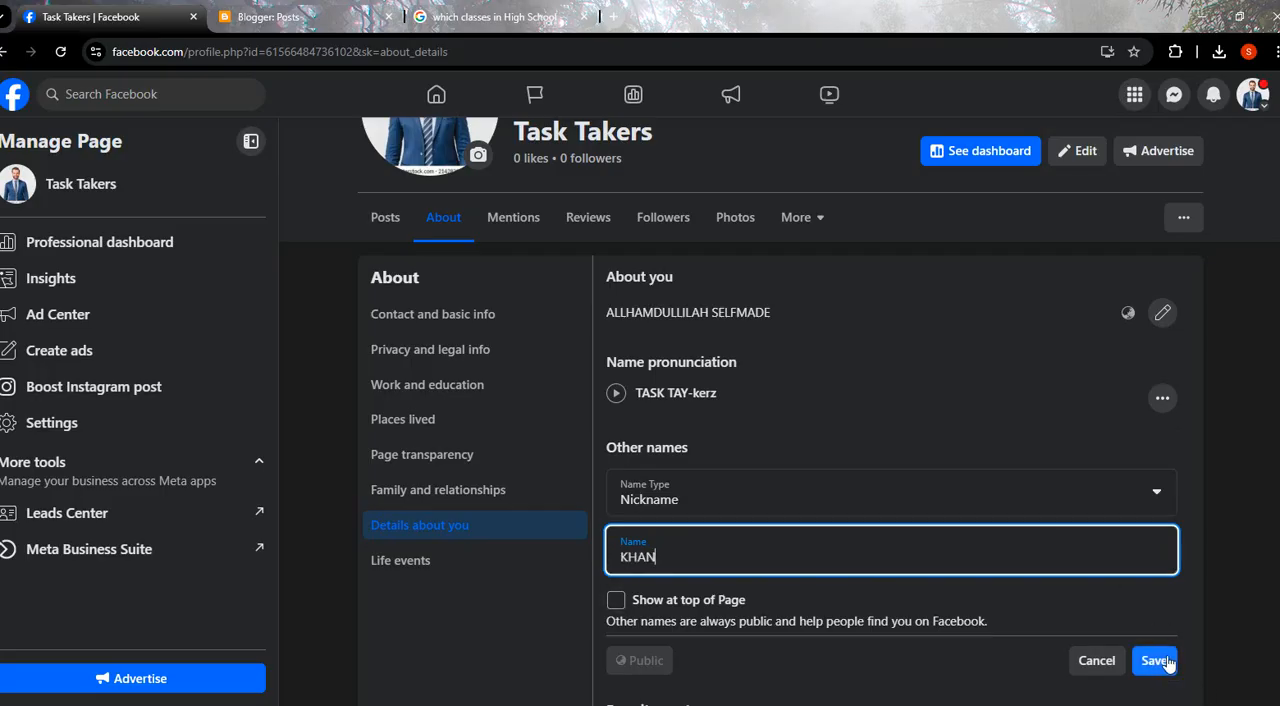
pyautogui.click(1155, 661)
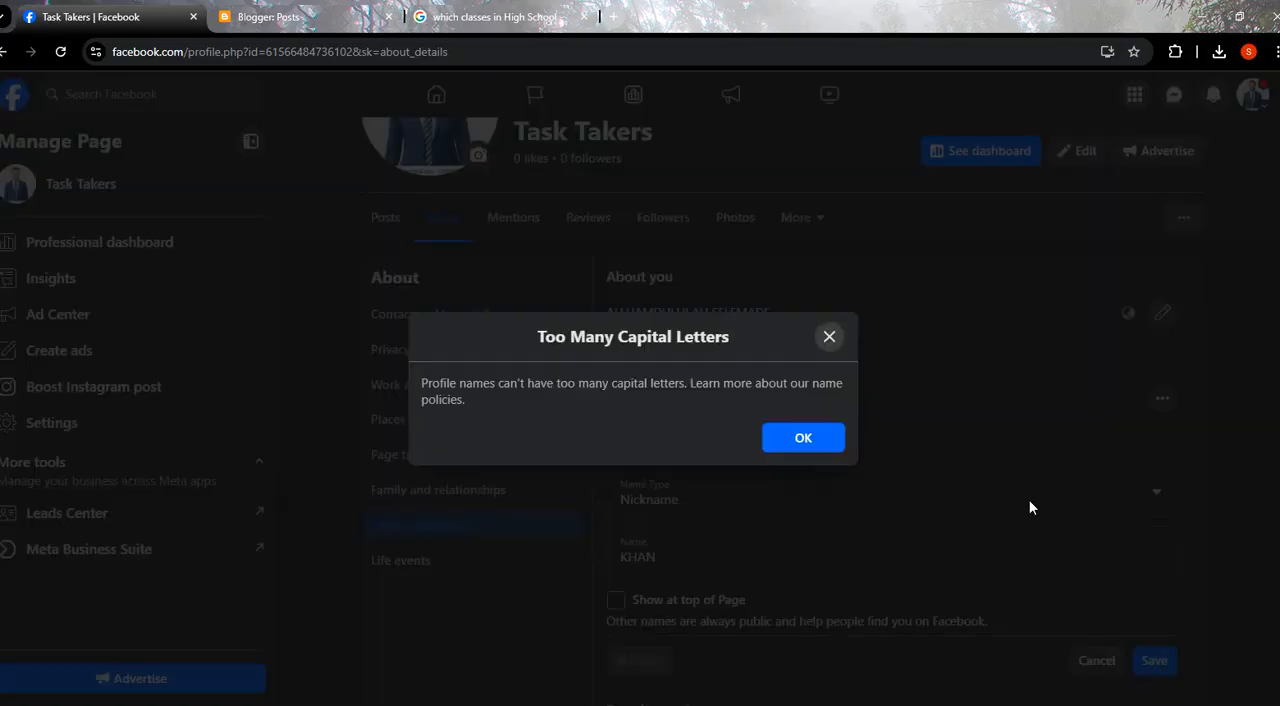
pyautogui.click(829, 337)
# - Rewrite the nickname with only its first letter capitalized
pyautogui.click(664, 558)
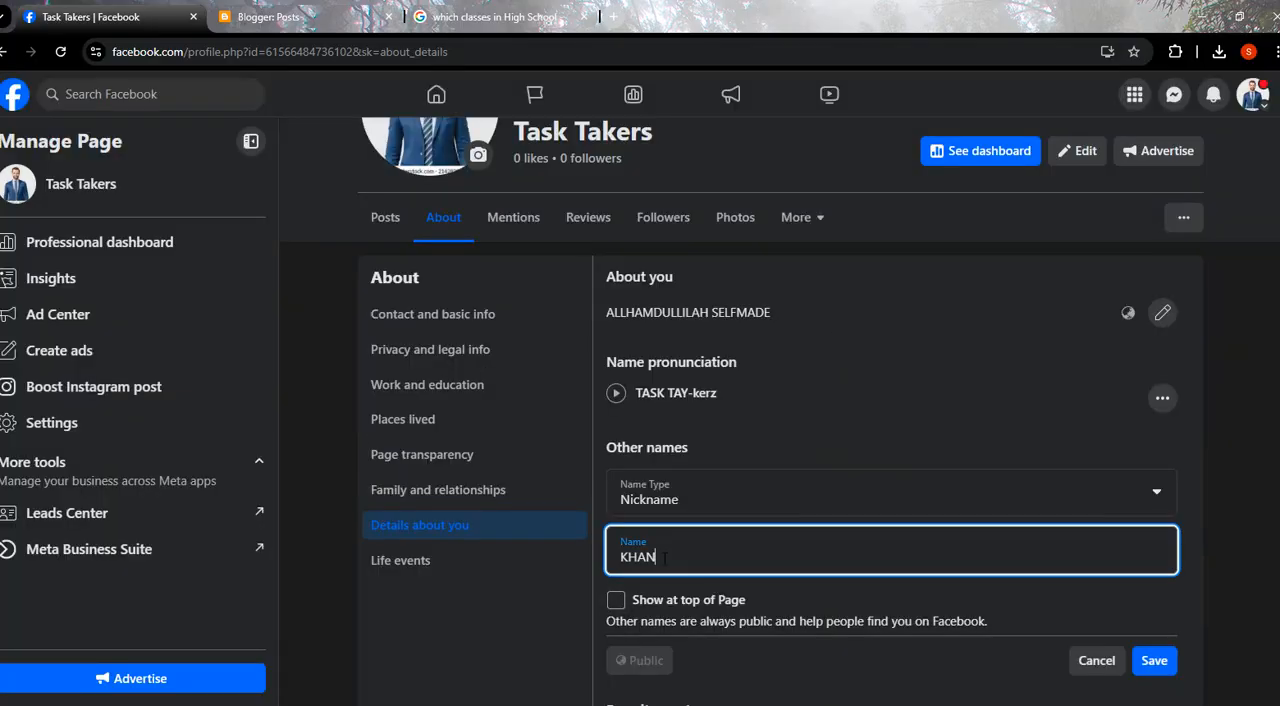
pyautogui.press('BackSpace')
pyautogui.press('BackSpace')
pyautogui.press('BackSpace')
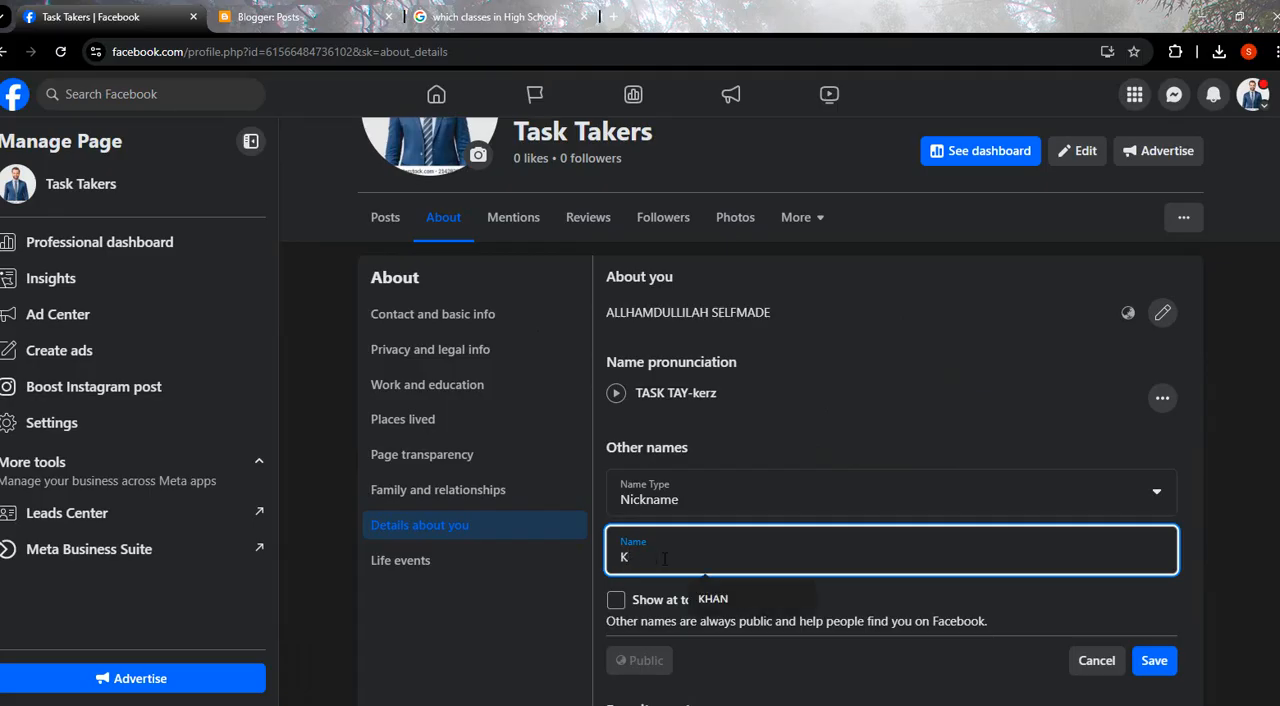
pyautogui.write('hna')
pyautogui.press('BackSpace')
pyautogui.press('BackSpace')
pyautogui.press('BackSpace')
pyautogui.press('BackSpace')
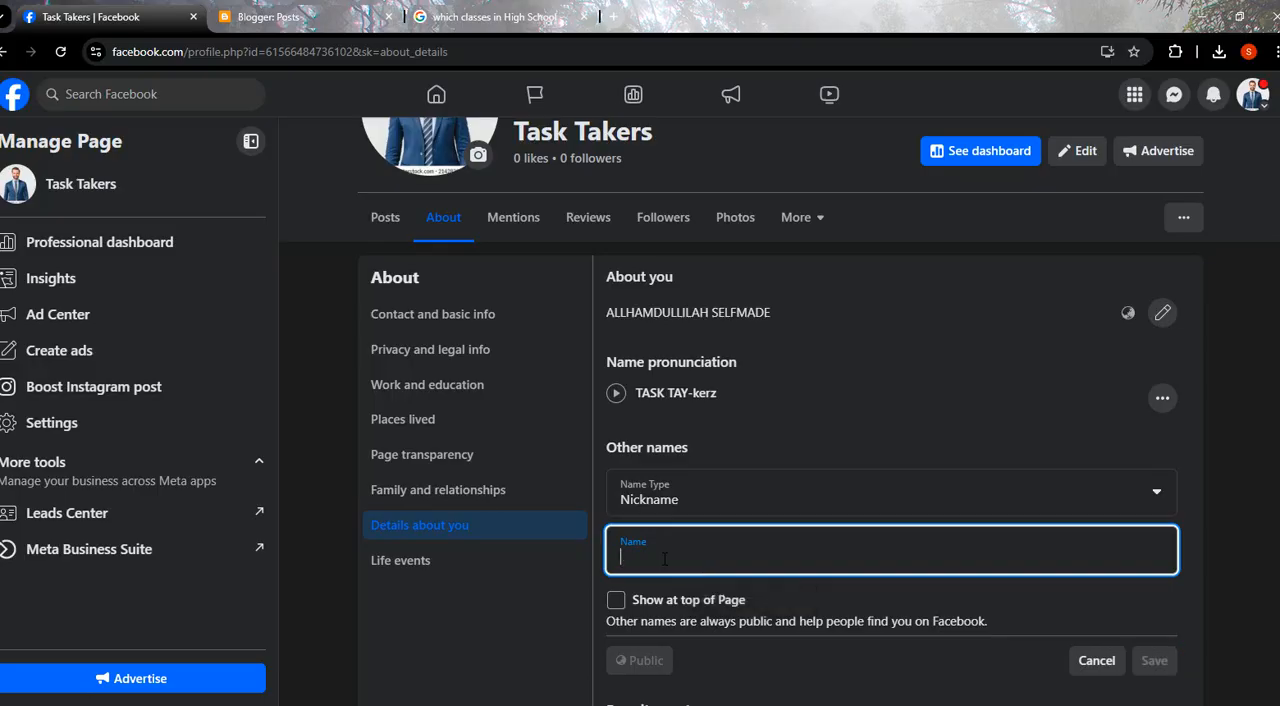
pyautogui.write('K')
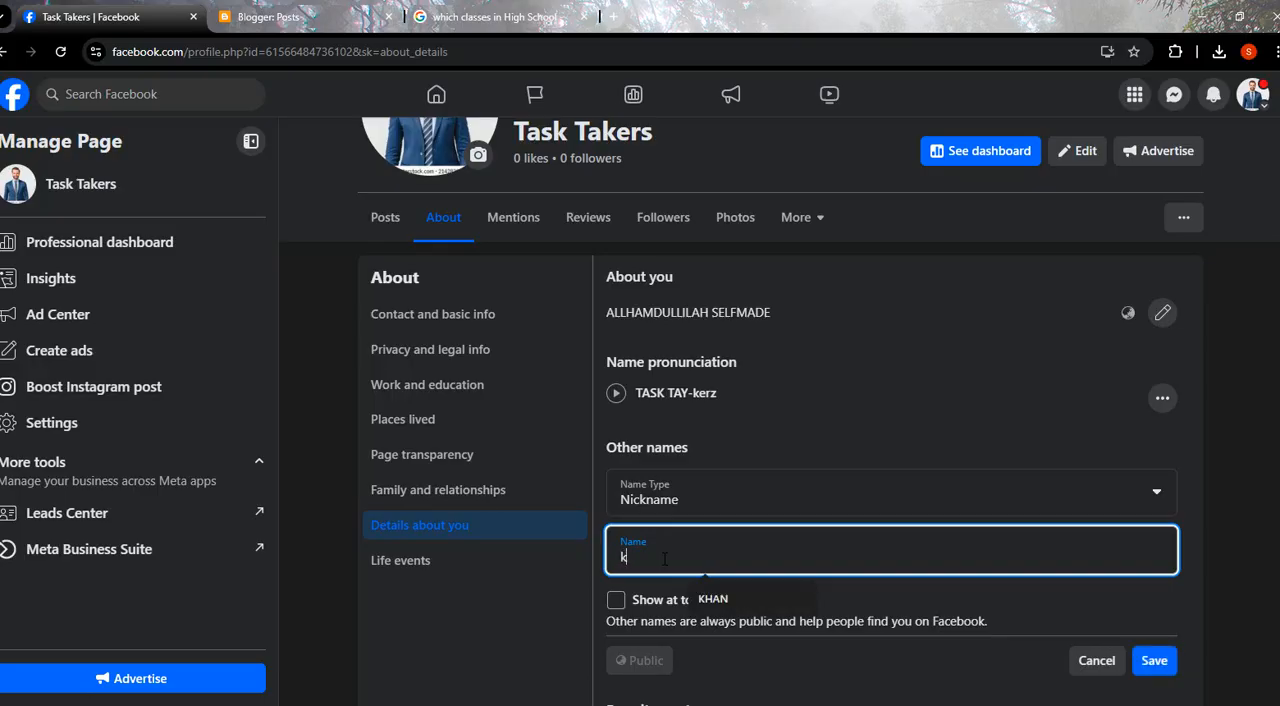
pyautogui.press('BackSpace')
pyautogui.write('Khan')
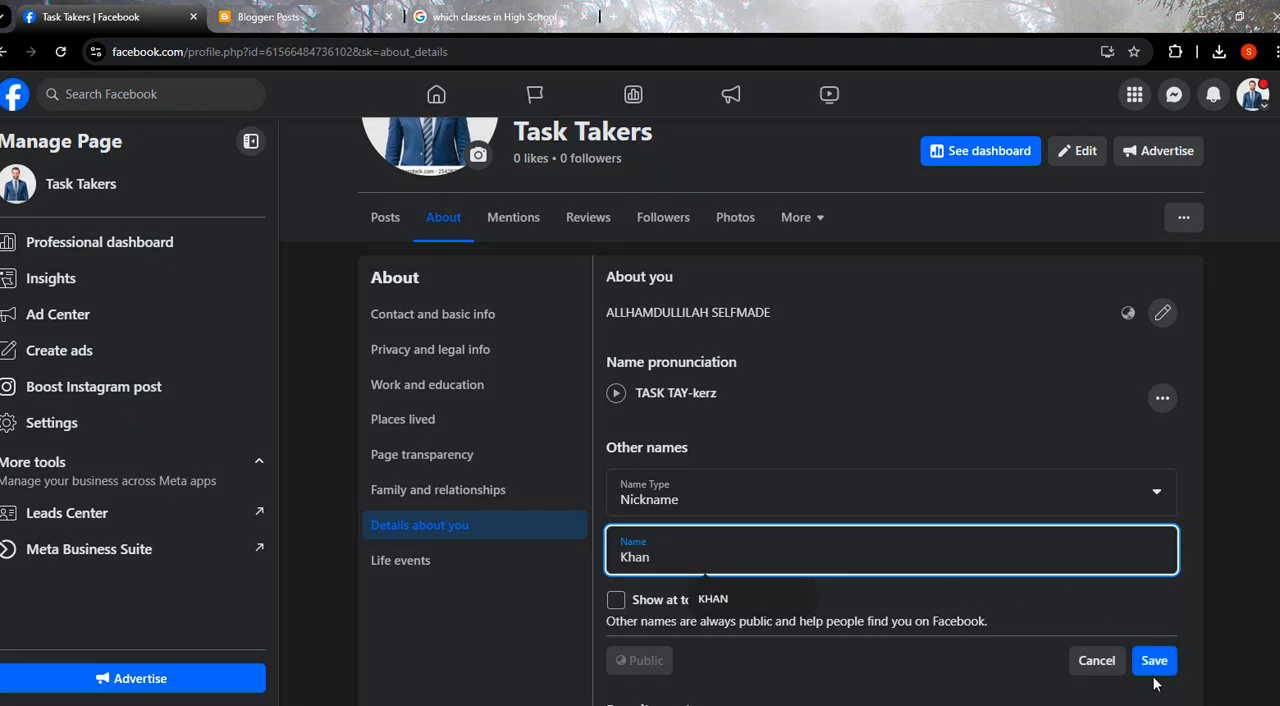
# - Enable Show at top of Page for the nickname, save it and check the name in the Page header
pyautogui.click(1145, 612)
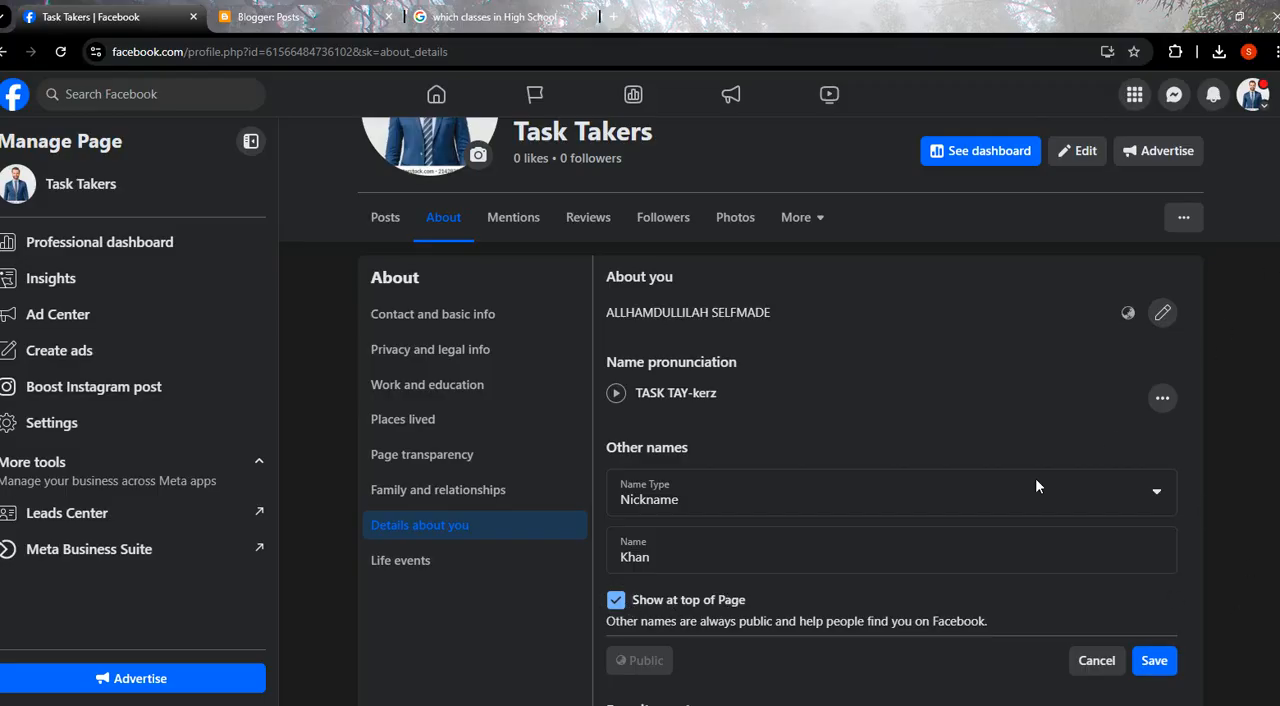
pyautogui.scroll(3, 780, 411)
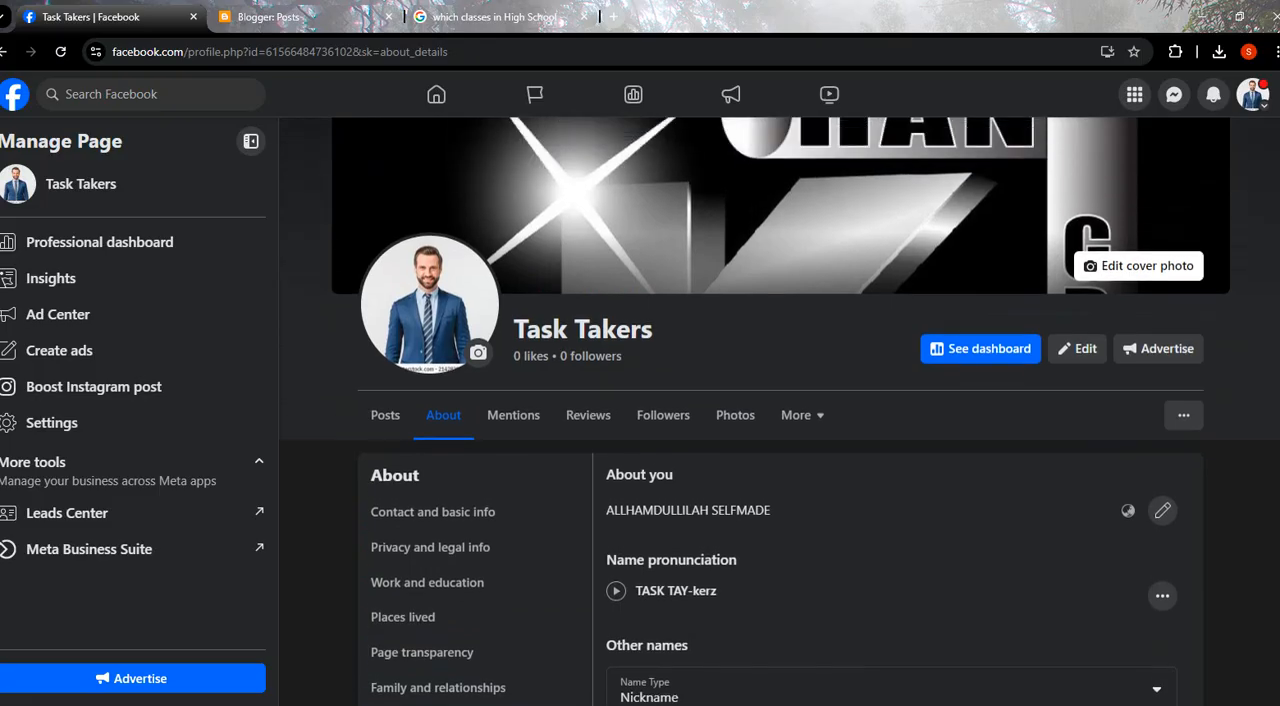
pyautogui.scroll(-4, 780, 411)
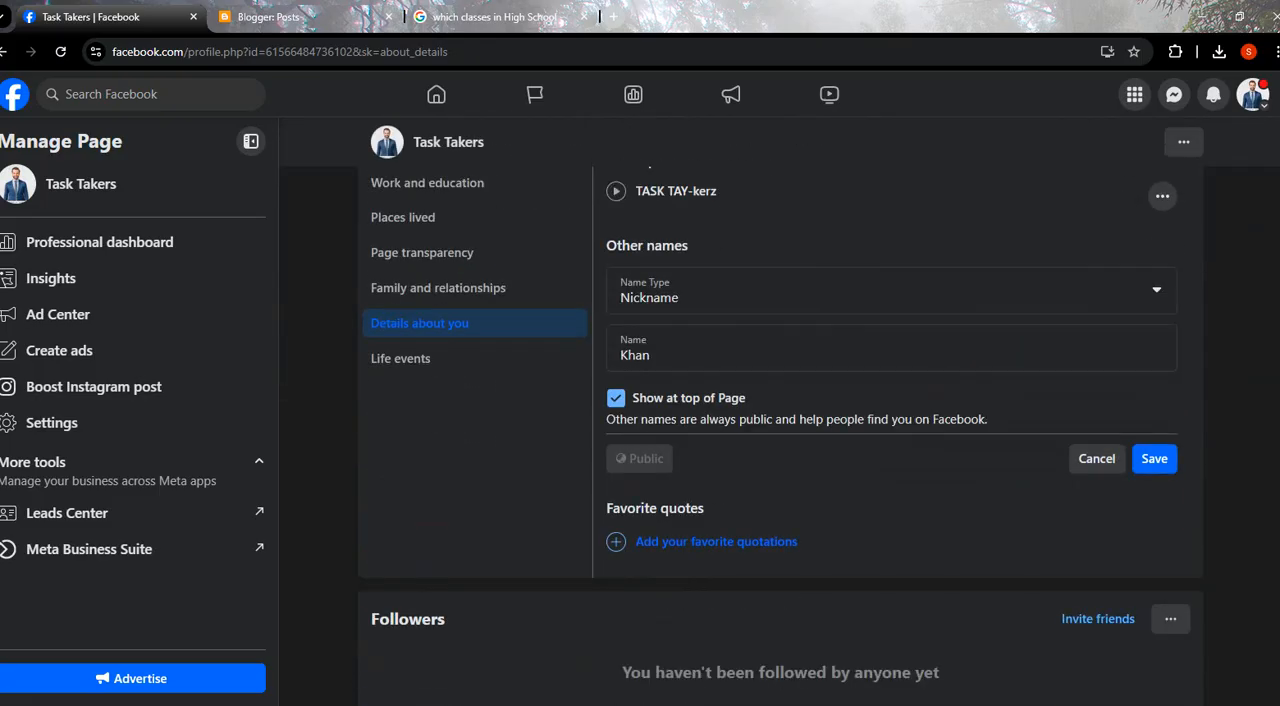
pyautogui.scroll(2, 780, 411)
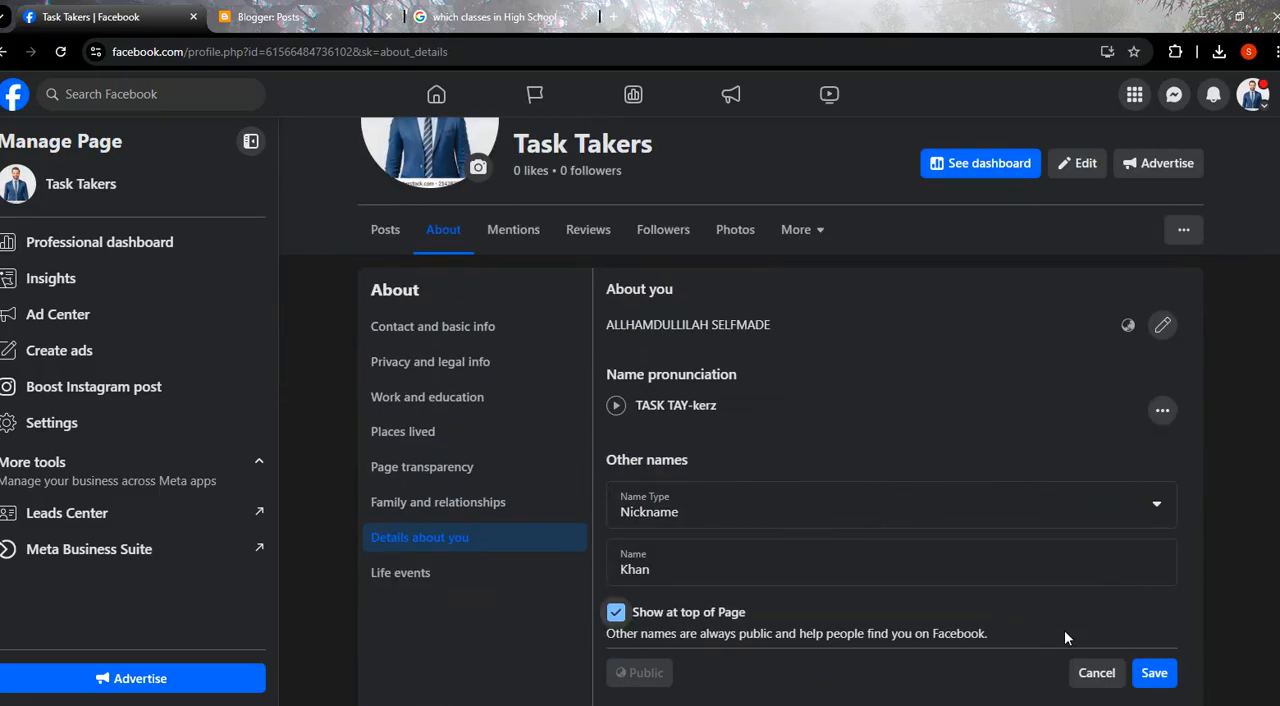
pyautogui.click(1154, 673)
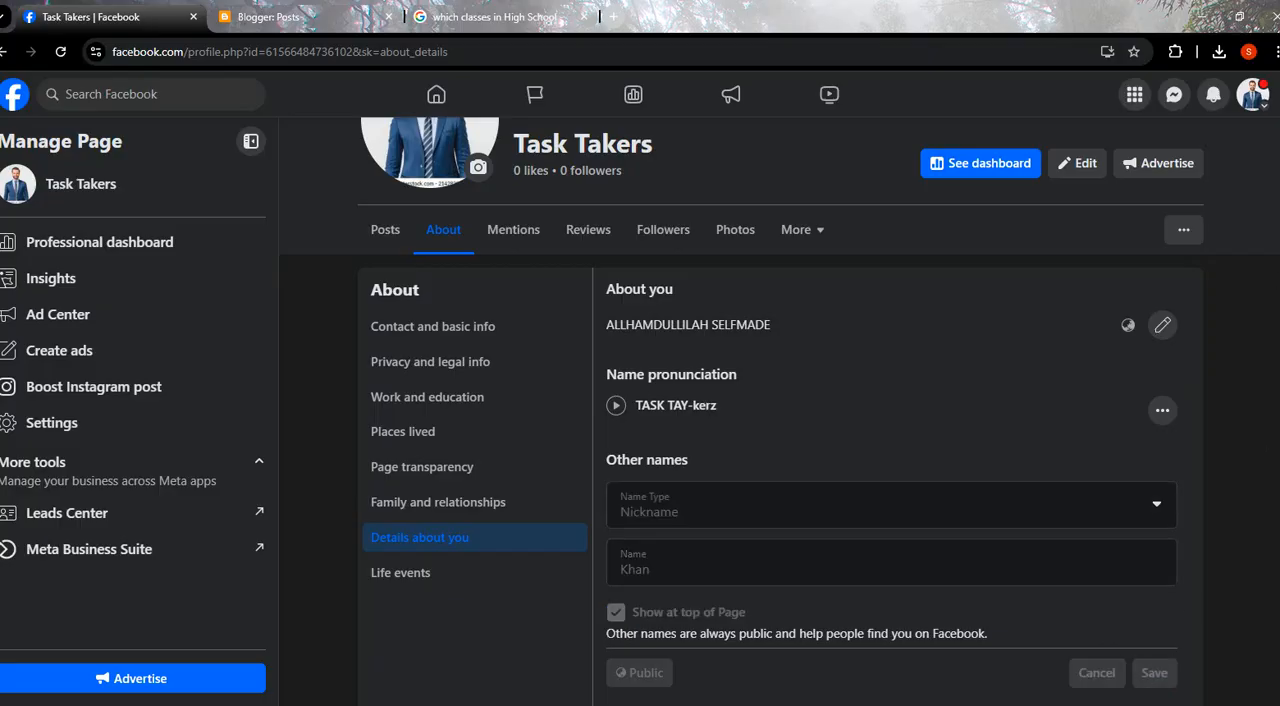
pyautogui.scroll(3, 780, 411)
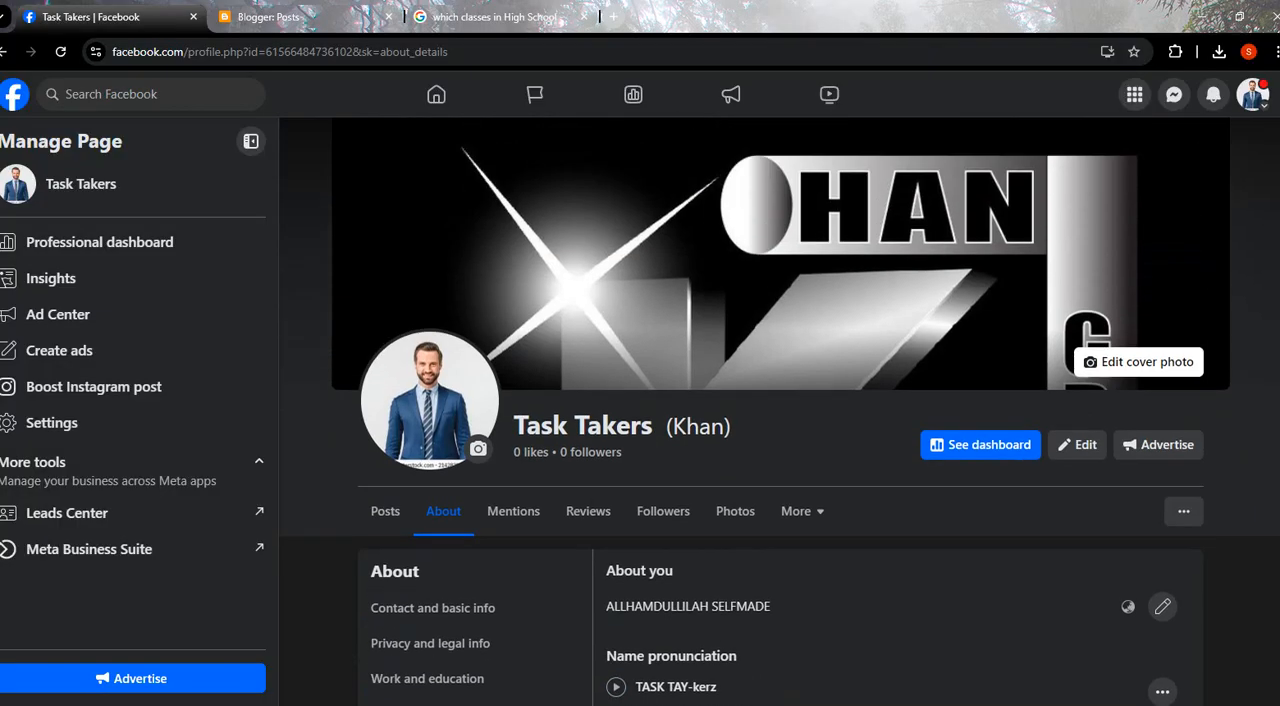
pyautogui.scroll(-6, 780, 411)
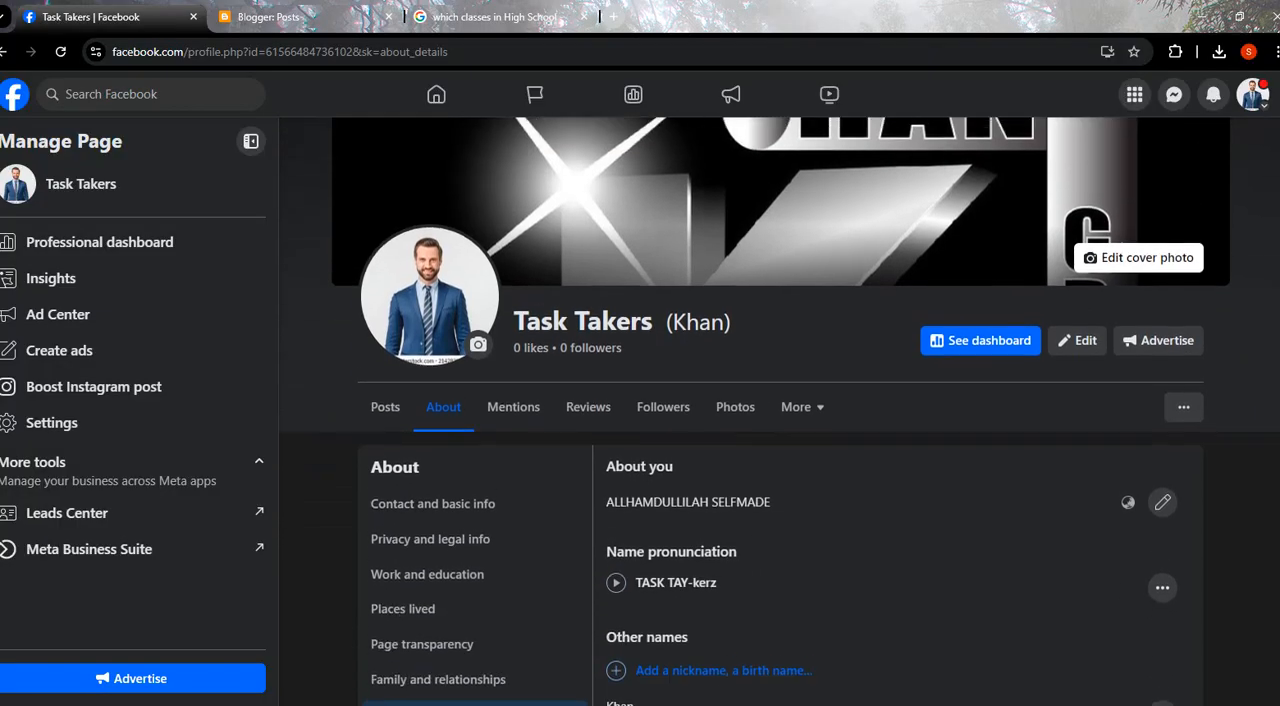
pyautogui.scroll(1, 780, 411)
pyautogui.scroll(1, 700, 435)
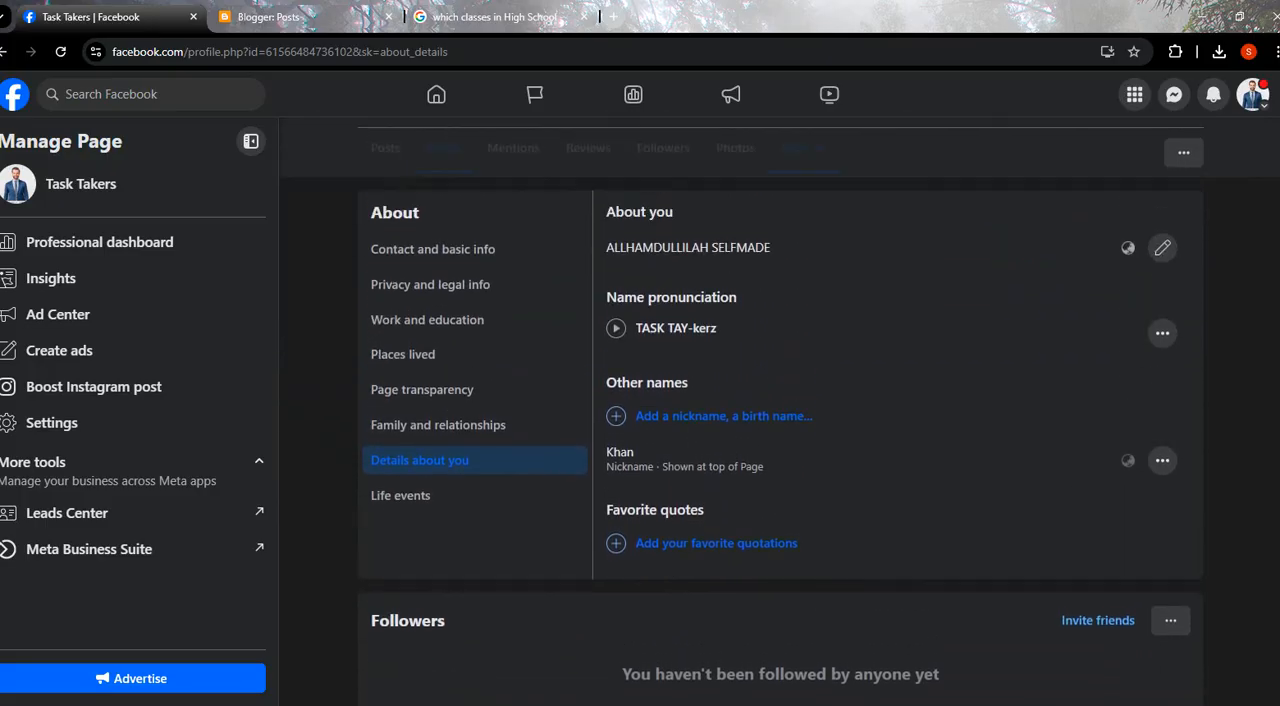
# - Save the same nickname again under Other names with Show at top of Page turned off, and check the Page header
pyautogui.click(737, 428)
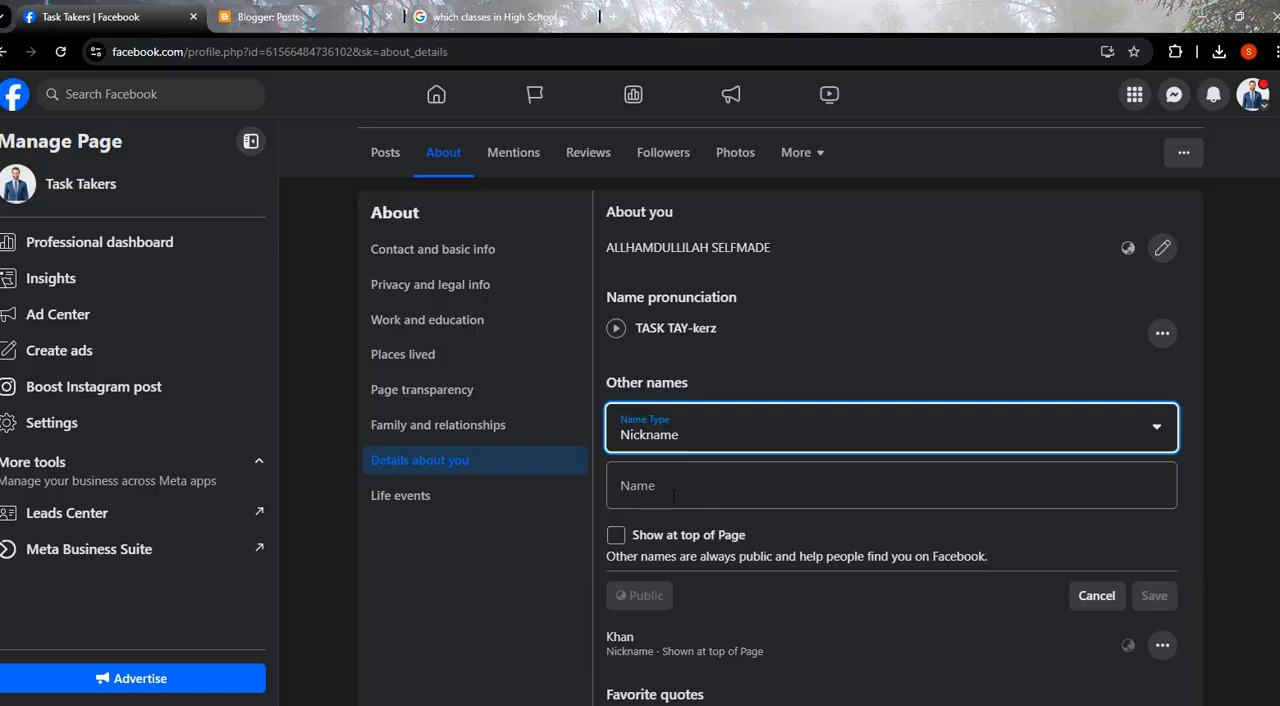
pyautogui.click(616, 536)
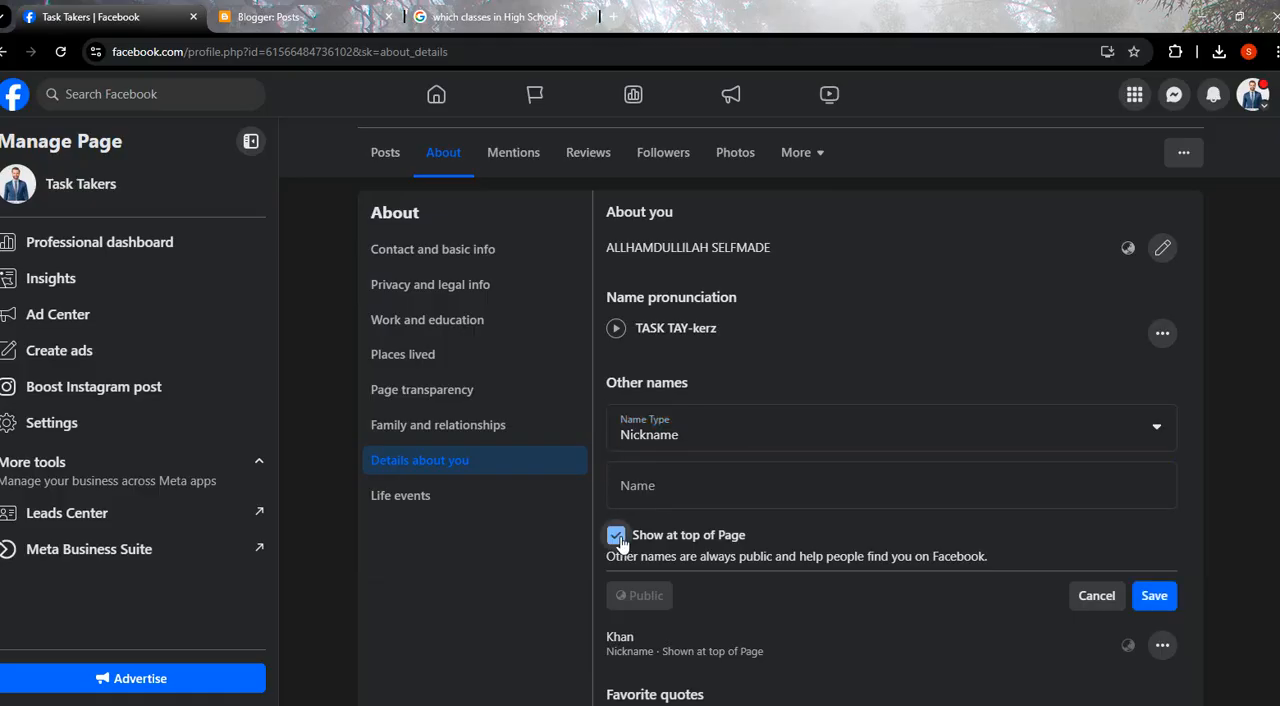
pyautogui.click(617, 536)
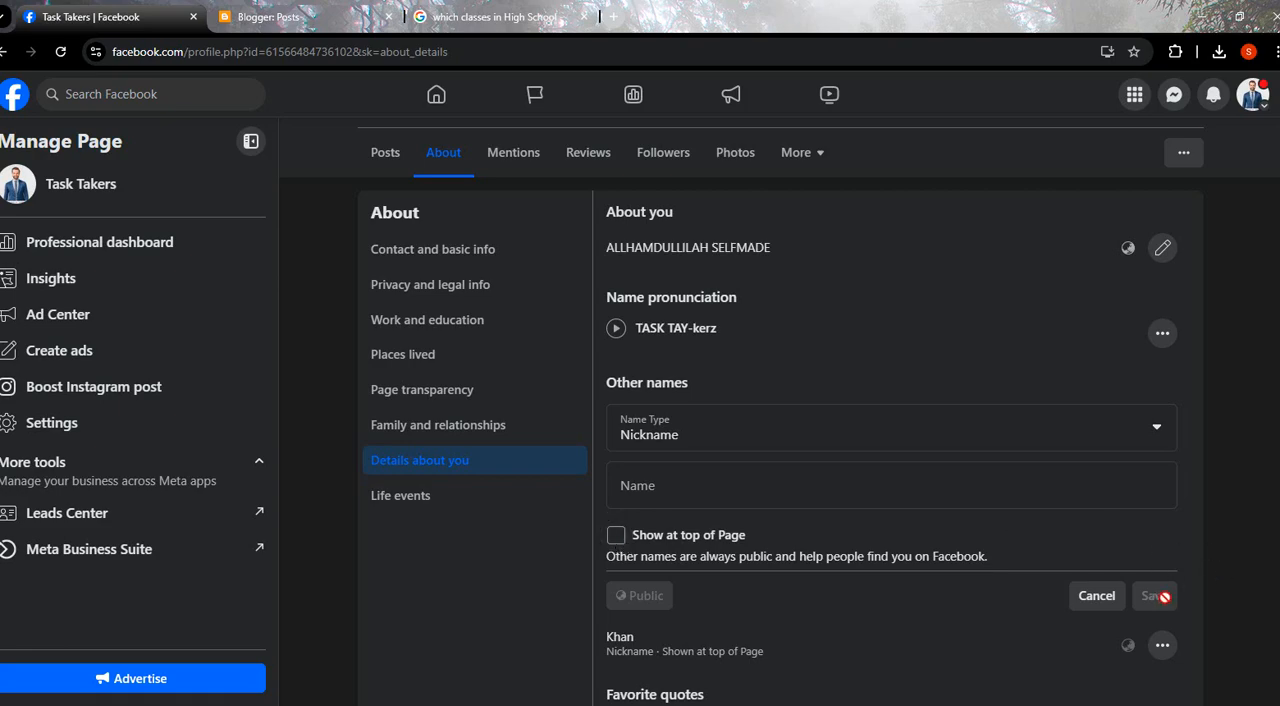
pyautogui.click(1023, 480)
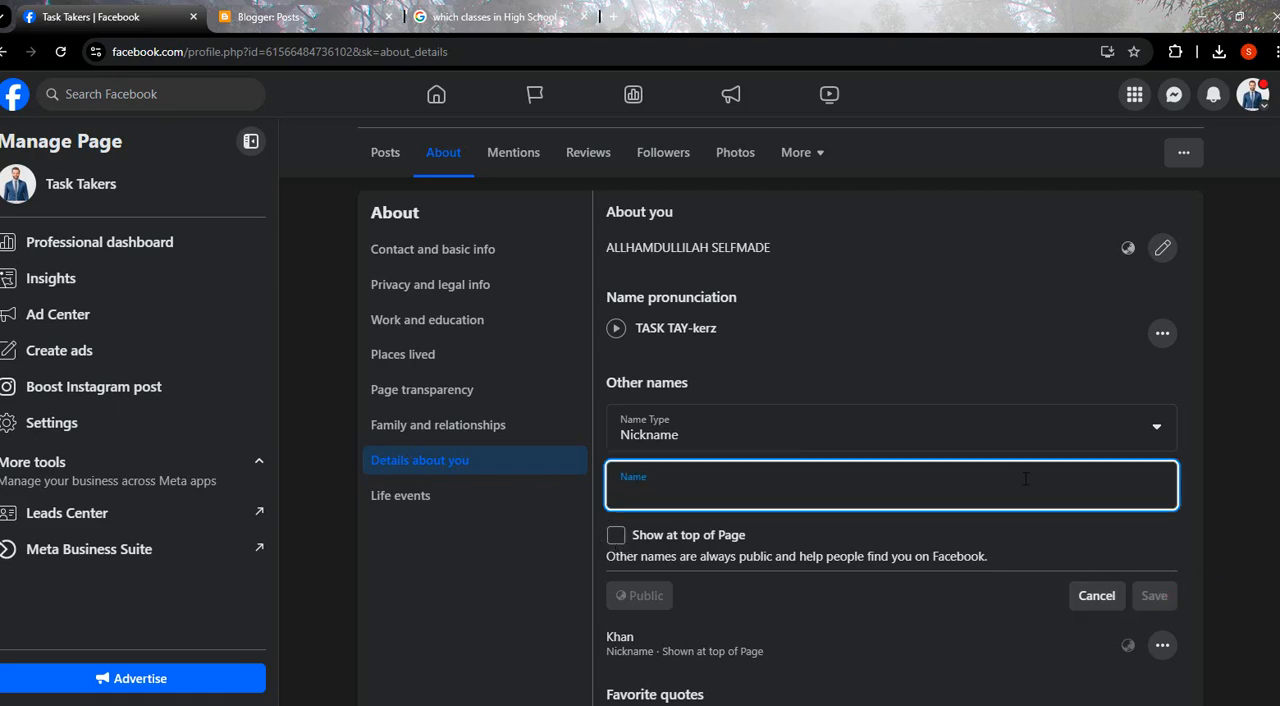
pyautogui.write('Khan')
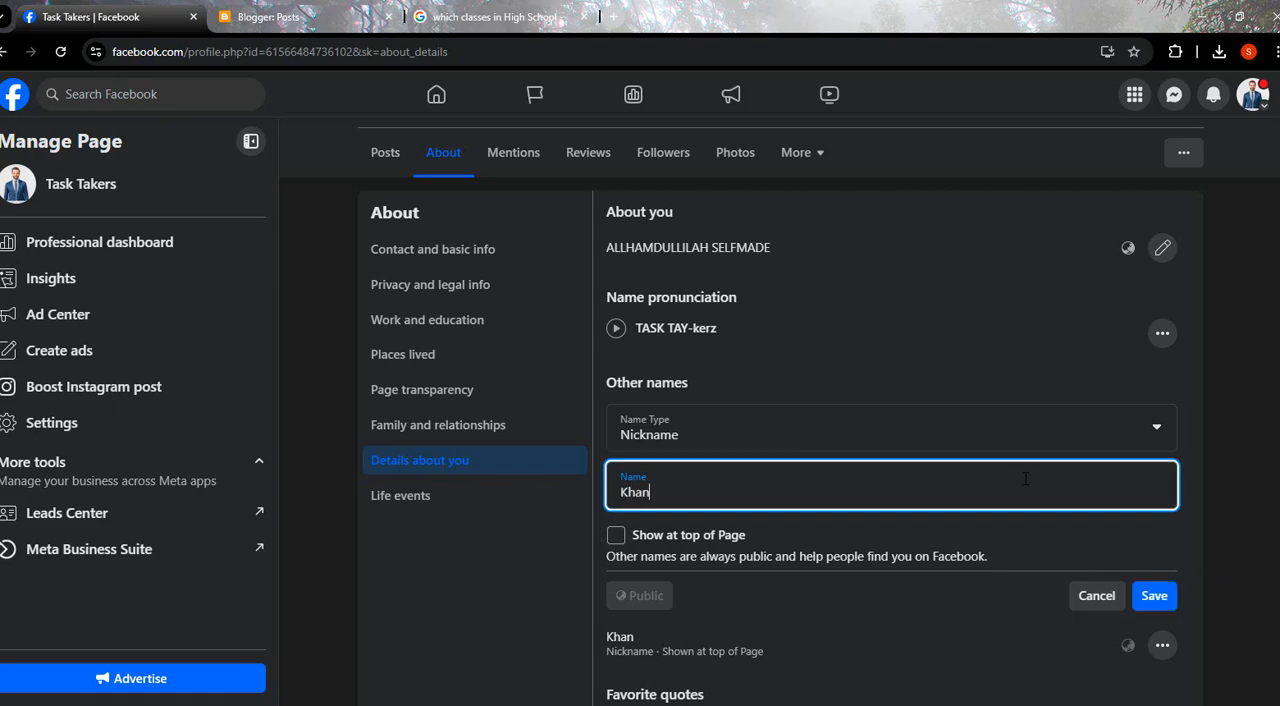
pyautogui.click(1155, 597)
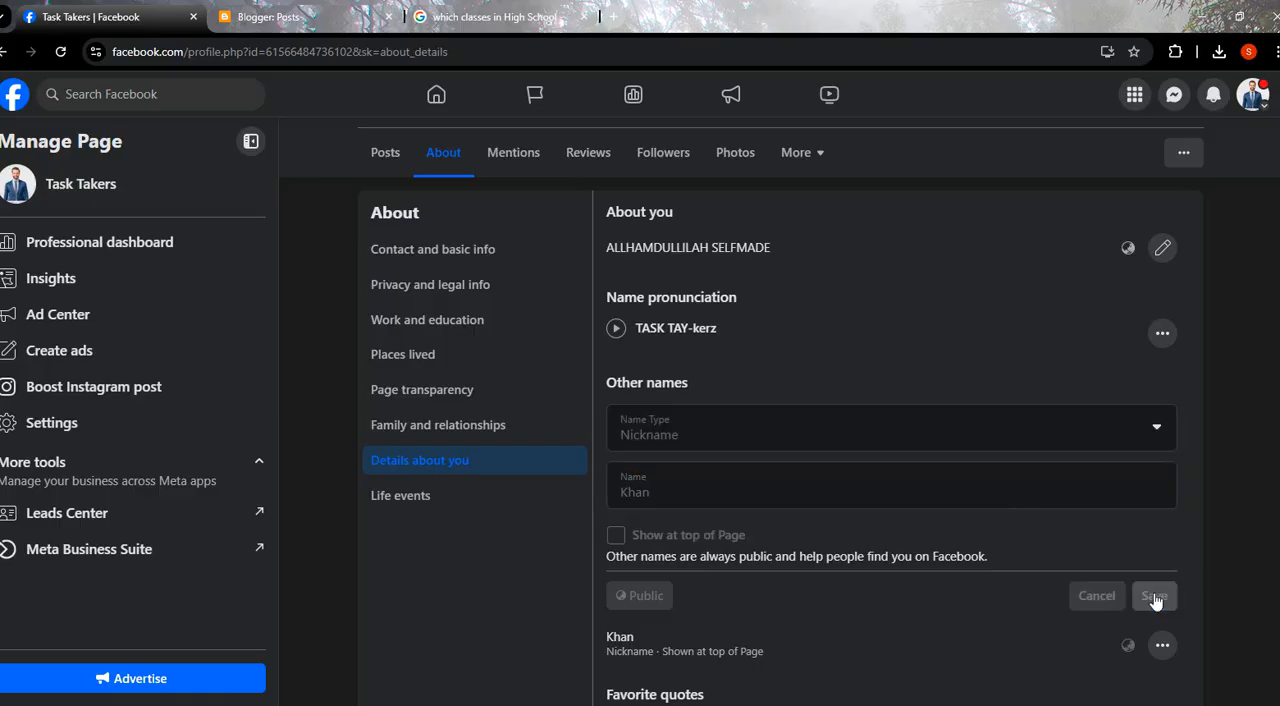
pyautogui.scroll(4, 780, 410)
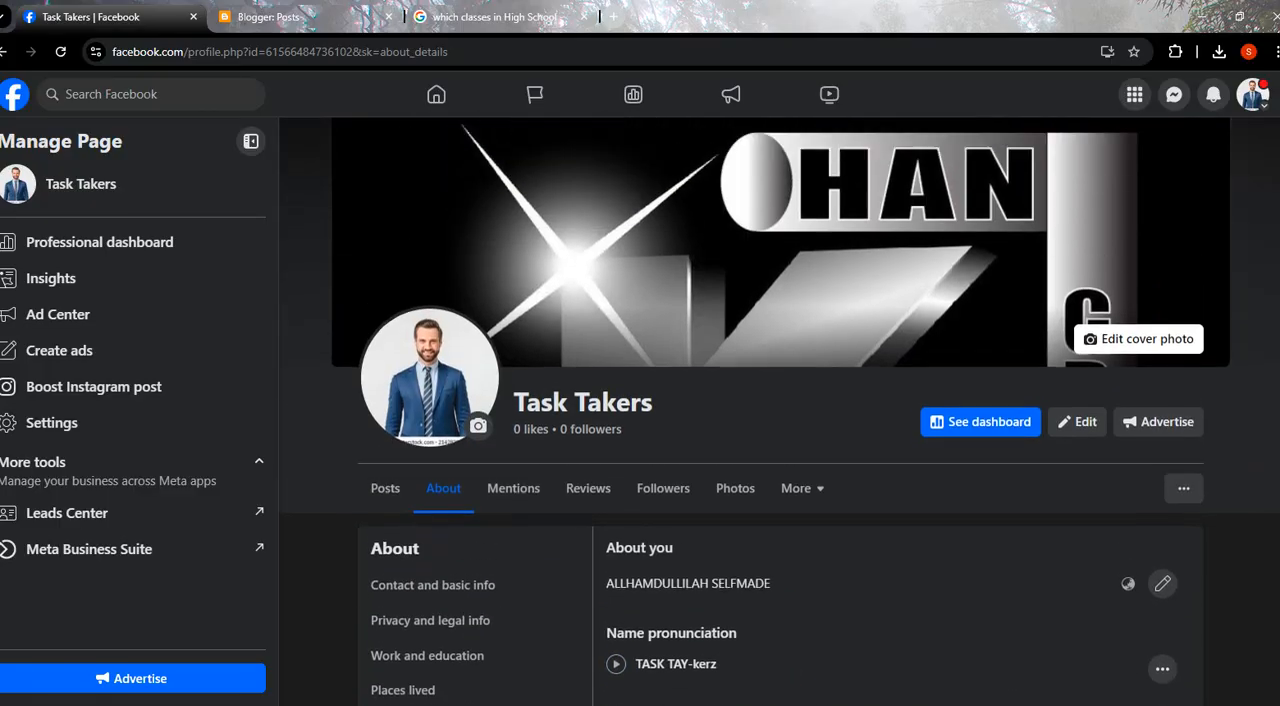
pyautogui.scroll(-7, 780, 410)
pyautogui.scroll(1, 780, 410)
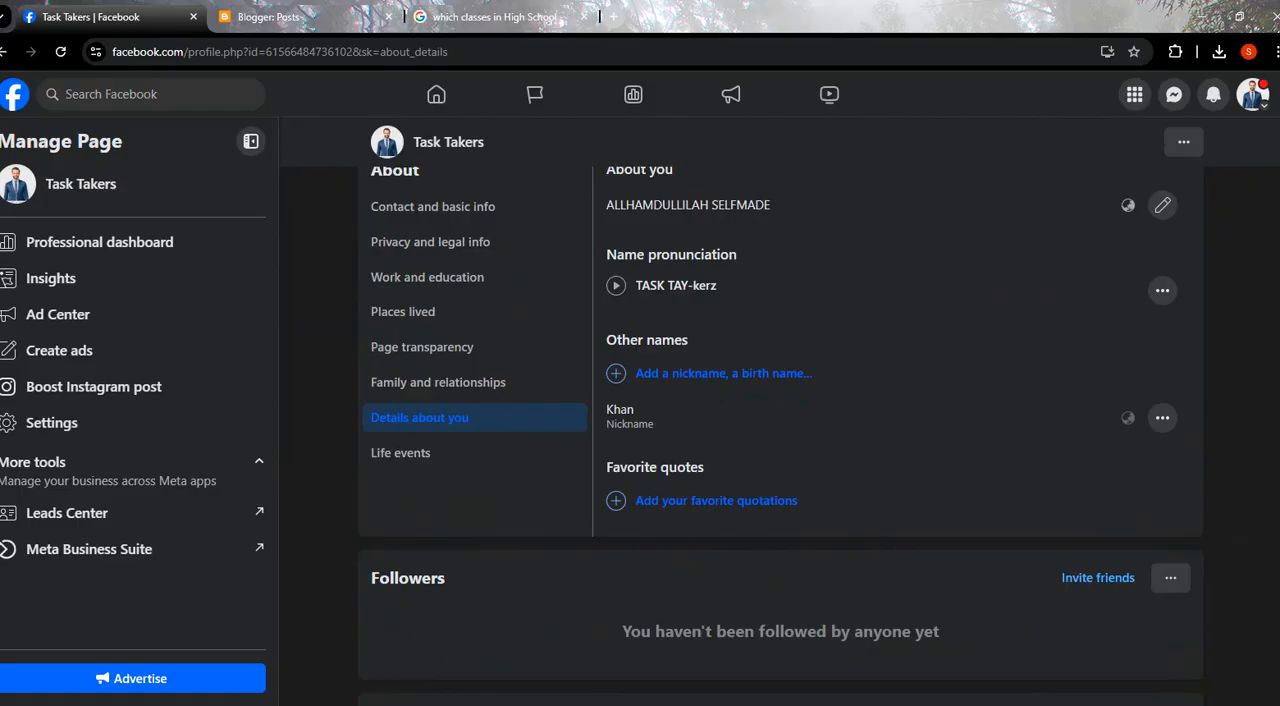
# - Add "islamic" as a public entry under Favorite quotes and save it
pyautogui.click(766, 503)
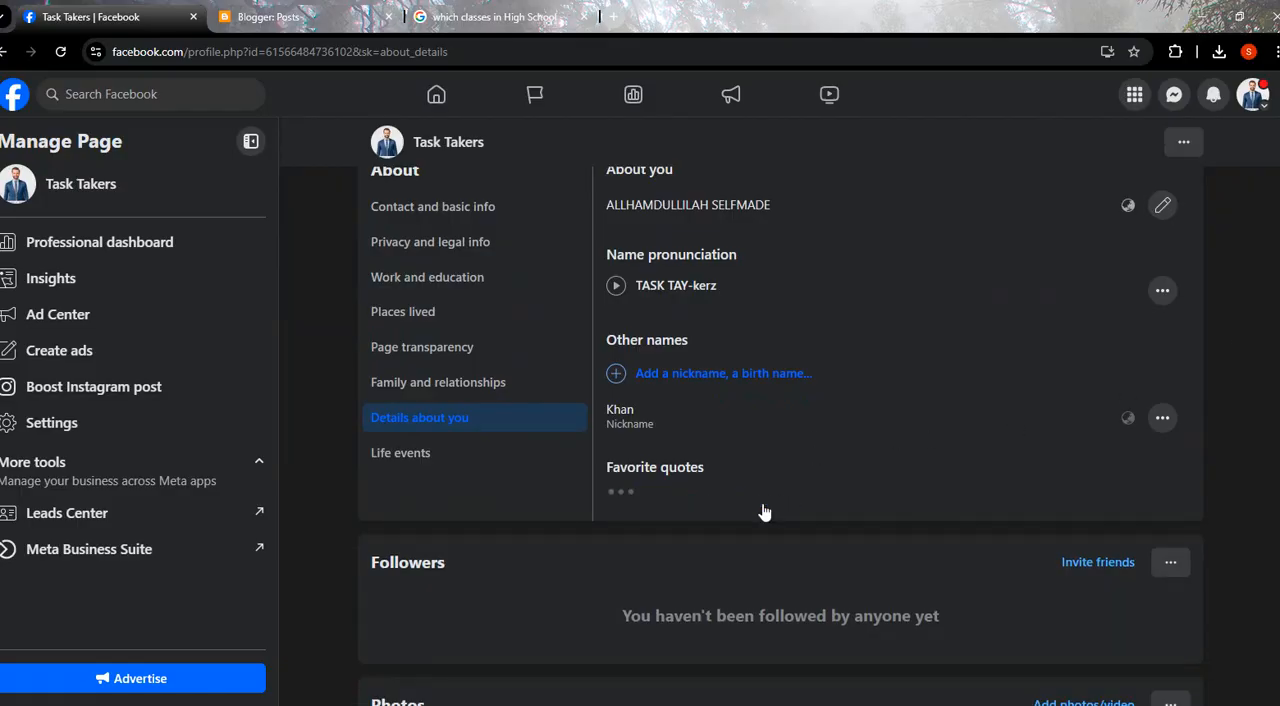
pyautogui.click(758, 511)
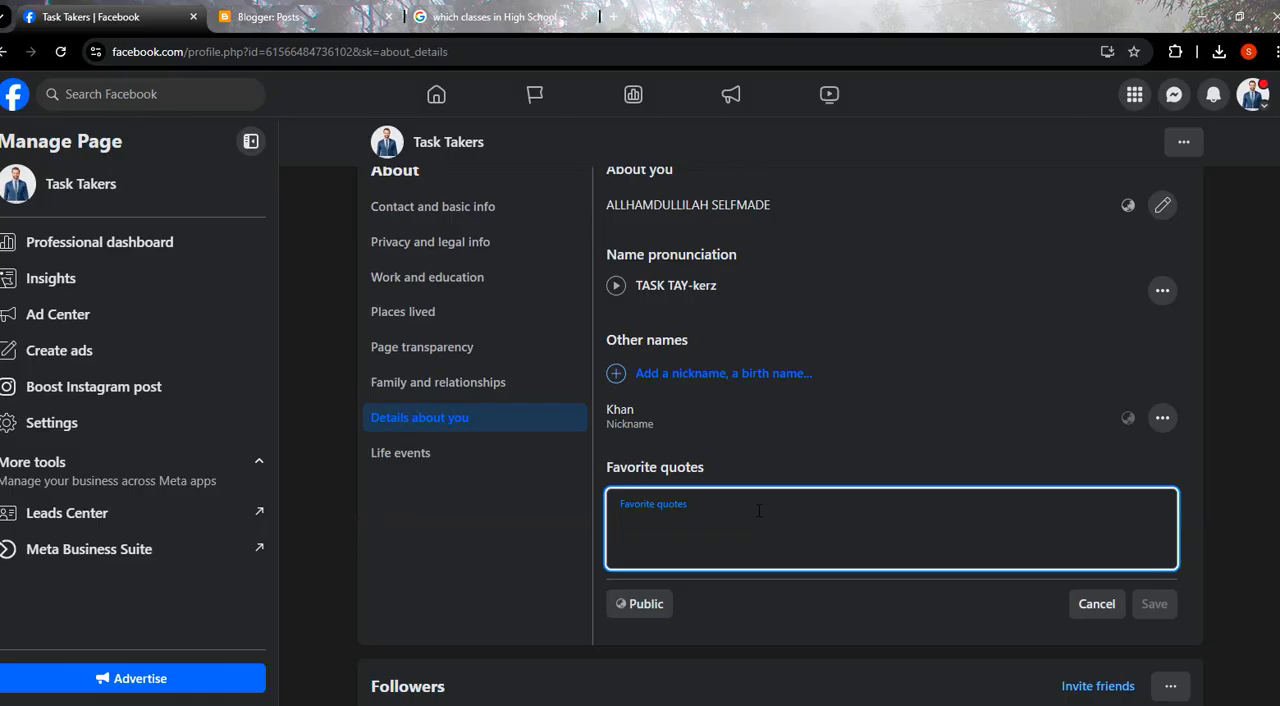
pyautogui.write('islamic')
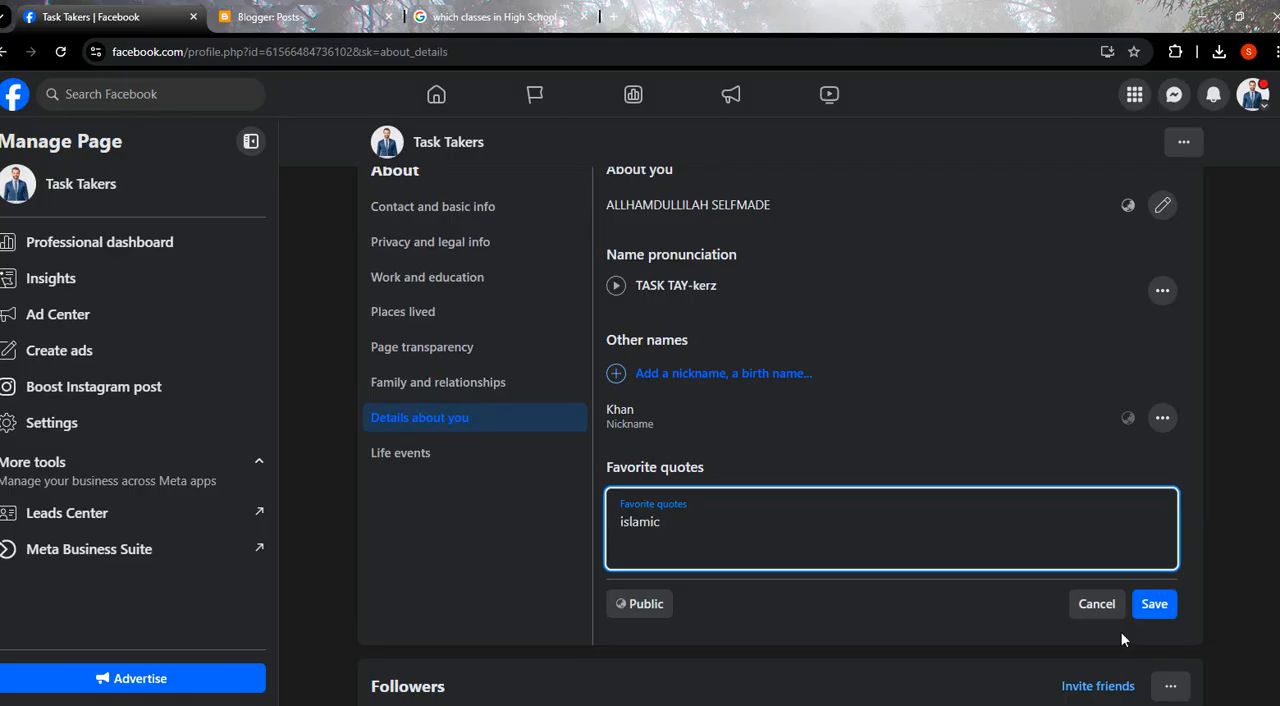
pyautogui.click(1157, 604)
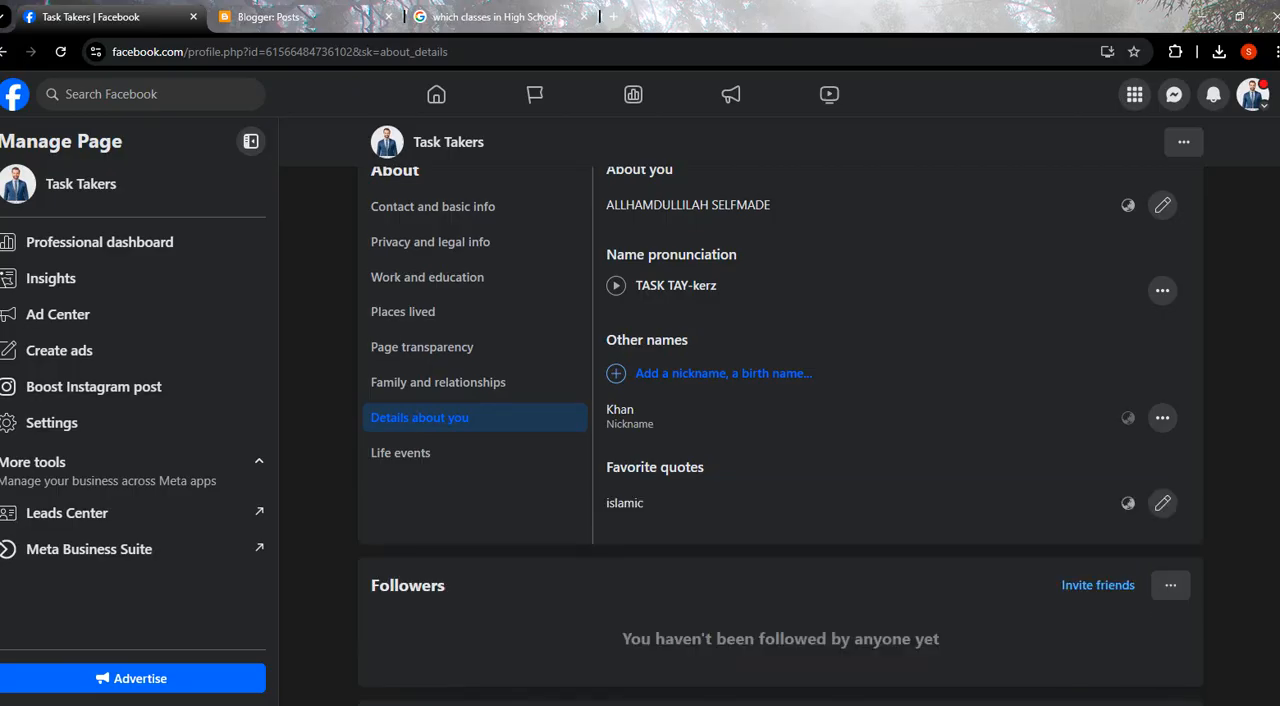
# - Open the Life events section of the About information and start a new life event in the Health & Wellness category
pyautogui.scroll(-1, 780, 435)
pyautogui.scroll(1, 780, 435)
pyautogui.scroll(-1, 780, 435)
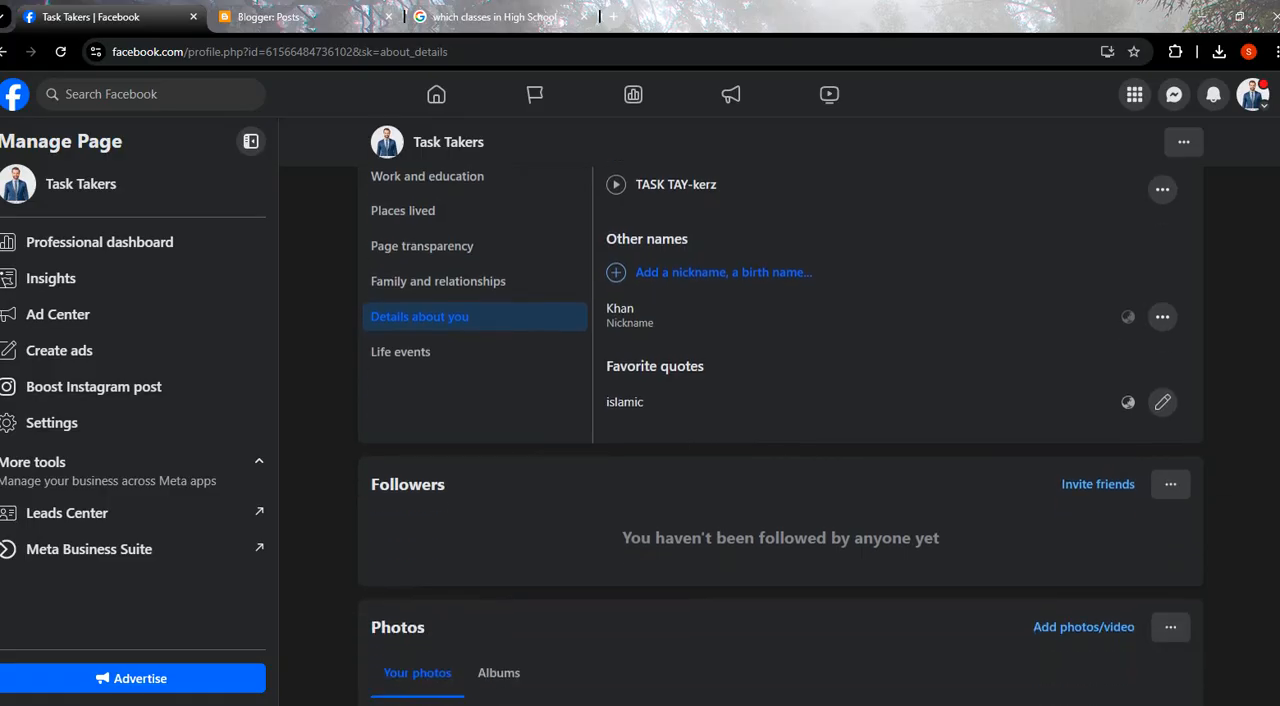
pyautogui.scroll(3, 780, 435)
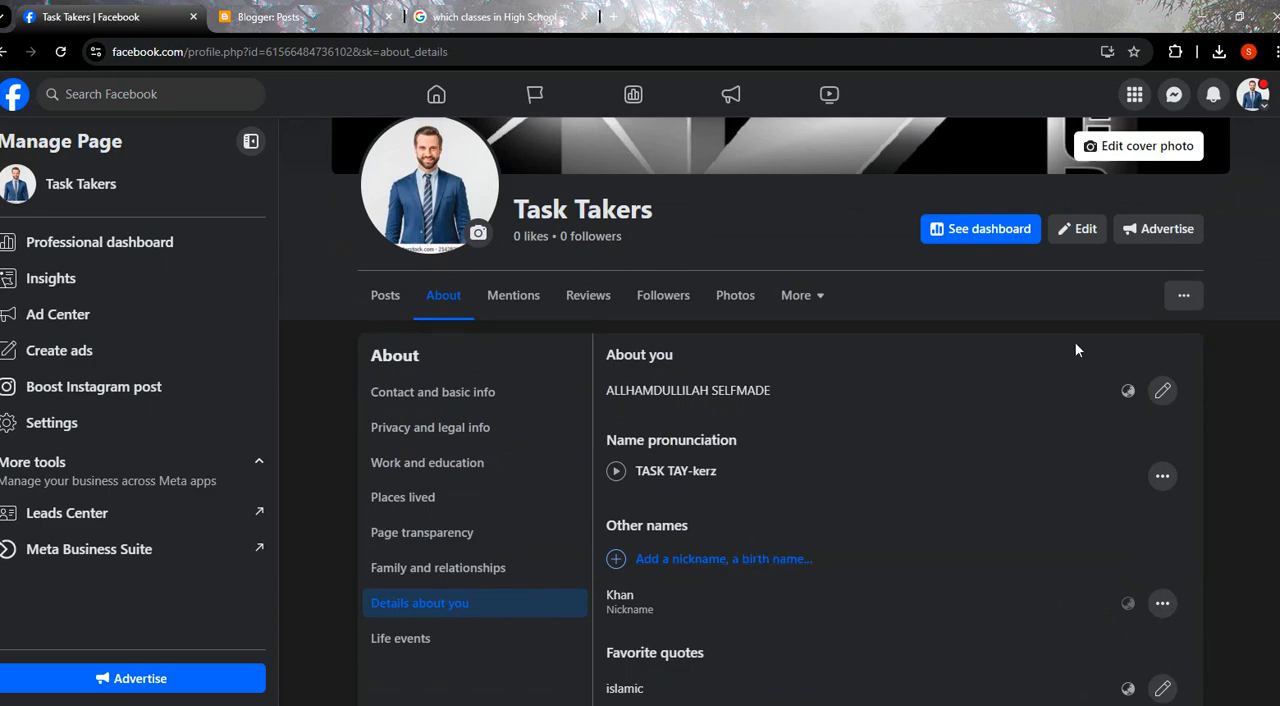
pyautogui.scroll(2, 1240, 259)
pyautogui.scroll(-3, 1240, 259)
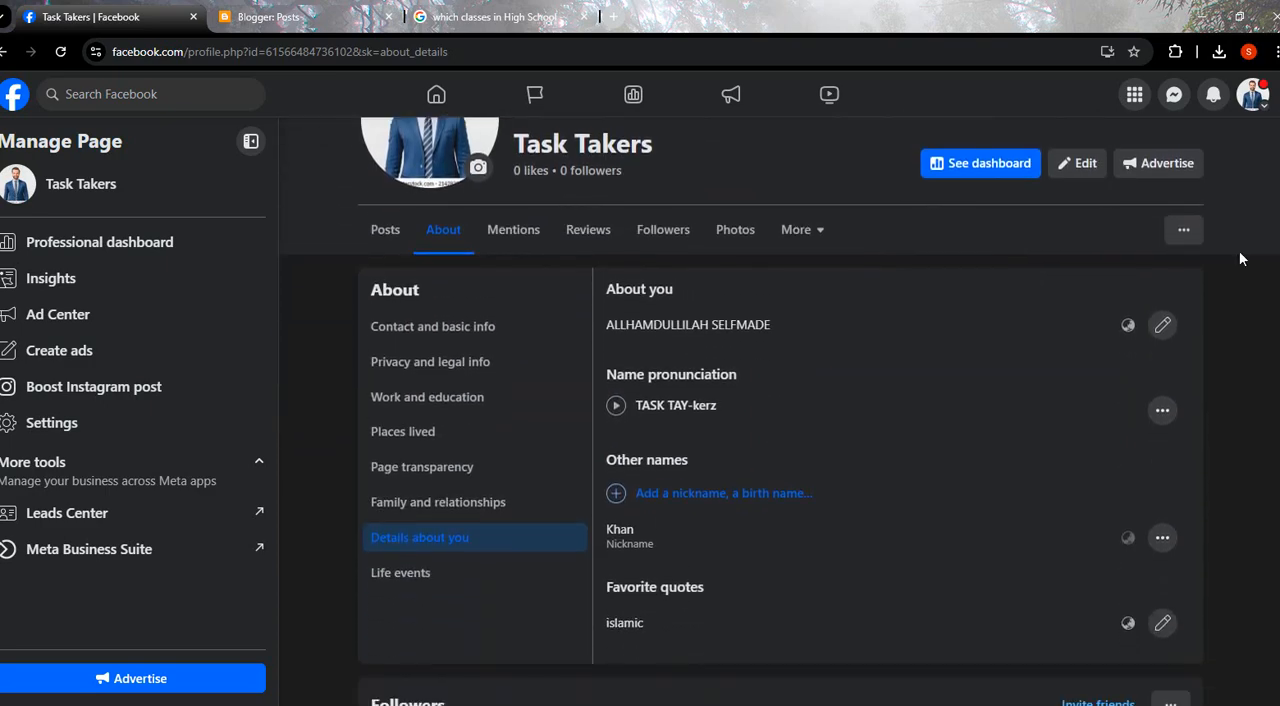
pyautogui.click(452, 580)
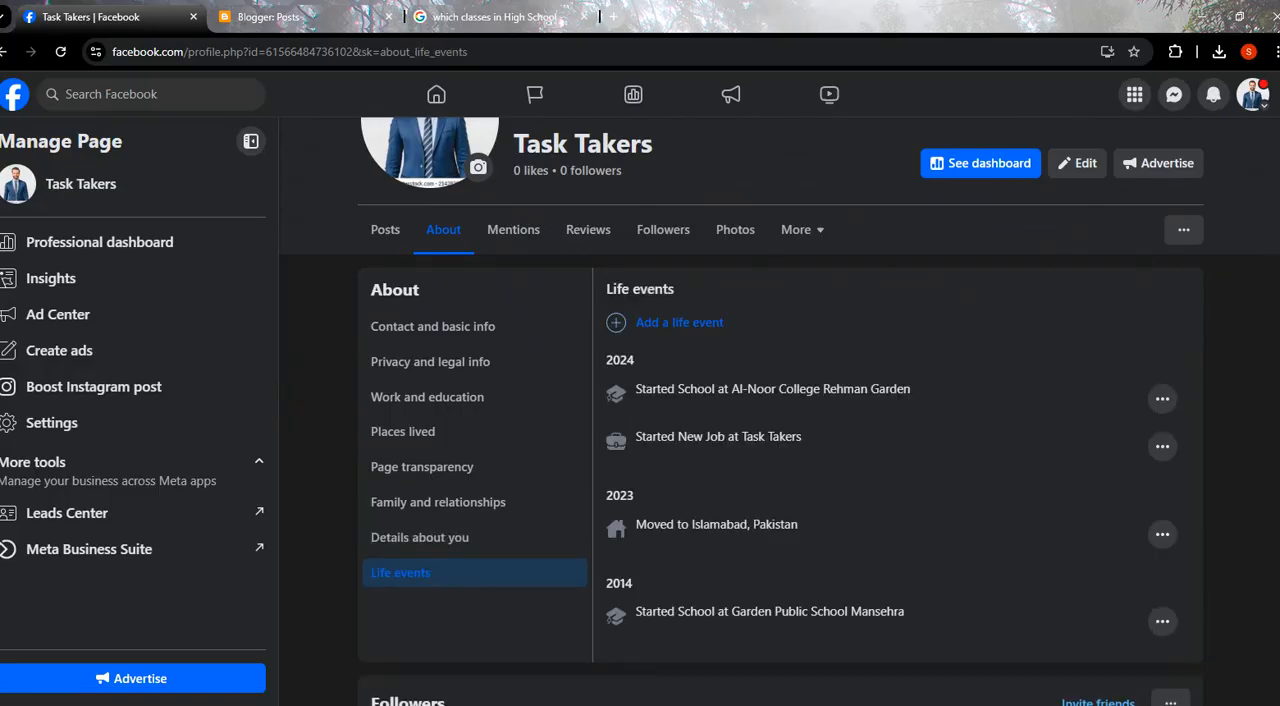
pyautogui.scroll(-2, 780, 410)
pyautogui.scroll(2, 780, 410)
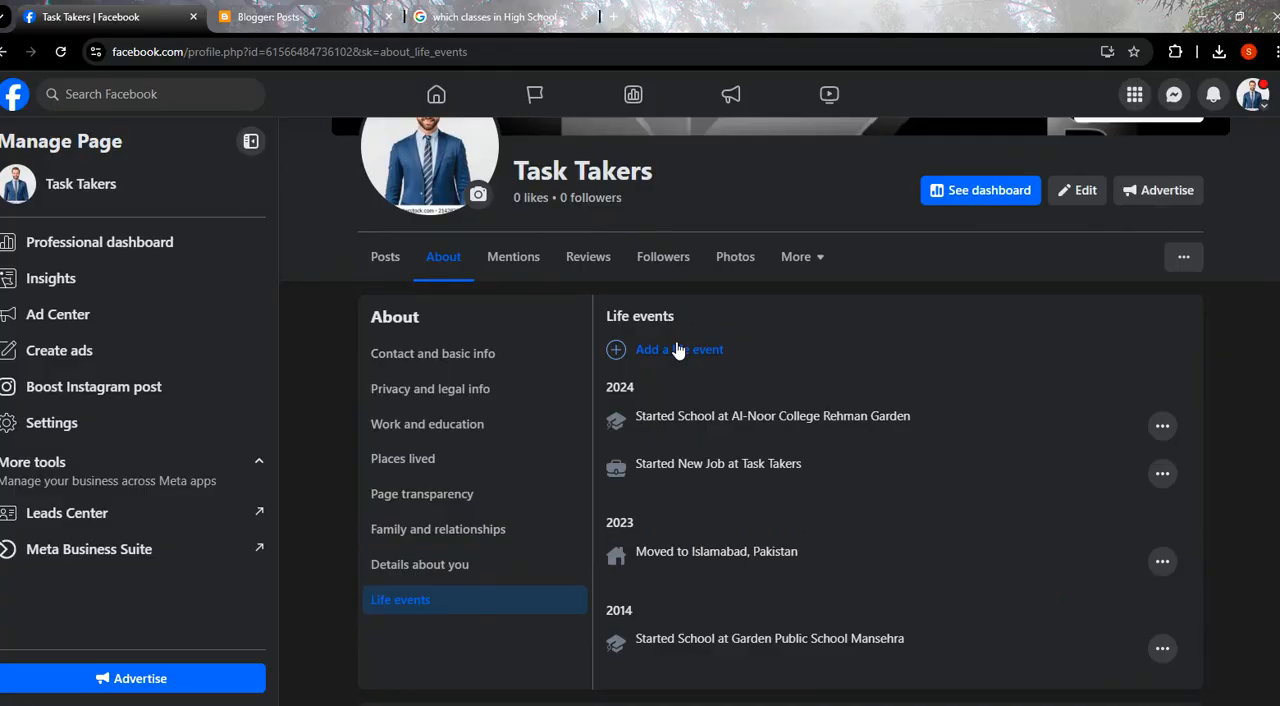
pyautogui.click(678, 350)
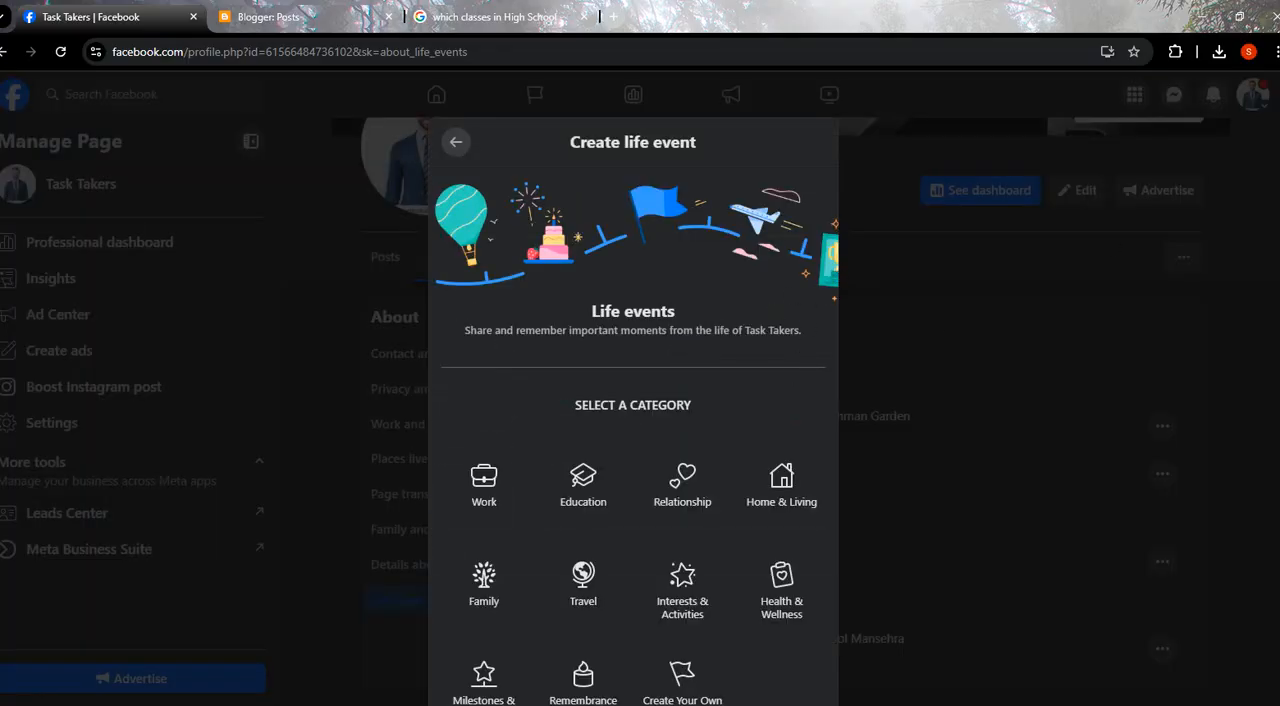
pyautogui.scroll(-2, 633, 400)
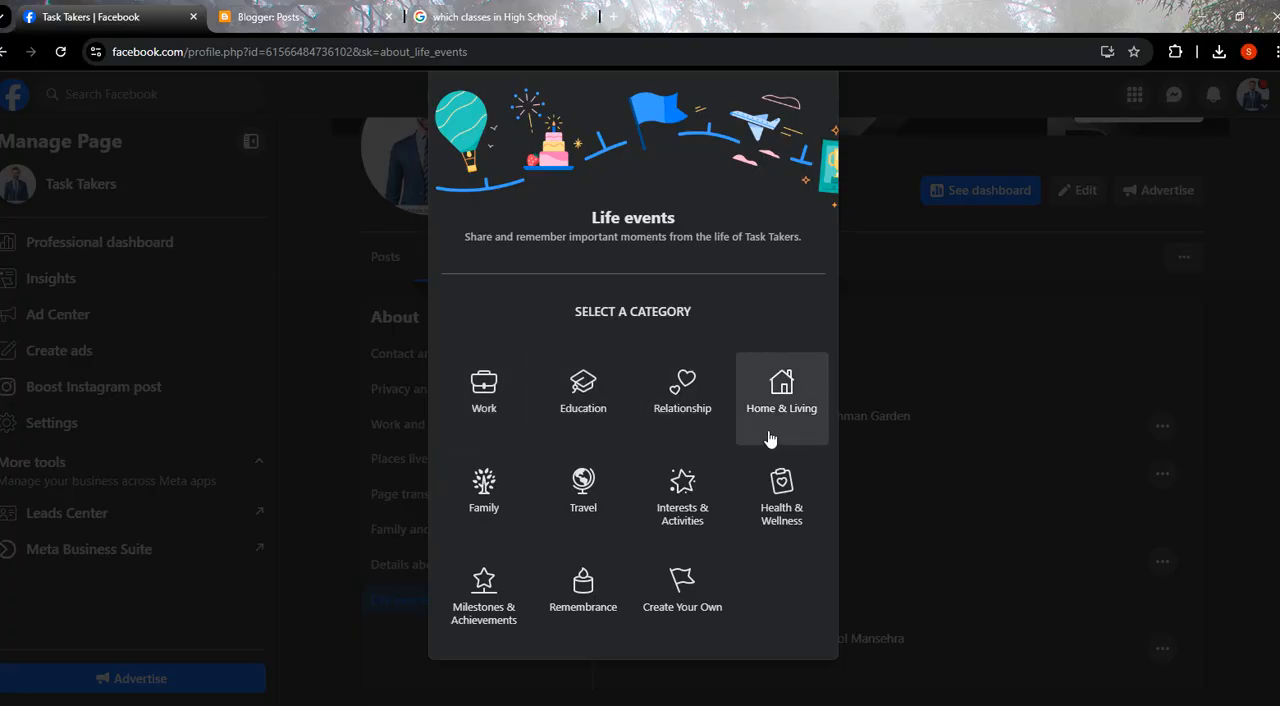
pyautogui.click(771, 543)
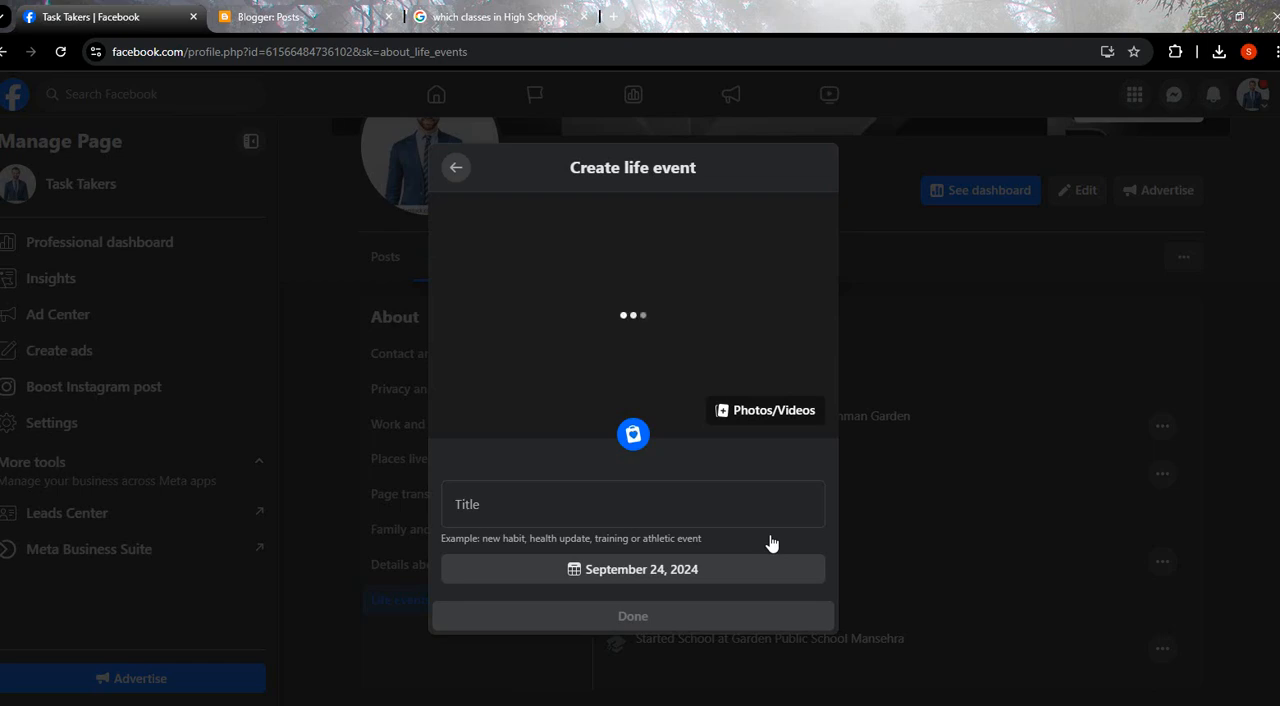
# - Title the life event "etc gym", set its date to September 1, 2023 and confirm the details
pyautogui.click(724, 501)
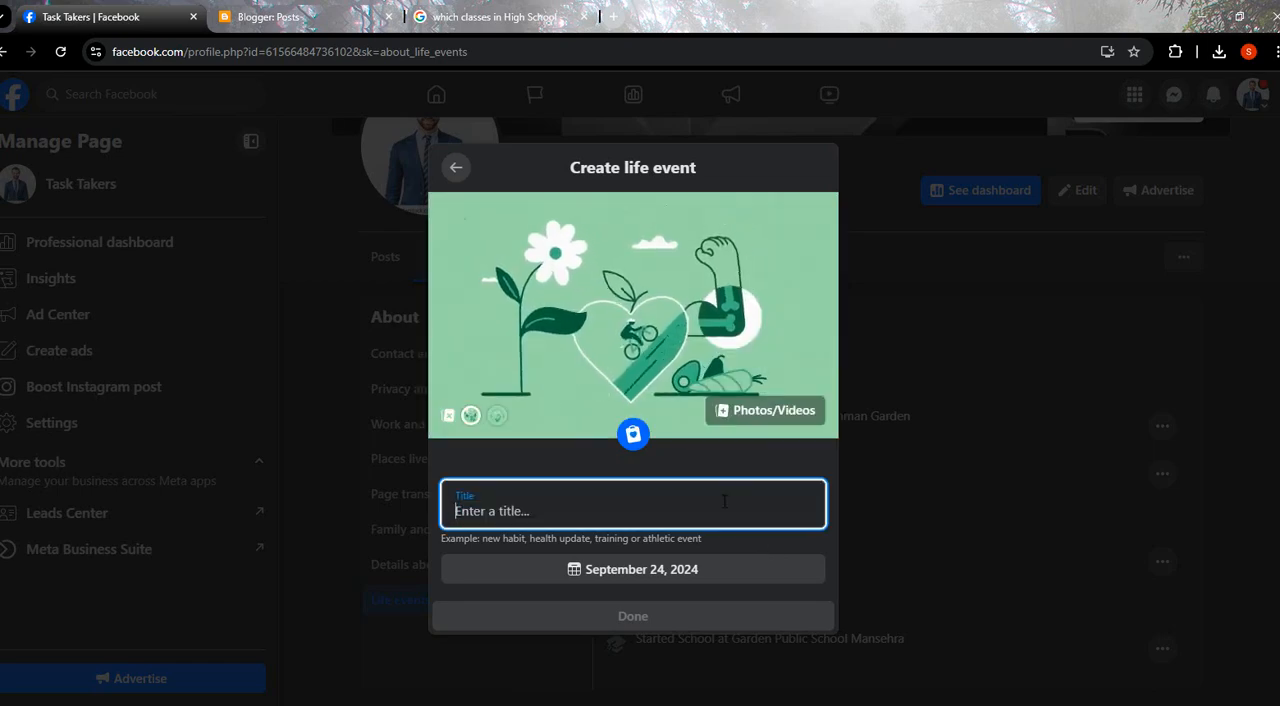
pyautogui.write('etc gym')
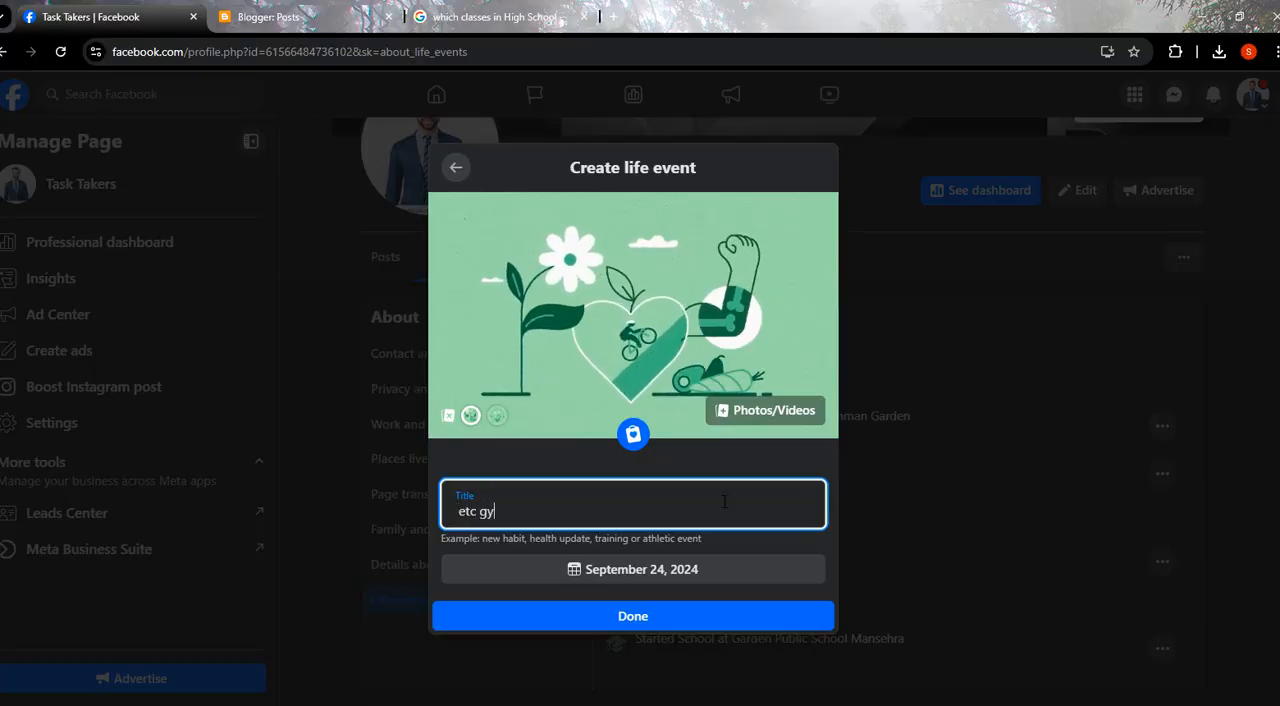
pyautogui.click(686, 574)
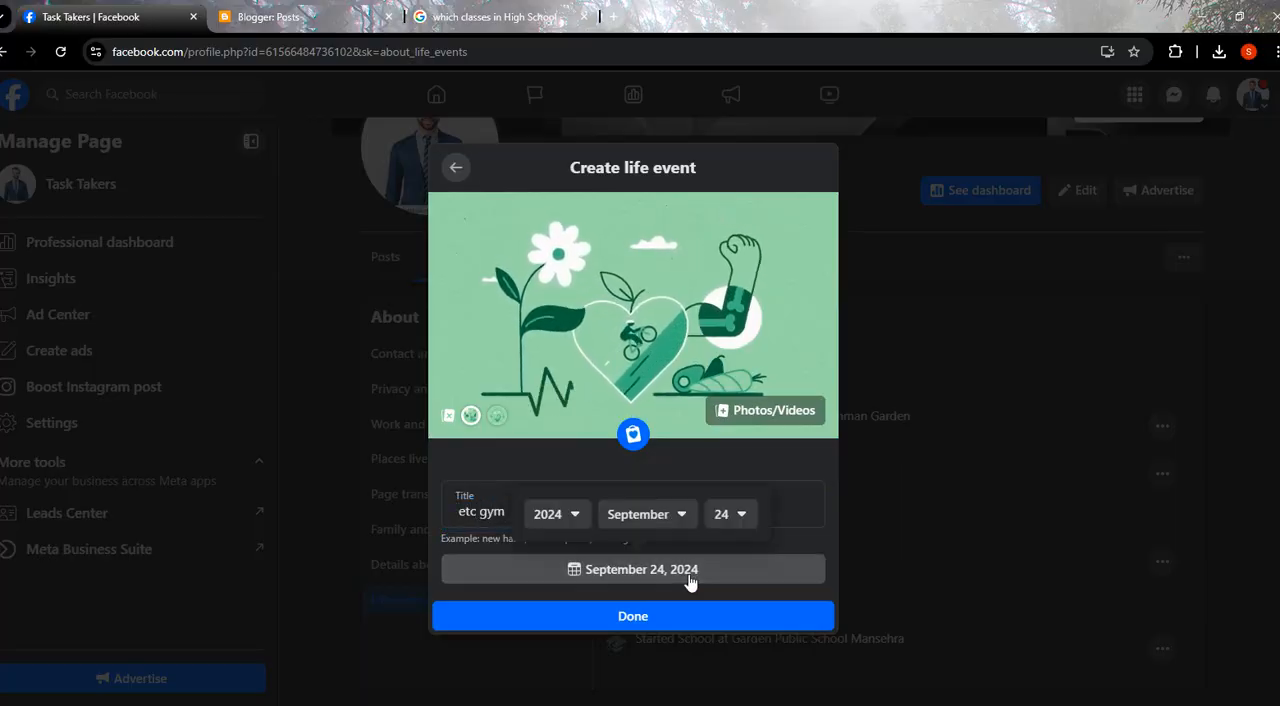
pyautogui.click(556, 518)
pyautogui.click(563, 611)
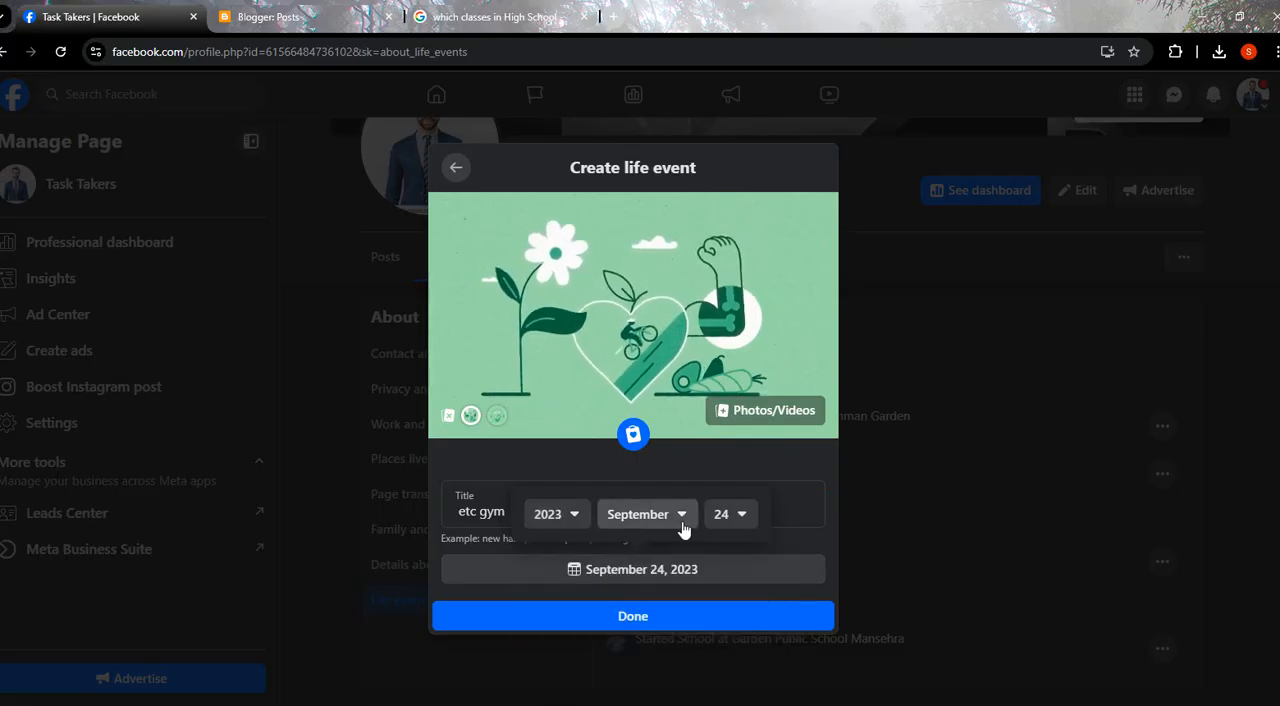
pyautogui.click(729, 514)
pyautogui.click(756, 578)
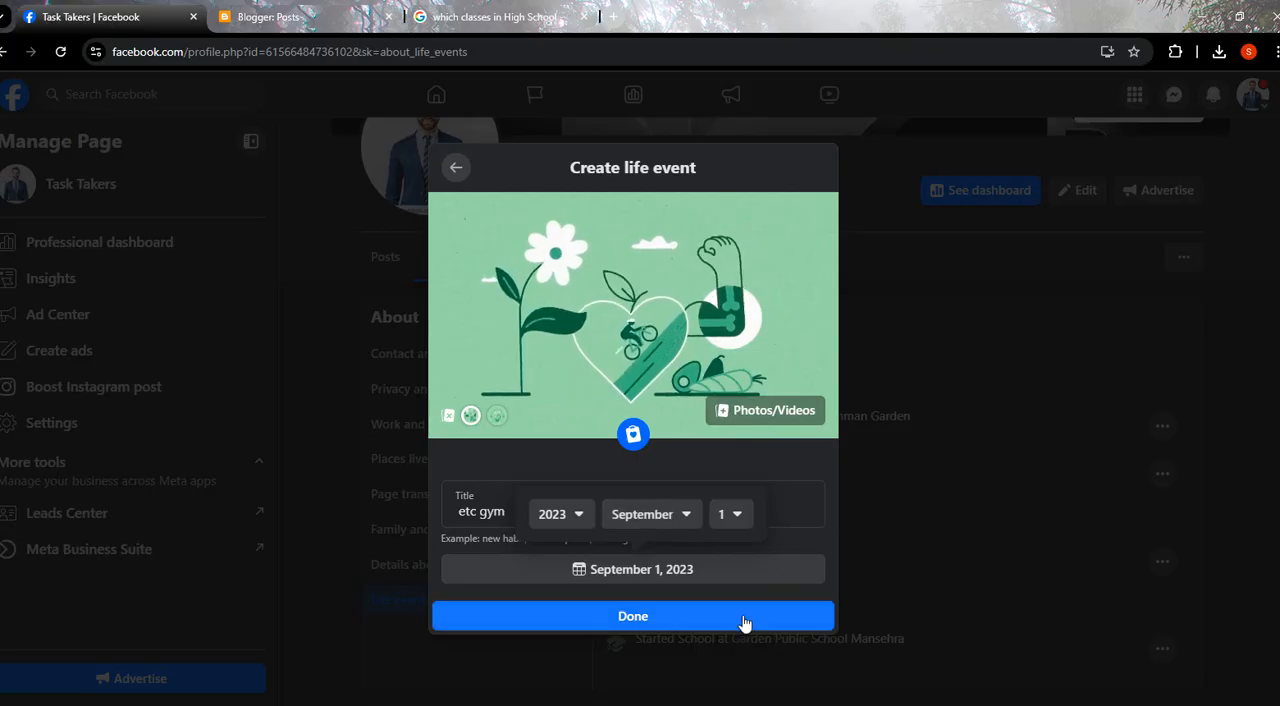
pyautogui.click(745, 617)
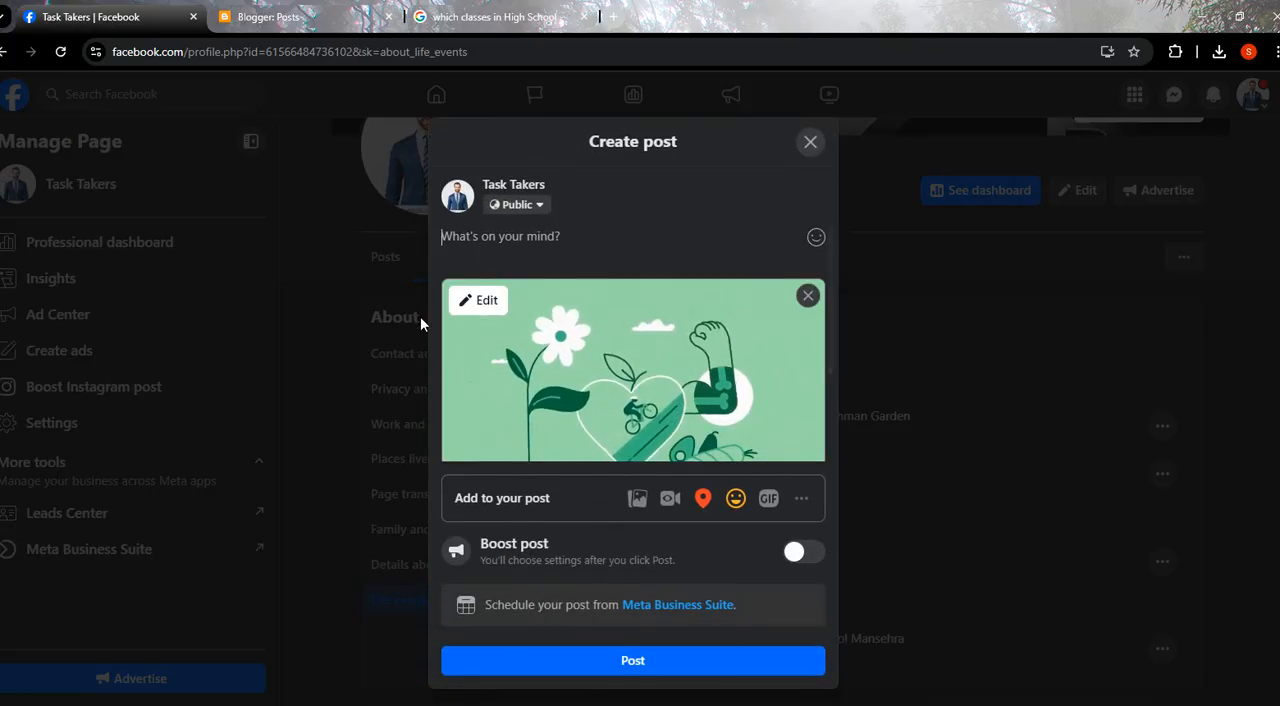
# - Replace the life event's artwork with the "Each failure brings you closer to success" image from Downloads and publish it with the caption "gym"
pyautogui.click(485, 303)
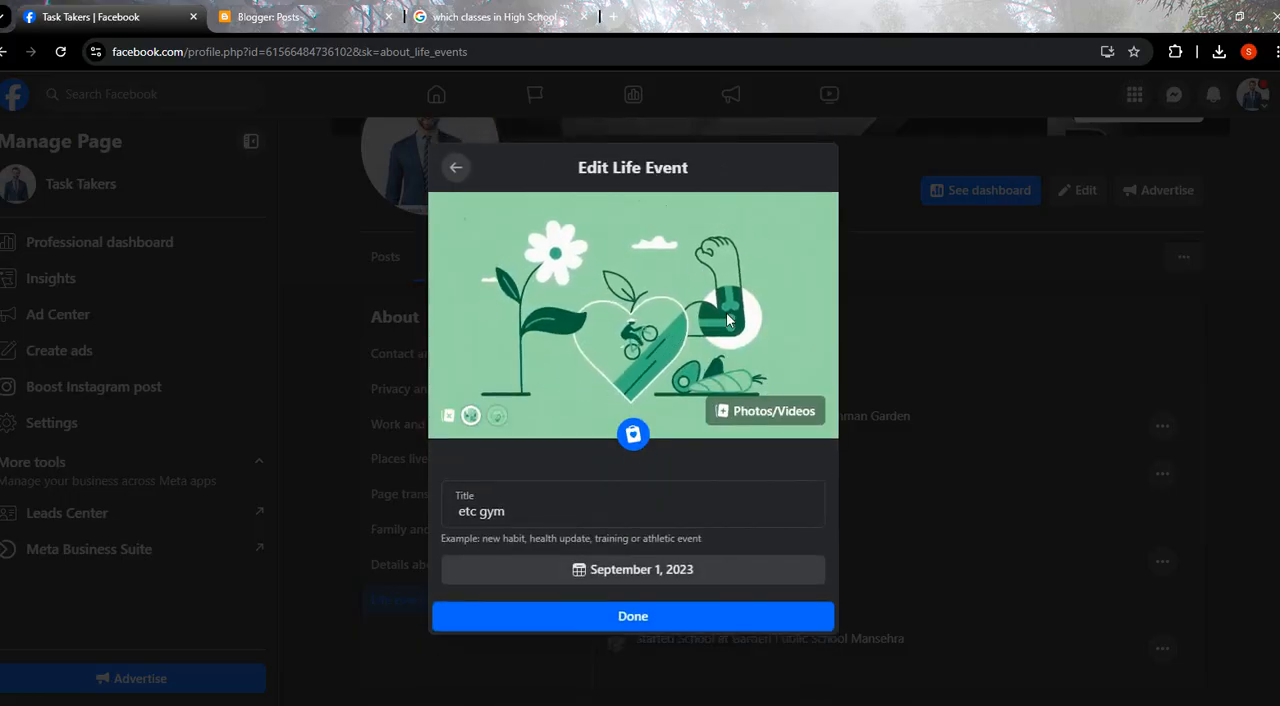
pyautogui.click(716, 412)
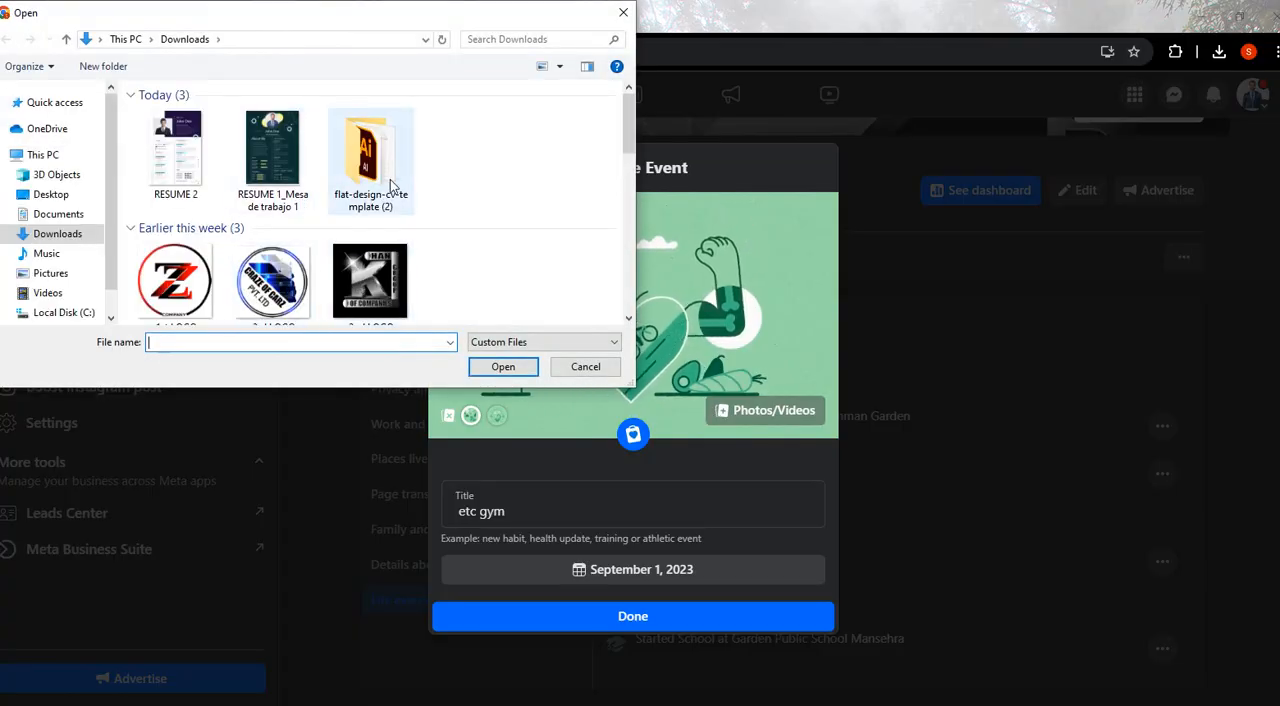
pyautogui.moveTo(627, 140); pyautogui.dragTo(625, 187)
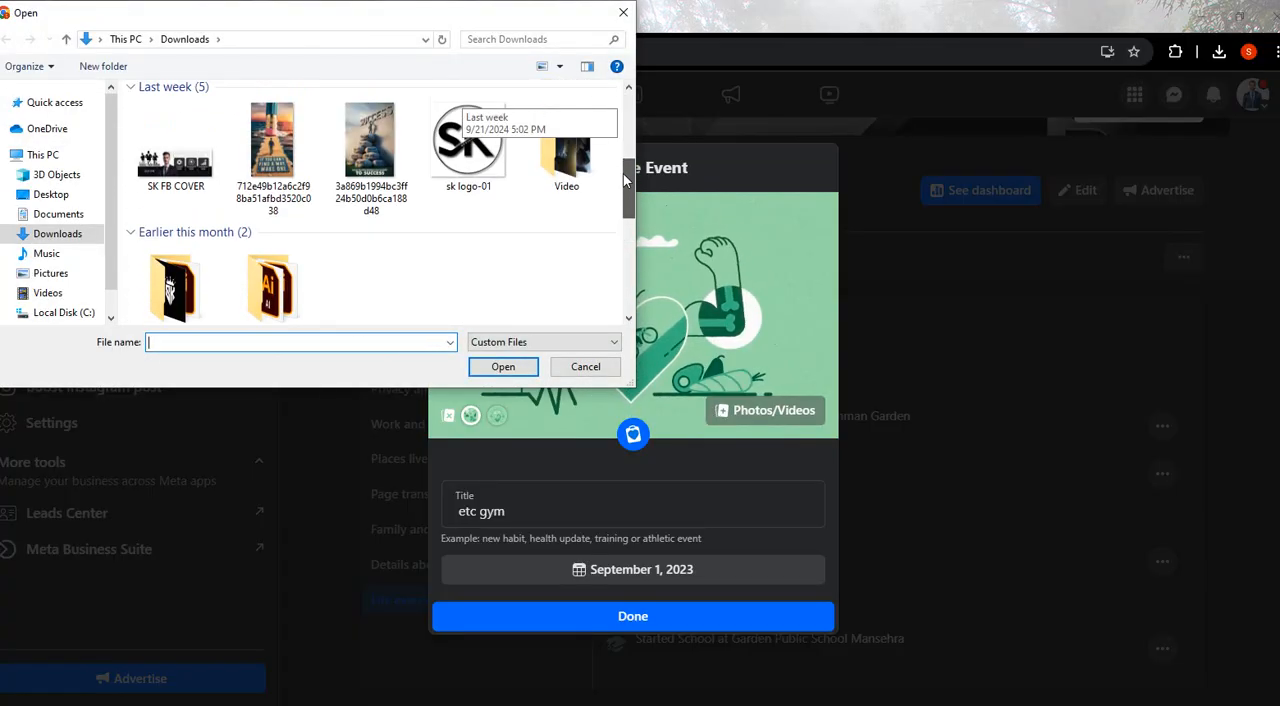
pyautogui.doubleClick(362, 158)
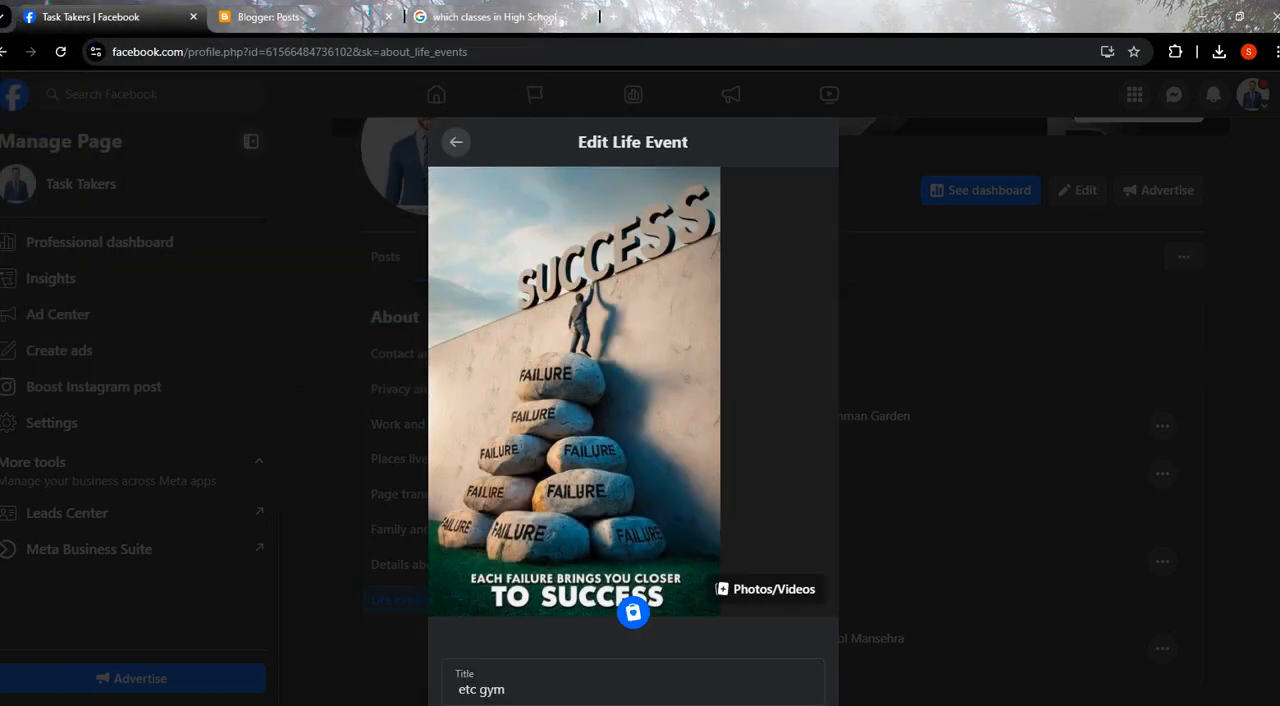
pyautogui.scroll(-2, 633, 390)
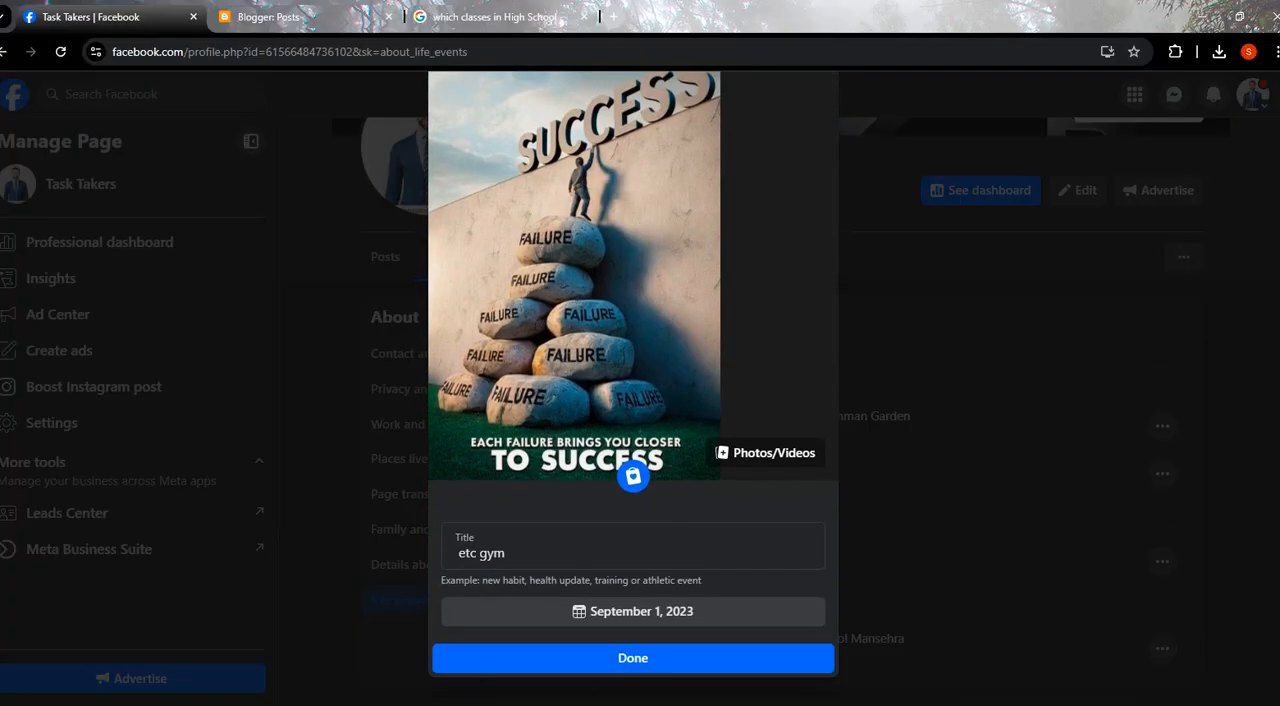
pyautogui.scroll(1, 633, 390)
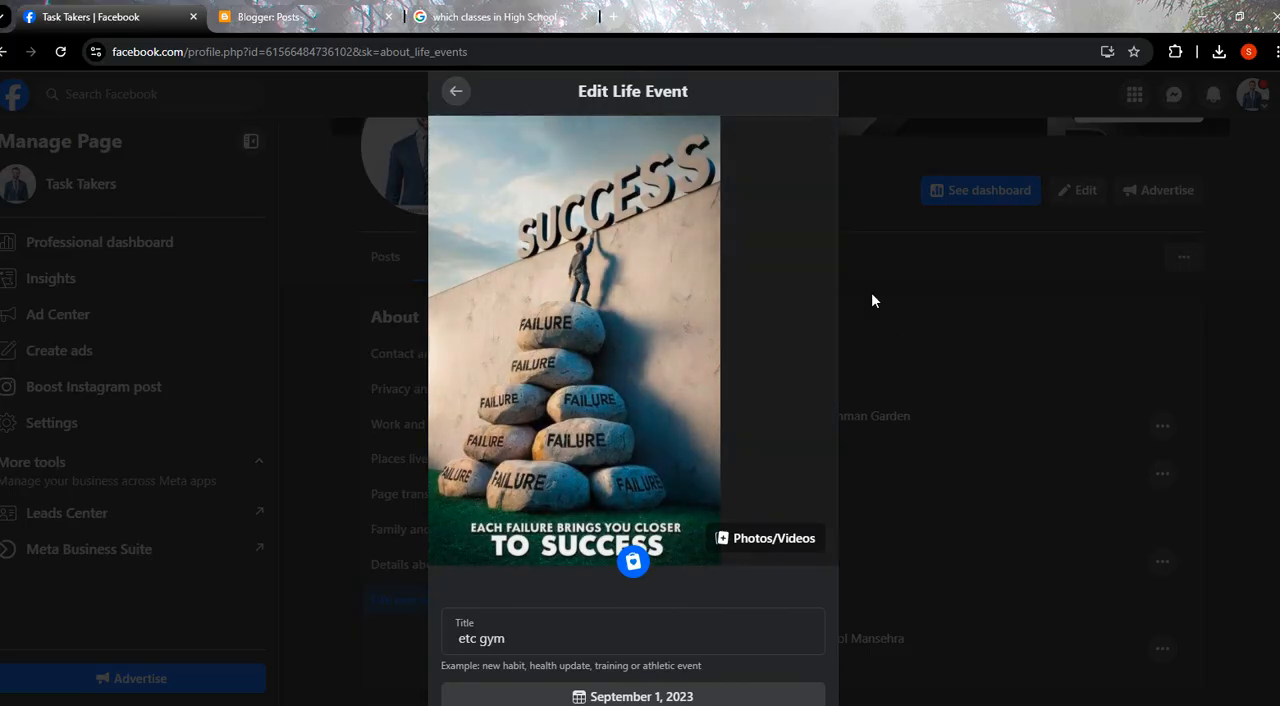
pyautogui.scroll(-1, 1177, 340)
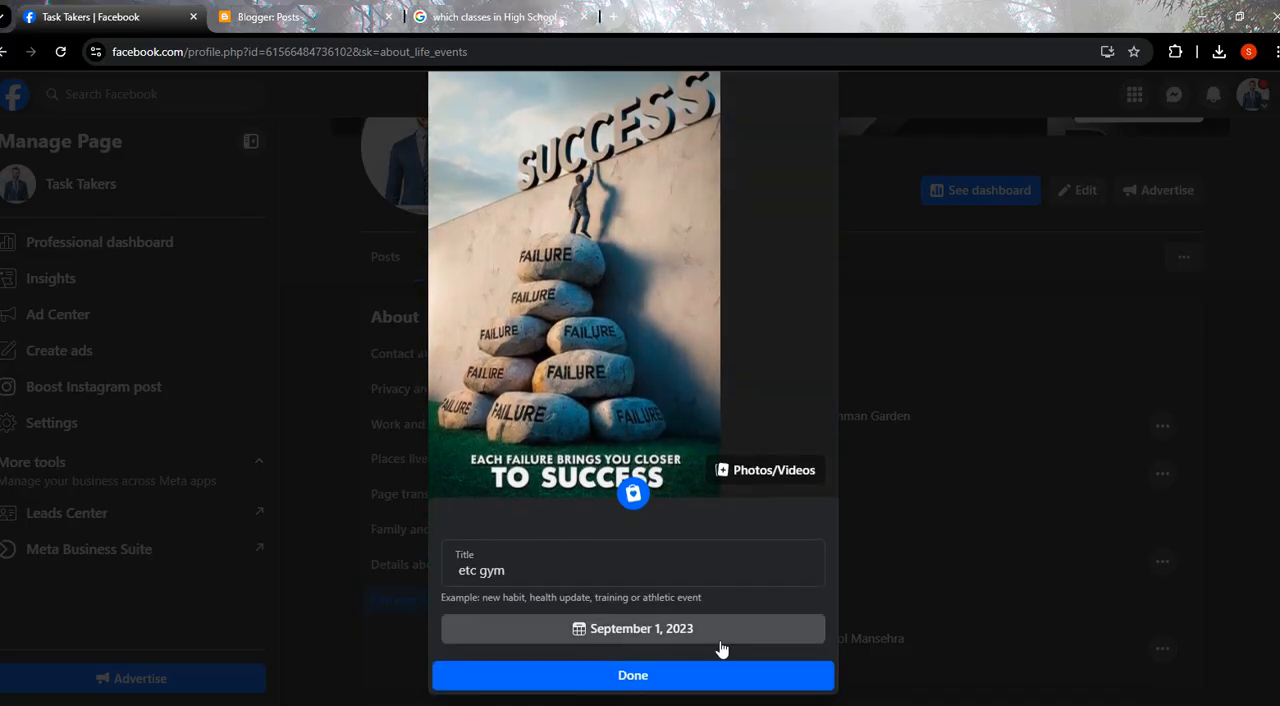
pyautogui.click(700, 684)
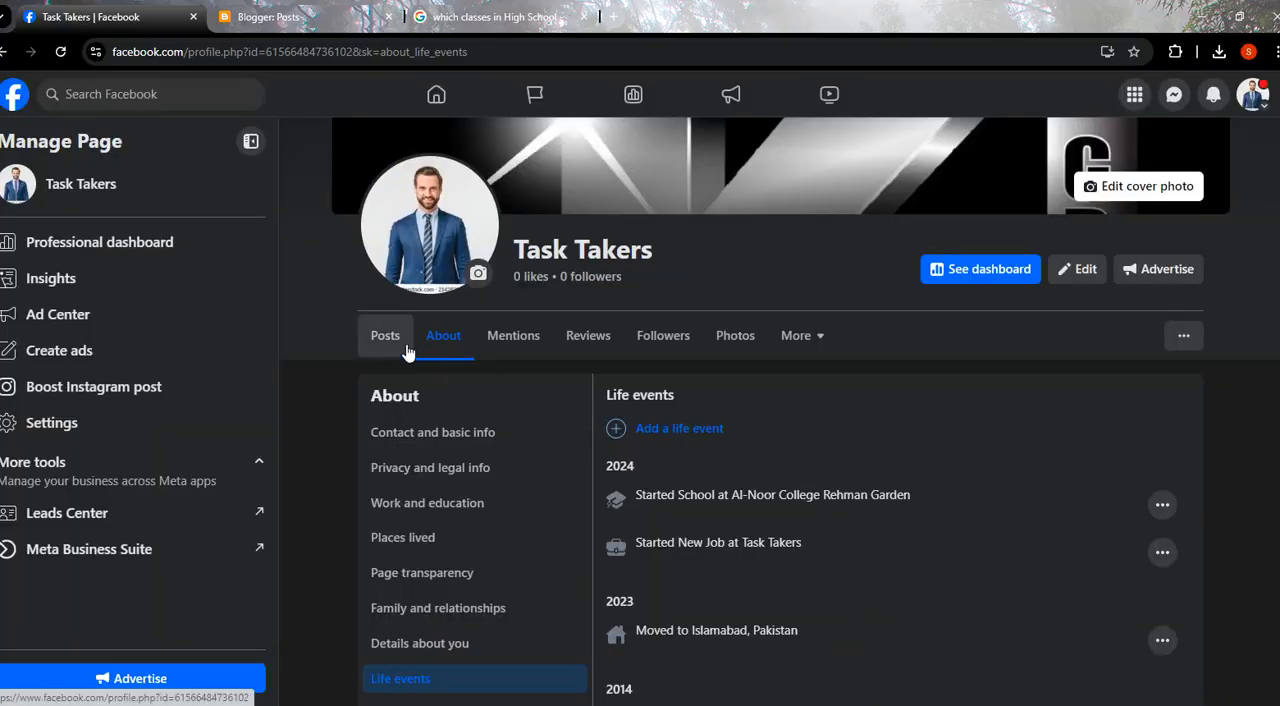
# - Open the Page's Posts and examine the published life event along with the Intro details and Page header
pyautogui.click(396, 347)
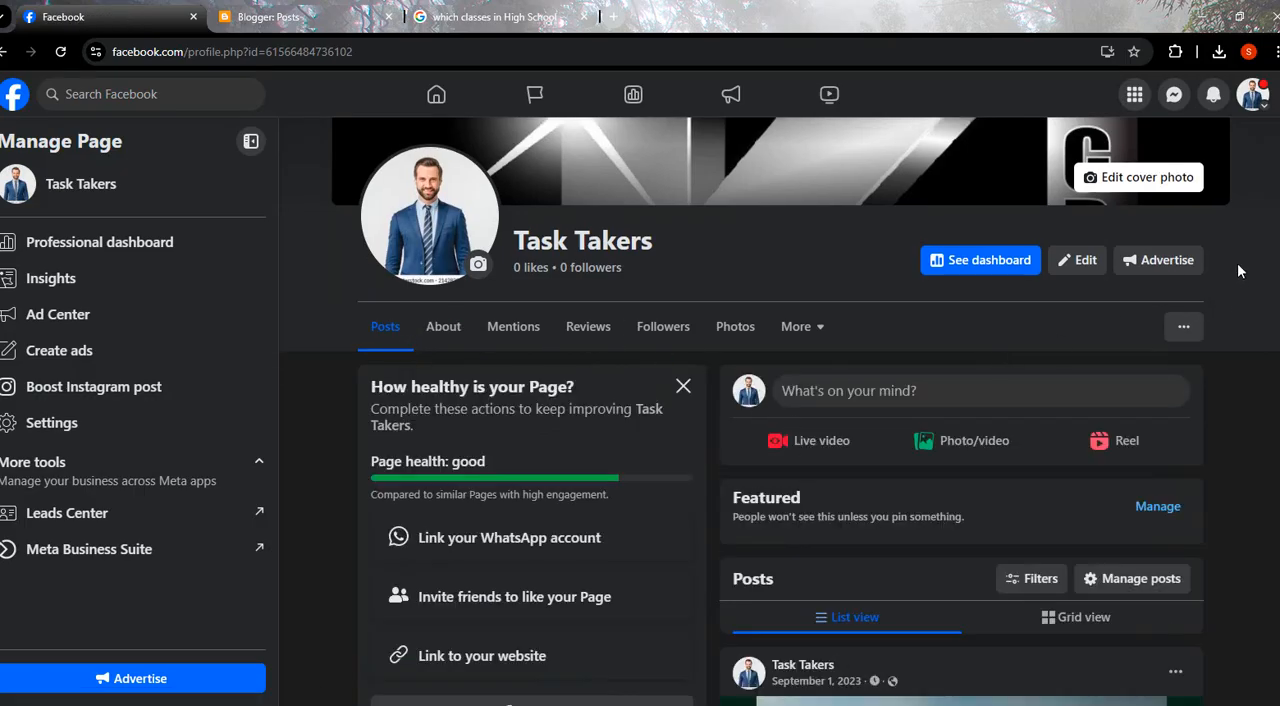
pyautogui.scroll(-2, 1238, 271)
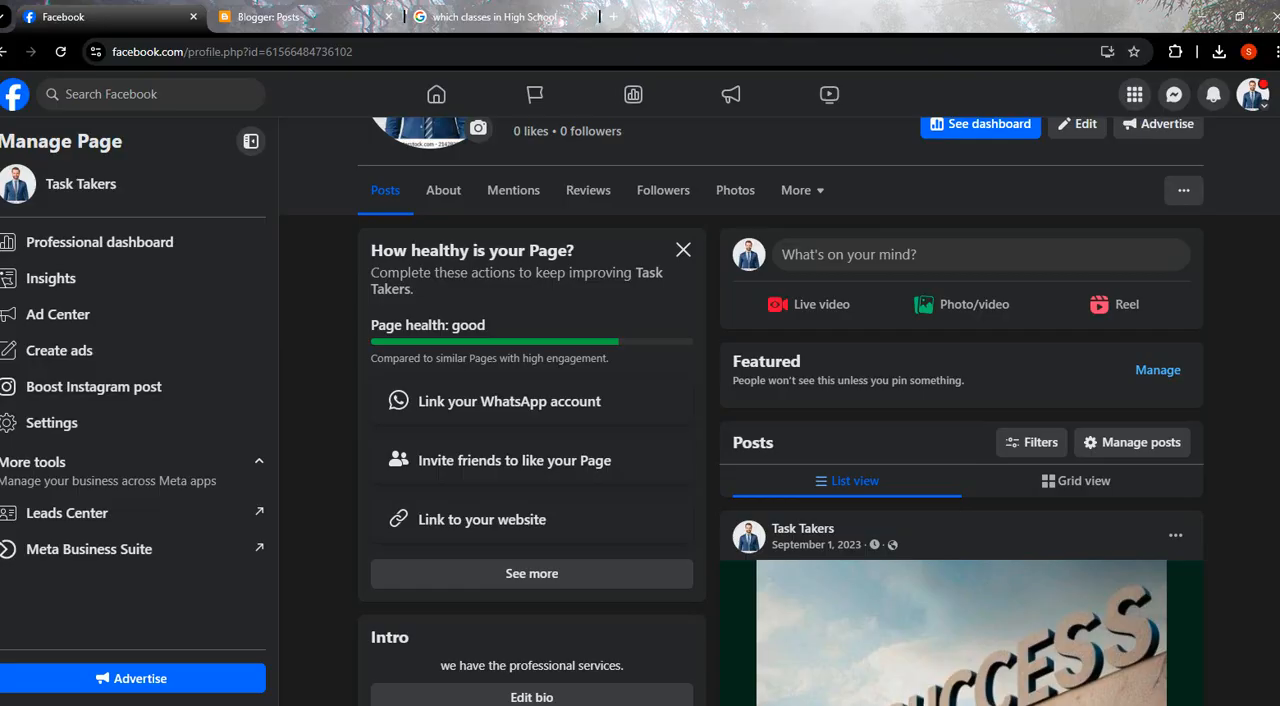
pyautogui.scroll(2, 1260, 225)
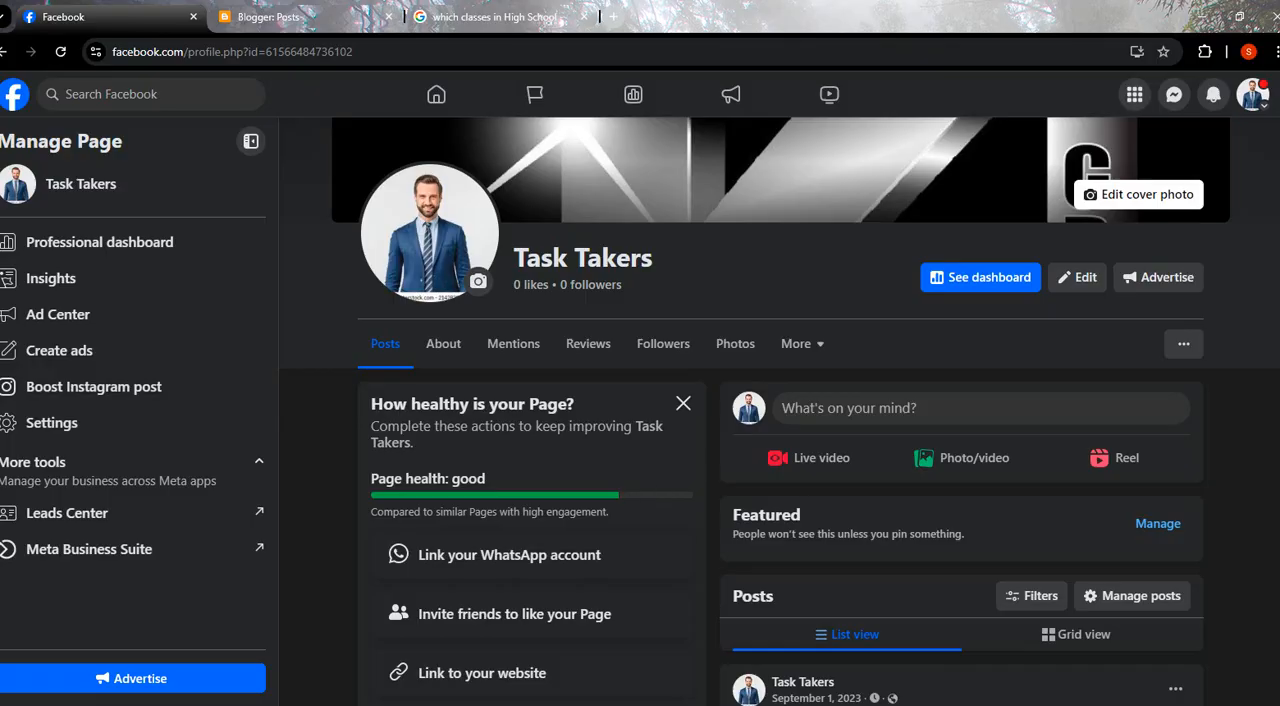
pyautogui.scroll(-1, 780, 411)
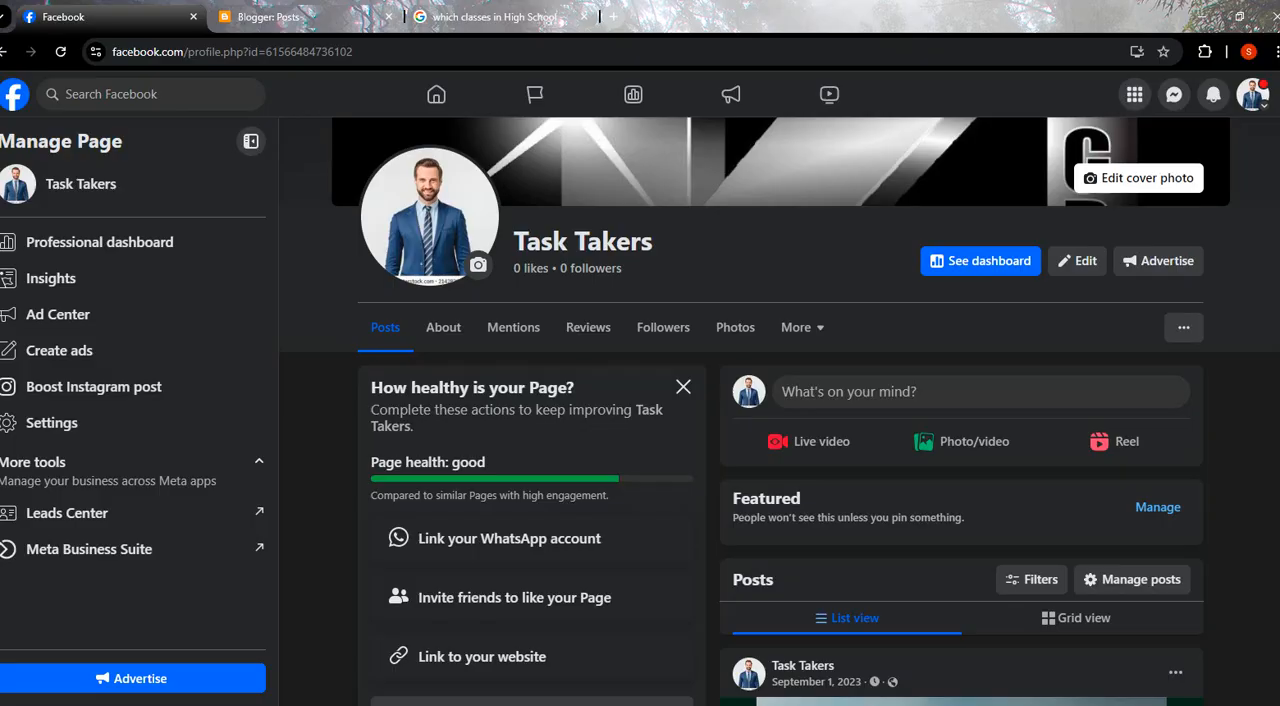
pyautogui.scroll(-1, 780, 411)
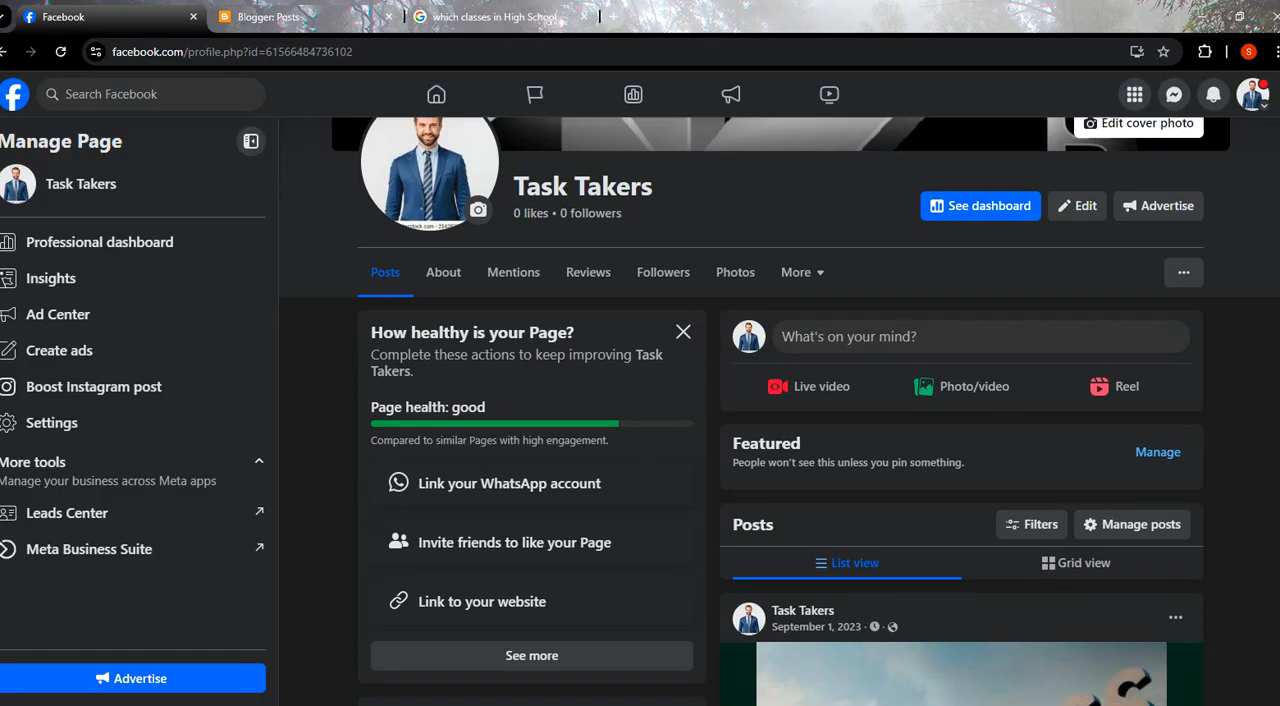
pyautogui.scroll(-1, 885, 295)
pyautogui.scroll(2, 885, 295)
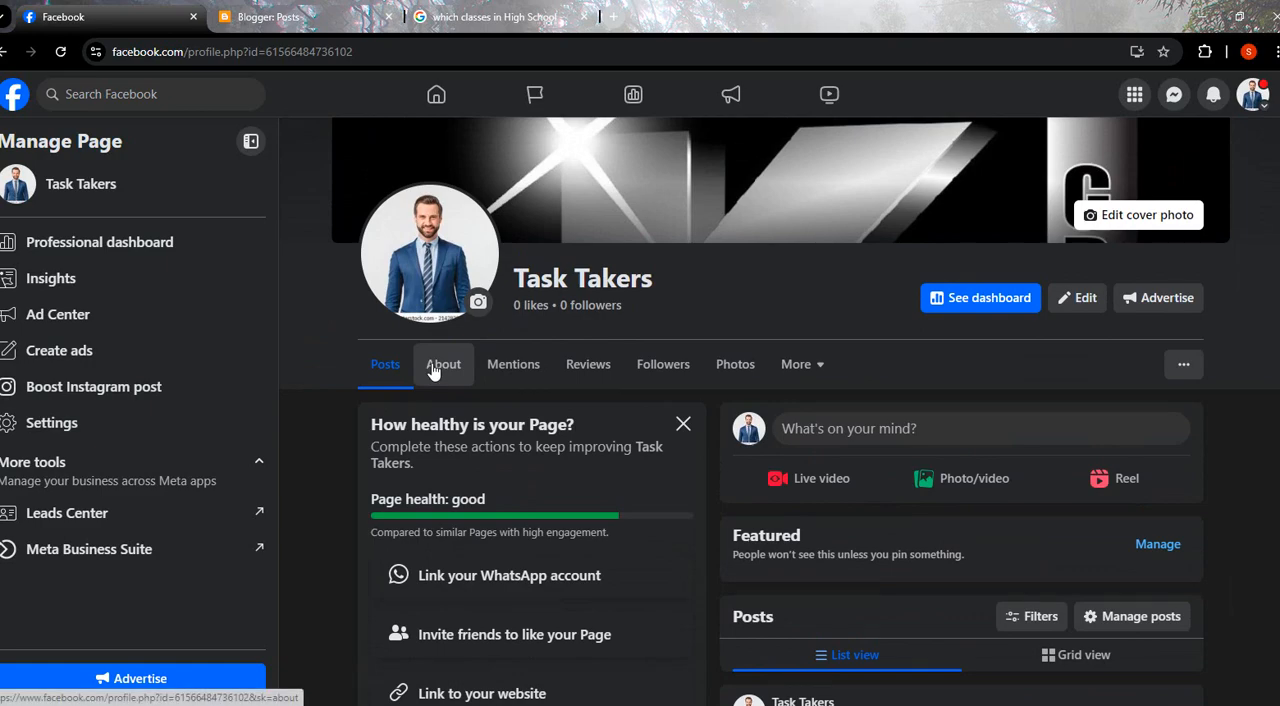
pyautogui.scroll(-5, 780, 410)
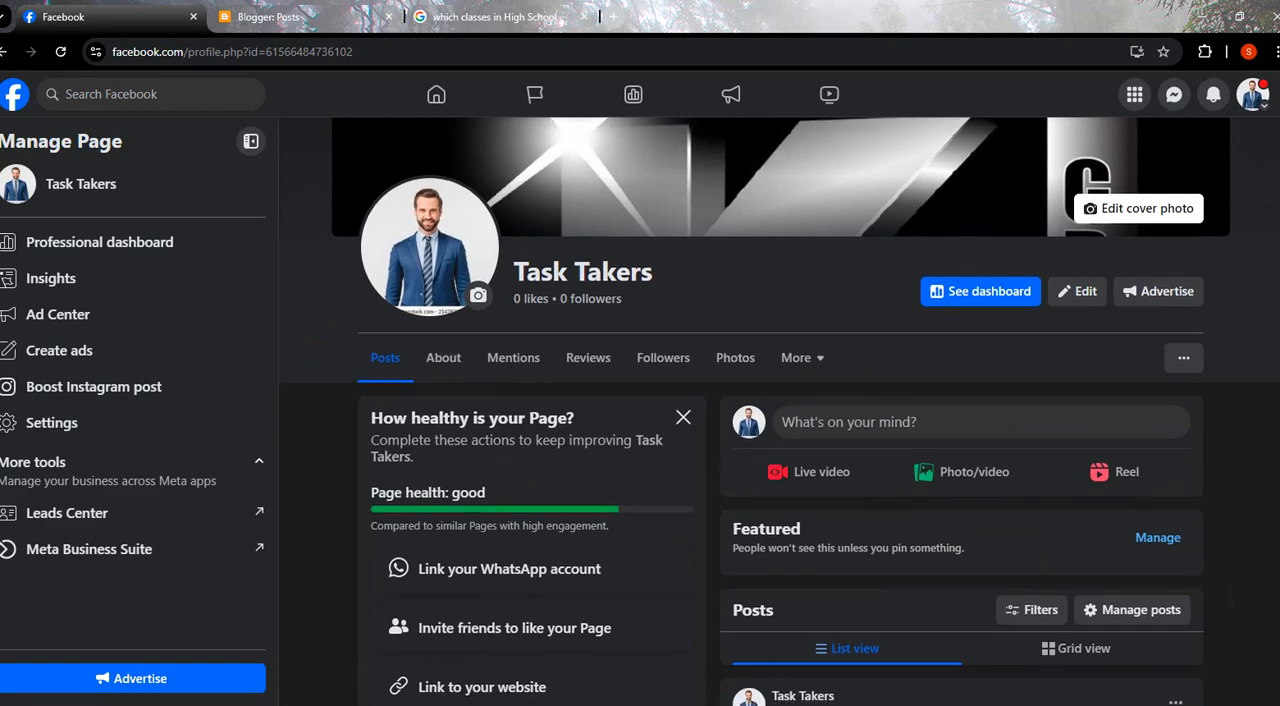
pyautogui.scroll(-5, 960, 435)
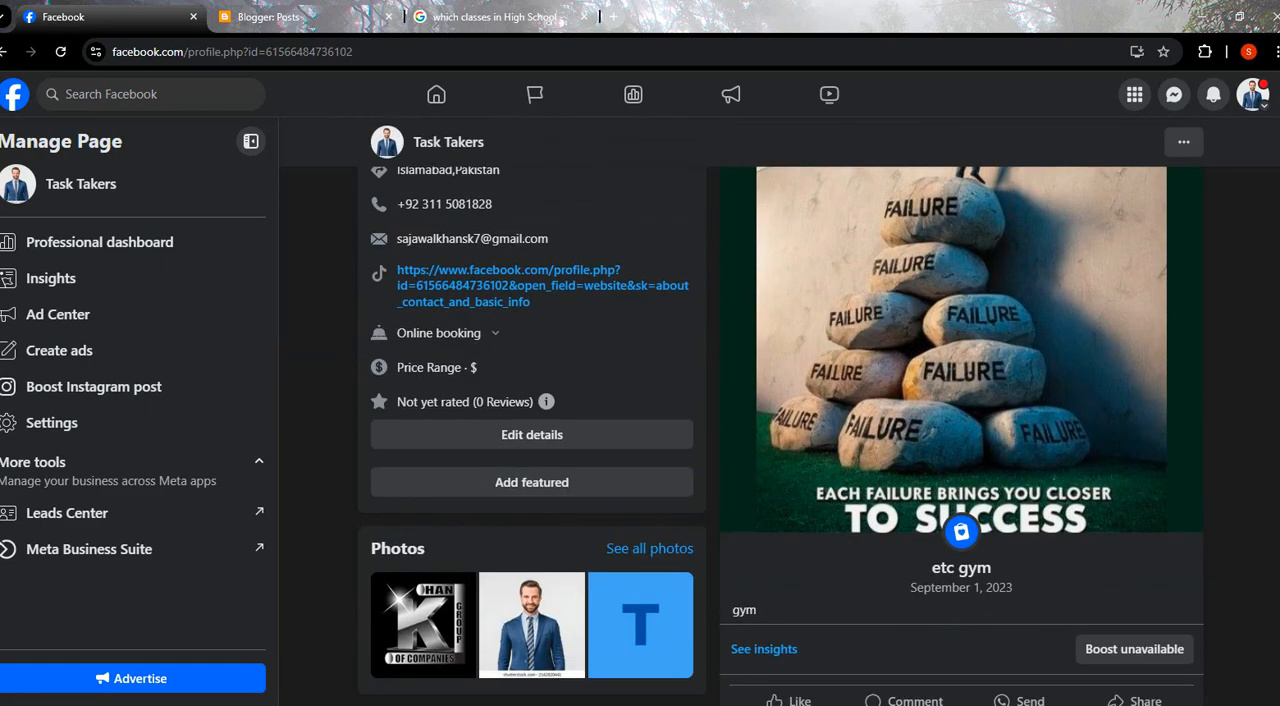
pyautogui.scroll(10, 780, 410)
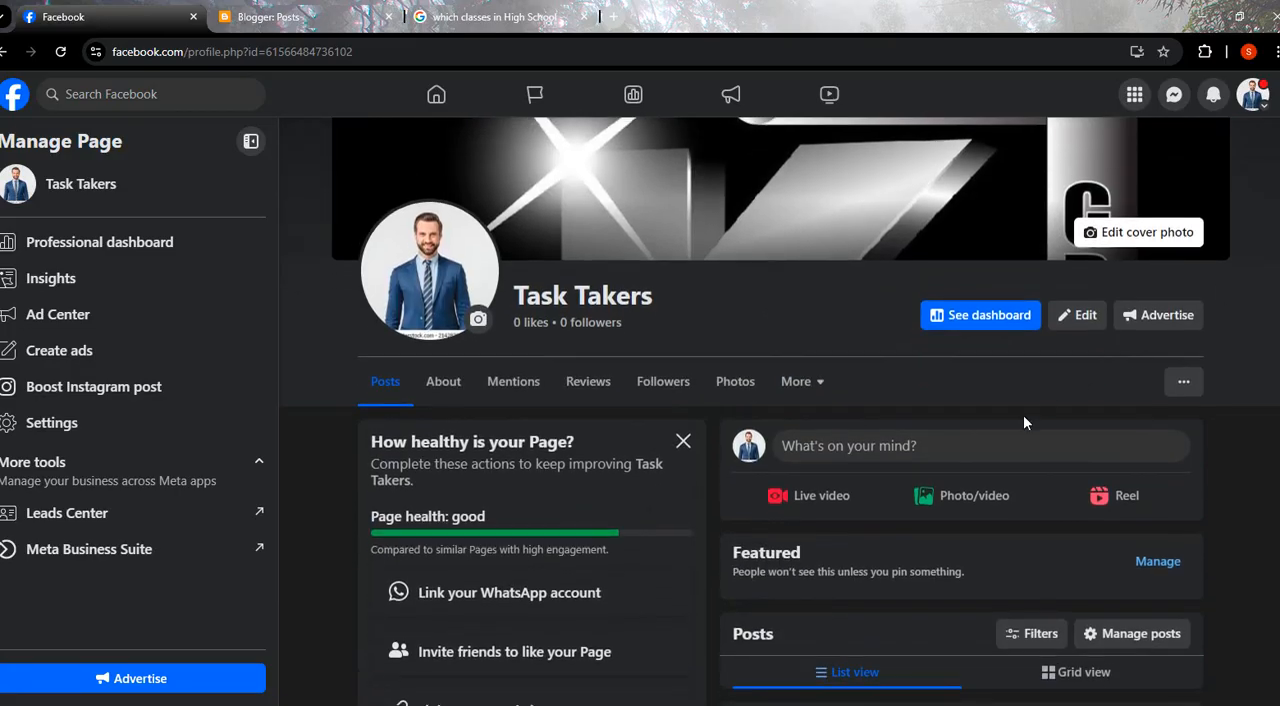
# - Open the composer for a new photo/video post and close it without posting
pyautogui.click(962, 497)
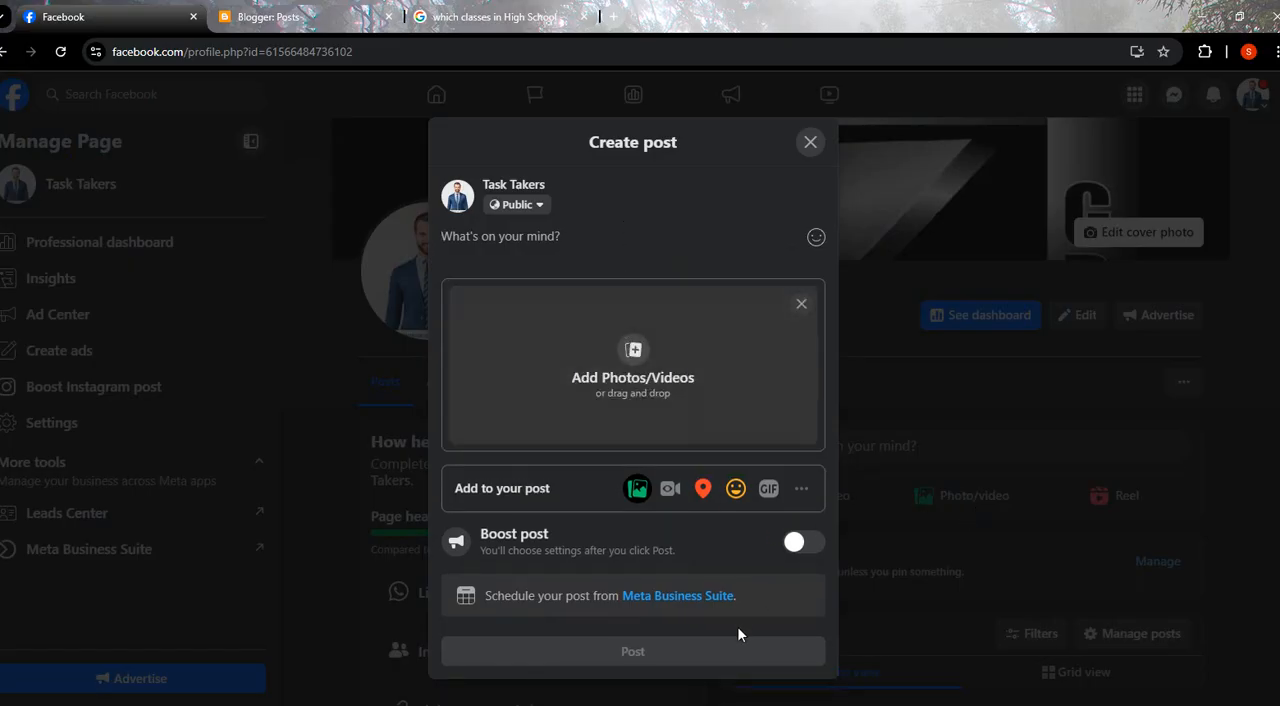
pyautogui.click(810, 142)
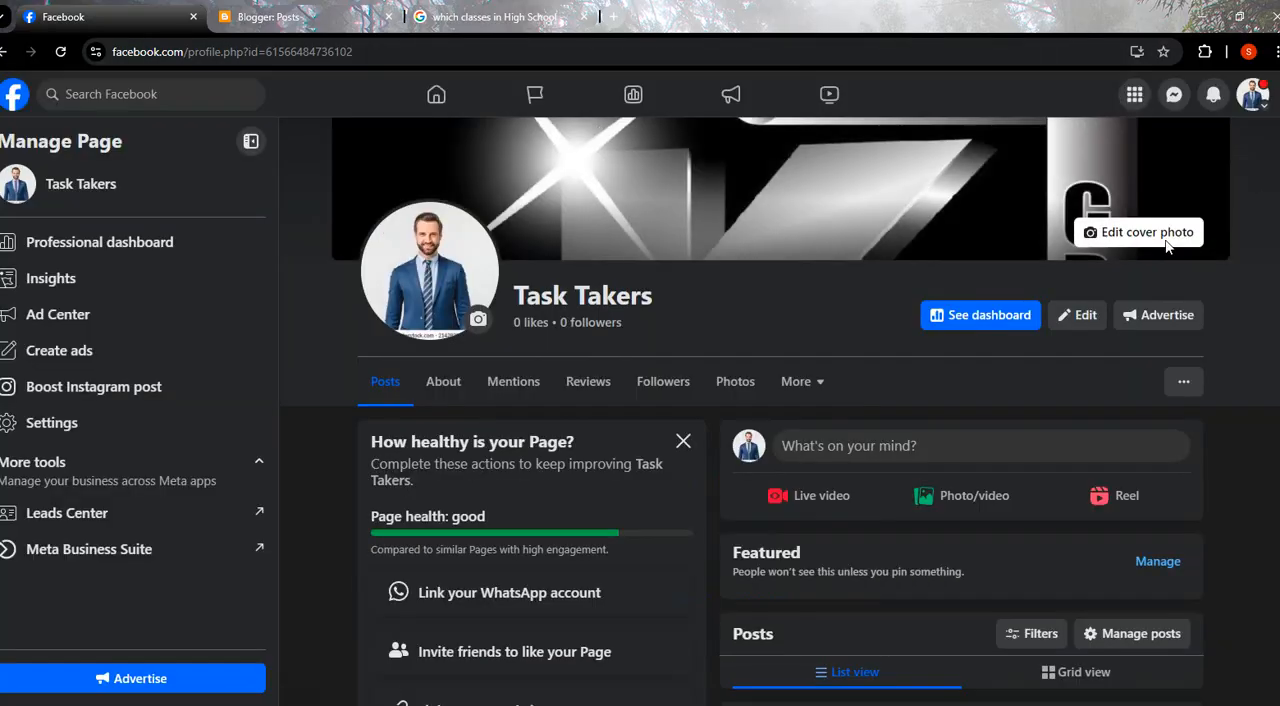
# - Look through the Page's Mentions, Reviews and Followers sections
pyautogui.click(519, 381)
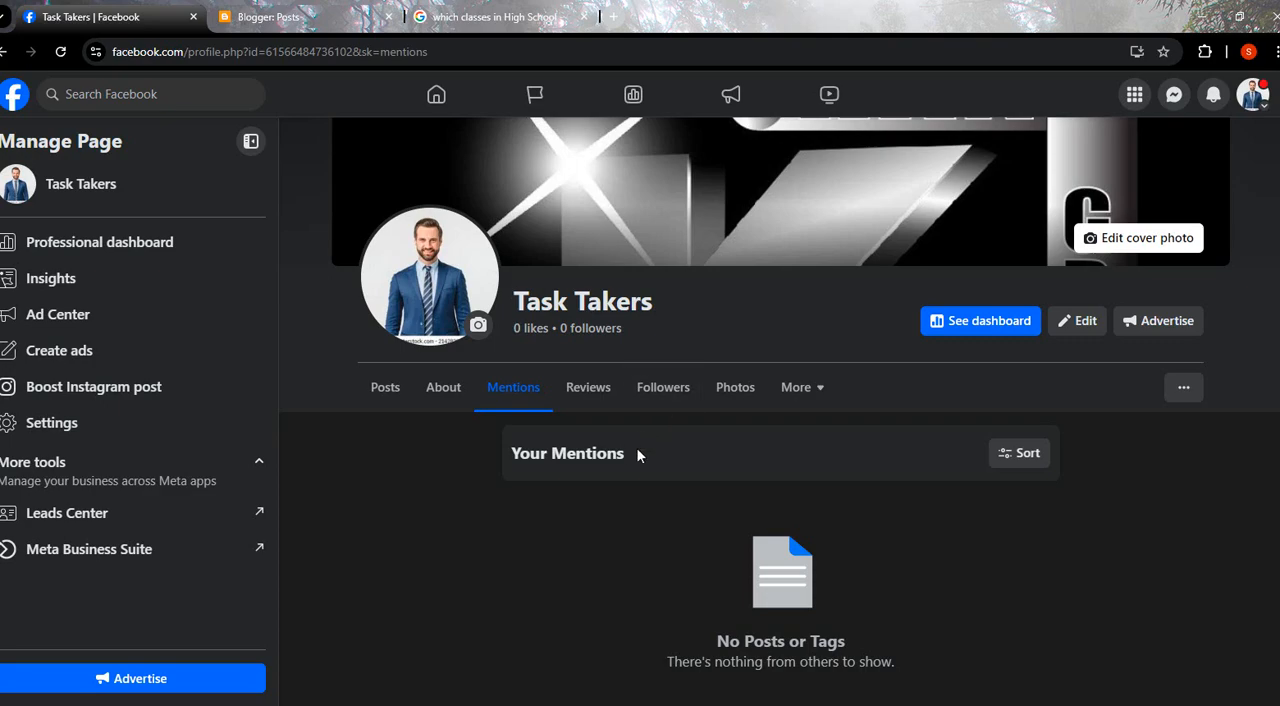
pyautogui.click(598, 398)
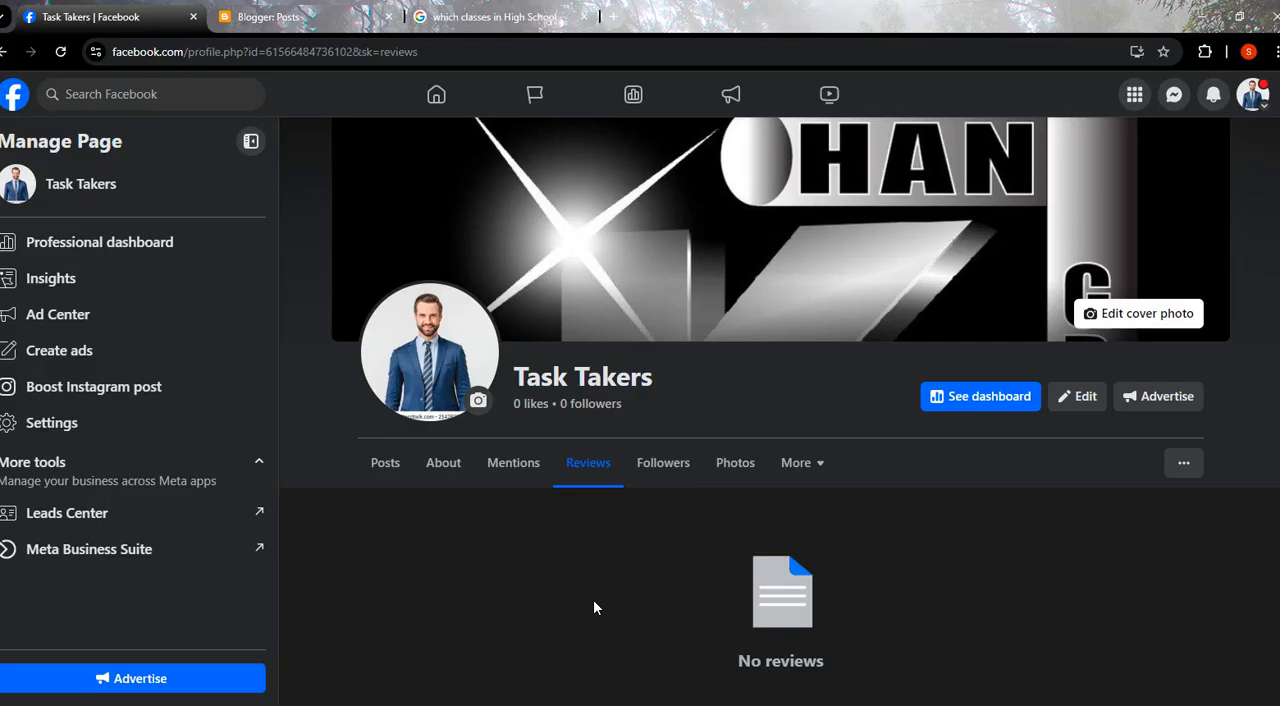
pyautogui.click(644, 470)
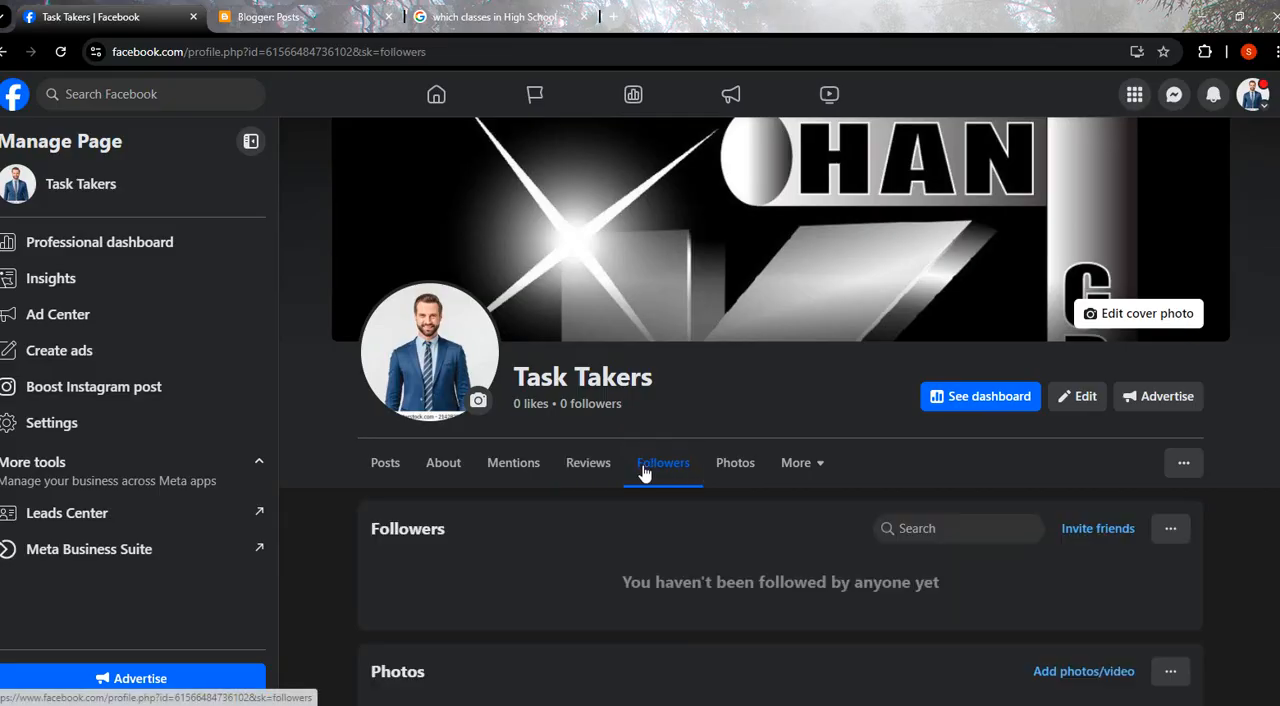
pyautogui.scroll(-3, 780, 410)
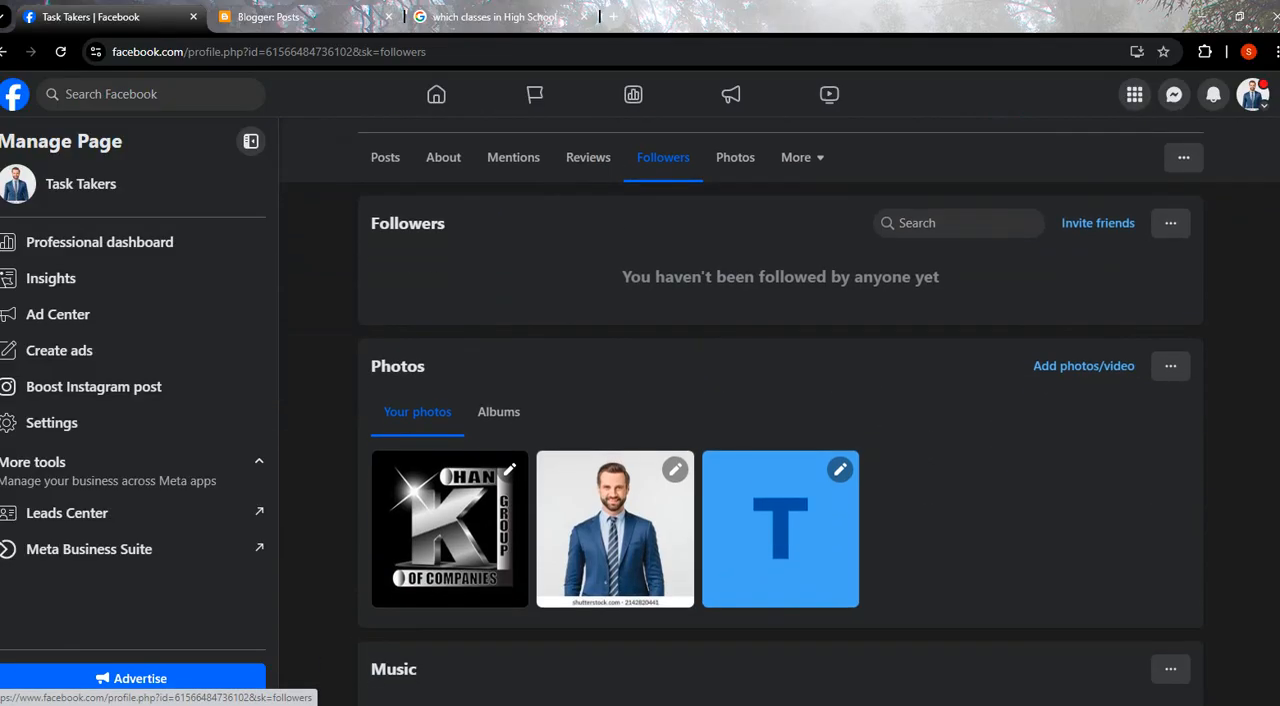
pyautogui.scroll(3, 780, 410)
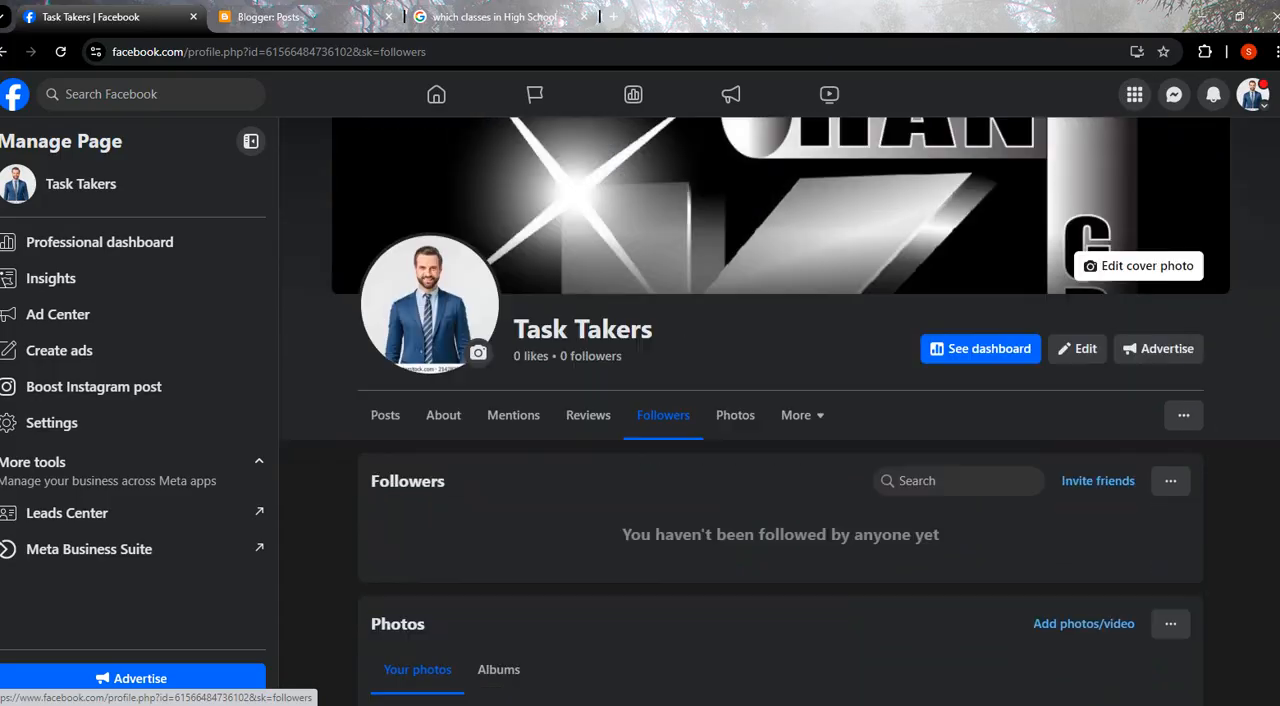
# - Open the Page's Photos section and view the list of additional Page sections from Videos to Manage sections
pyautogui.click(751, 422)
pyautogui.click(808, 424)
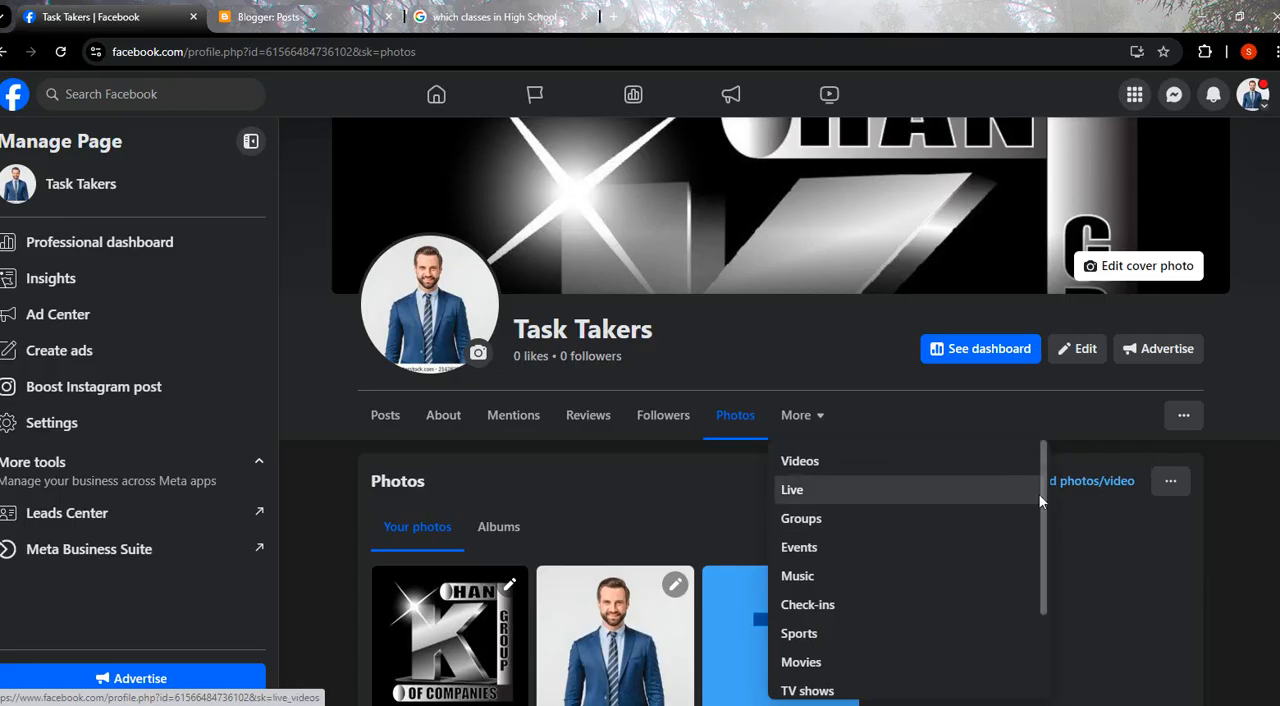
pyautogui.moveTo(1045, 488); pyautogui.dragTo(1040, 573)
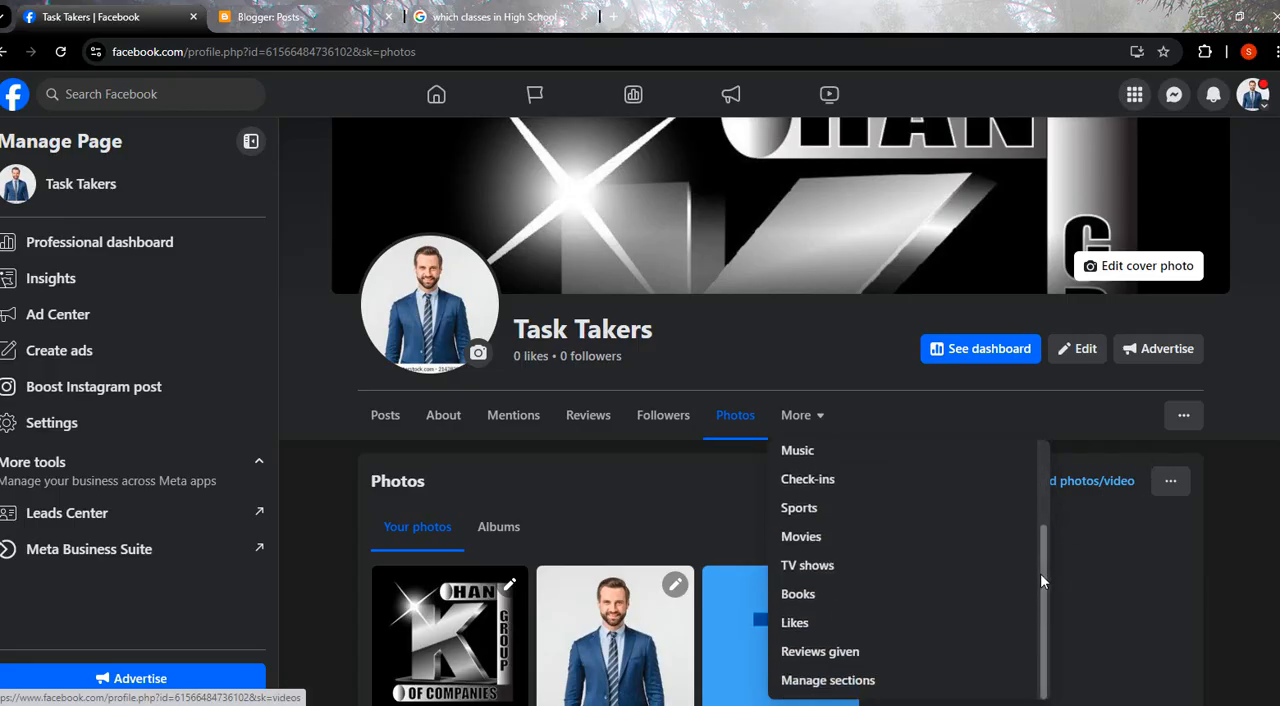
pyautogui.click(1260, 539)
# - Examine the Page's Photos, Music, Check-ins, Sports, Movies, TV shows and Books sections
pyautogui.scroll(-3, 780, 400)
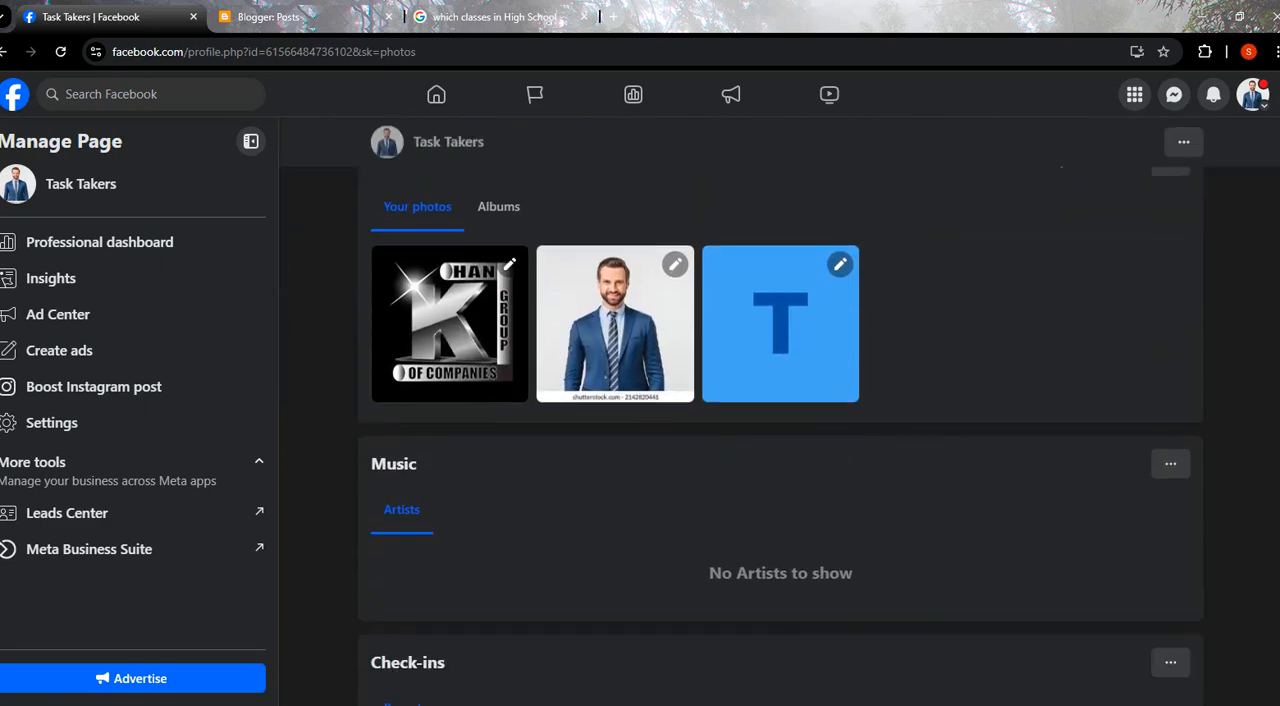
pyautogui.scroll(-4, 780, 400)
pyautogui.scroll(-6, 780, 400)
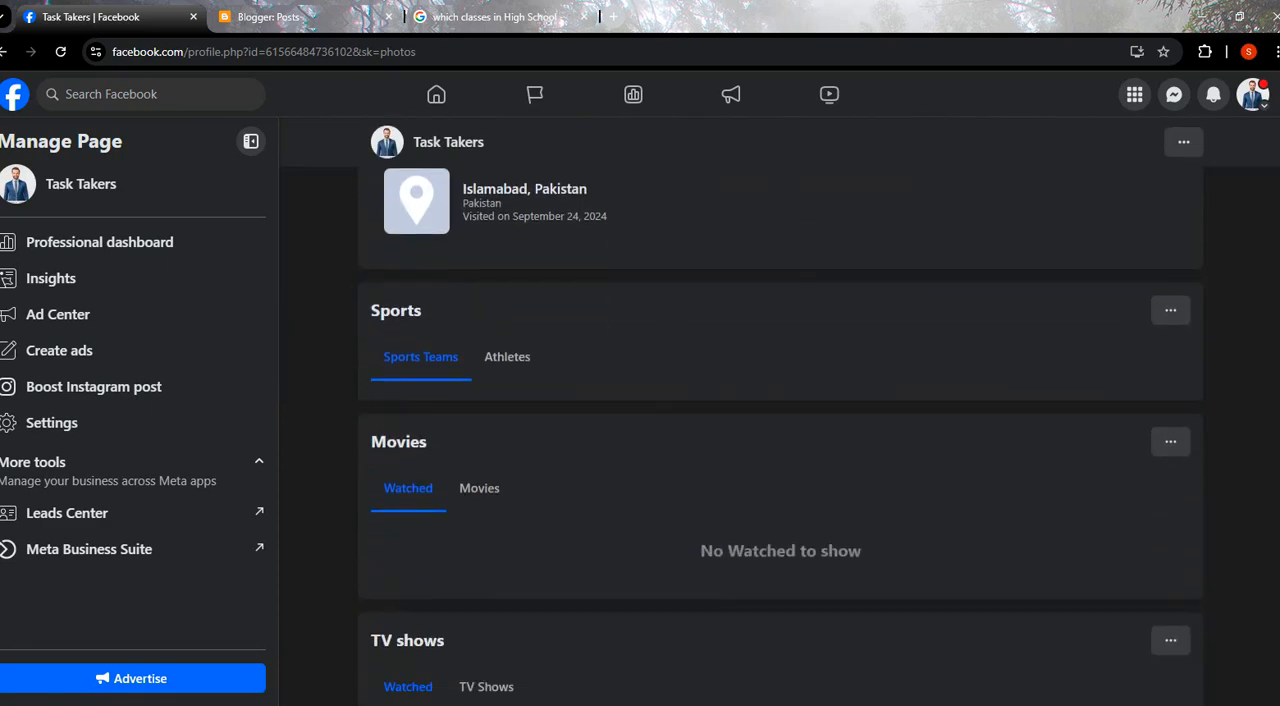
pyautogui.scroll(12, 780, 400)
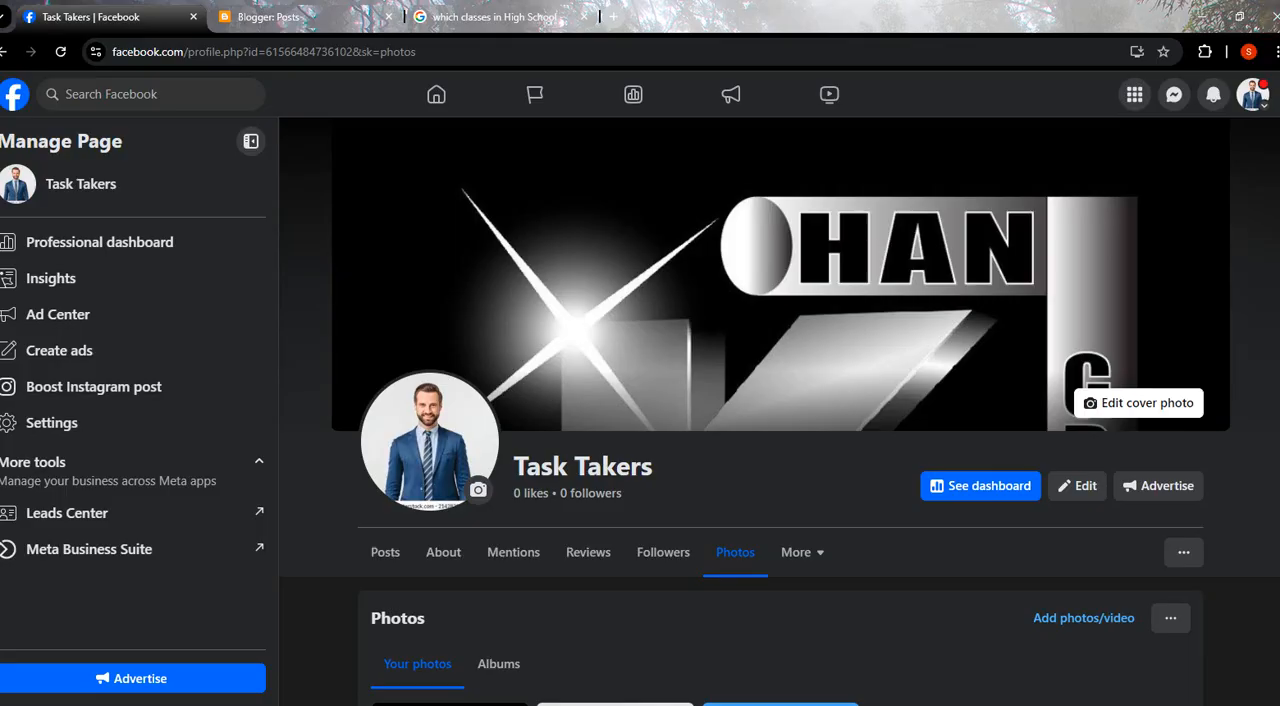
pyautogui.scroll(-1, 780, 412)
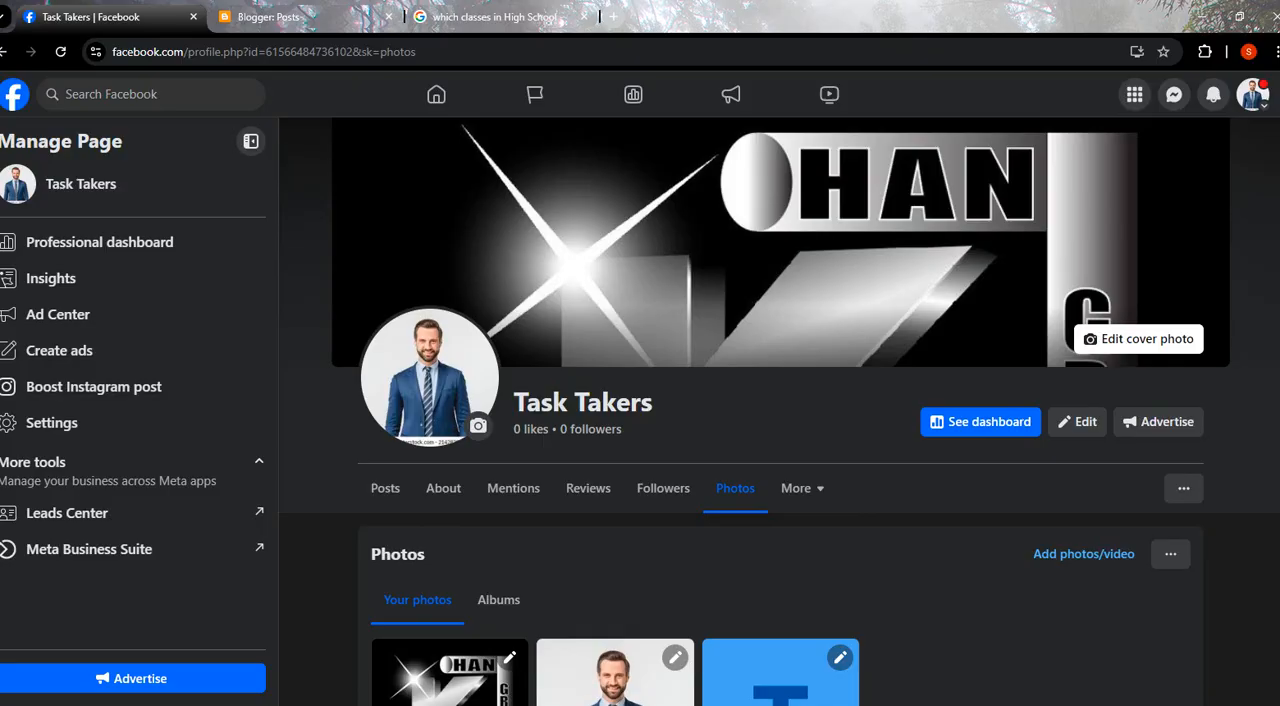
pyautogui.scroll(1, 780, 412)
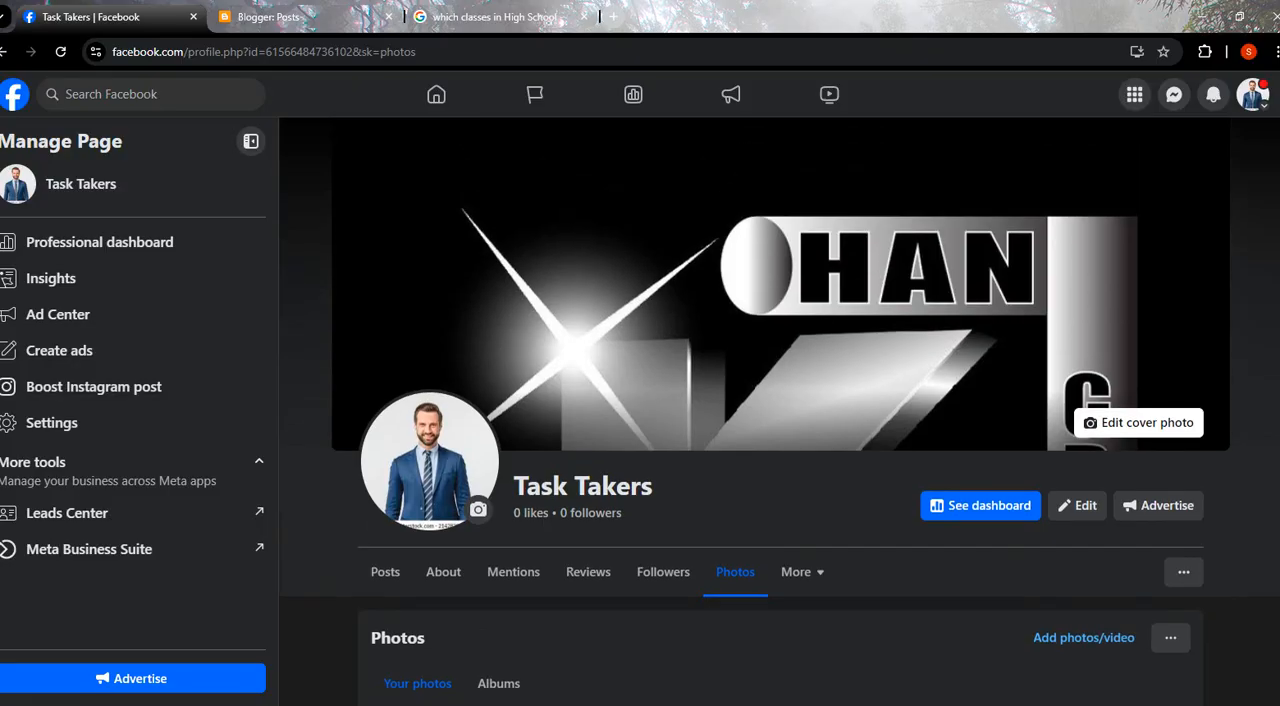
pyautogui.scroll(-5, 780, 412)
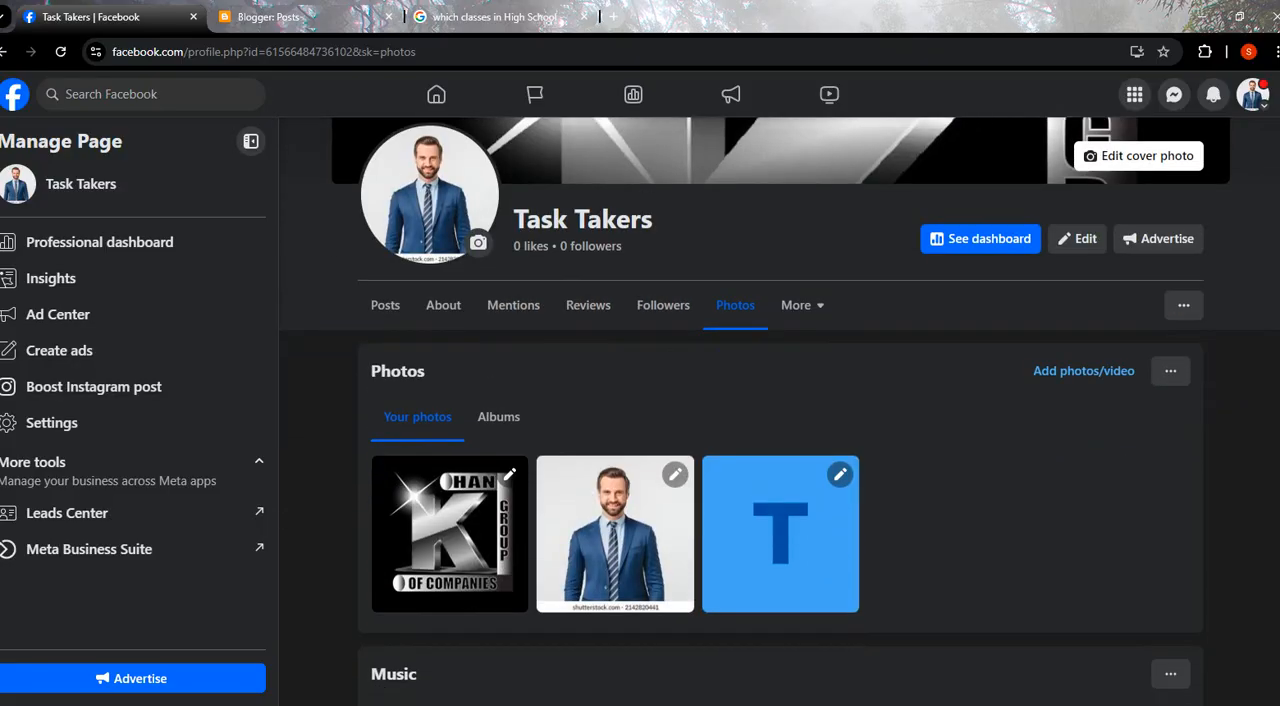
pyautogui.scroll(-3, 780, 412)
pyautogui.scroll(1, 780, 412)
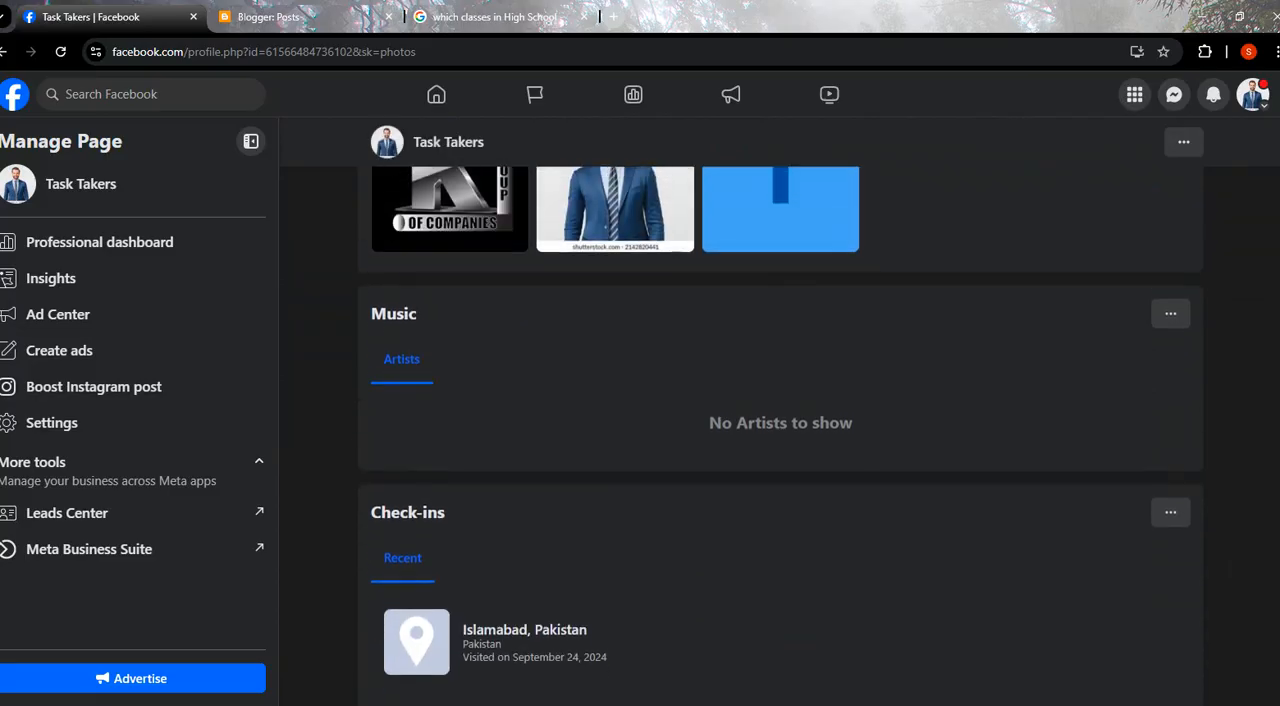
pyautogui.scroll(-3, 780, 412)
pyautogui.scroll(-5, 780, 412)
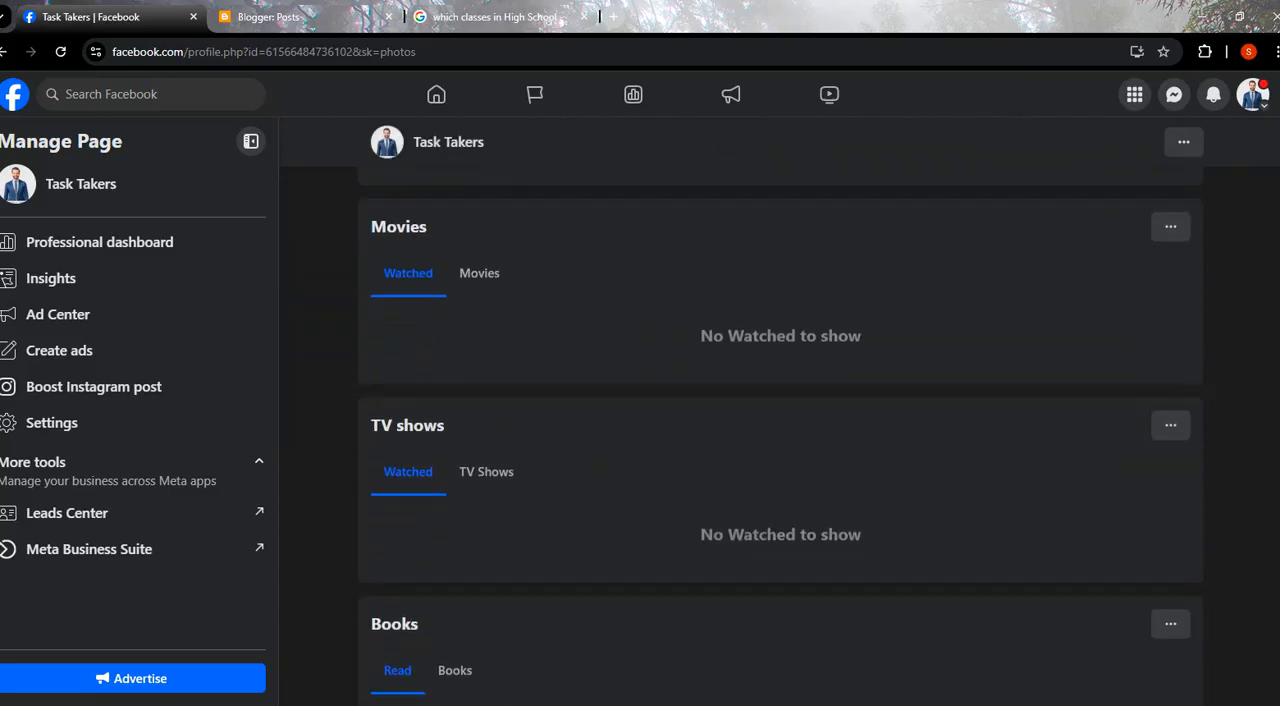
pyautogui.scroll(-1, 780, 412)
pyautogui.scroll(9, 780, 412)
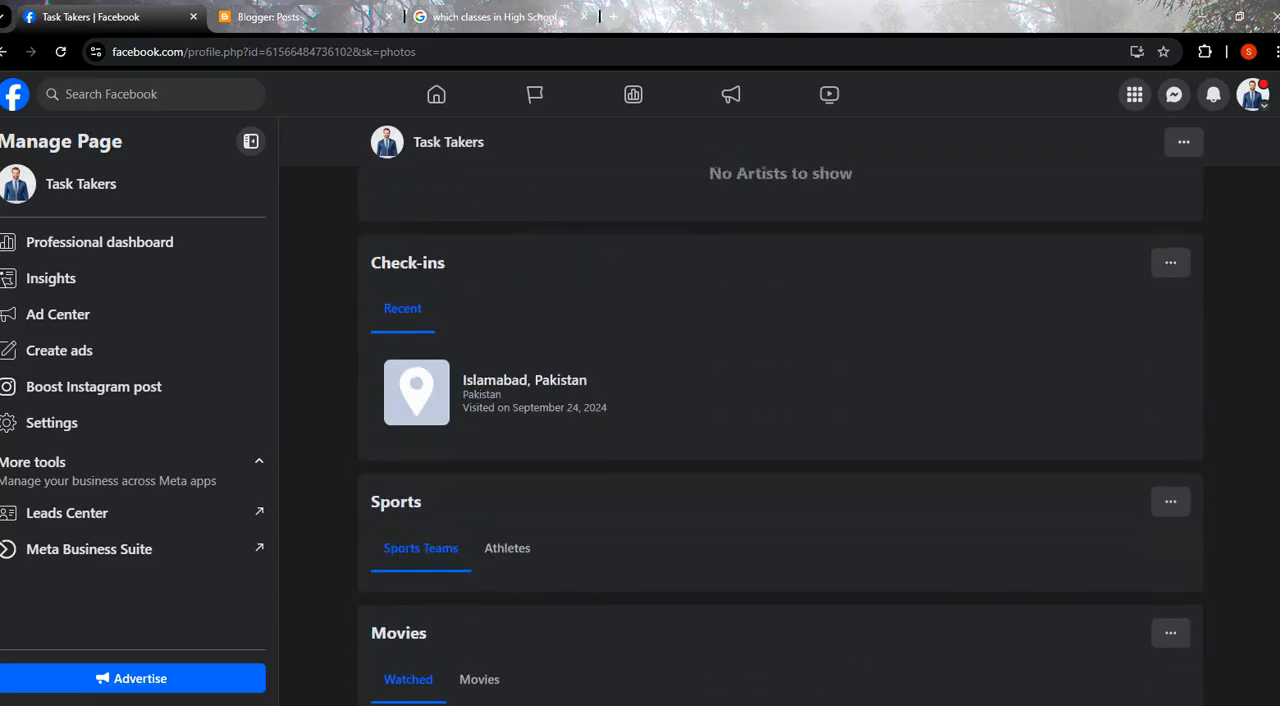
pyautogui.scroll(3, 780, 412)
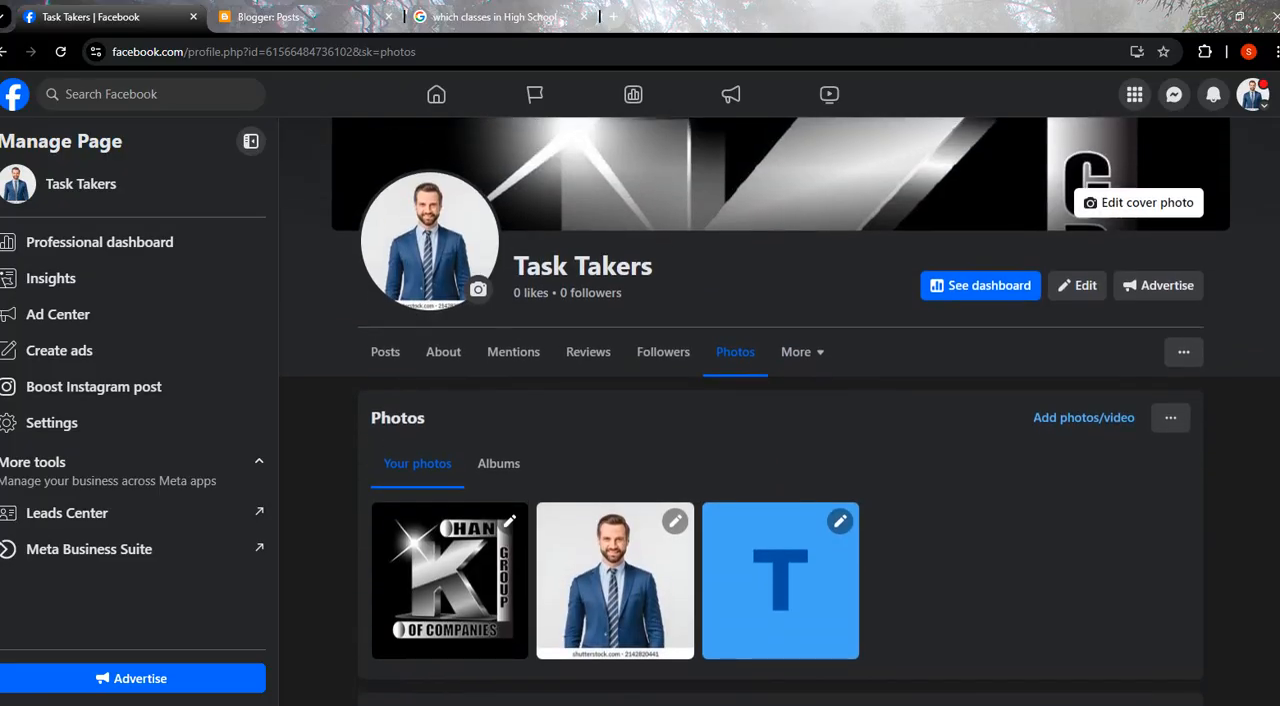
# - Return to the Page's Posts and review the Intro details, photos and the "etc gym" life event
pyautogui.scroll(2, 780, 412)
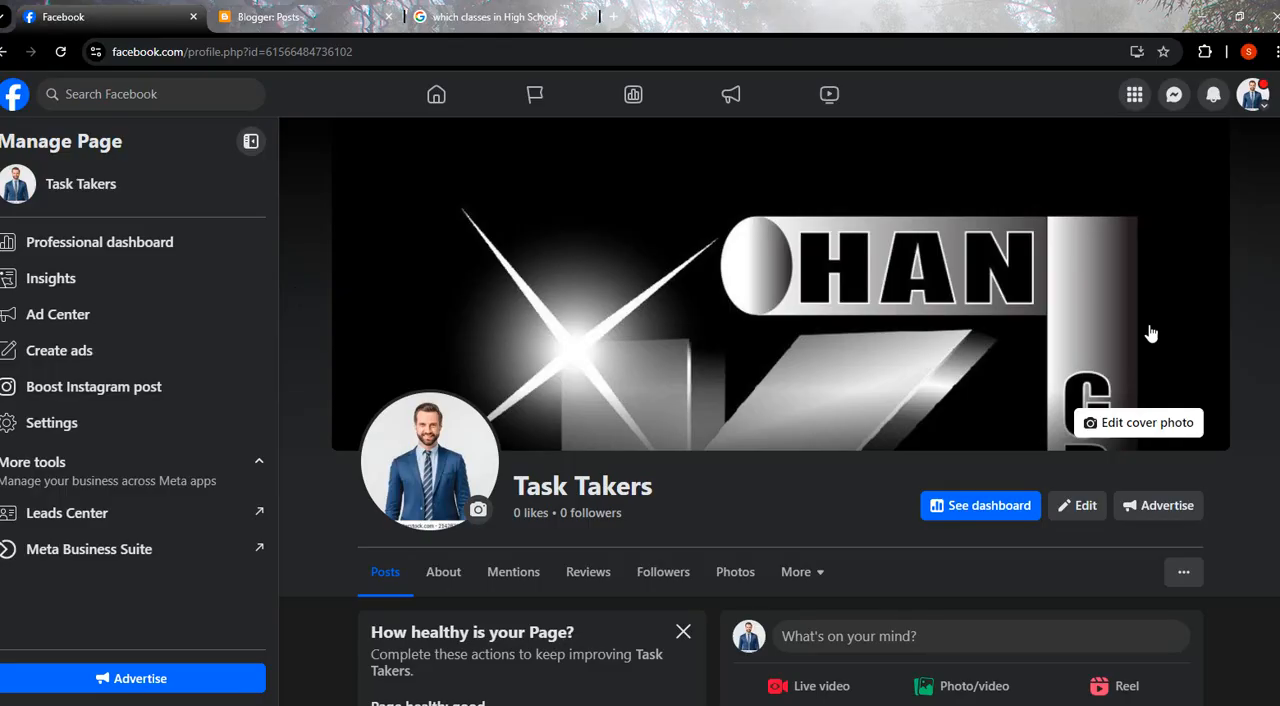
pyautogui.scroll(-5, 1276, 229)
pyautogui.scroll(-5, 1262, 612)
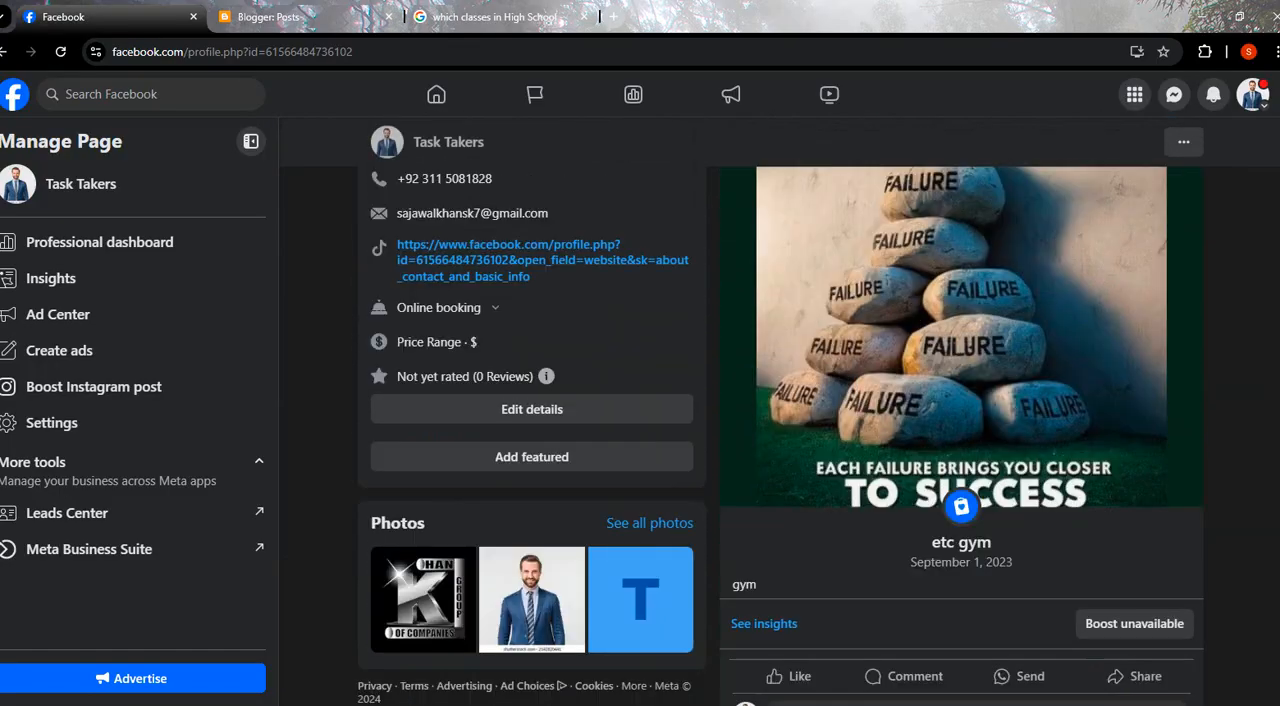